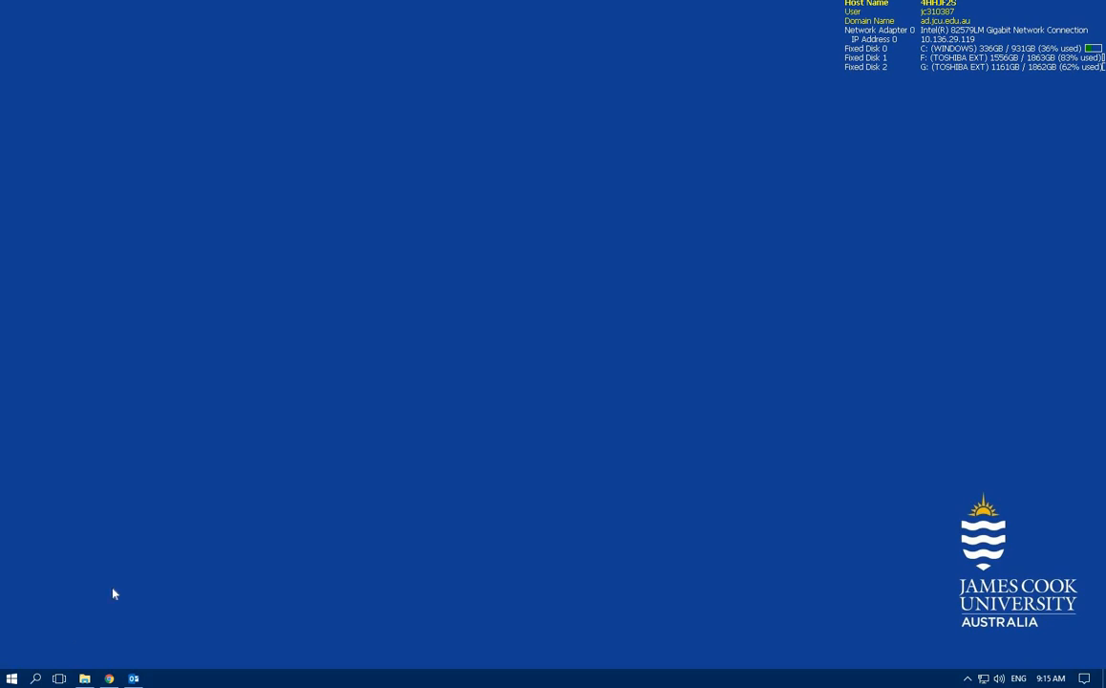
- Launch SOLIDWORKS 2016 x64 Edition and create a new part document
{"action": "left_click", "coordinate": [38, 679]}
{"action": "type", "text": "solid"}
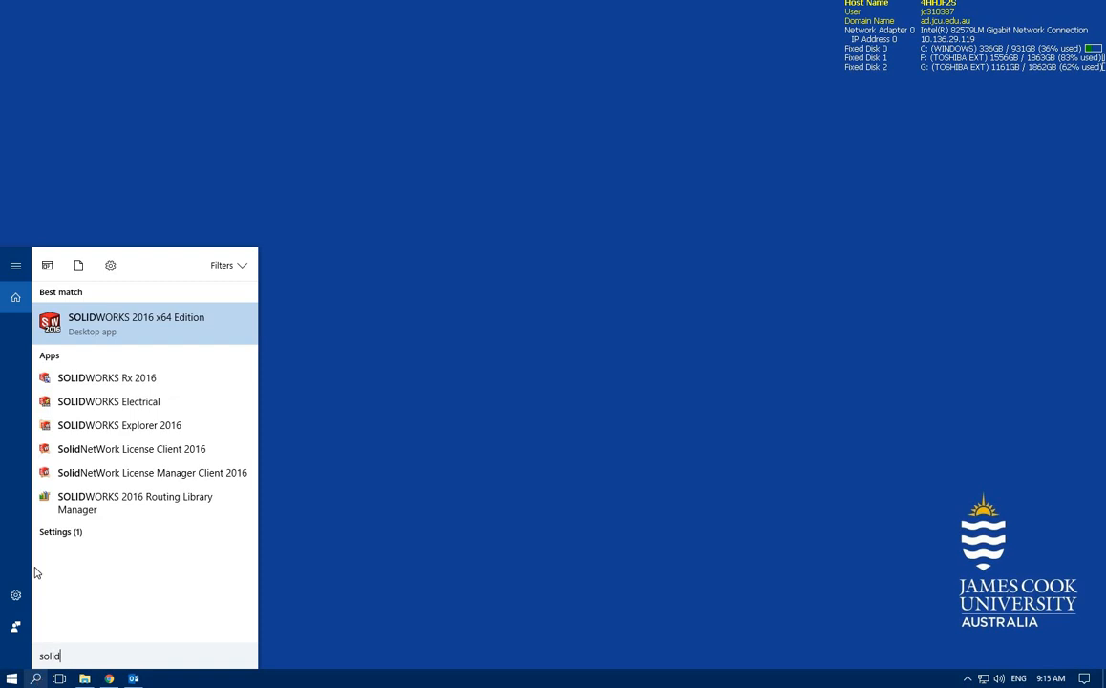
{"action": "left_click", "coordinate": [93, 321]}
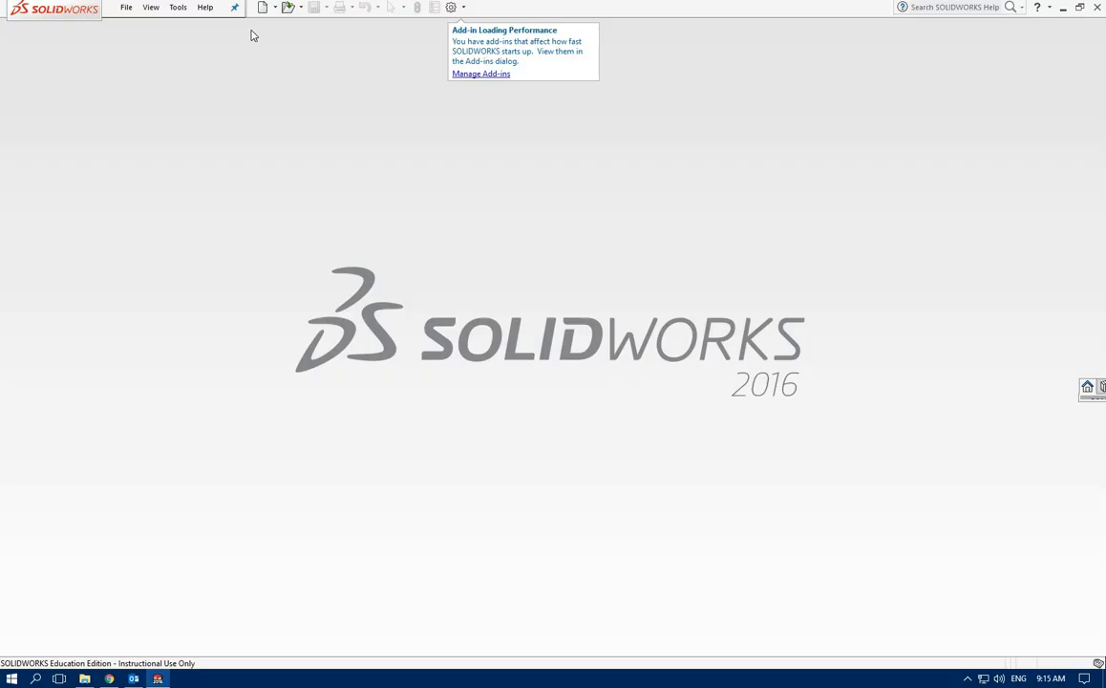
{"action": "left_click", "coordinate": [263, 8]}
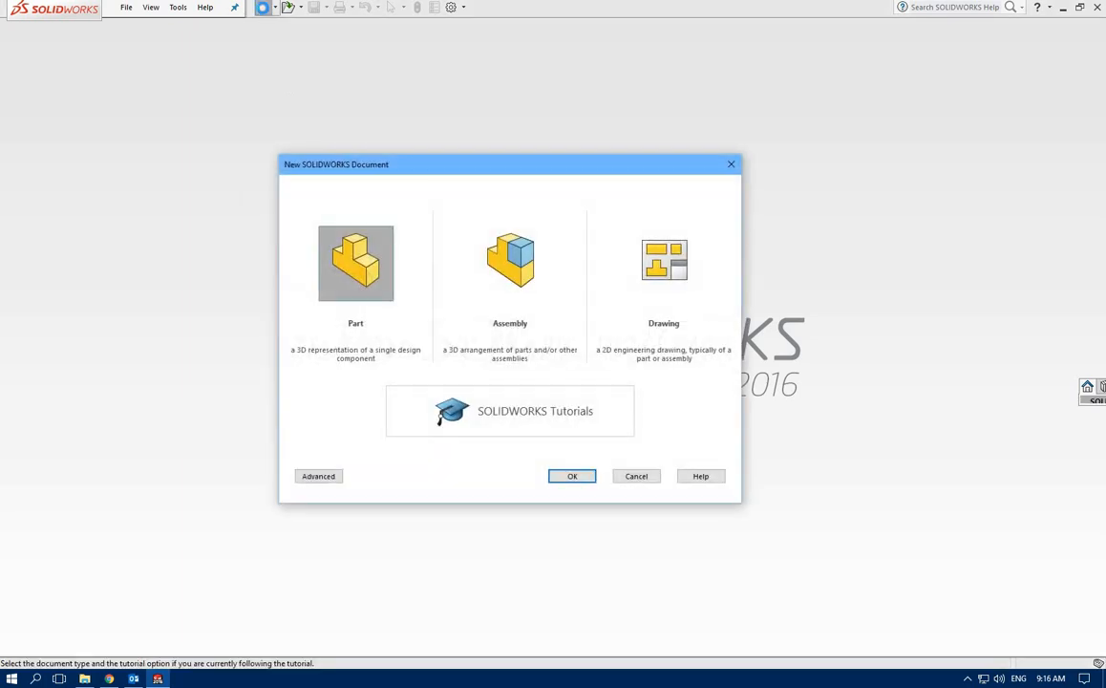
{"action": "left_click", "coordinate": [573, 476]}
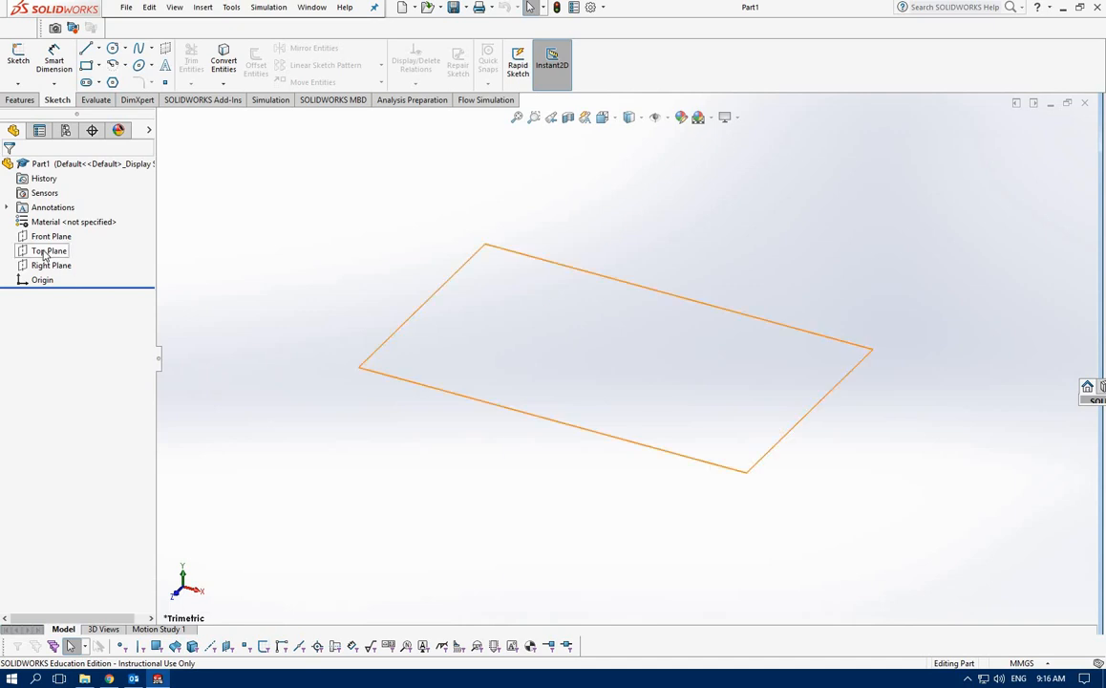
- Sketch a corner rectangle about 153 by 68 mm on the Top Plane starting at the origin, and exit the sketch
{"action": "left_click", "coordinate": [108, 252]}
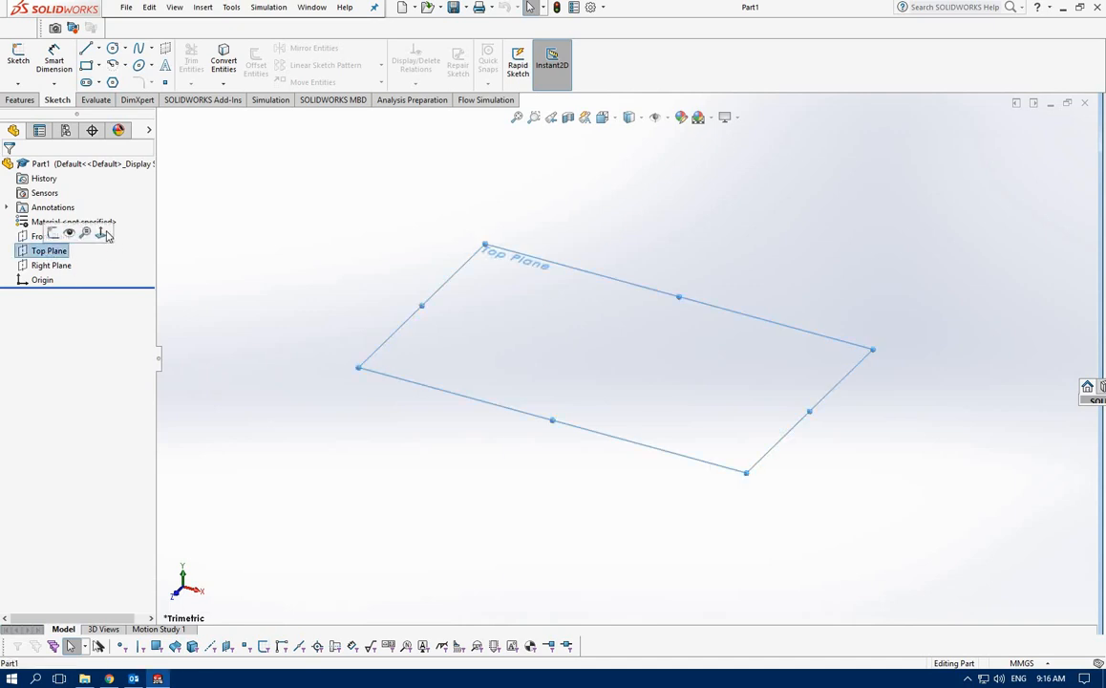
{"action": "left_click", "coordinate": [182, 127]}
{"action": "left_click", "coordinate": [87, 66]}
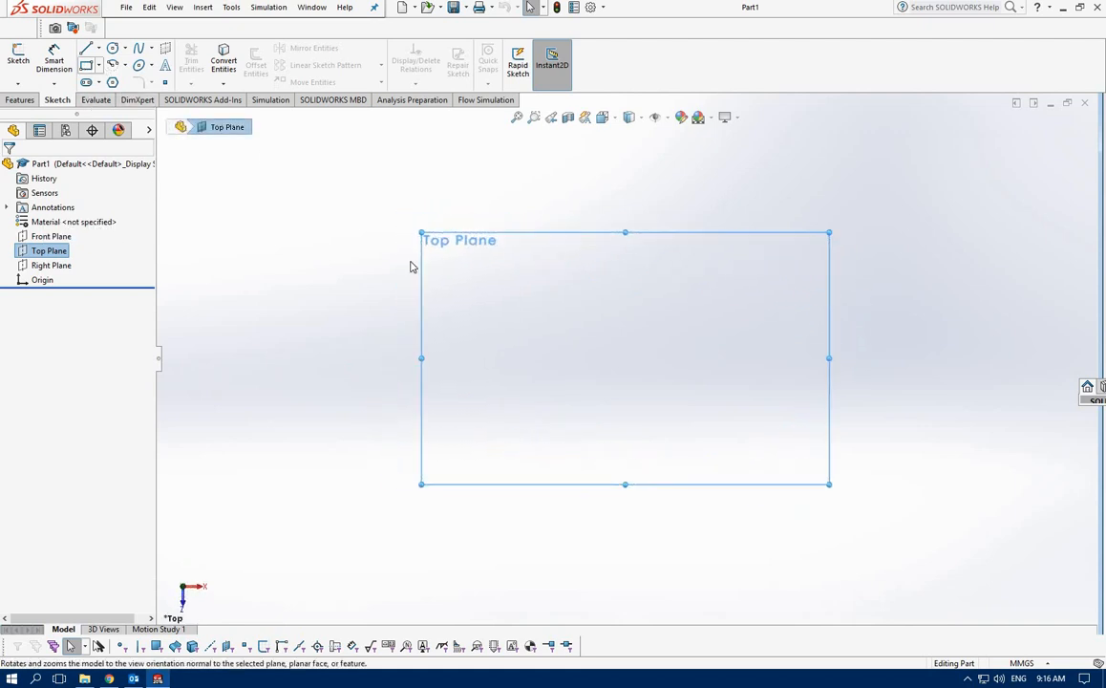
{"action": "left_click", "coordinate": [976, 203]}
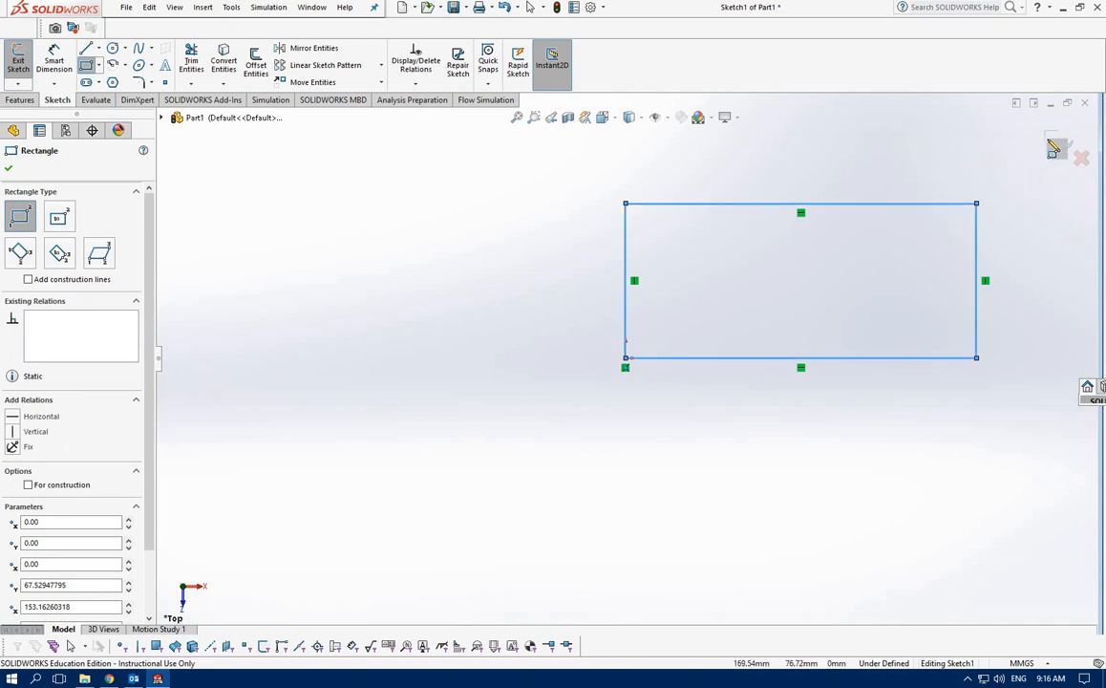
{"action": "left_click", "coordinate": [1054, 141]}
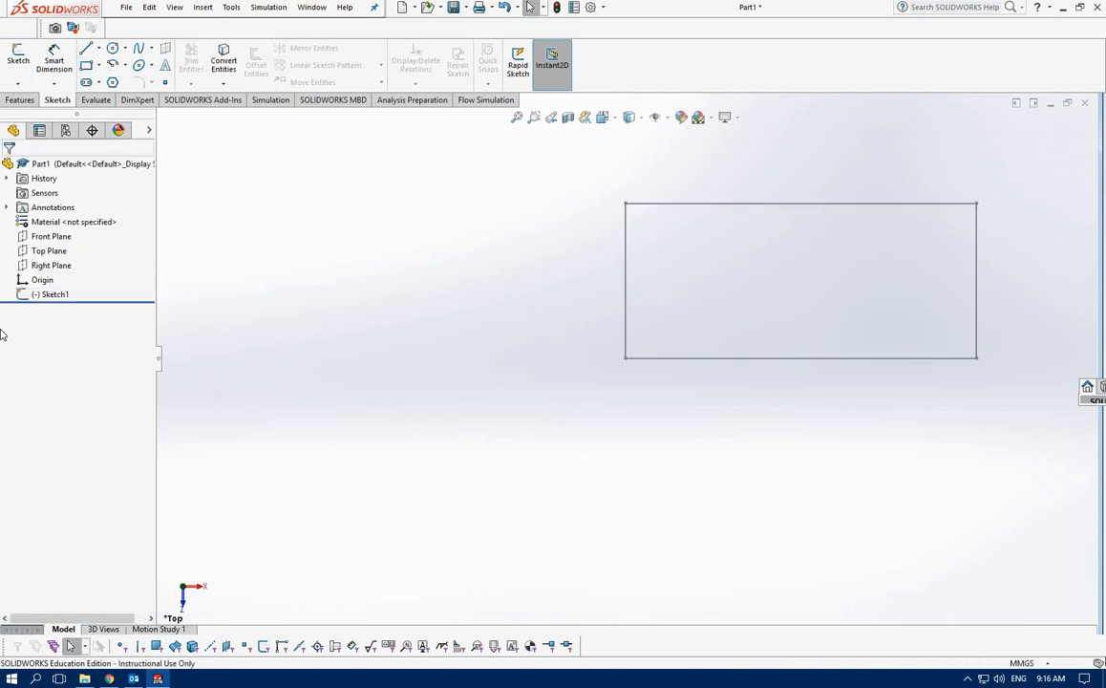
- Reopen the rectangle sketch for editing and set the length of its lower horizontal edge to 4 m
{"action": "left_click", "coordinate": [62, 297]}
{"action": "left_click", "coordinate": [70, 262]}
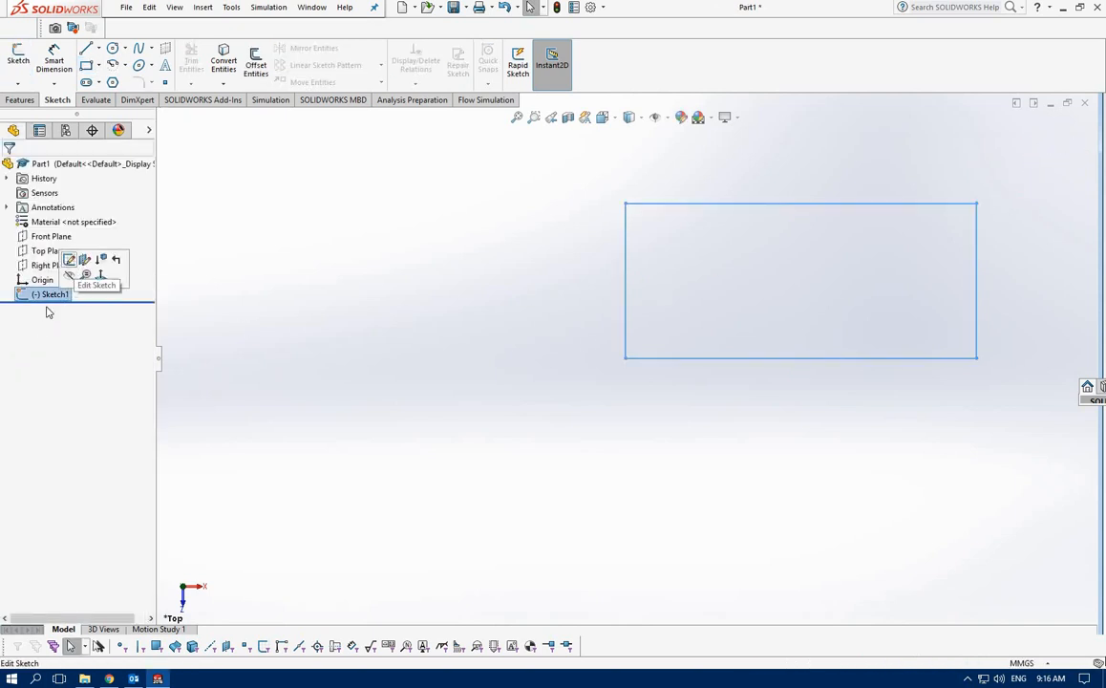
{"action": "left_click", "coordinate": [773, 358]}
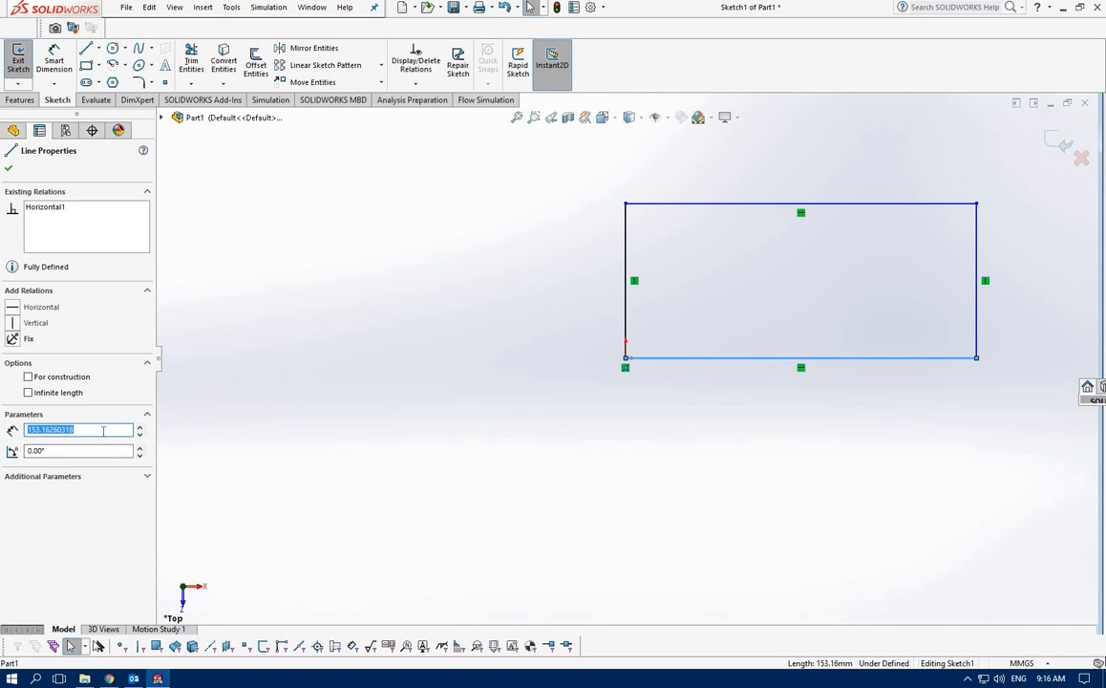
{"action": "type", "text": "4"}
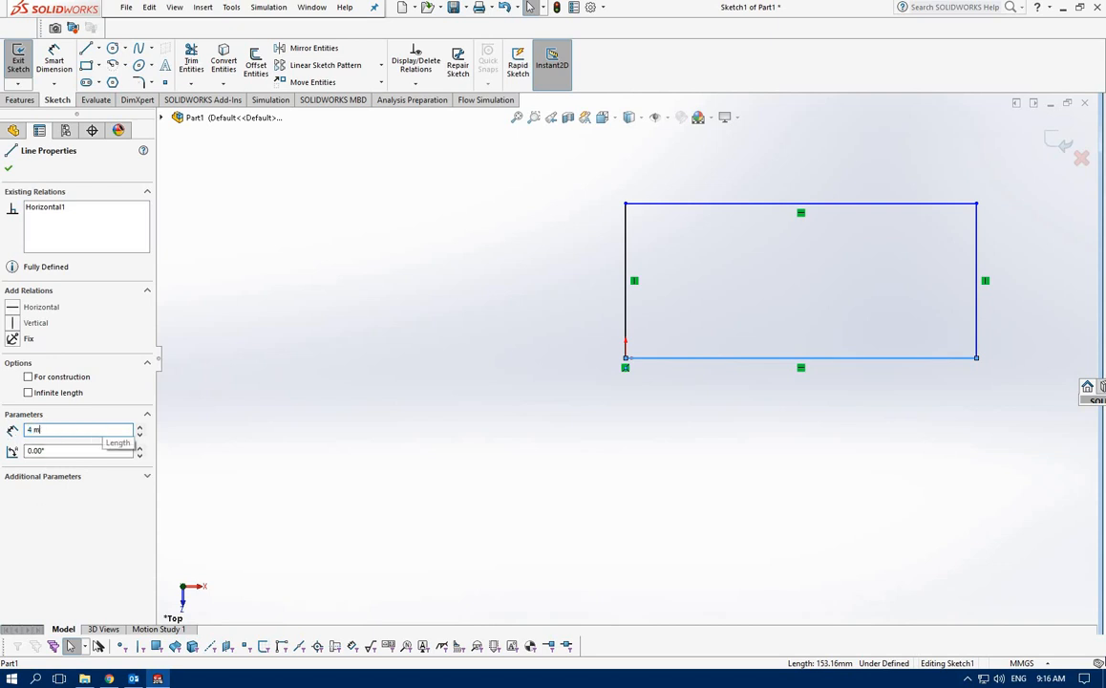
{"action": "type", "text": " m"}
{"action": "key", "text": "Return"}
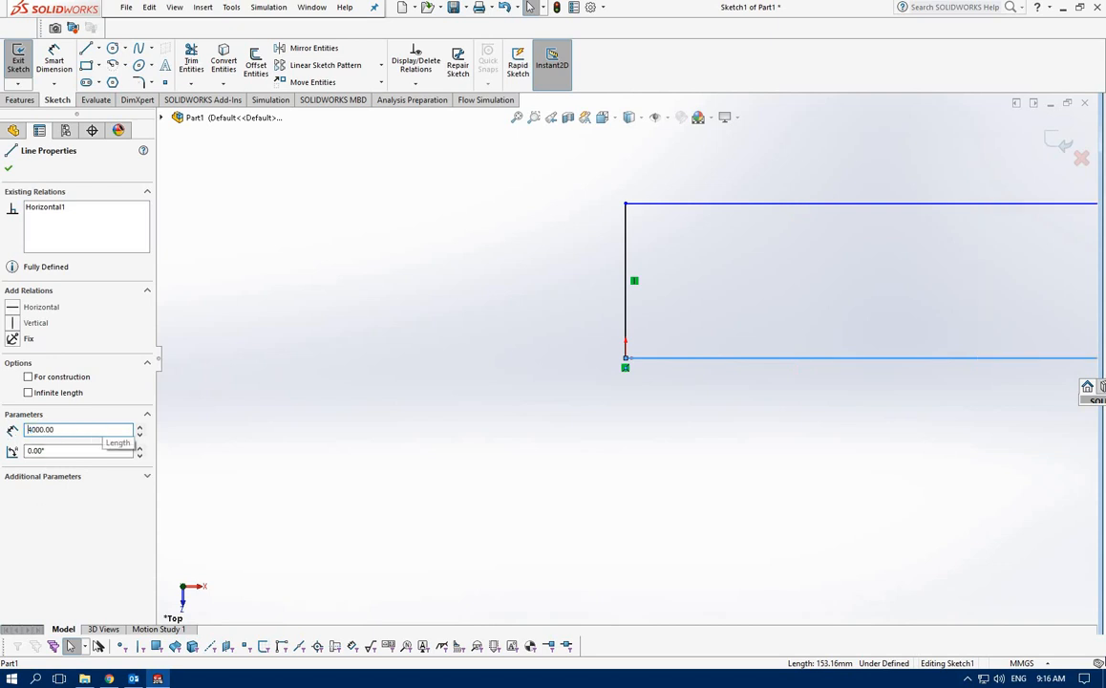
- Set the length of the rectangle's left vertical edge to 3 m and fit the whole sketch in view
{"action": "left_click", "coordinate": [626, 252]}
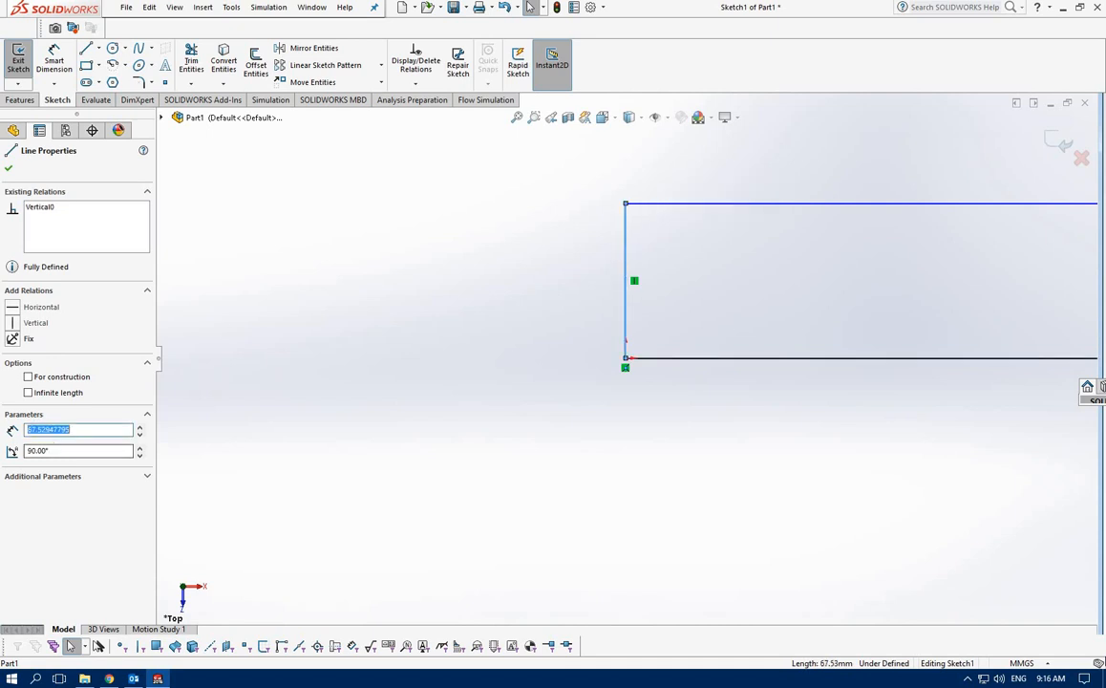
{"action": "type", "text": "3"}
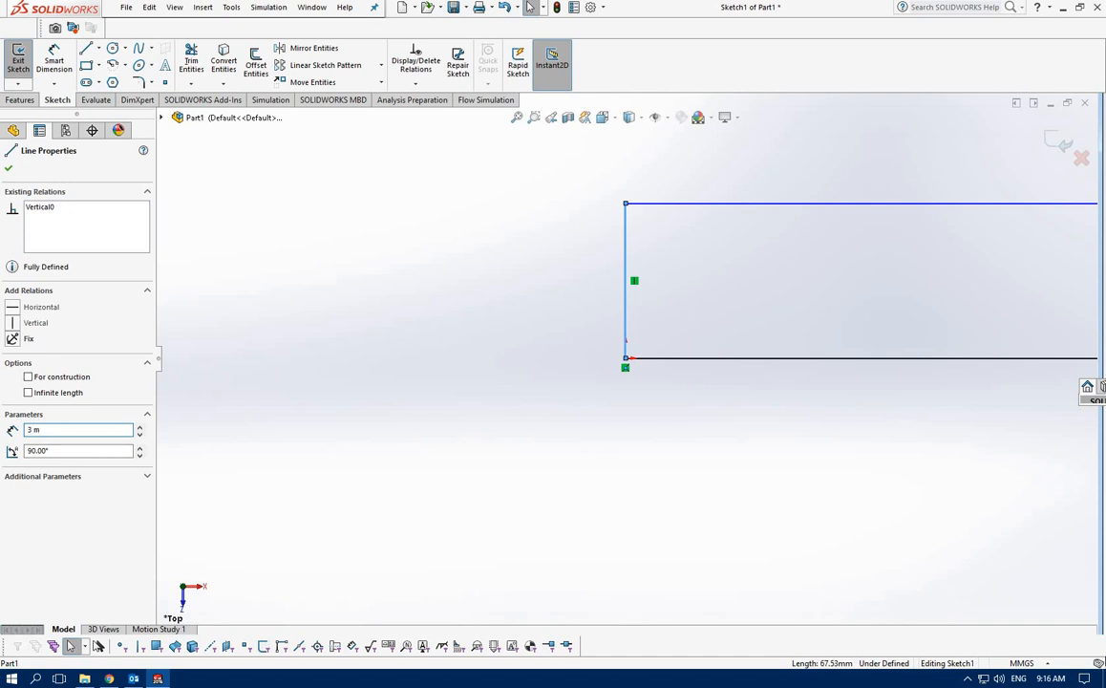
{"action": "type", "text": " m"}
{"action": "key", "text": "Return"}
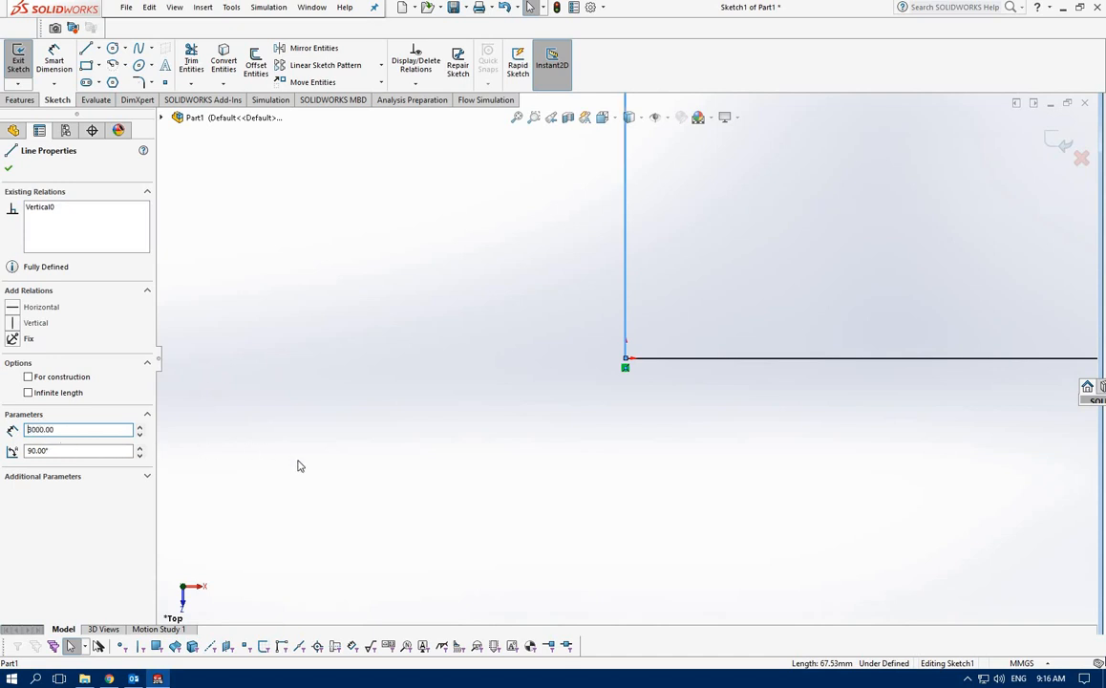
{"action": "left_click", "coordinate": [346, 297]}
{"action": "key", "text": "f"}
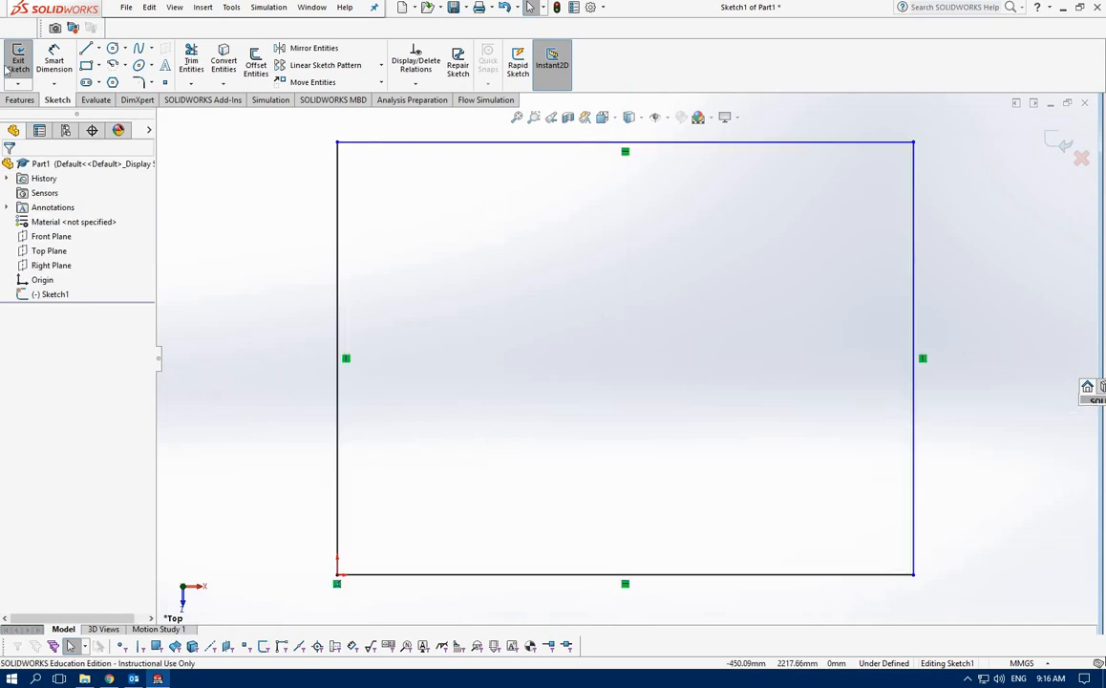
- Sketch a second corner rectangle about 3831 by 2834 mm just inside the first, leaving a narrow border all round
{"action": "left_click", "coordinate": [86, 65]}
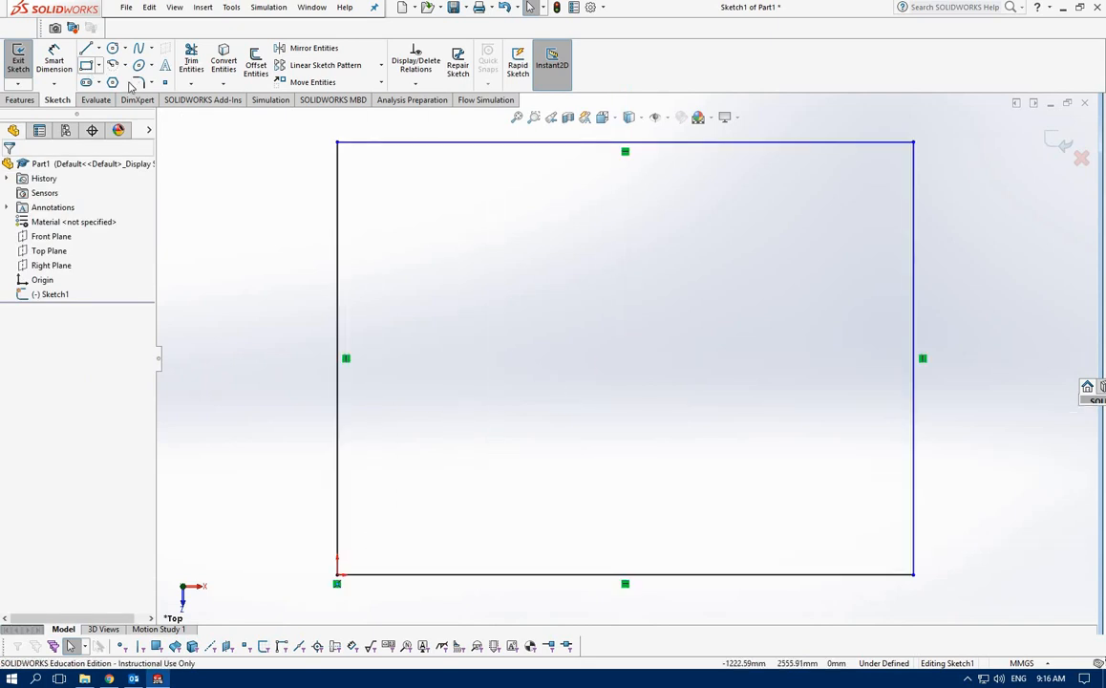
{"action": "left_click", "coordinate": [348, 153]}
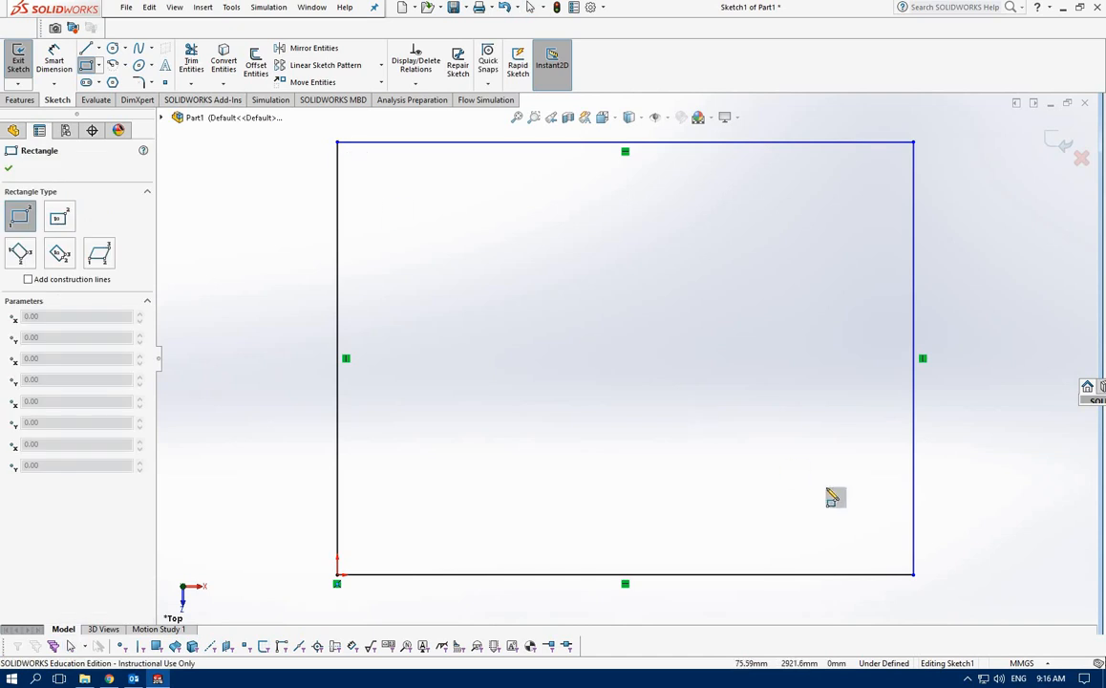
{"action": "left_click", "coordinate": [900, 562]}
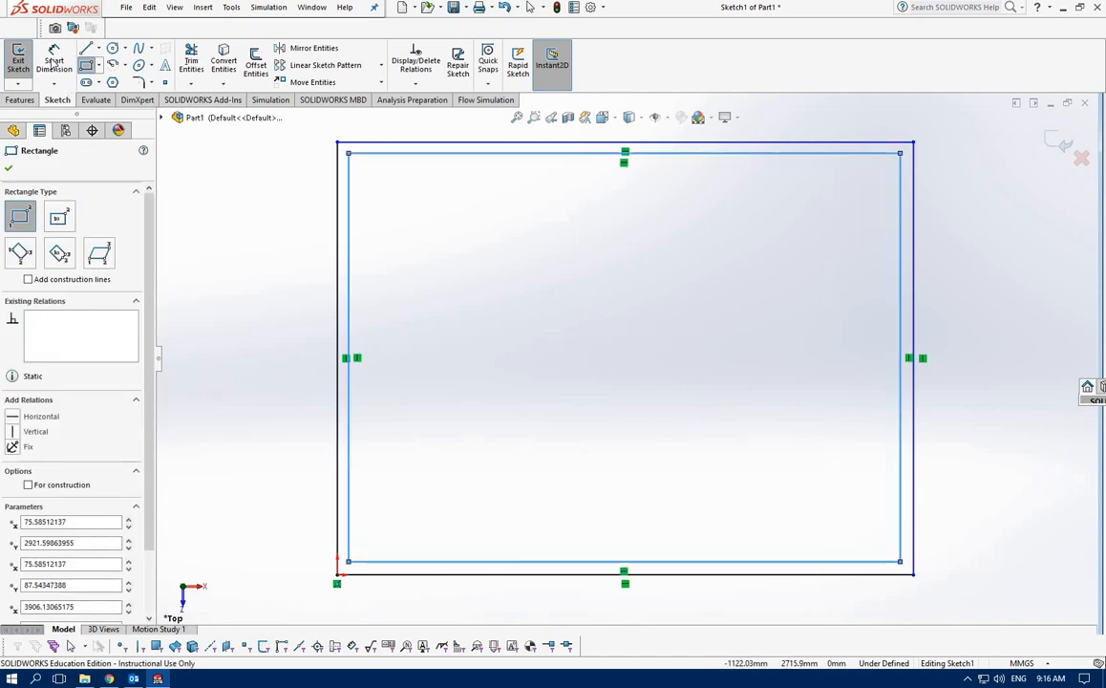
- Dimension the left and upper gaps between the inner and outer rectangles to 100 mm each
{"action": "left_click", "coordinate": [51, 59]}
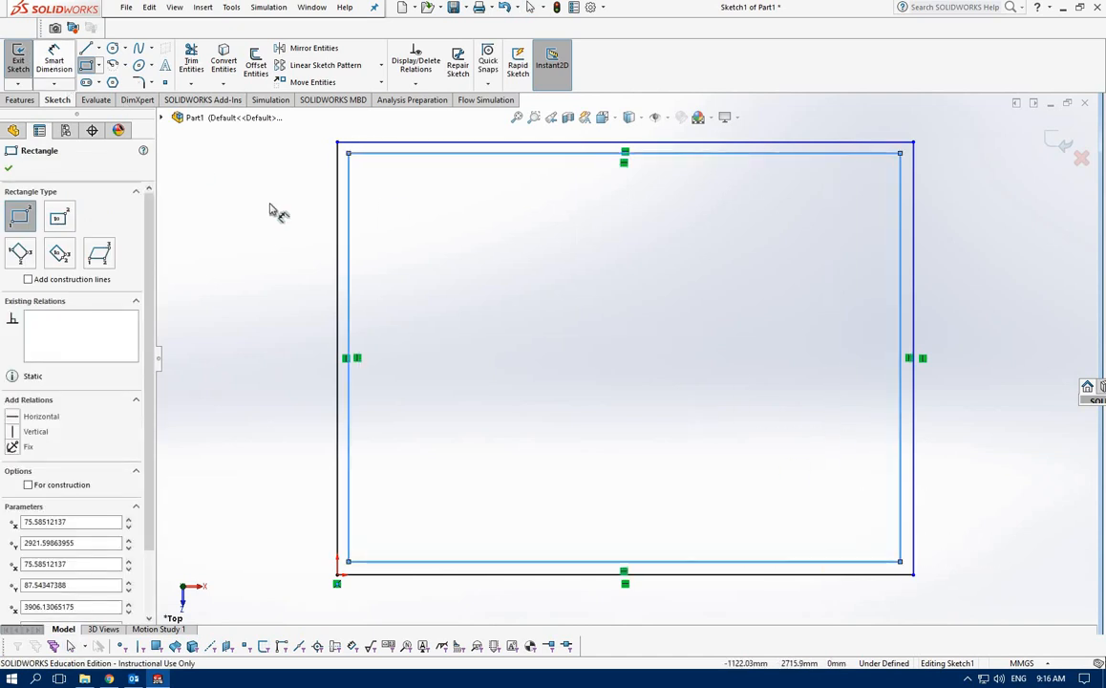
{"action": "left_click", "coordinate": [340, 237]}
{"action": "left_click", "coordinate": [275, 242]}
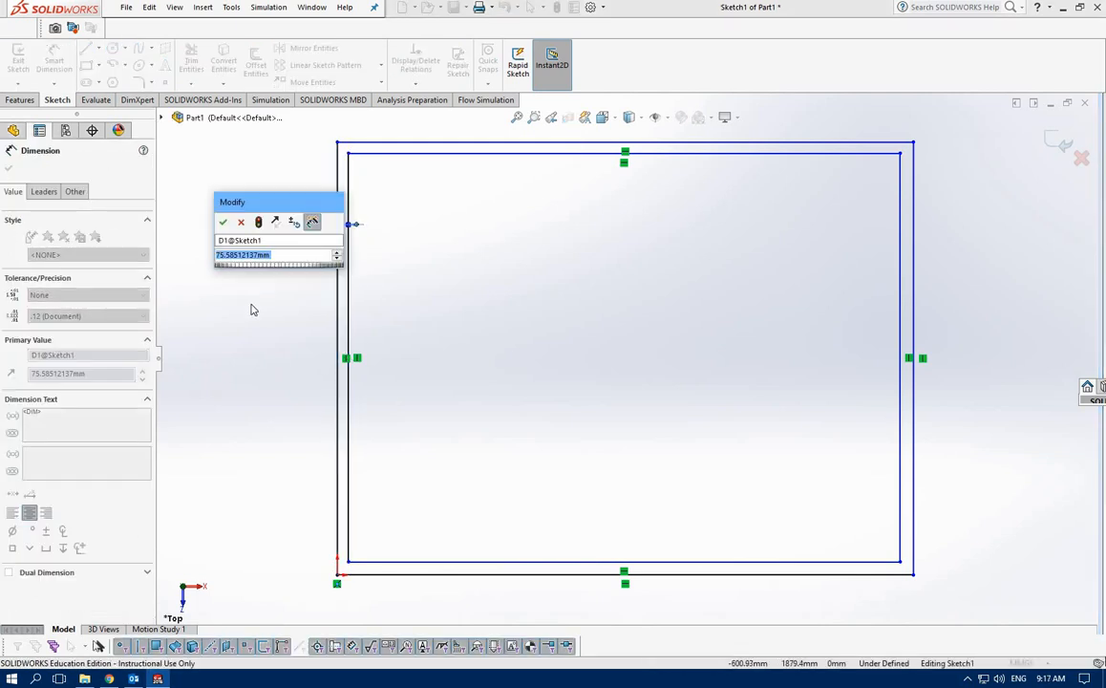
{"action": "type", "text": "100"}
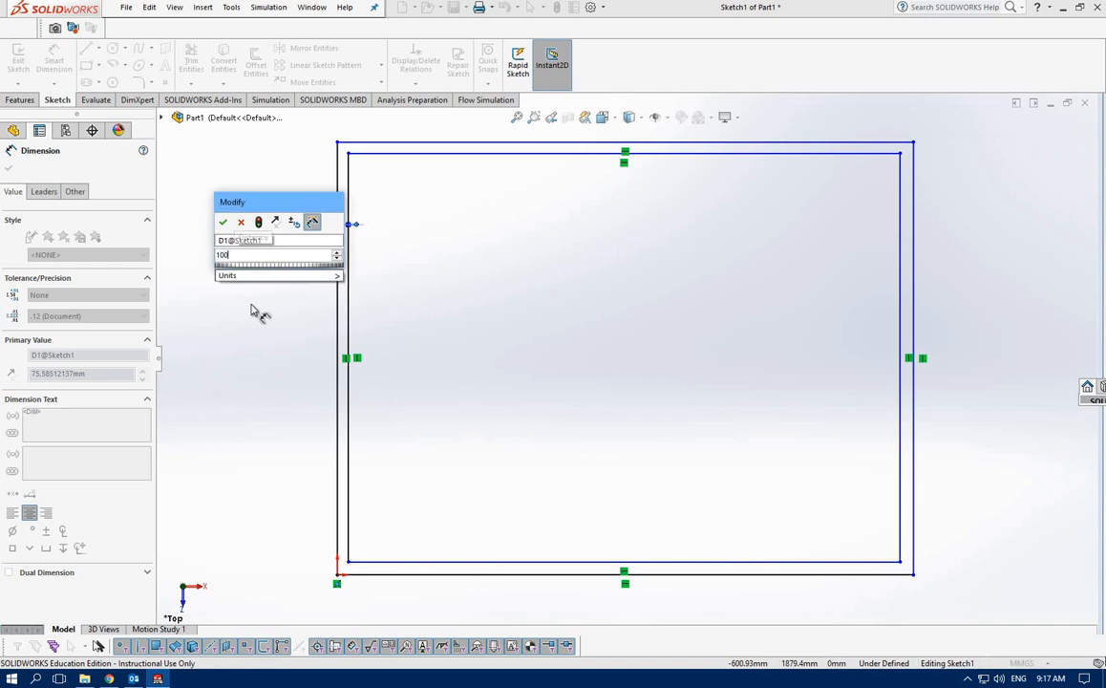
{"action": "key", "text": "Return"}
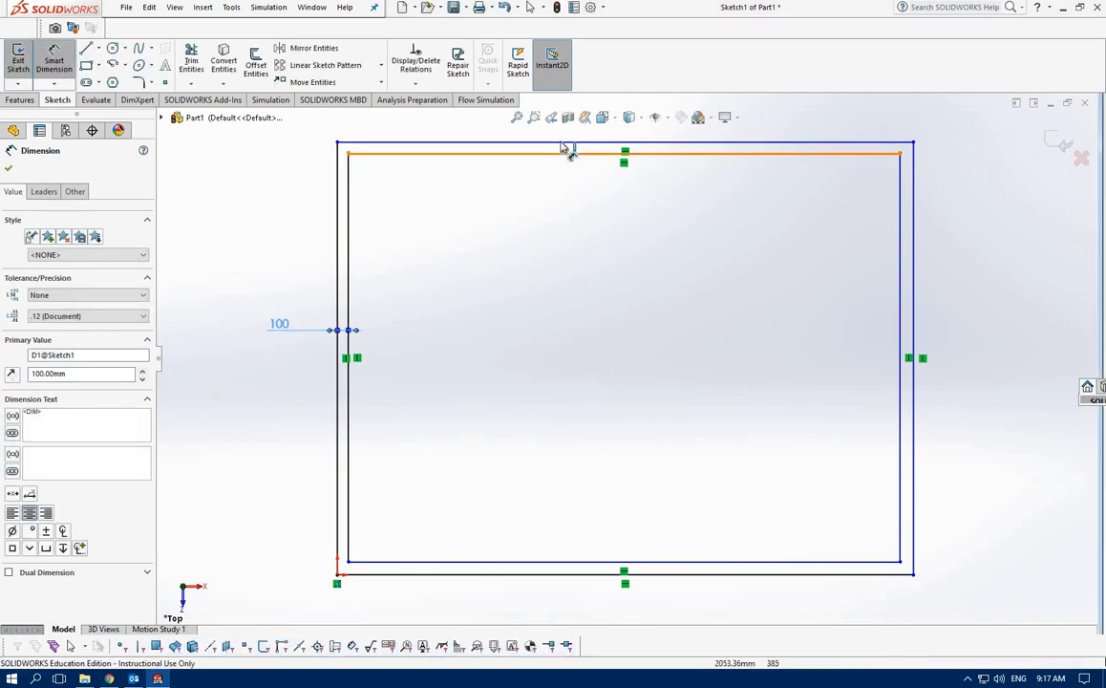
{"action": "left_click", "coordinate": [570, 146]}
{"action": "left_click", "coordinate": [268, 183]}
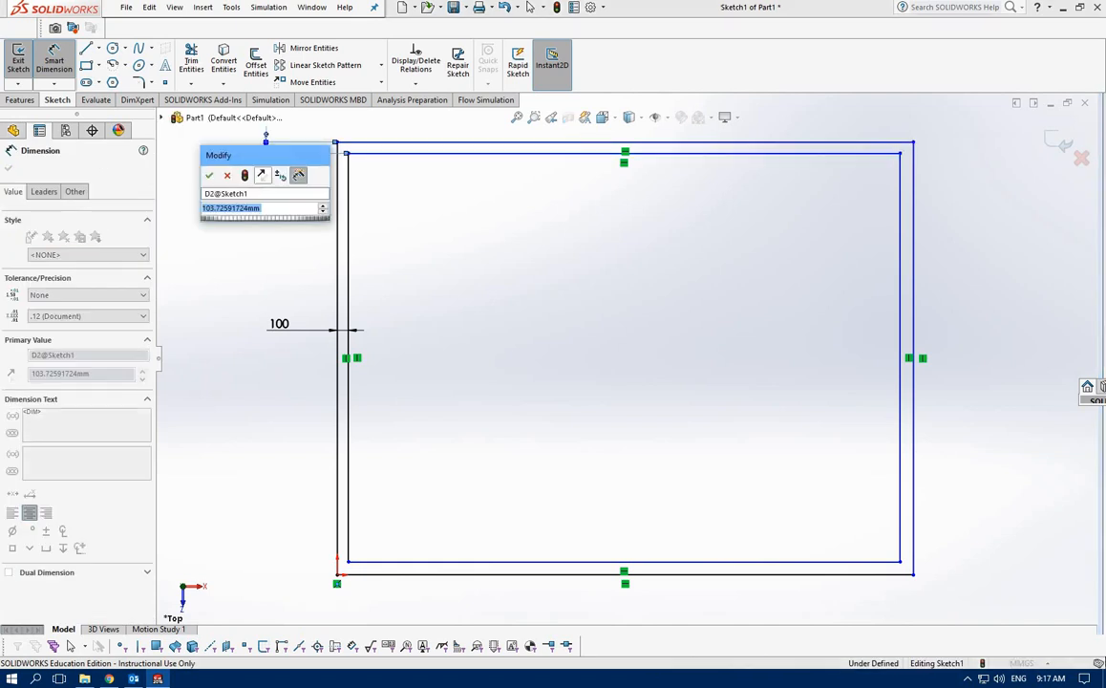
{"action": "type", "text": "100"}
{"action": "key", "text": "Return"}
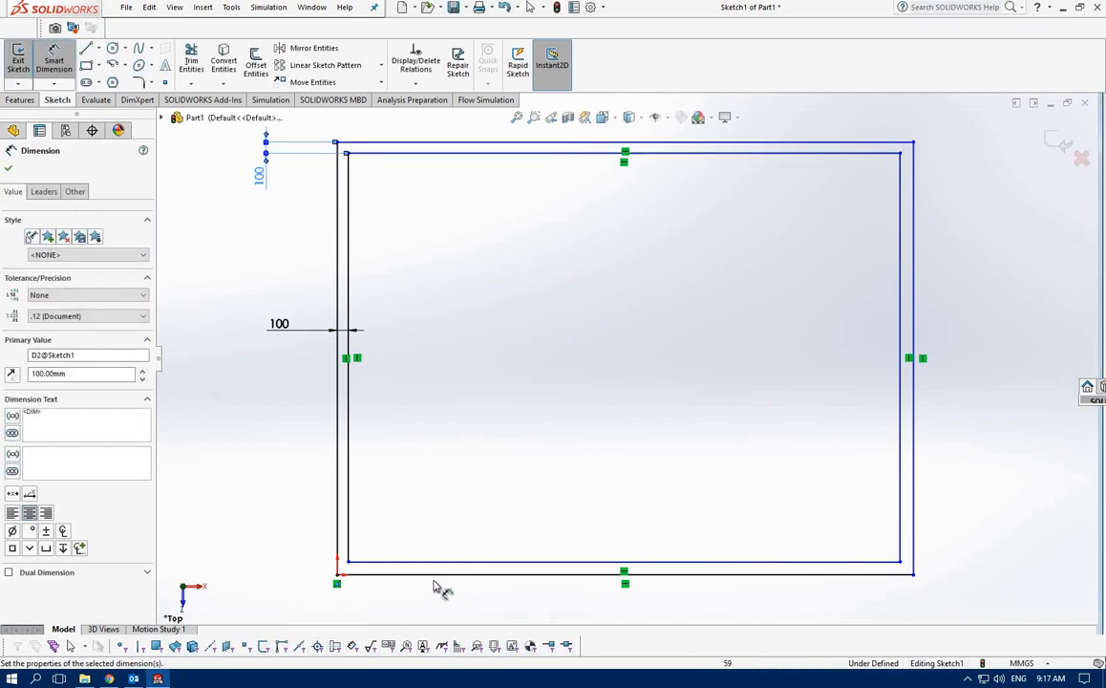
- Dimension the lower and right gaps between the inner and outer rectangles to 100 mm each
{"action": "left_click", "coordinate": [443, 576]}
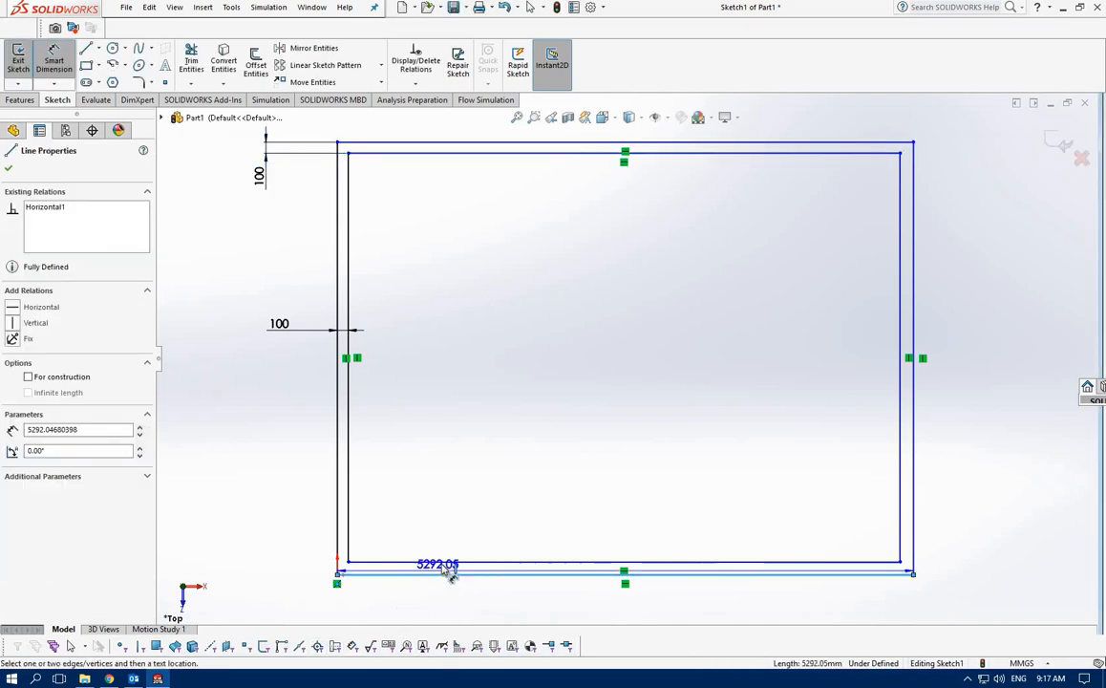
{"action": "left_click", "coordinate": [294, 565]}
{"action": "type", "text": "100"}
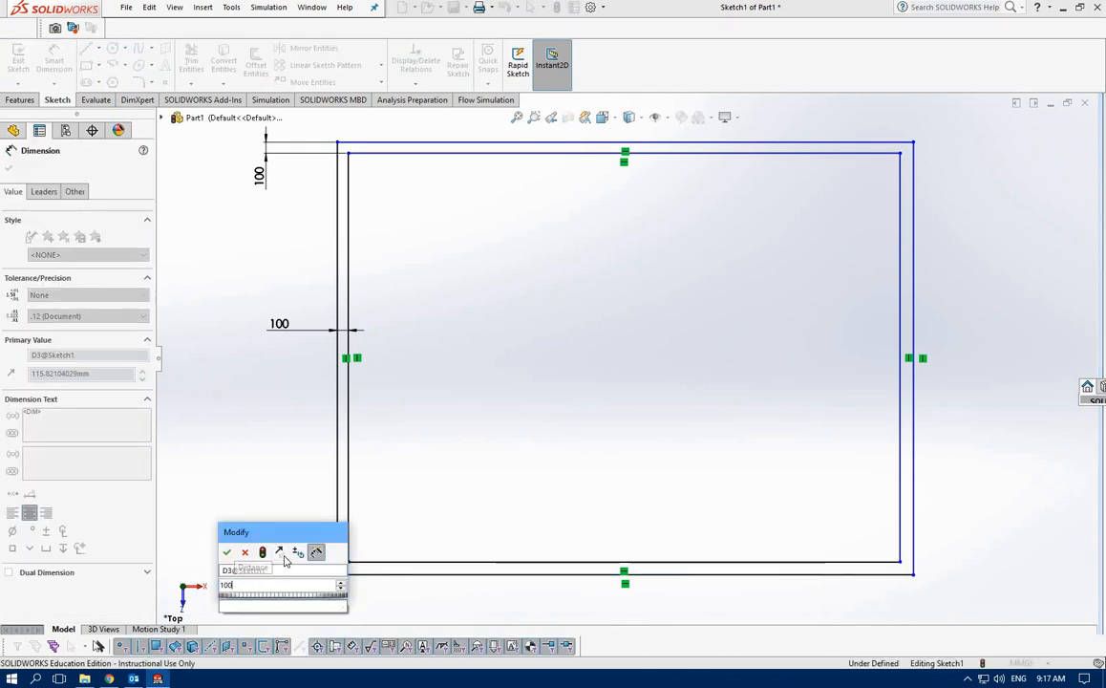
{"action": "key", "text": "Return"}
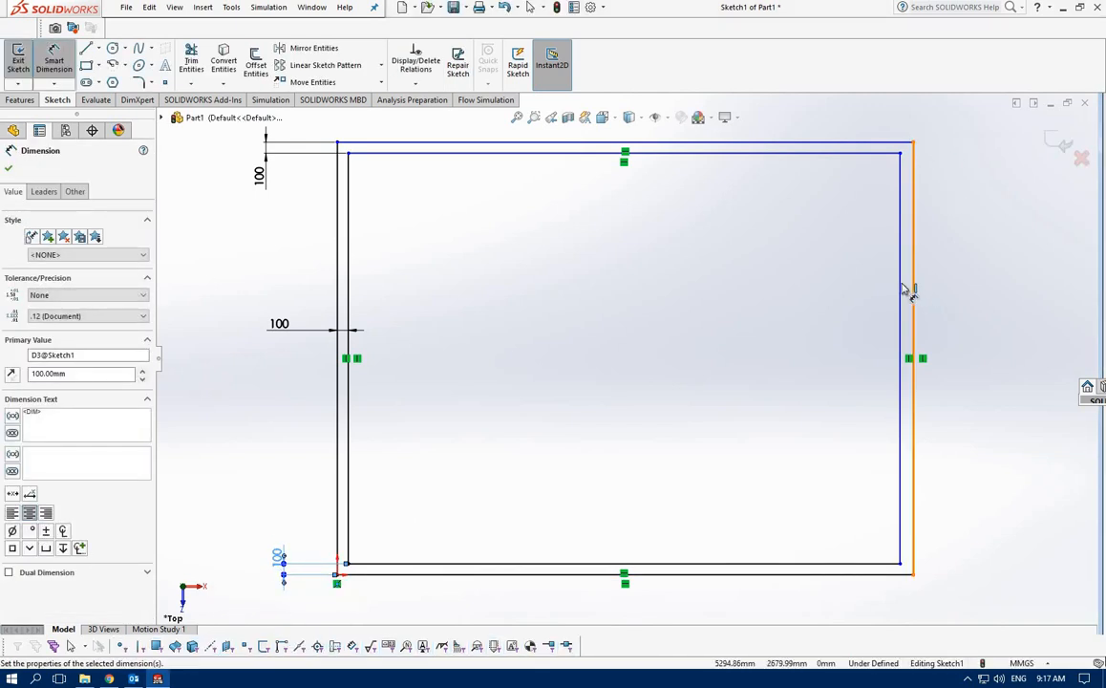
{"action": "left_click", "coordinate": [912, 291]}
{"action": "left_click", "coordinate": [973, 284]}
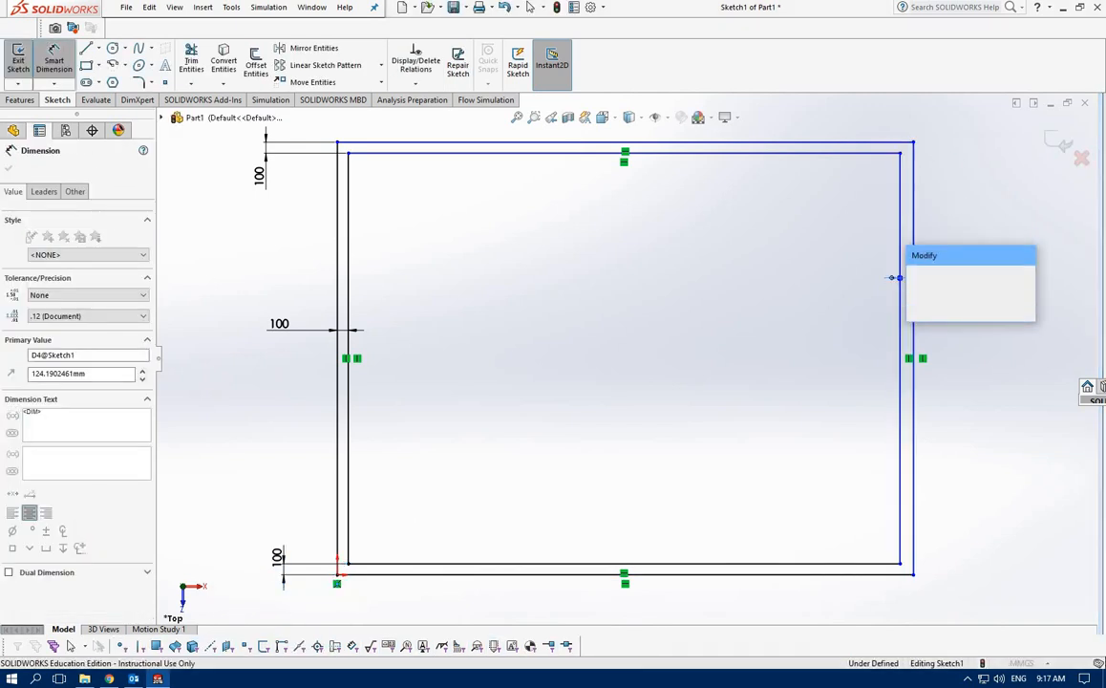
{"action": "key", "text": "Return"}
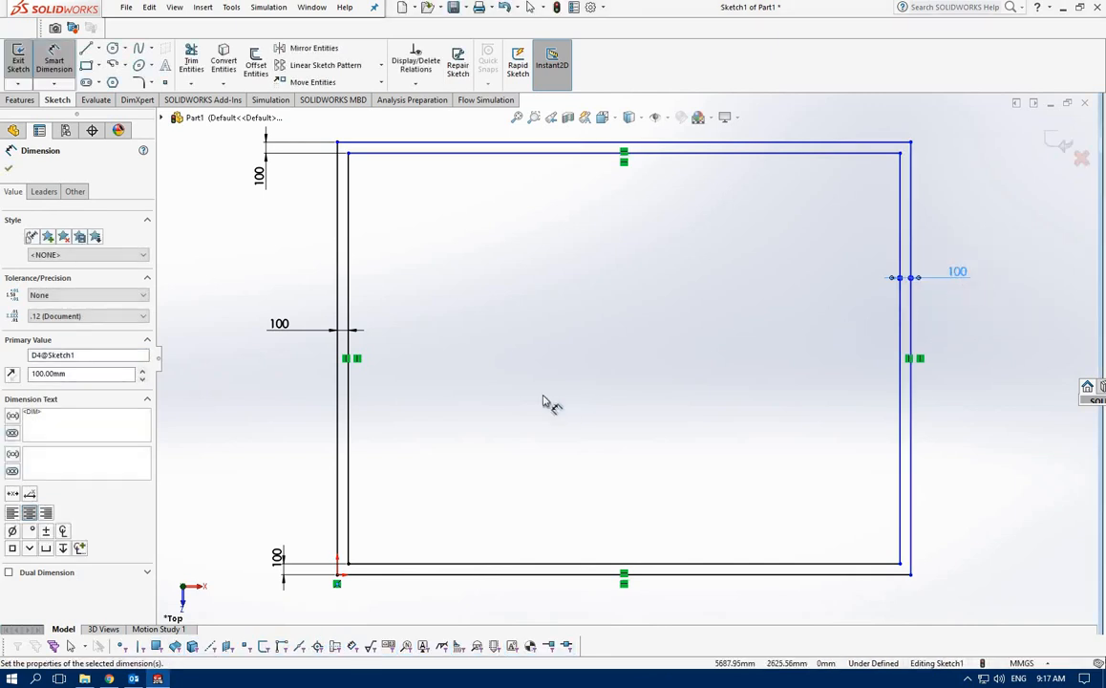
- Extrude the border between the two rectangles as a blind boss with a depth of 3 m
{"action": "middle_click_drag", "start_coordinate": [512, 368], "coordinate": [516, 248]}
{"action": "left_click", "coordinate": [15, 100]}
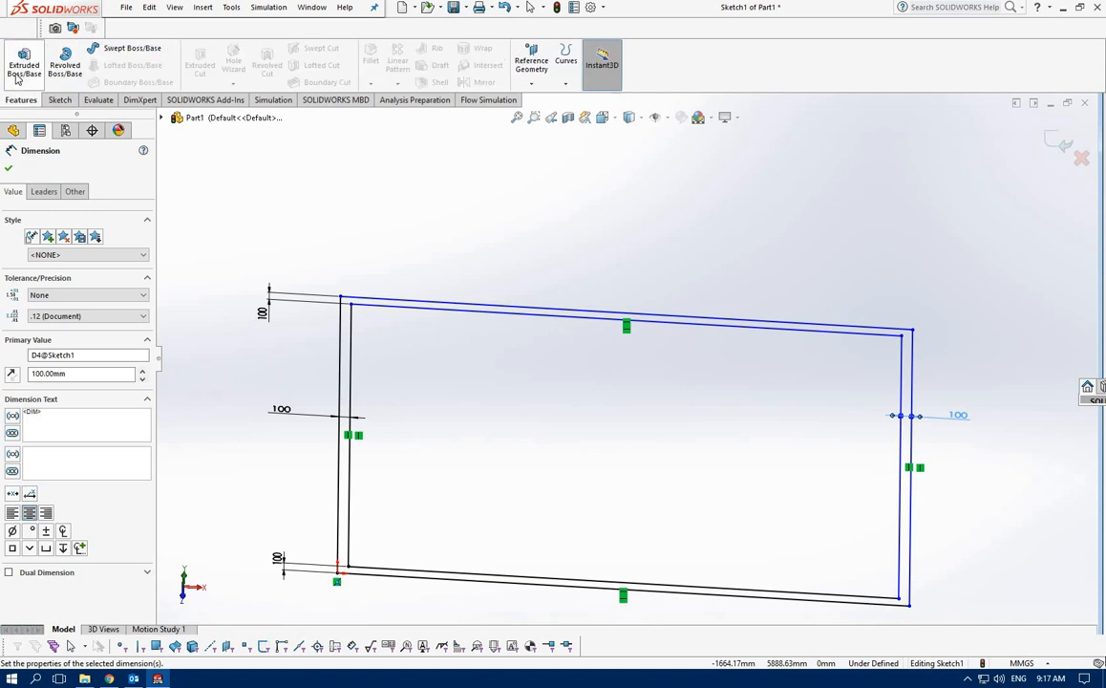
{"action": "left_click", "coordinate": [23, 65]}
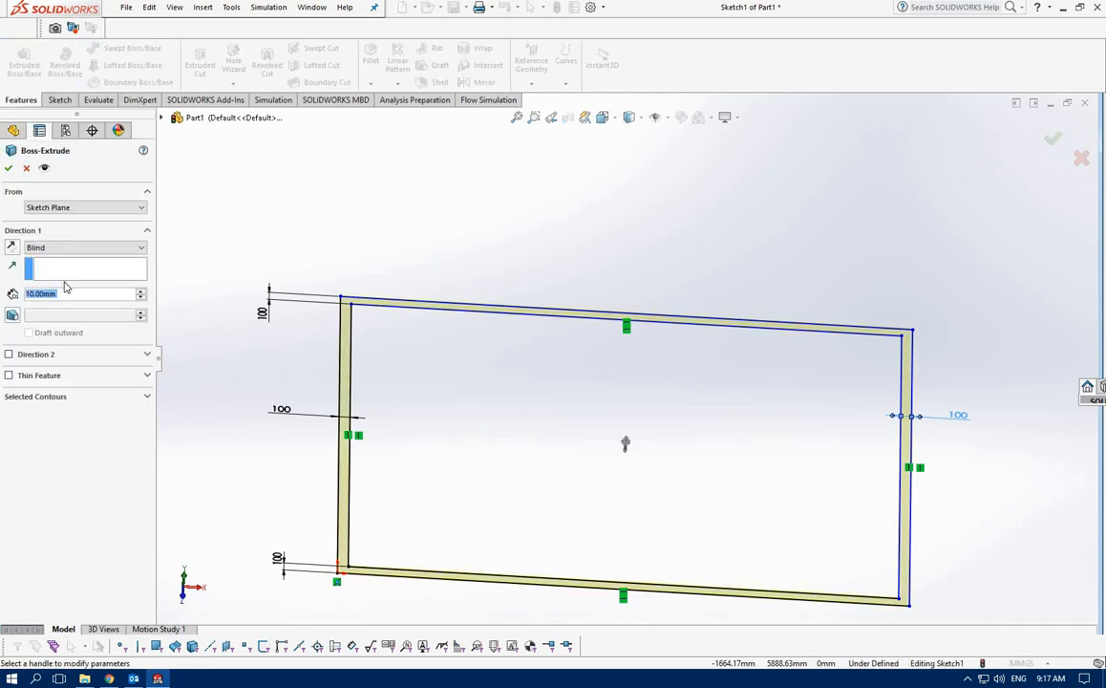
{"action": "type", "text": "3m"}
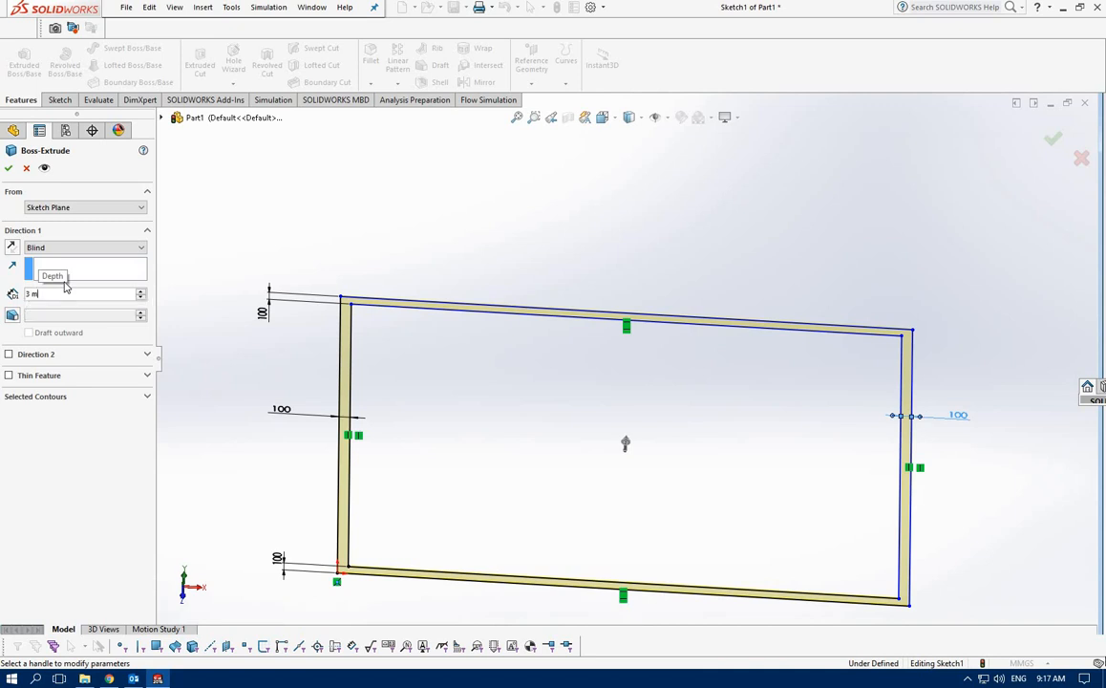
{"action": "key", "text": "Return"}
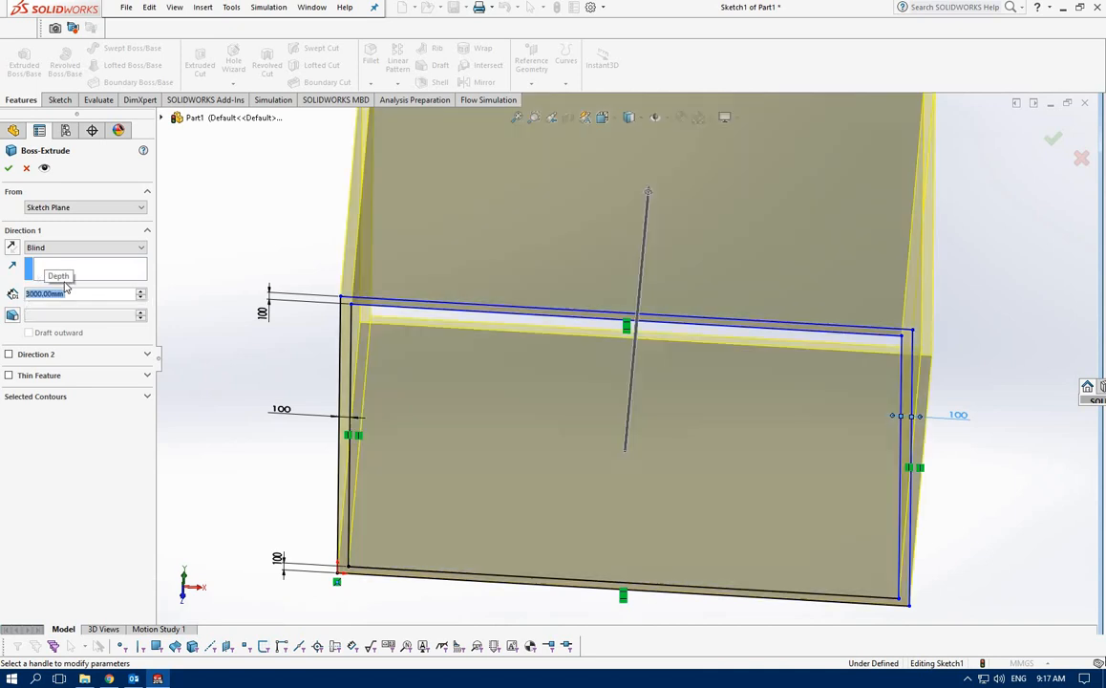
{"action": "left_click", "coordinate": [10, 169]}
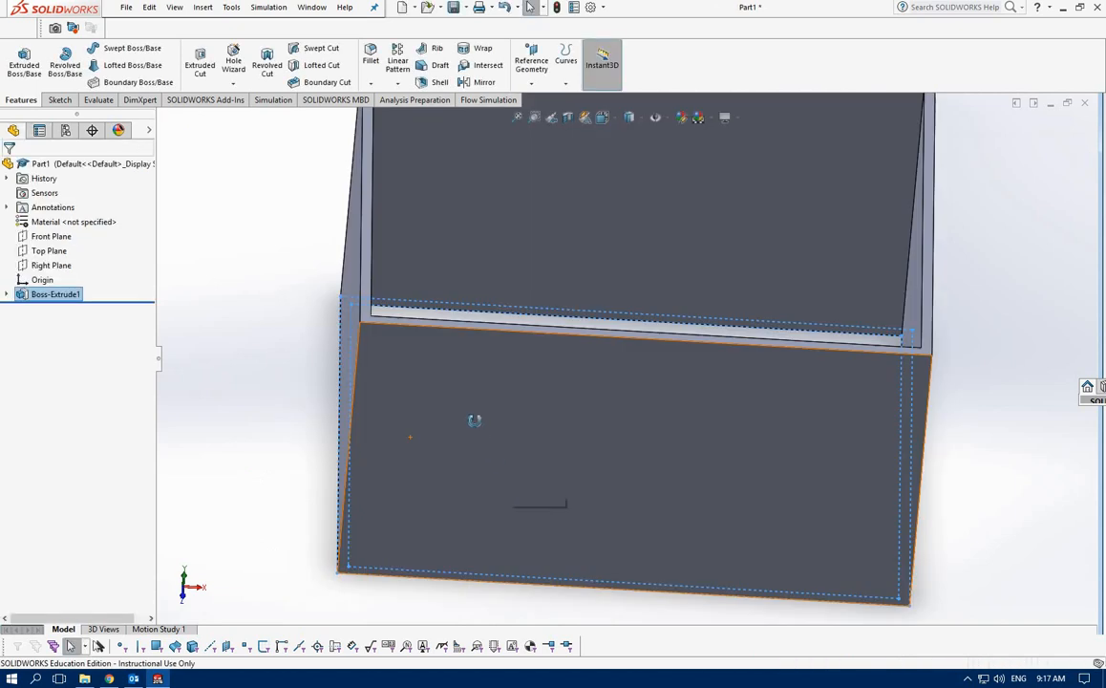
- Sketch a corner rectangle about 5268 by 3969 mm on the bottom face of the walls, tracing their outer outline
{"action": "mouse_move", "coordinate": [472, 419]}
{"action": "middle_mouse_down"}
{"action": "mouse_move", "coordinate": [459, 301]}
{"action": "mouse_move", "coordinate": [440, 311]}
{"action": "mouse_move", "coordinate": [416, 302]}
{"action": "middle_mouse_up"}
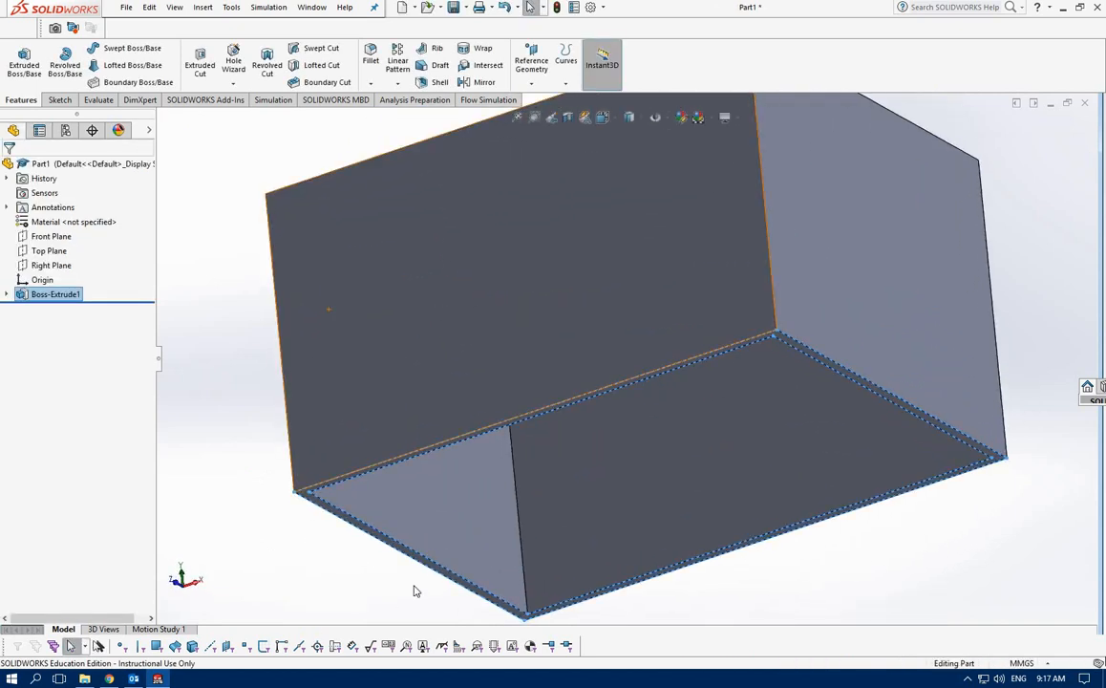
{"action": "left_click", "coordinate": [320, 506]}
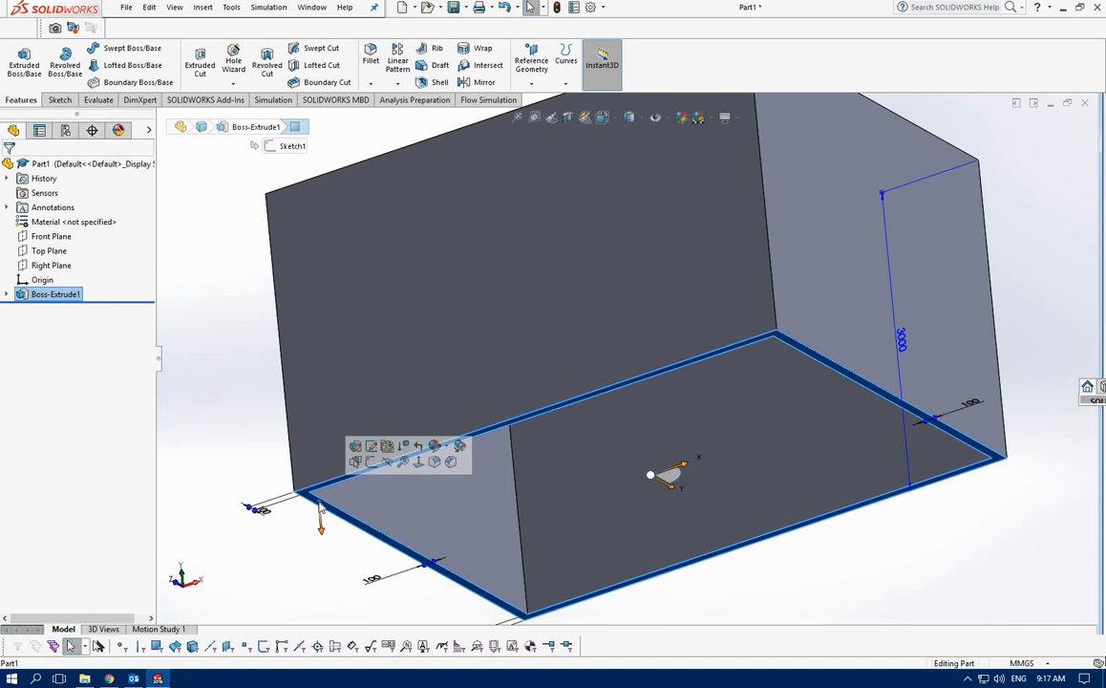
{"action": "left_click", "coordinate": [452, 462]}
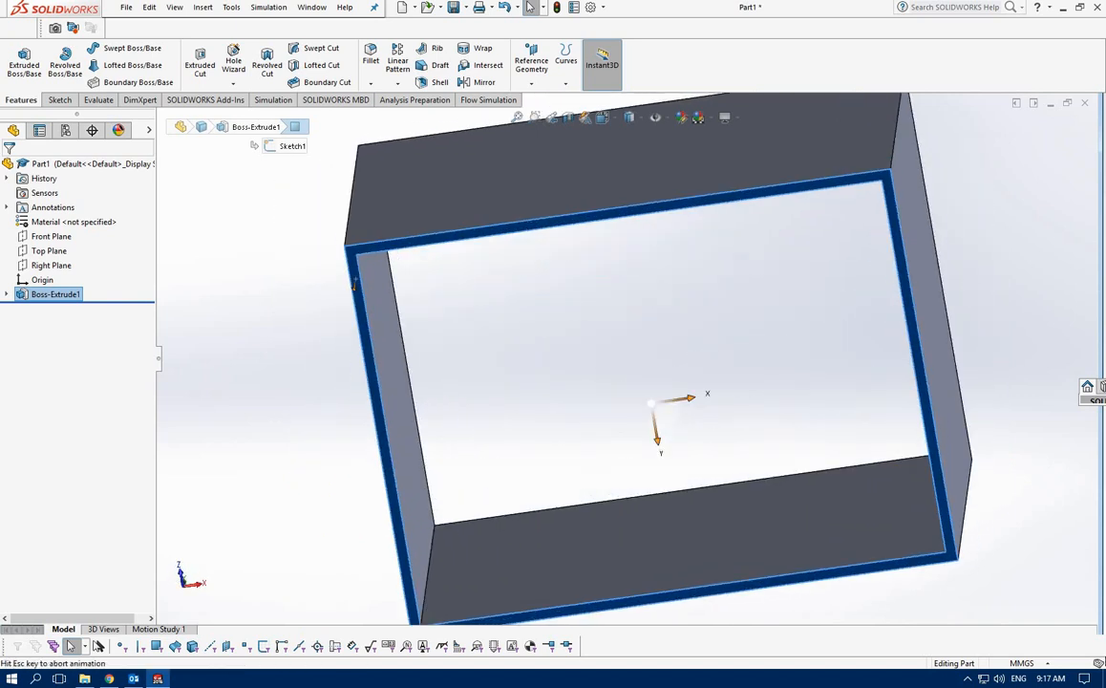
{"action": "left_click", "coordinate": [58, 100]}
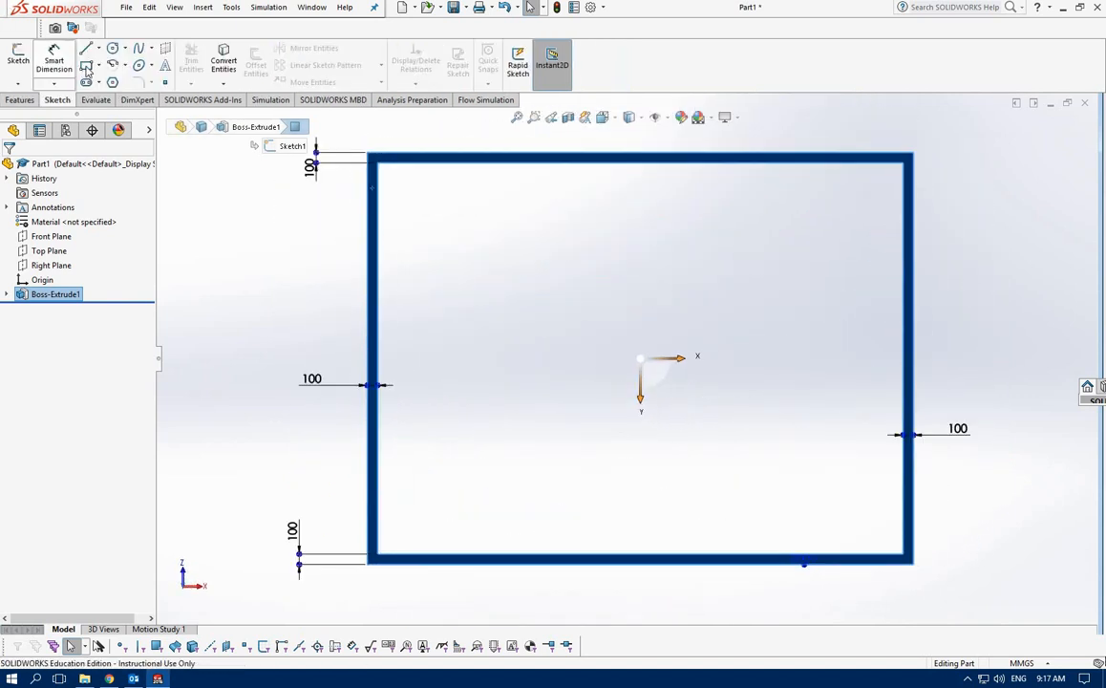
{"action": "left_click", "coordinate": [368, 153]}
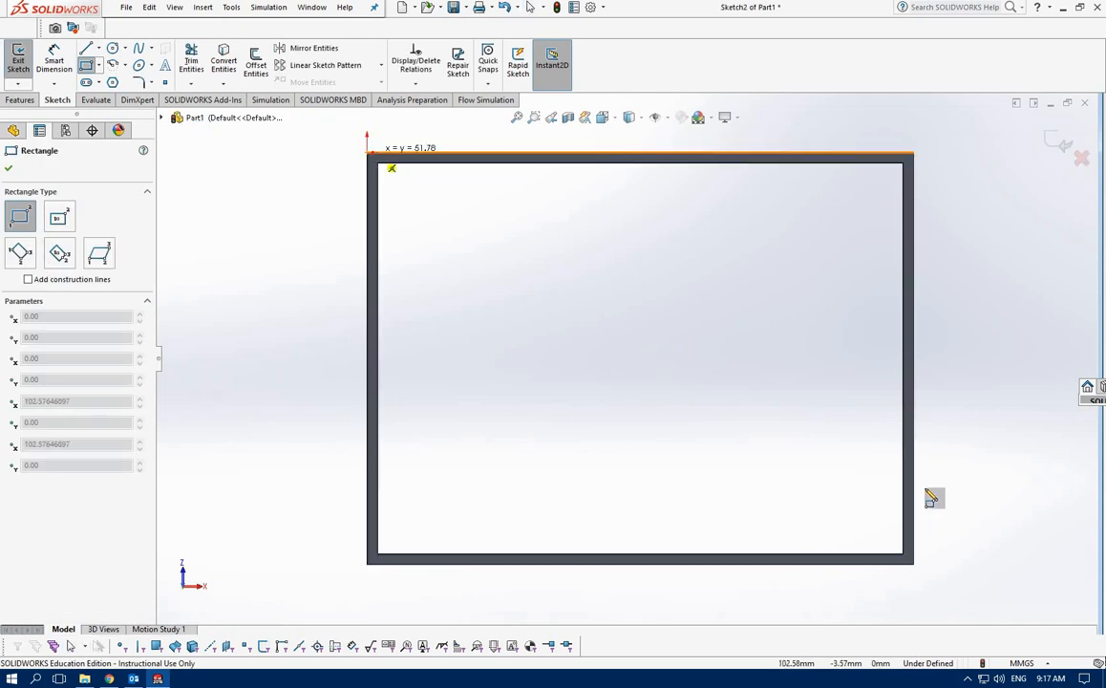
{"action": "left_click", "coordinate": [920, 576]}
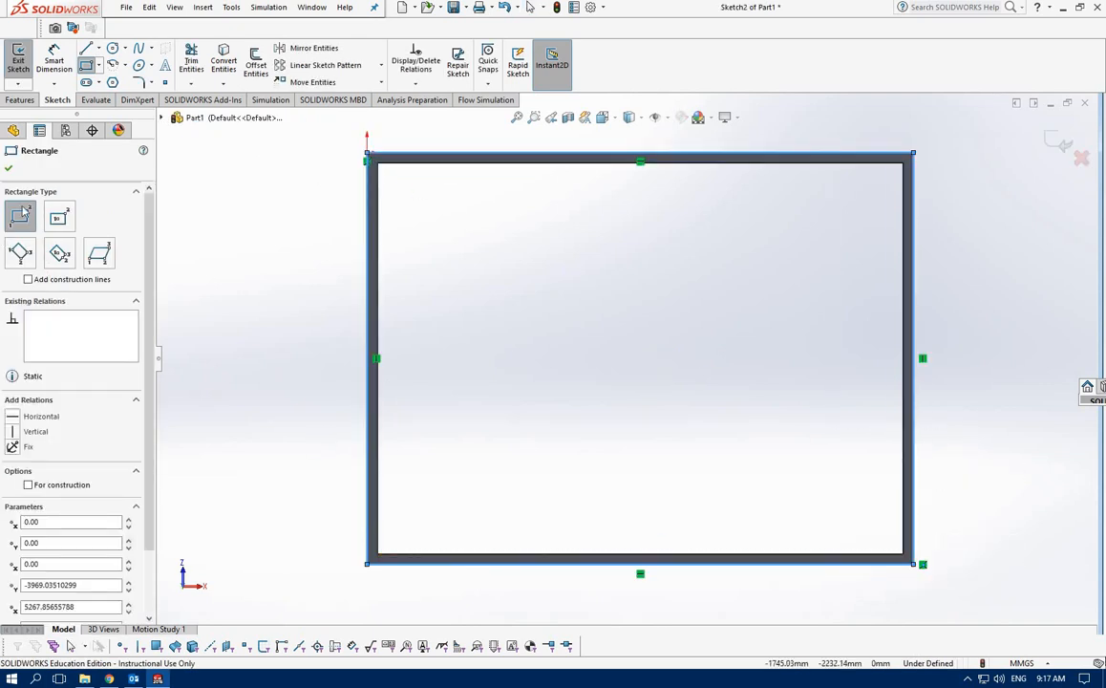
- Extrude the rectangle as a blind boss 100 mm deep, reversed into the room, to form the floor
{"action": "left_click", "coordinate": [17, 100]}
{"action": "left_click", "coordinate": [23, 62]}
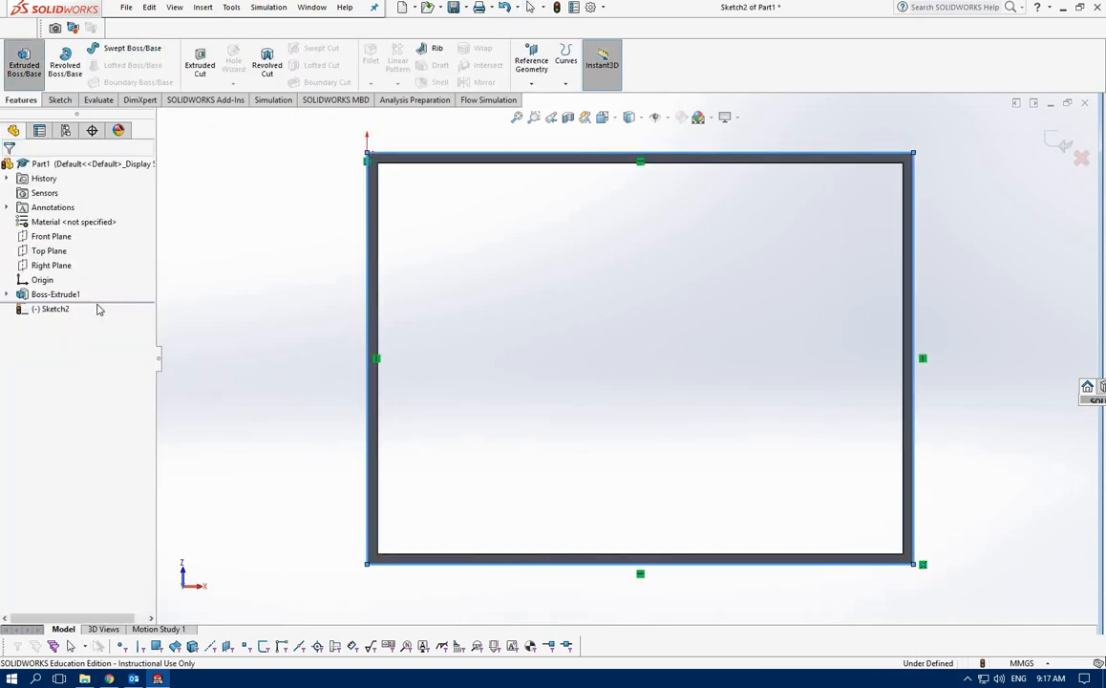
{"action": "type", "text": "100"}
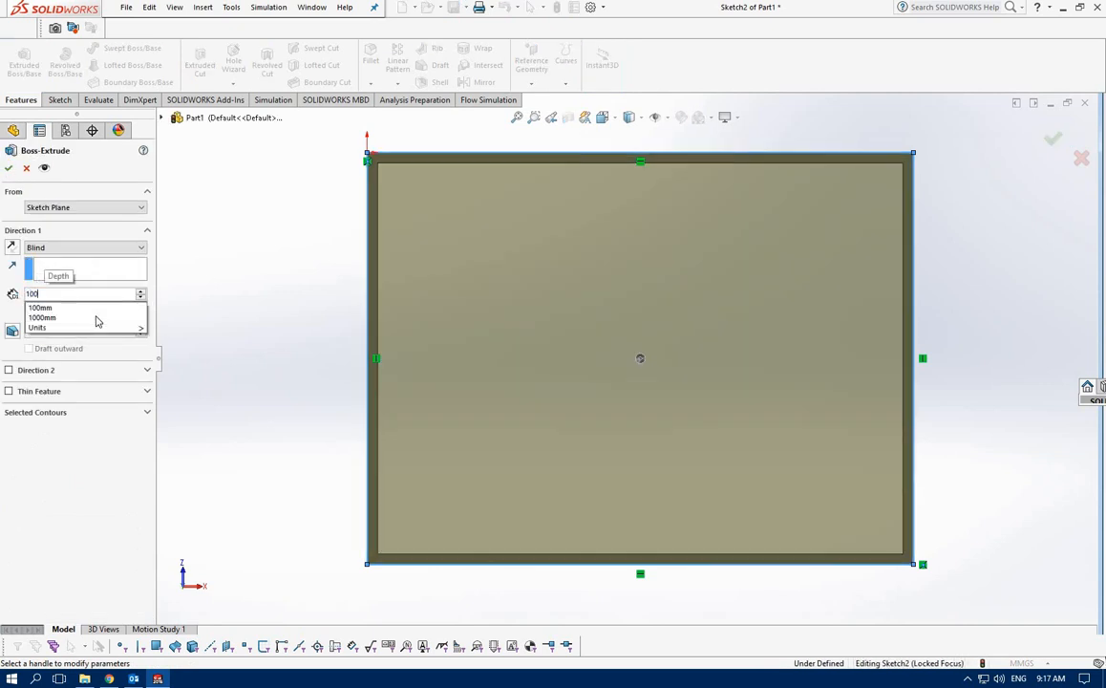
{"action": "key", "text": "Return"}
{"action": "middle_click_drag", "start_coordinate": [284, 266], "coordinate": [236, 459]}
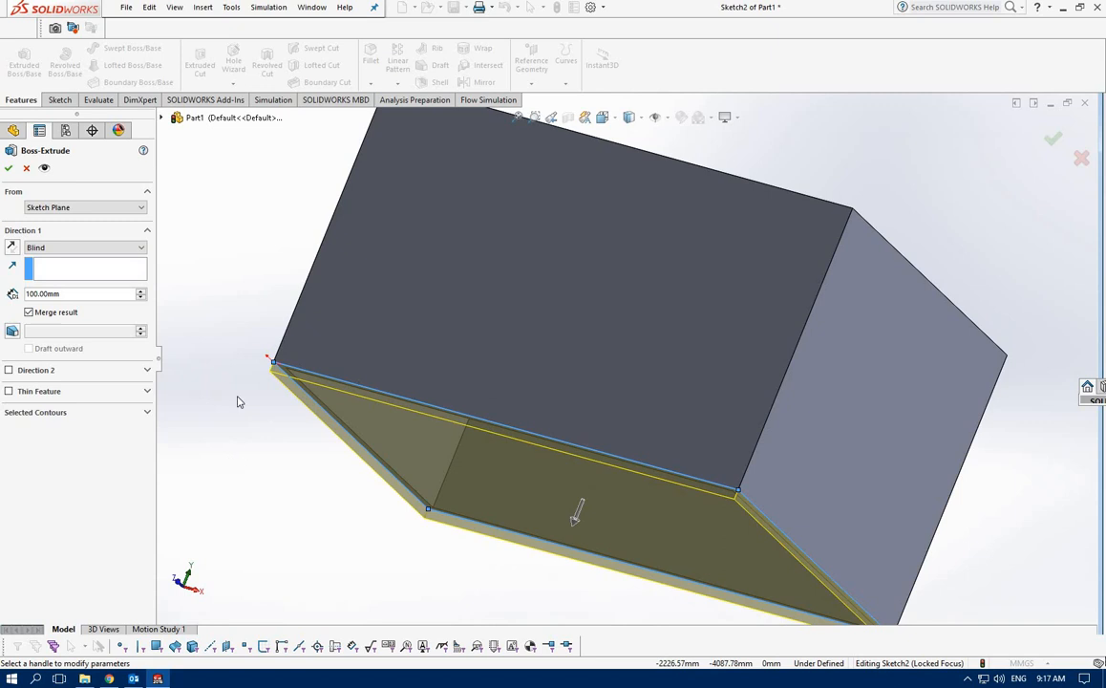
{"action": "middle_click_drag", "start_coordinate": [261, 379], "coordinate": [103, 330]}
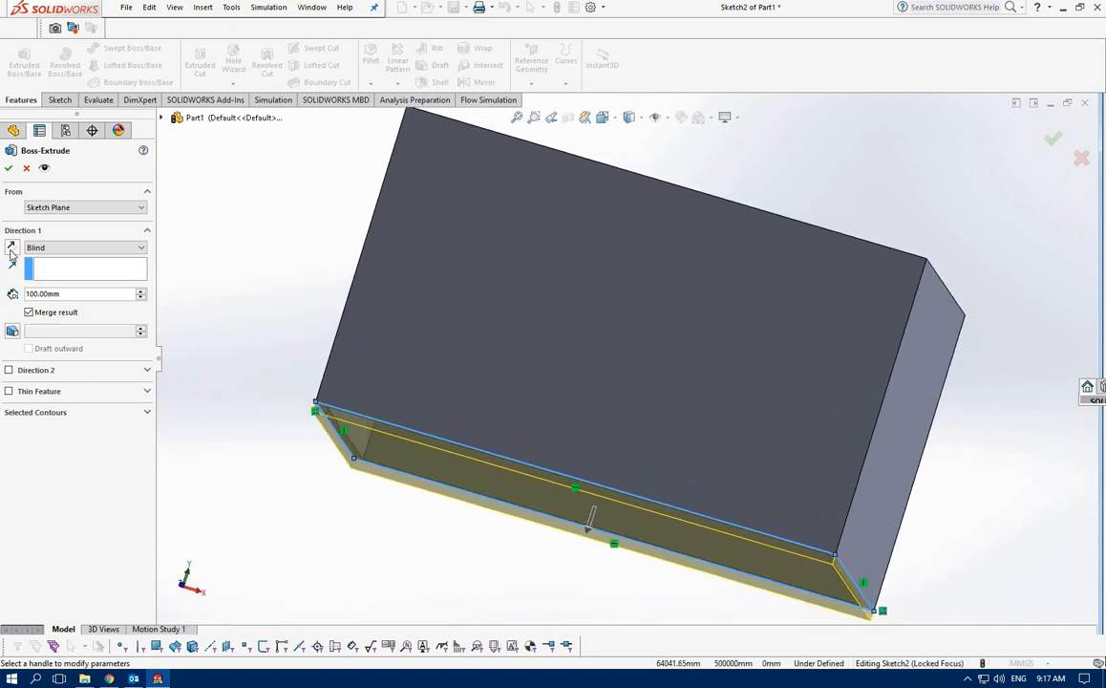
{"action": "left_click", "coordinate": [12, 247]}
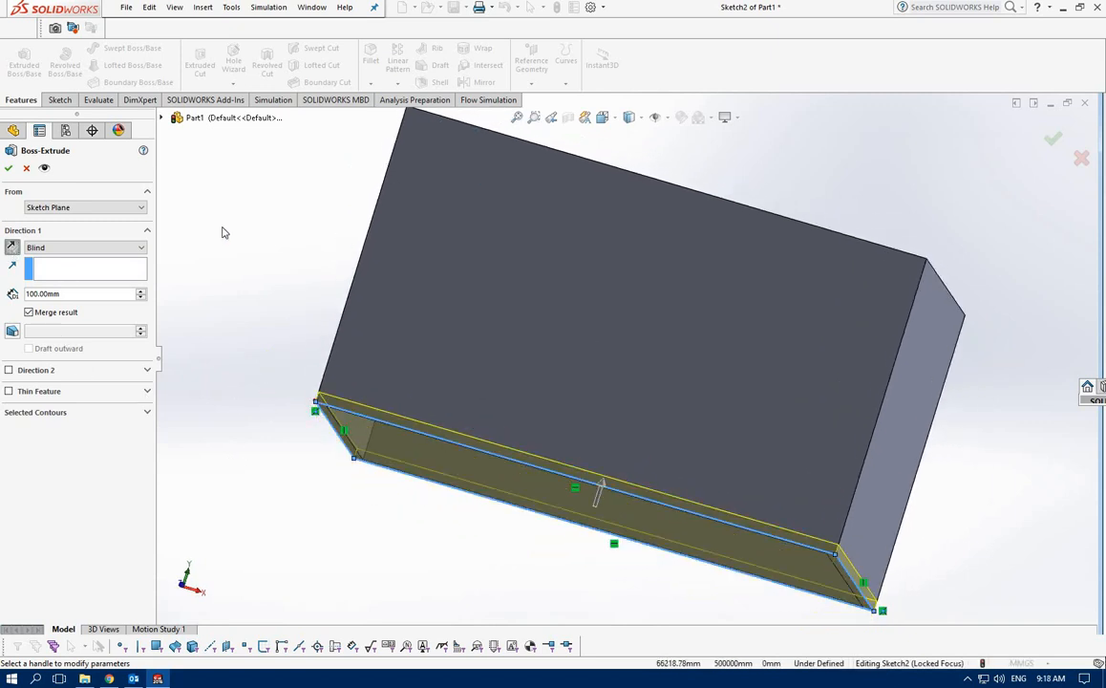
{"action": "left_click", "coordinate": [8, 169]}
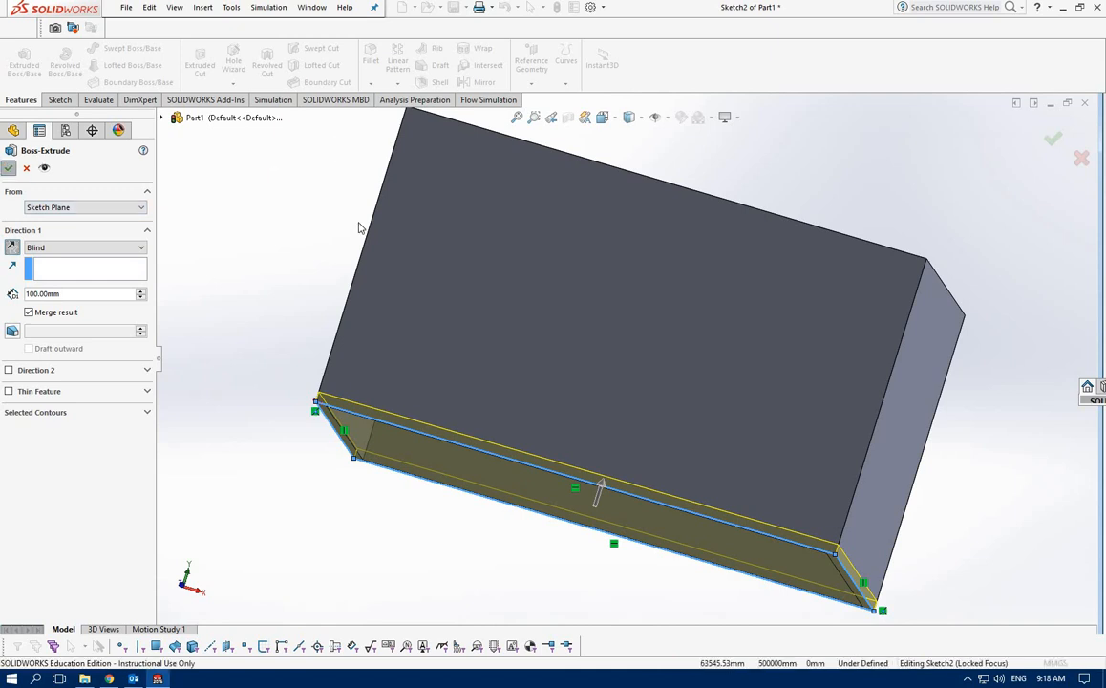
- Sketch a corner rectangle about 977 by 562 mm on a long wall's inner face, near its upper corner
{"action": "middle_click_drag", "start_coordinate": [339, 227], "coordinate": [684, 413]}
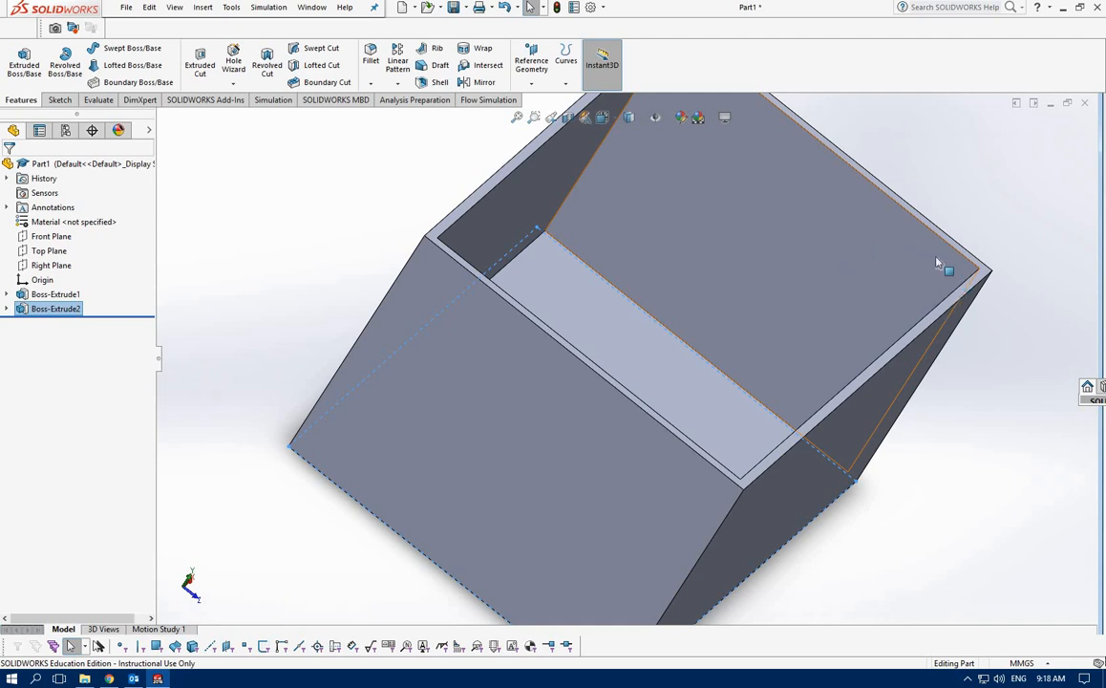
{"action": "left_click", "coordinate": [62, 99]}
{"action": "left_click", "coordinate": [86, 66]}
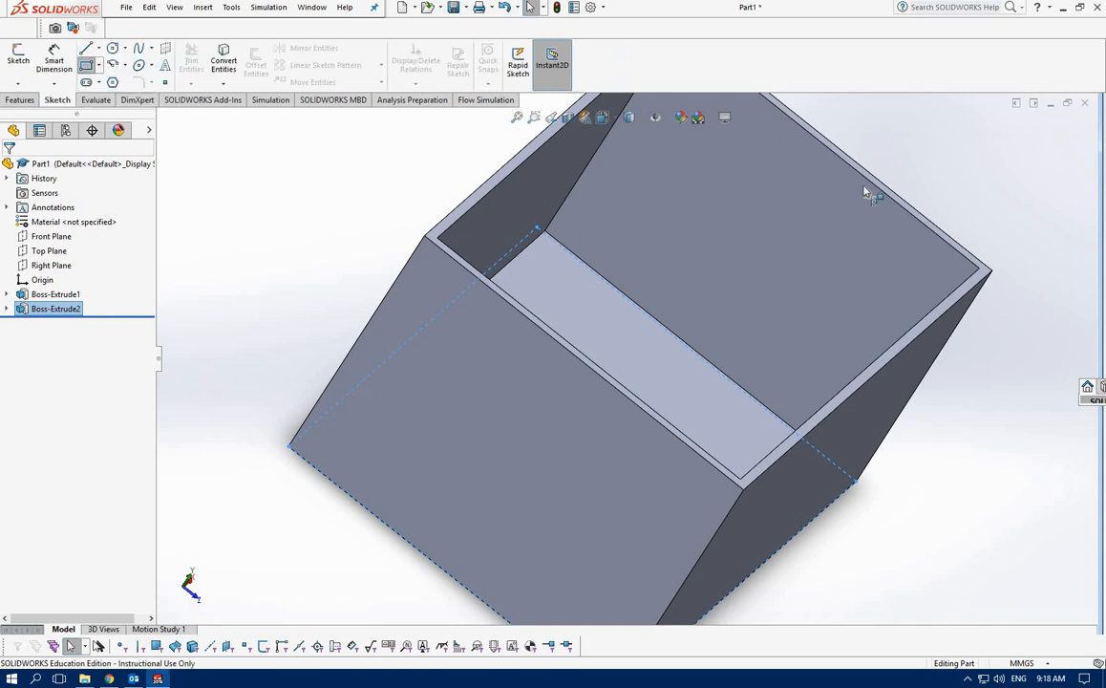
{"action": "left_click", "coordinate": [951, 292]}
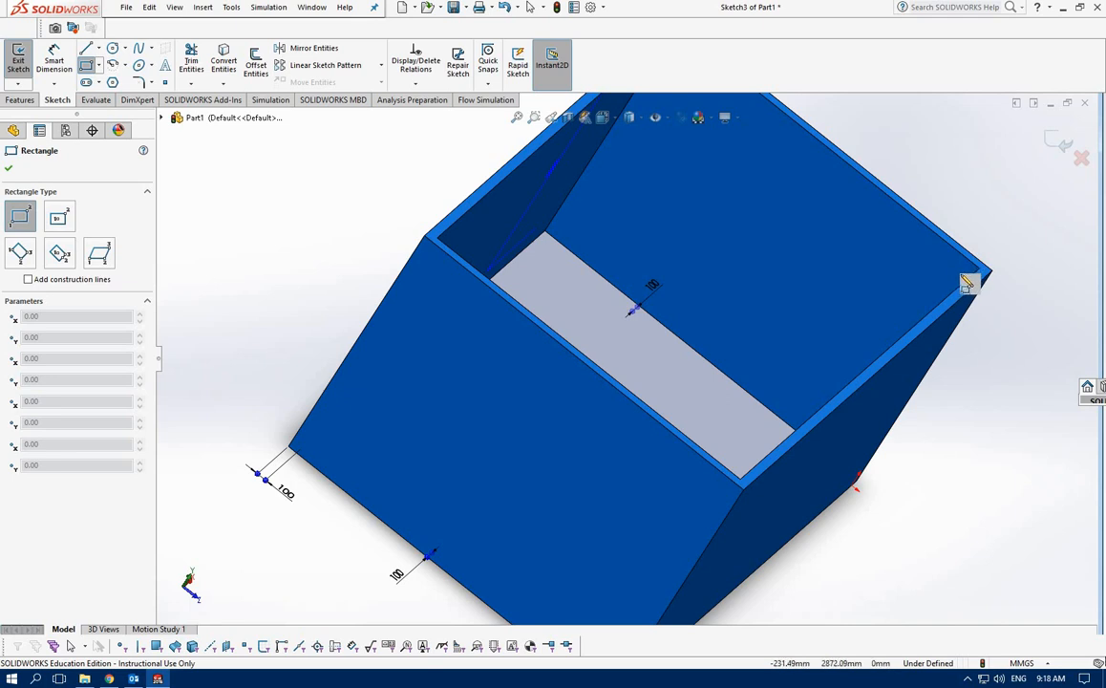
{"action": "left_click", "coordinate": [961, 273]}
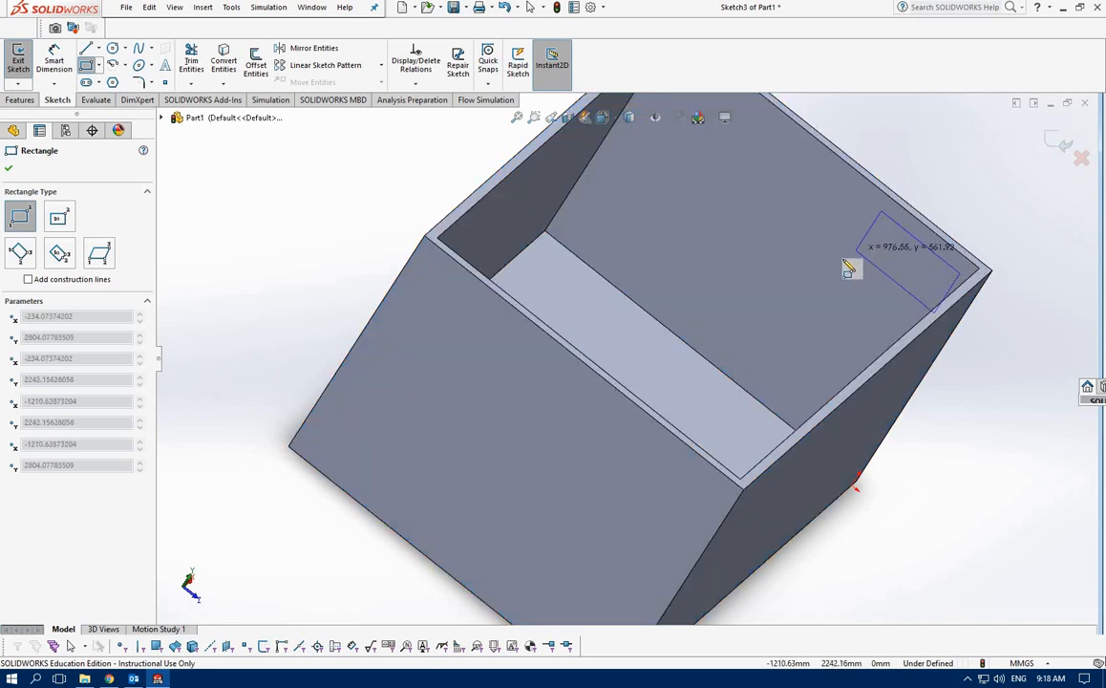
{"action": "left_click", "coordinate": [856, 249]}
- Dimension the horizontal upper side of the wall rectangle to 600 mm
{"action": "left_click", "coordinate": [48, 59]}
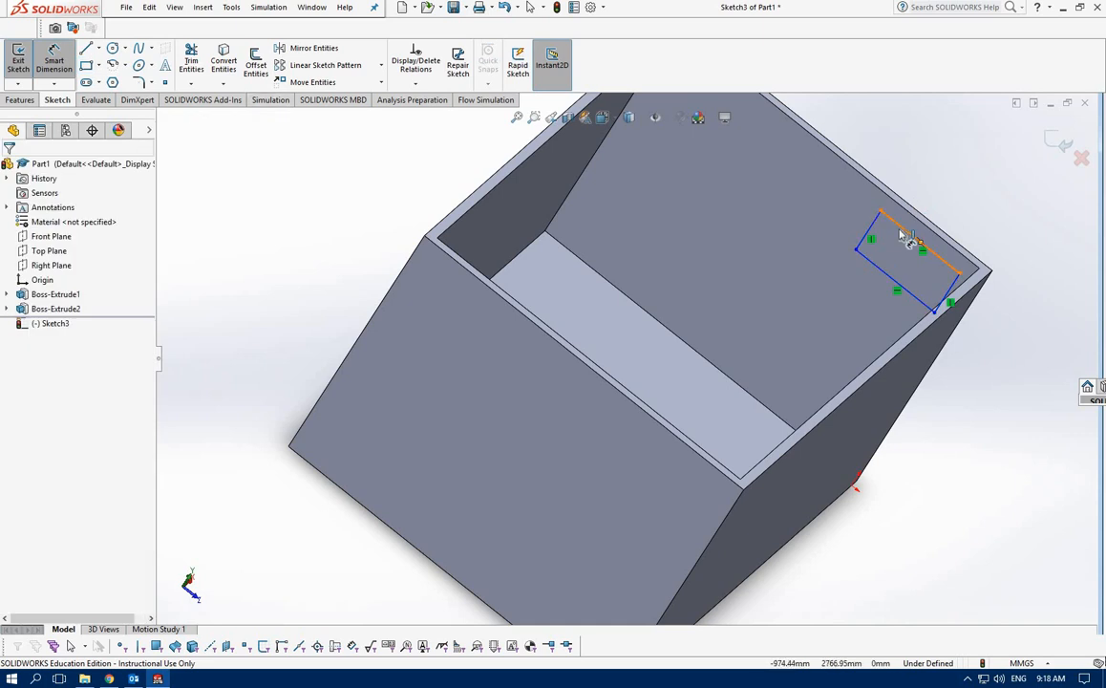
{"action": "left_click", "coordinate": [905, 237]}
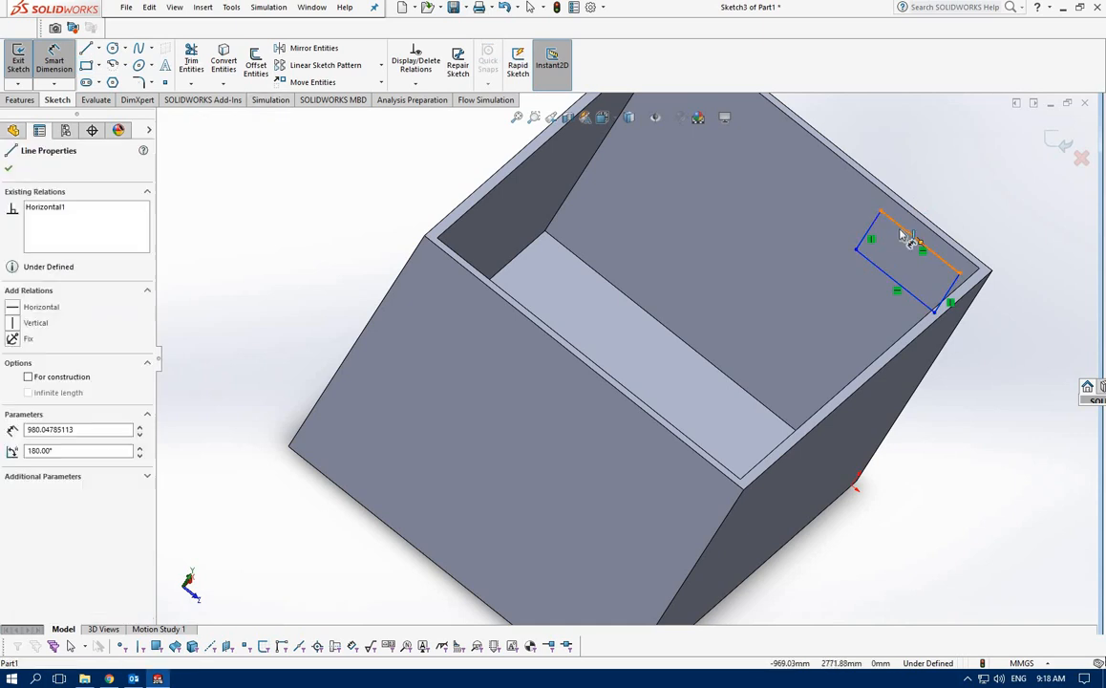
{"action": "left_click", "coordinate": [967, 191]}
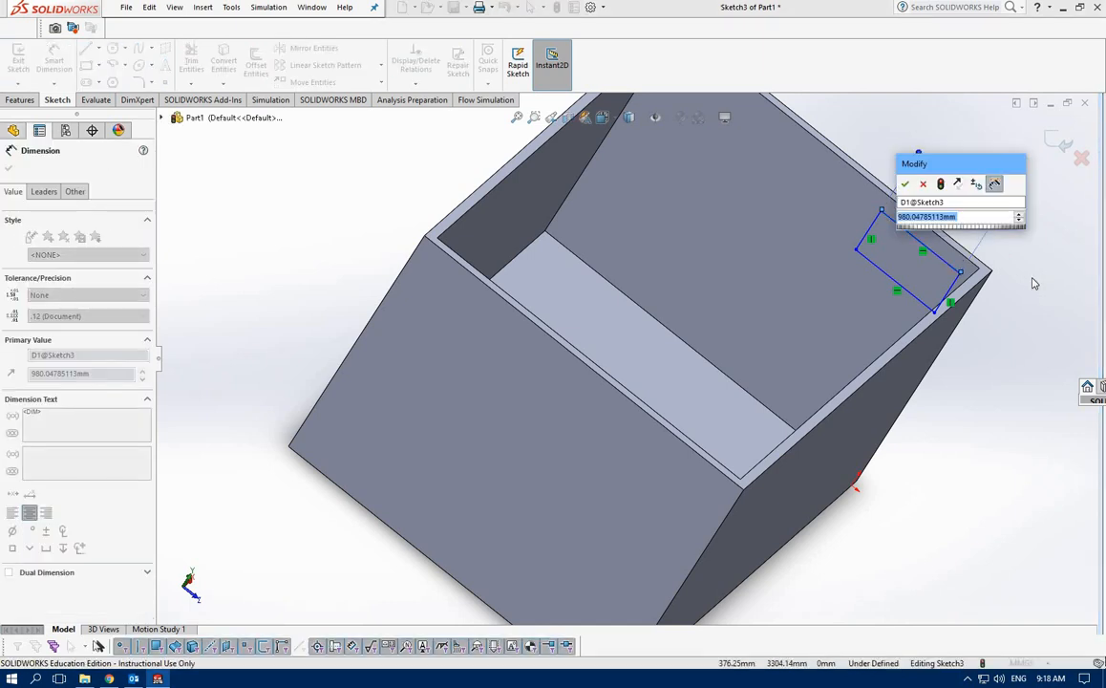
{"action": "type", "text": "600"}
{"action": "key", "text": "Return"}
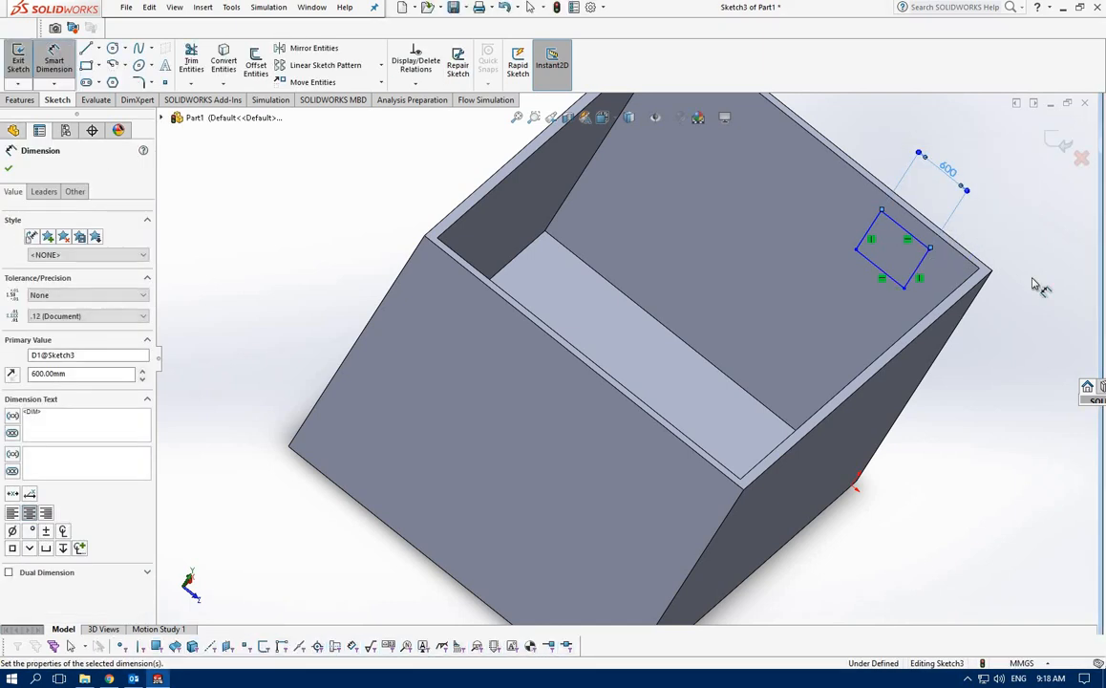
- Change the rectangle's horizontal dimension to 900 mm
{"action": "double_click", "coordinate": [952, 170]}
{"action": "type", "text": "9"}
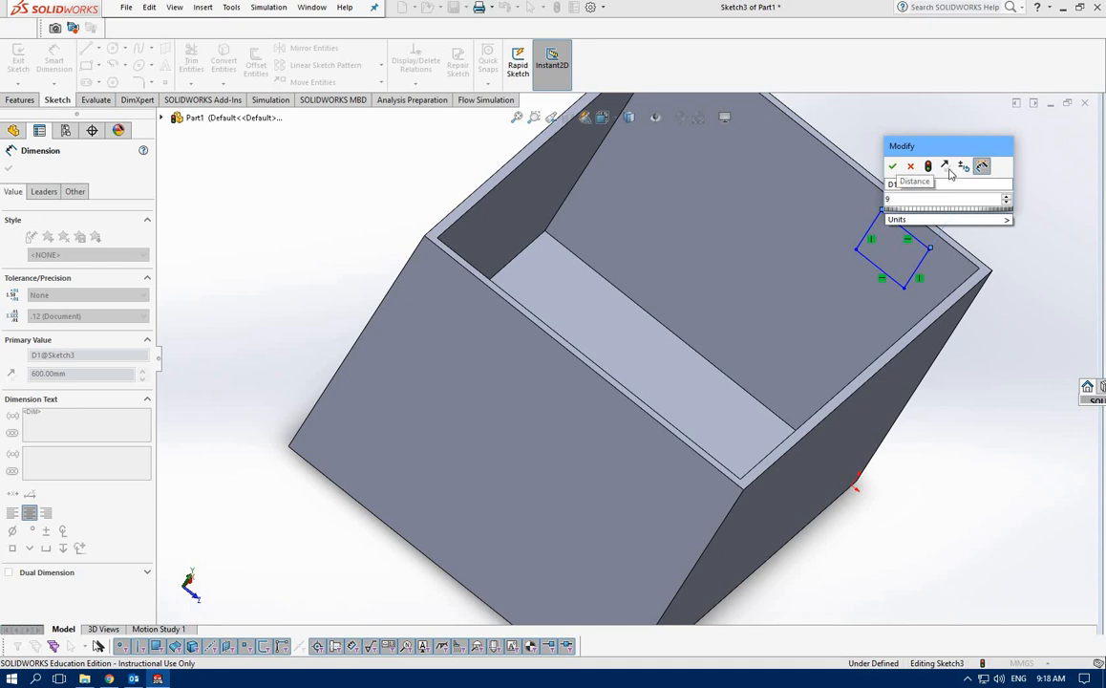
{"action": "type", "text": "00"}
{"action": "key", "text": "Return"}
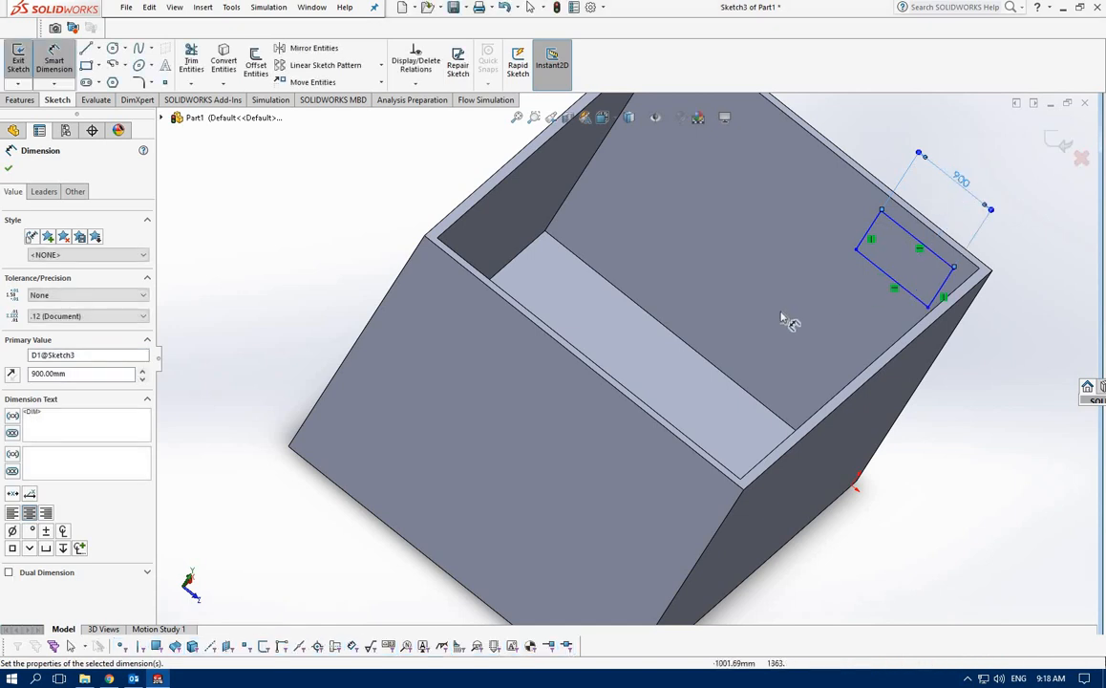
- Dimension the vertical side of the wall rectangle to 500 mm
{"action": "mouse_move", "coordinate": [821, 300]}
{"action": "middle_mouse_down"}
{"action": "mouse_move", "coordinate": [810, 291]}
{"action": "mouse_move", "coordinate": [883, 240]}
{"action": "middle_mouse_up"}
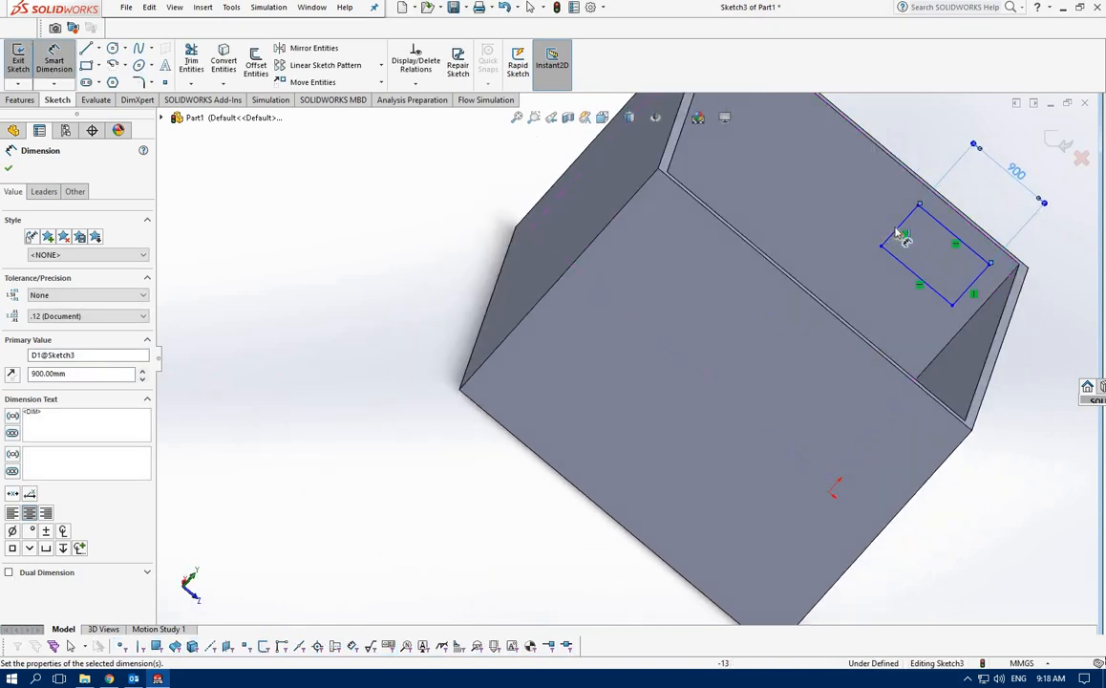
{"action": "left_click", "coordinate": [898, 234]}
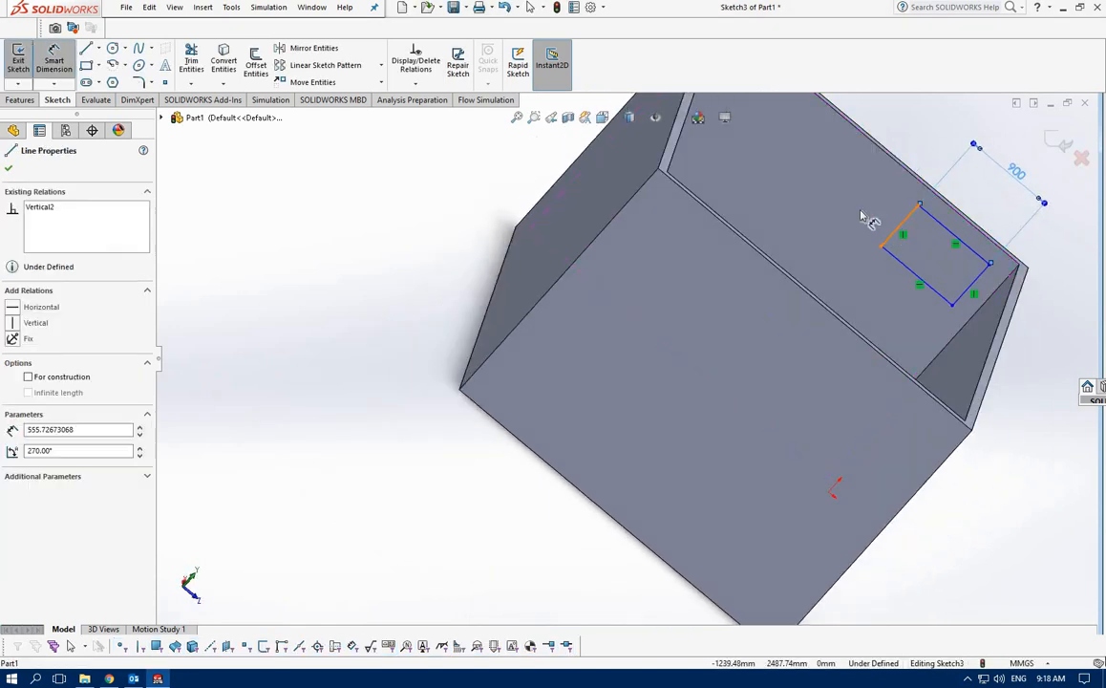
{"action": "left_click", "coordinate": [911, 235]}
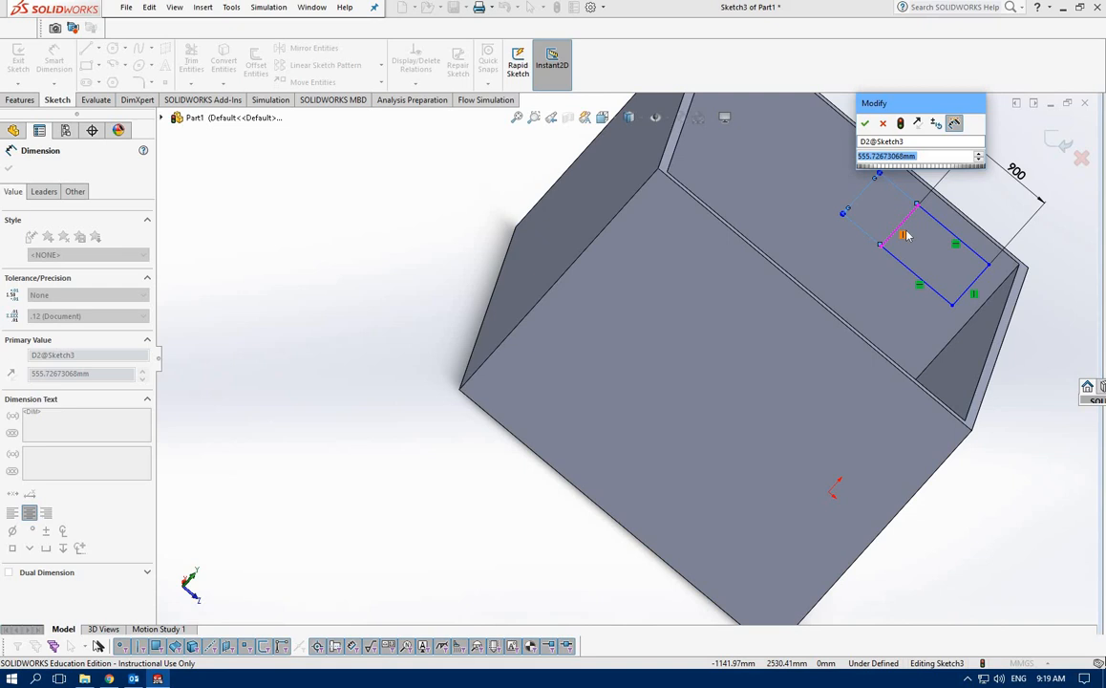
{"action": "type", "text": "50"}
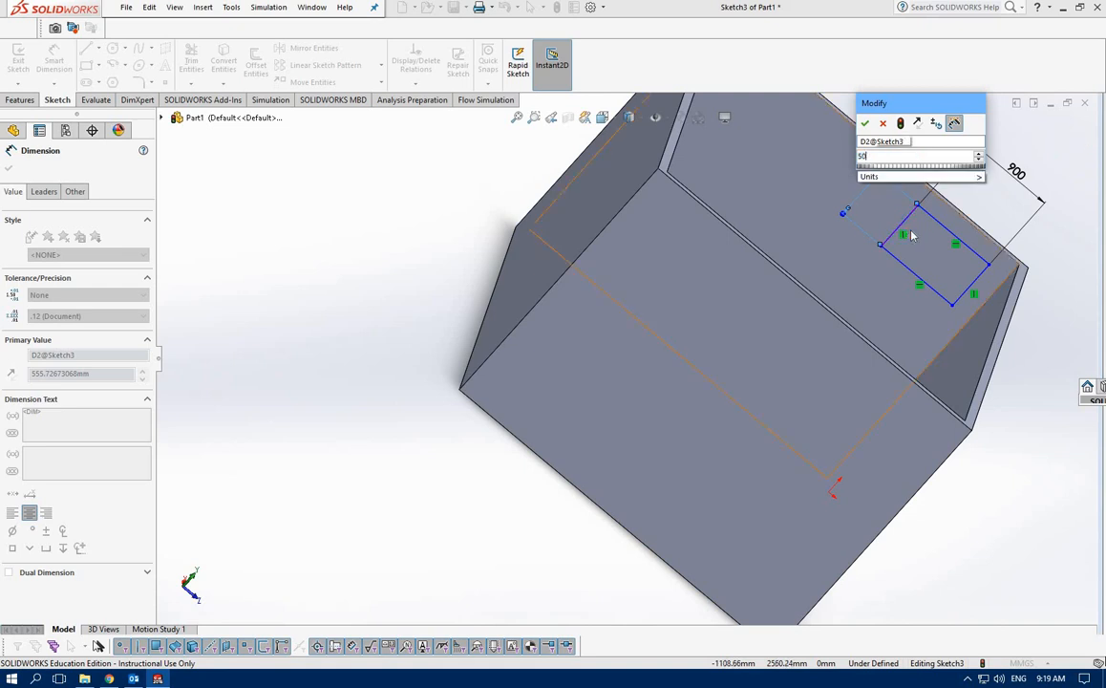
{"action": "type", "text": "0"}
{"action": "key", "text": "Return"}
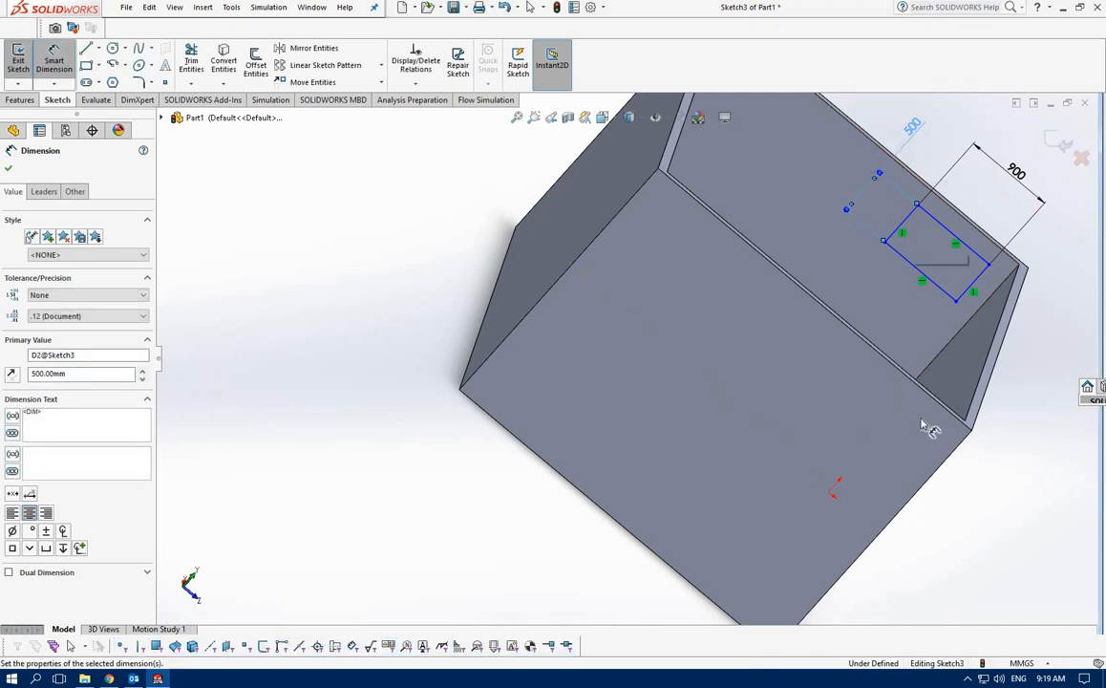
- Set up a linear sketch pattern of the wall rectangle's four lines, directed along the vertical inner corner edge
{"action": "middle_click_drag", "start_coordinate": [832, 387], "coordinate": [884, 351]}
{"action": "scroll", "coordinate": [896, 368], "scroll_direction": "up", "scroll_amount": 4}
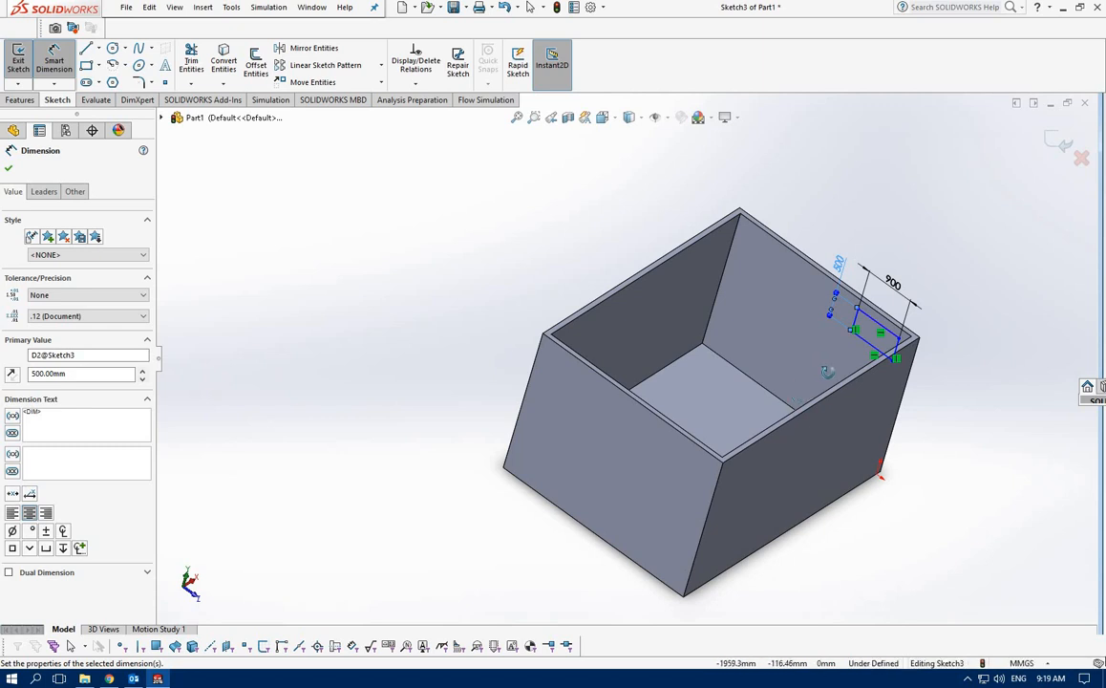
{"action": "middle_click_drag", "start_coordinate": [798, 425], "coordinate": [852, 400]}
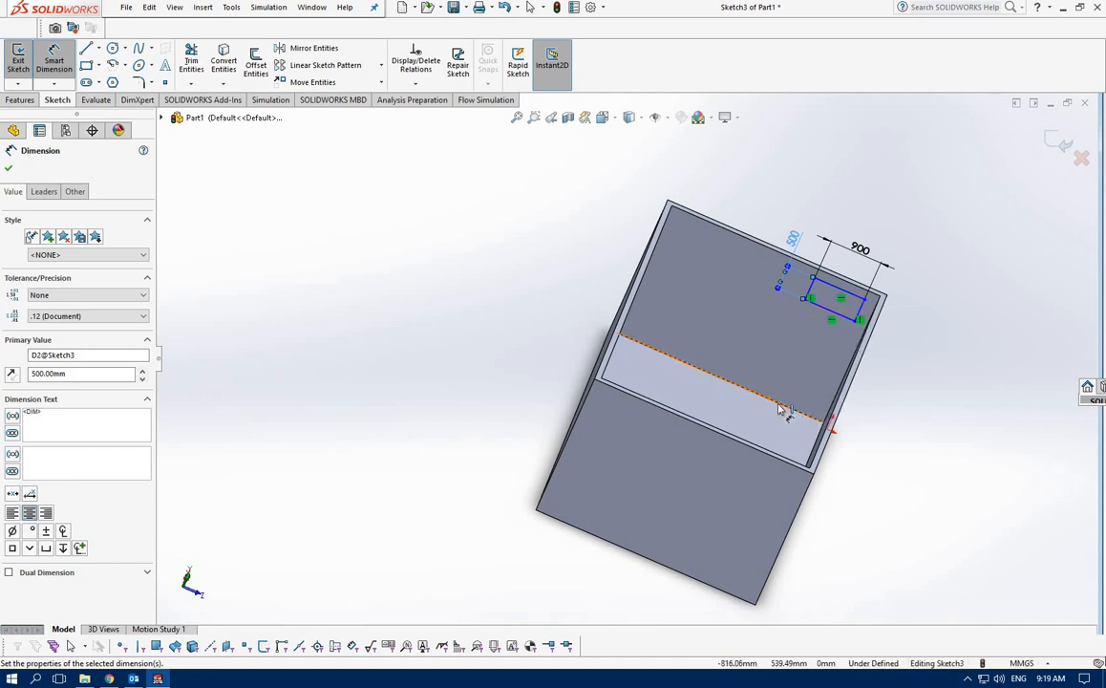
{"action": "middle_click_drag", "start_coordinate": [735, 388], "coordinate": [576, 207]}
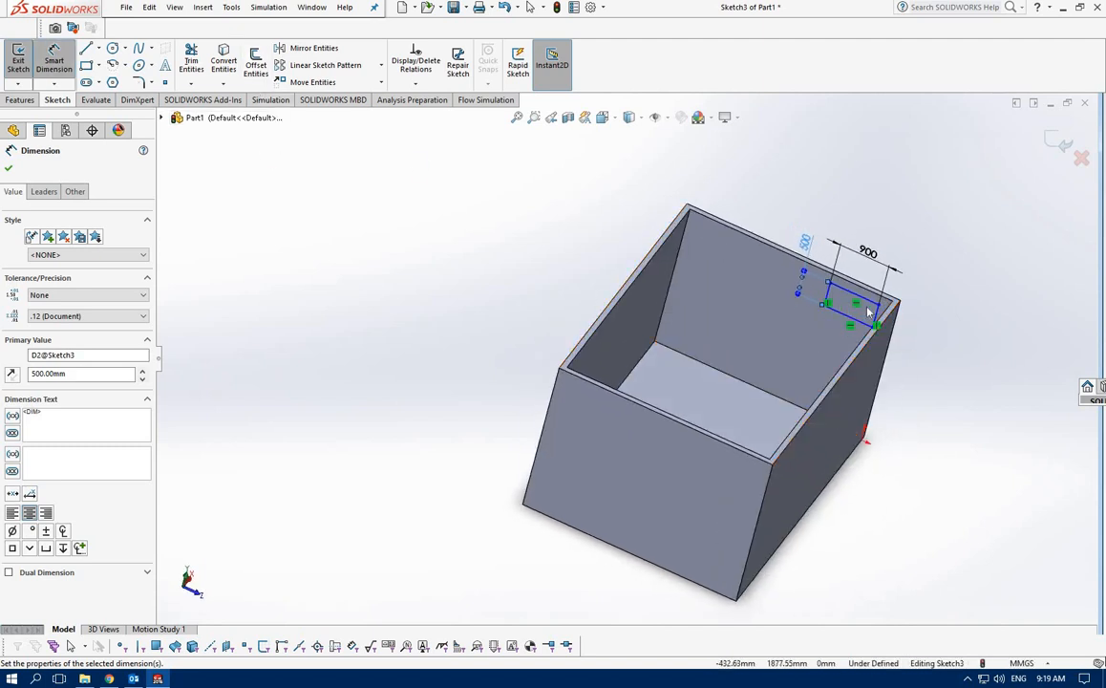
{"action": "left_click", "coordinate": [320, 65]}
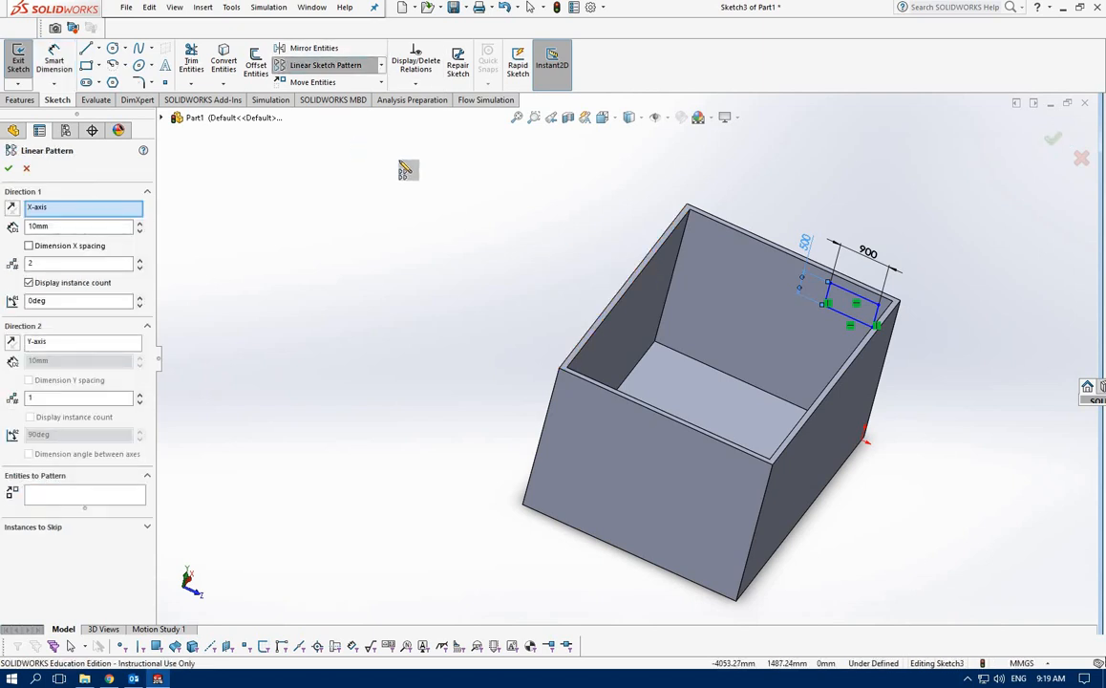
{"action": "middle_click_drag", "start_coordinate": [454, 187], "coordinate": [742, 349]}
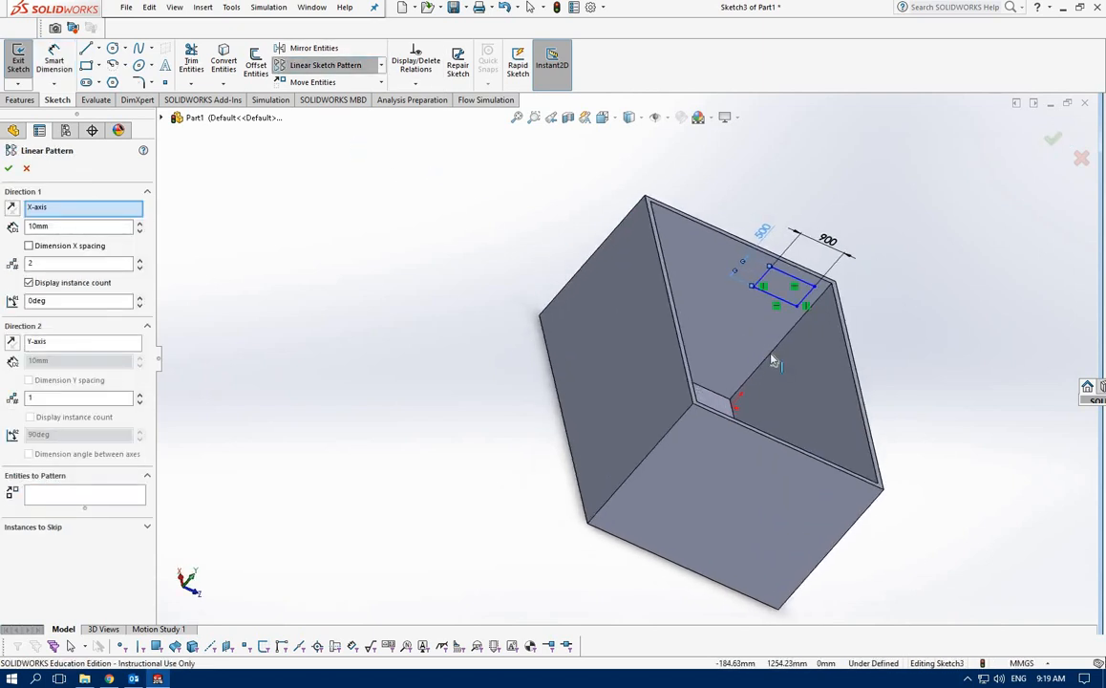
{"action": "left_click", "coordinate": [765, 361]}
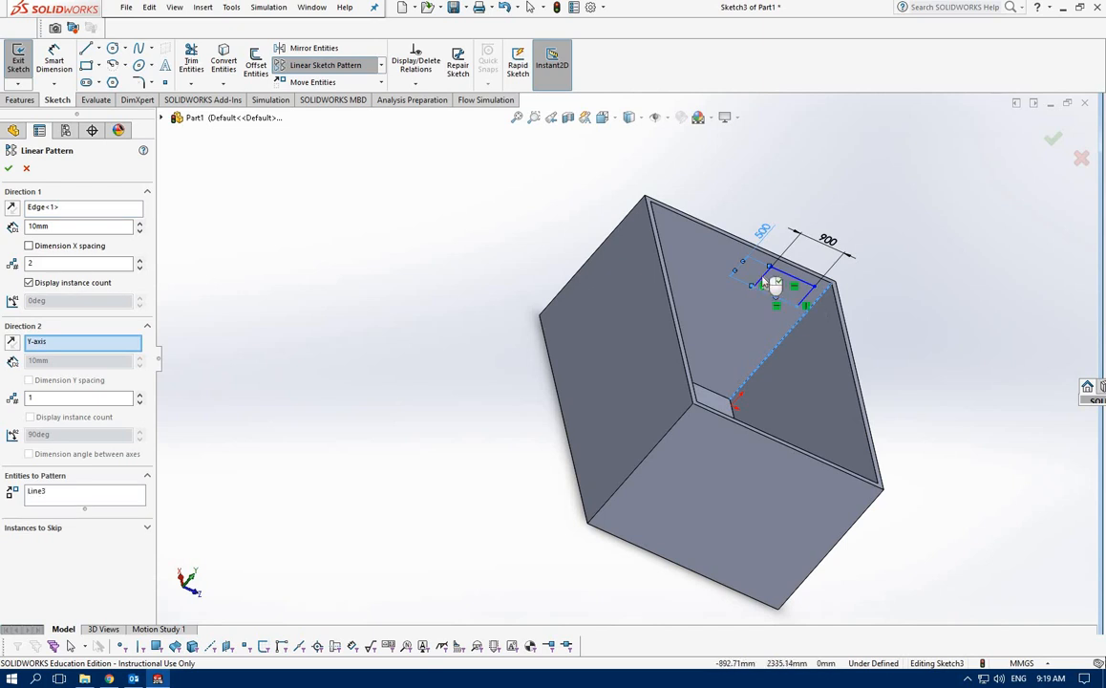
{"action": "left_click", "coordinate": [772, 295]}
{"action": "left_click", "coordinate": [786, 274]}
{"action": "left_click", "coordinate": [787, 276]}
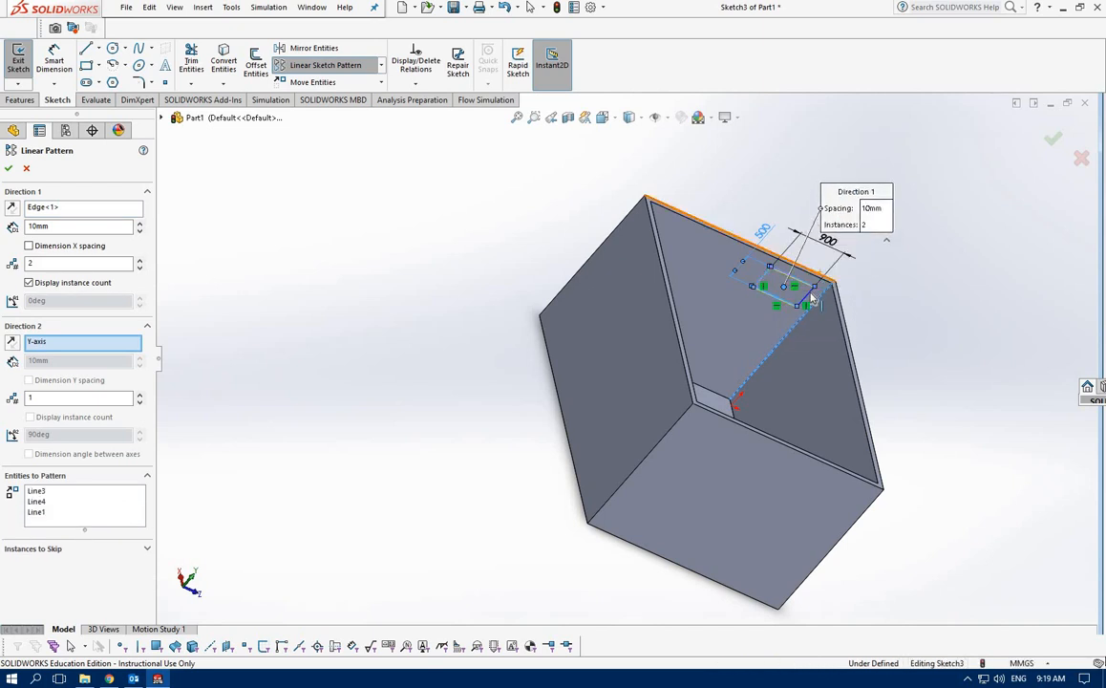
{"action": "left_click", "coordinate": [806, 296]}
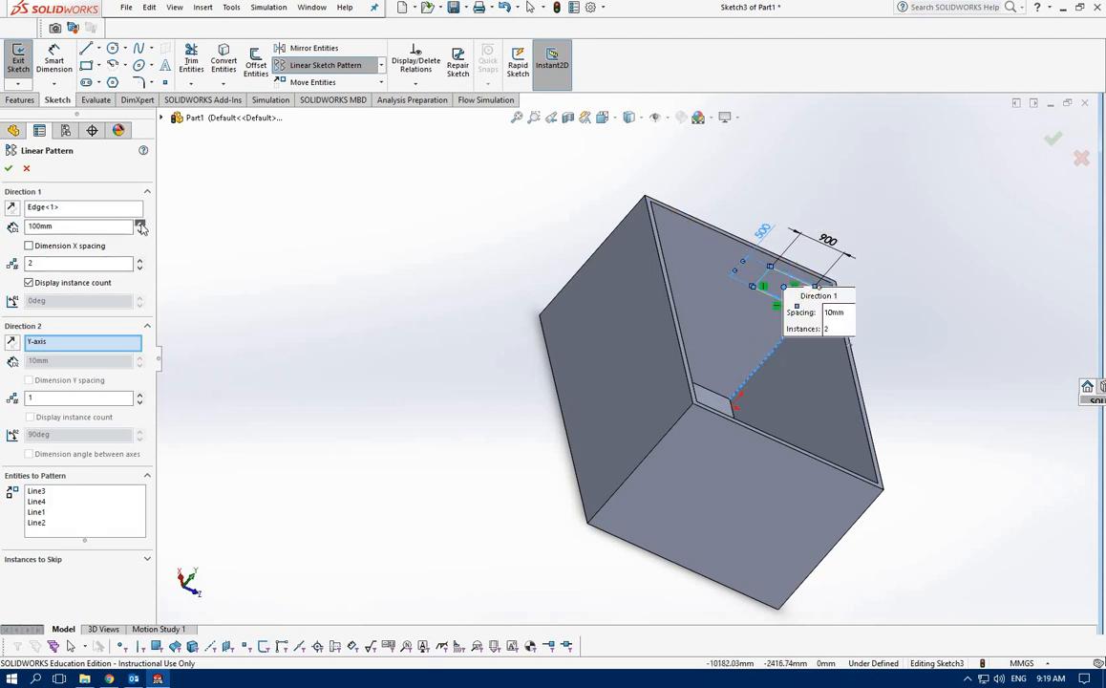
- Set the pattern spacing to about 1950 mm with two instances and create the rectangle pattern
{"action": "double_click", "coordinate": [27, 223]}
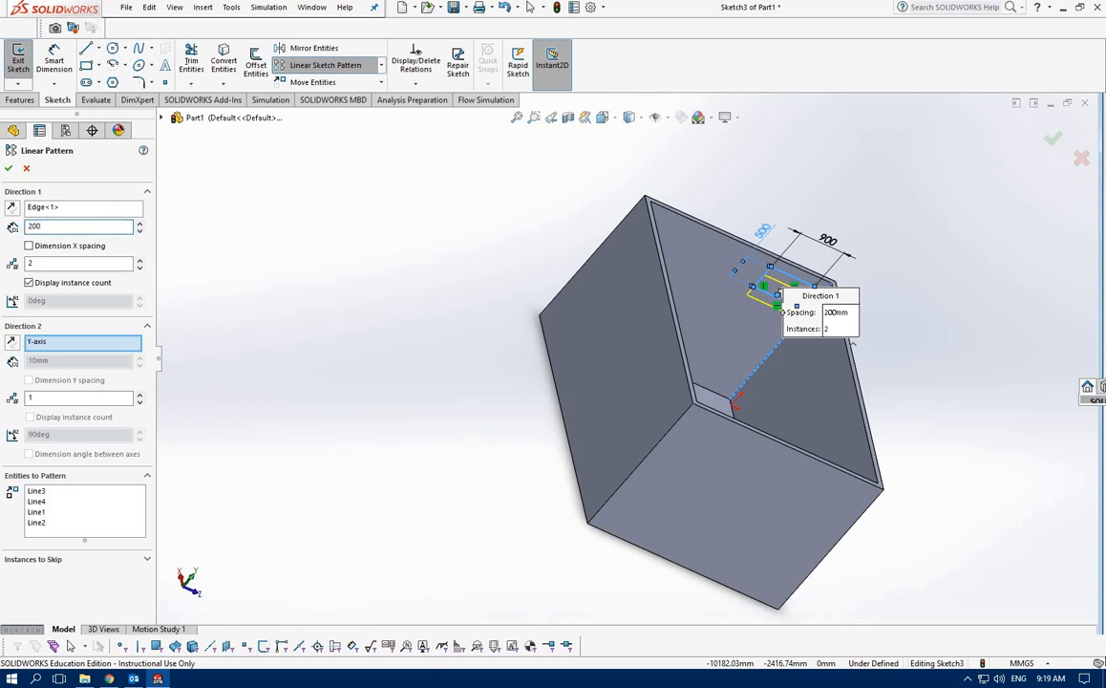
{"action": "type", "text": "2000"}
{"action": "key", "text": "Return"}
{"action": "middle_click_drag", "start_coordinate": [379, 462], "coordinate": [364, 478]}
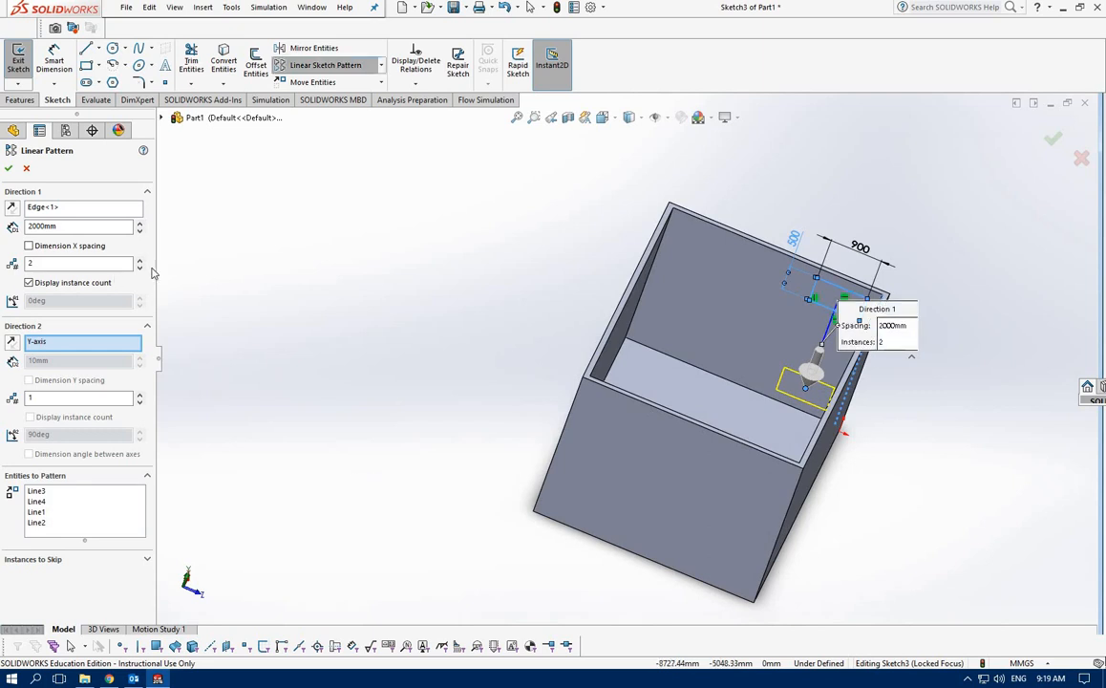
{"action": "left_click", "coordinate": [139, 234]}
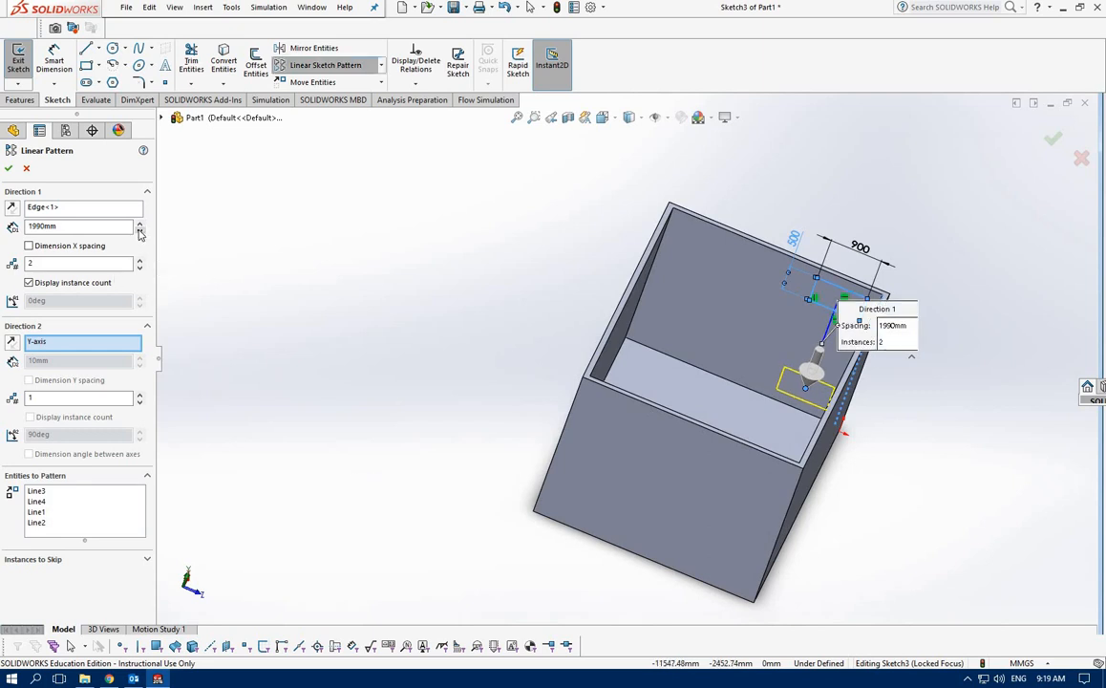
{"action": "left_click", "coordinate": [139, 233]}
{"action": "left_click", "coordinate": [140, 233]}
{"action": "left_click", "coordinate": [140, 233]}
{"action": "left_click", "coordinate": [140, 233]}
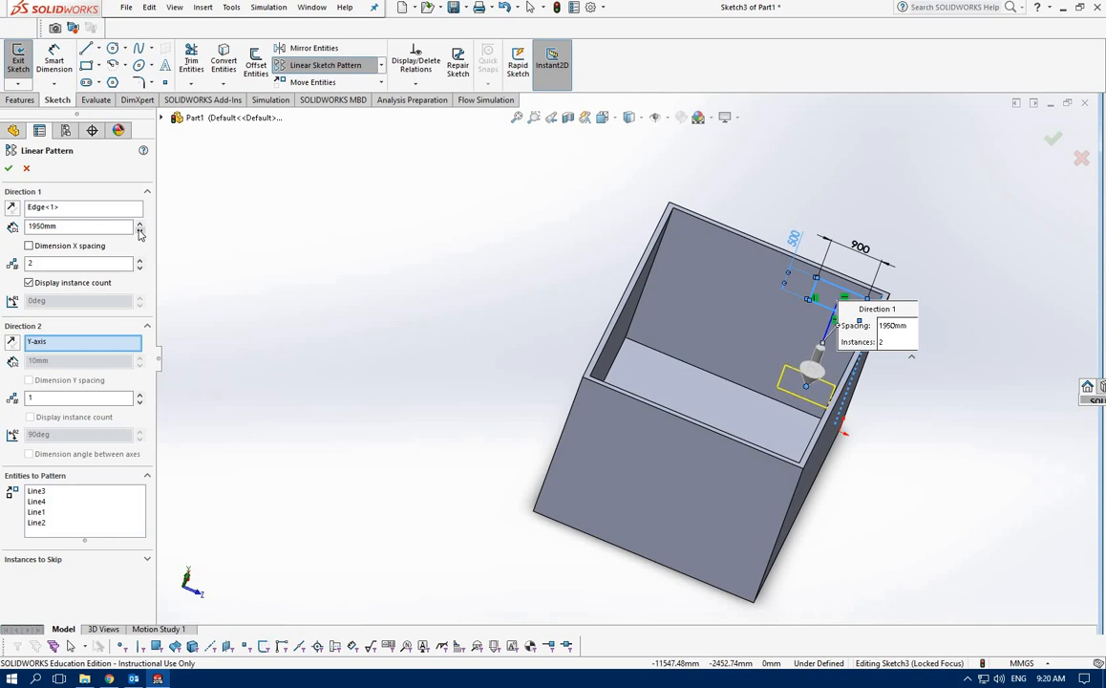
{"action": "left_click", "coordinate": [139, 233]}
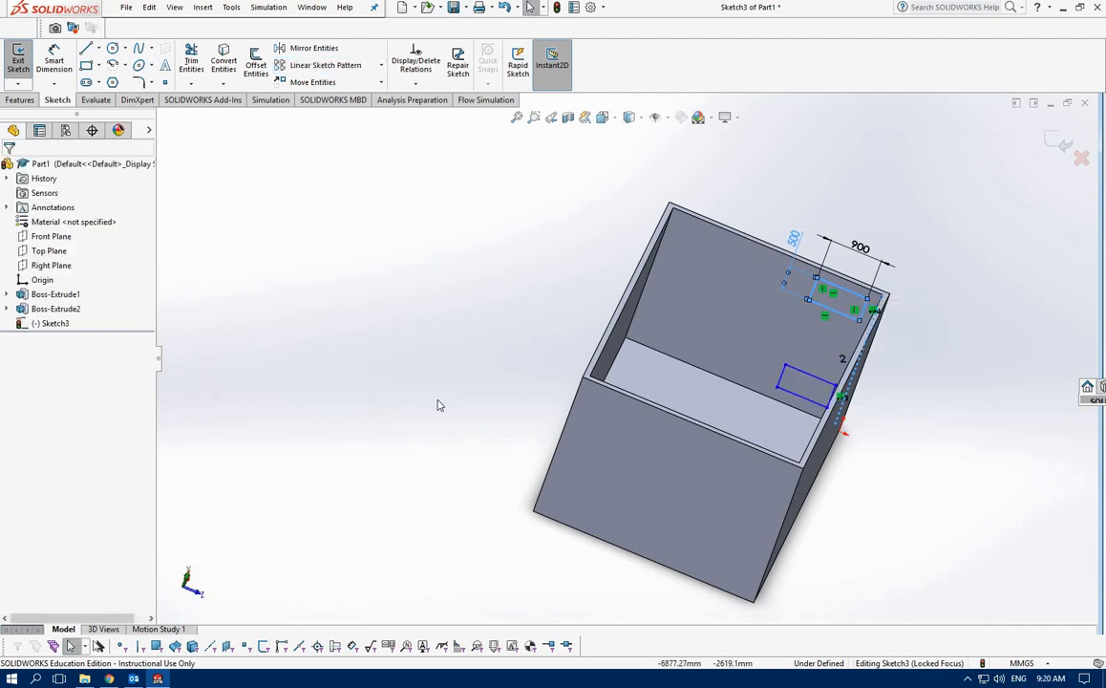
- Extrude both wall rectangles 50 mm as a boss in the reversed direction, into the wall
{"action": "mouse_move", "coordinate": [424, 404]}
{"action": "middle_mouse_down"}
{"action": "mouse_move", "coordinate": [360, 377]}
{"action": "mouse_move", "coordinate": [427, 377]}
{"action": "mouse_move", "coordinate": [368, 363]}
{"action": "middle_mouse_up"}
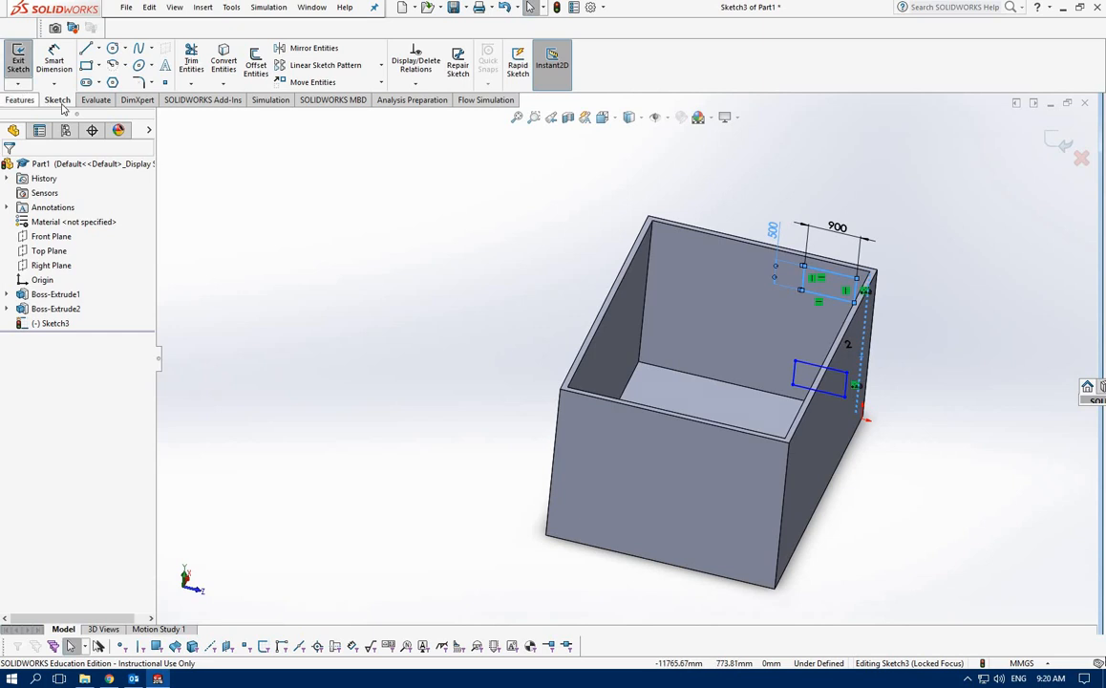
{"action": "left_click", "coordinate": [17, 97]}
{"action": "left_click", "coordinate": [24, 59]}
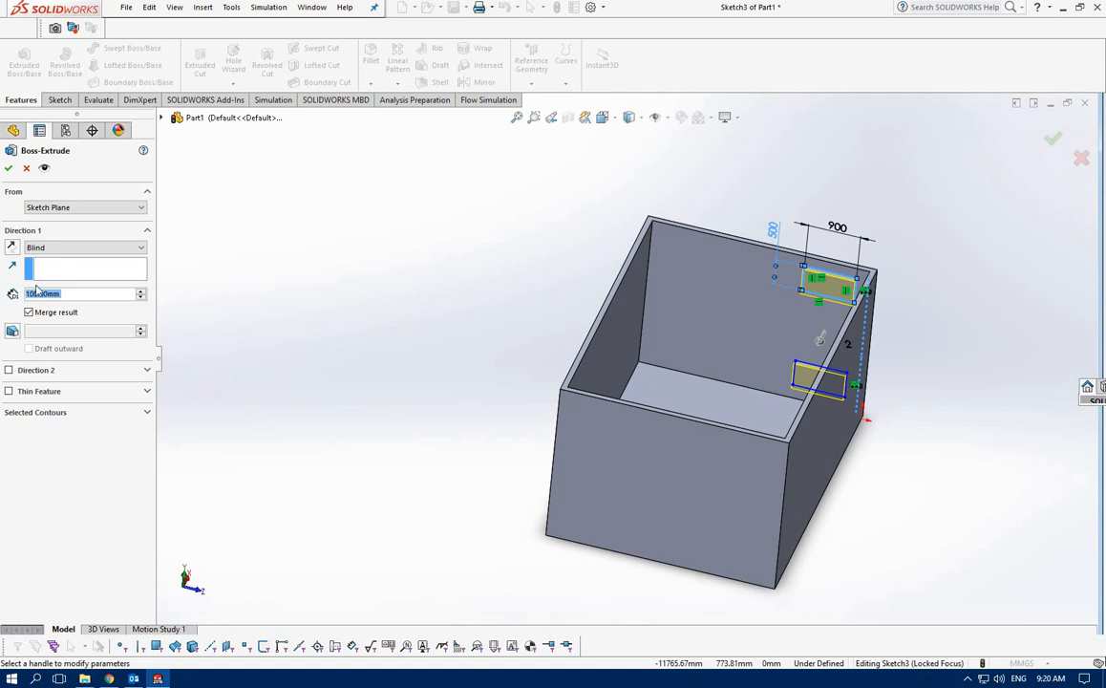
{"action": "type", "text": "50"}
{"action": "key", "text": "Return"}
{"action": "middle_click_drag", "start_coordinate": [386, 294], "coordinate": [394, 361]}
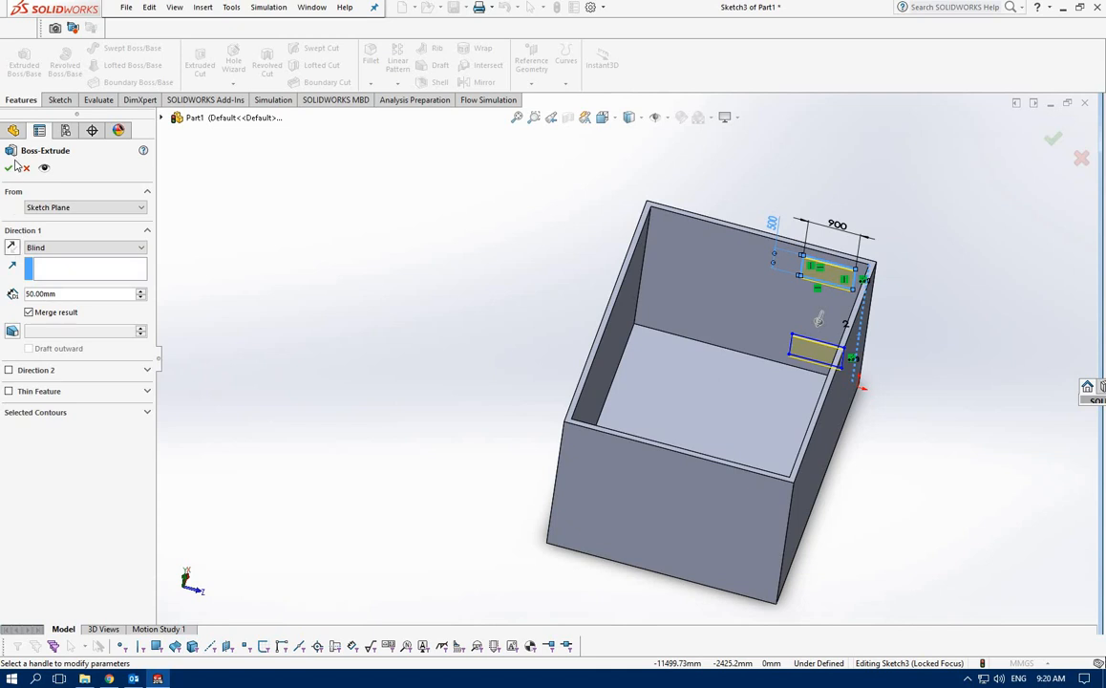
{"action": "left_click", "coordinate": [12, 248]}
{"action": "left_click", "coordinate": [8, 168]}
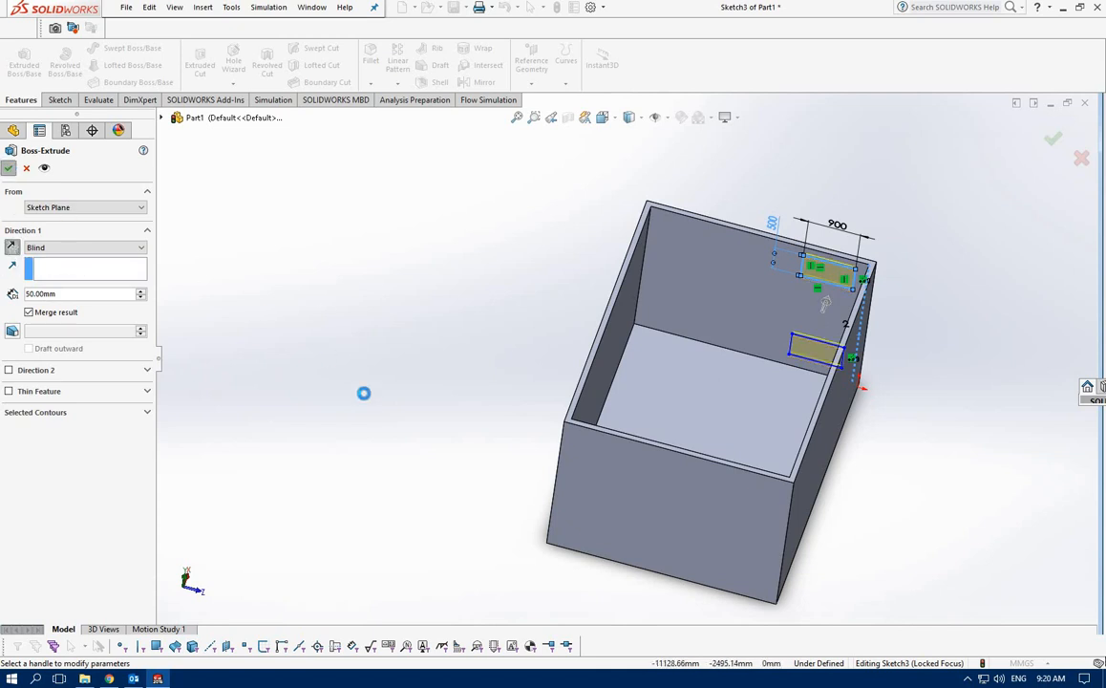
{"action": "middle_click_drag", "start_coordinate": [424, 437], "coordinate": [449, 341]}
{"action": "left_click", "coordinate": [389, 352]}
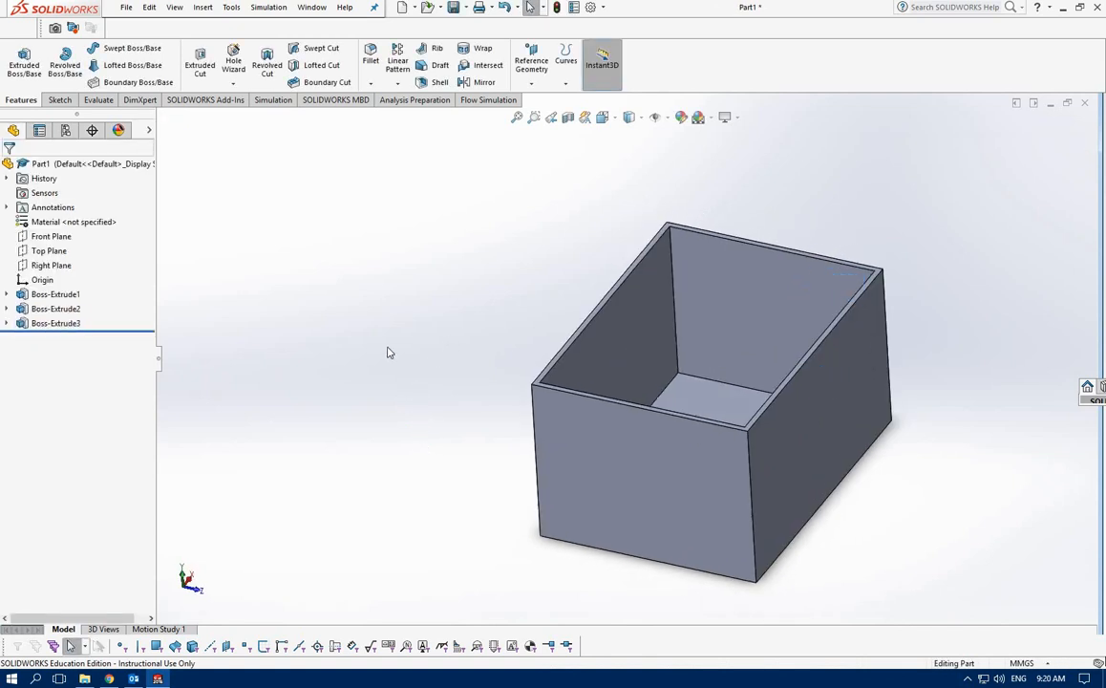
{"action": "left_click", "coordinate": [69, 324]}
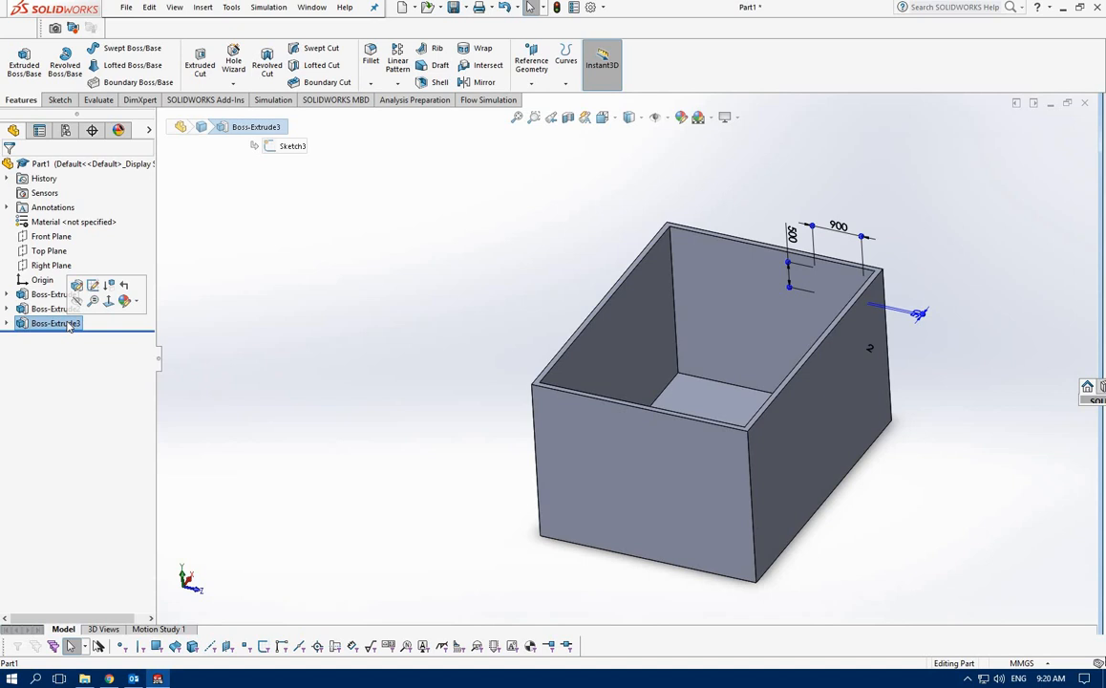
{"action": "right_click", "coordinate": [70, 325]}
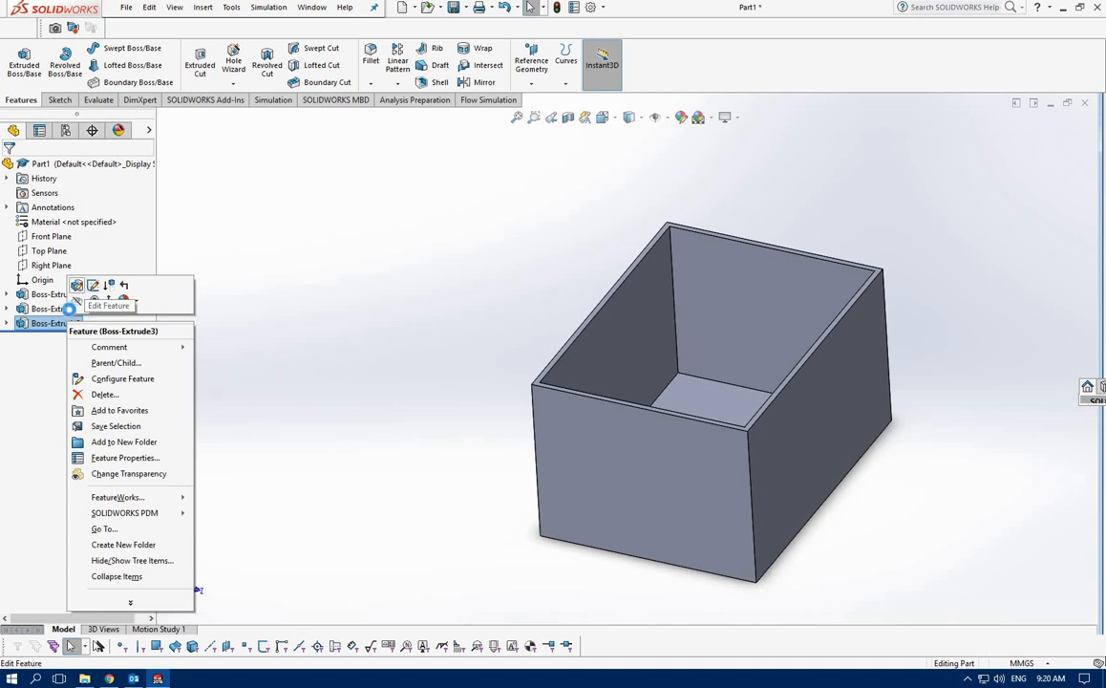
{"action": "left_click", "coordinate": [79, 291]}
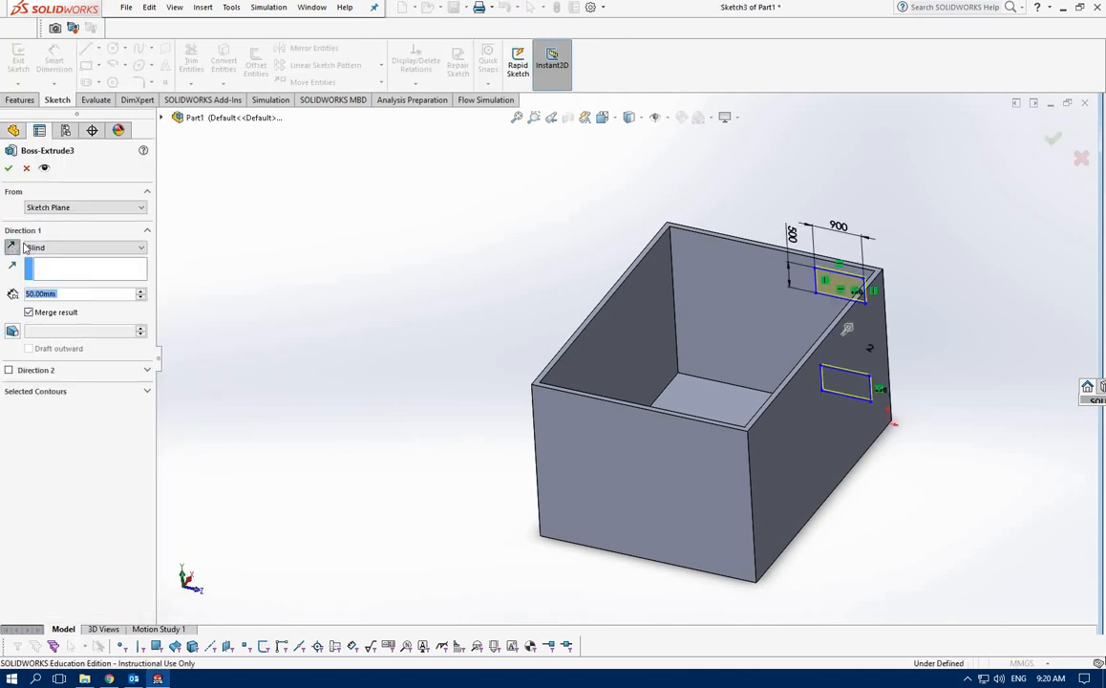
{"action": "left_click", "coordinate": [30, 169]}
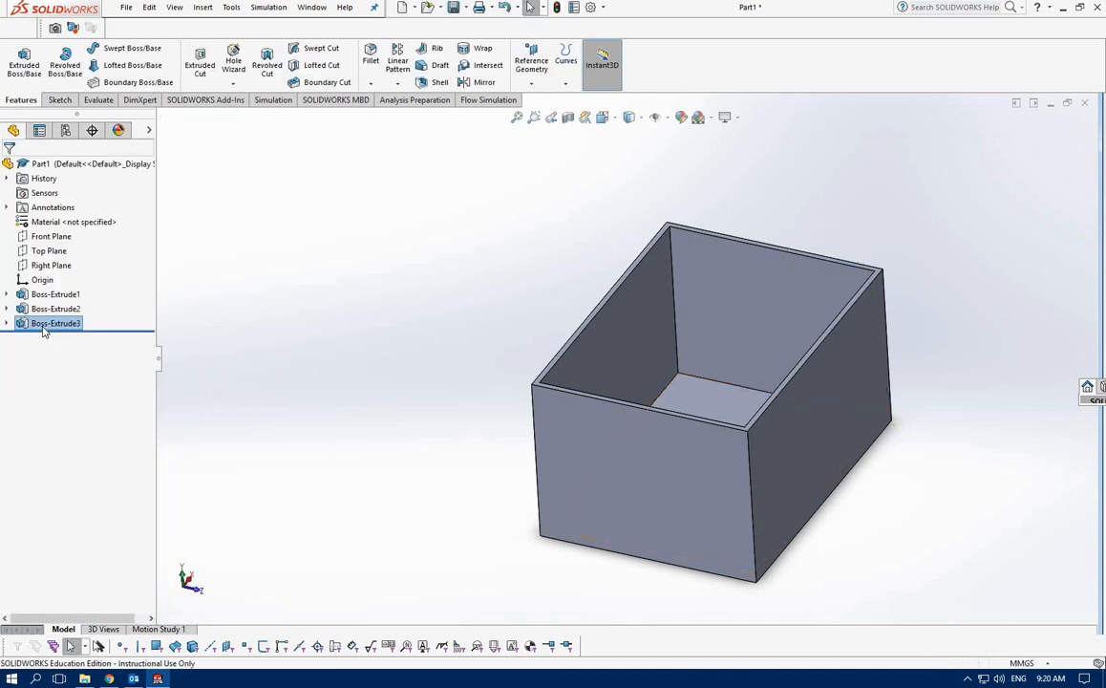
- Delete the boss extrusion made from the two wall rectangles, keeping its sketch
{"action": "right_click", "coordinate": [42, 327]}
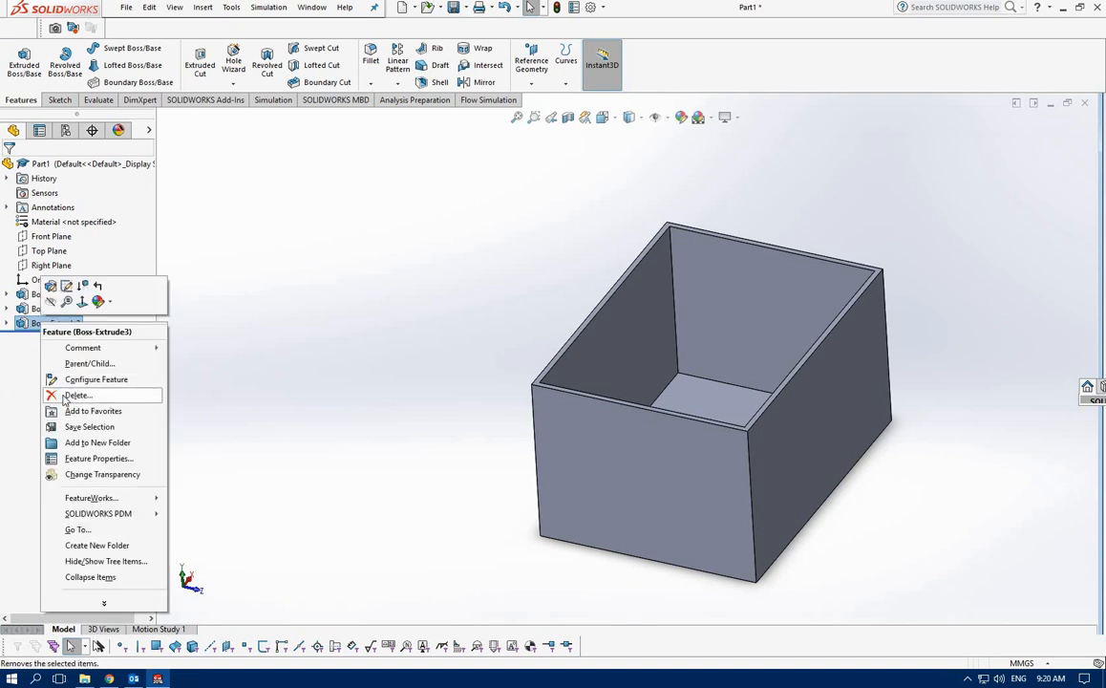
{"action": "left_click", "coordinate": [67, 359]}
{"action": "key", "text": "Return"}
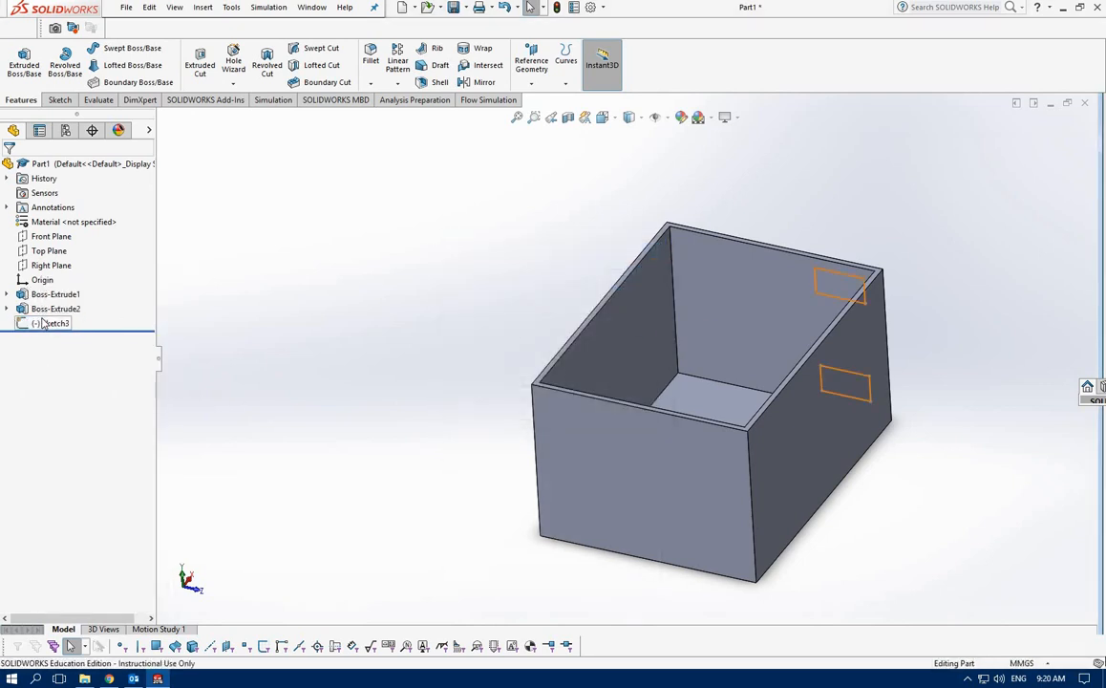
- Cut-extrude the sketch with the two rectangles 50 mm deep into the wall
{"action": "left_click", "coordinate": [48, 323]}
{"action": "left_click", "coordinate": [202, 8]}
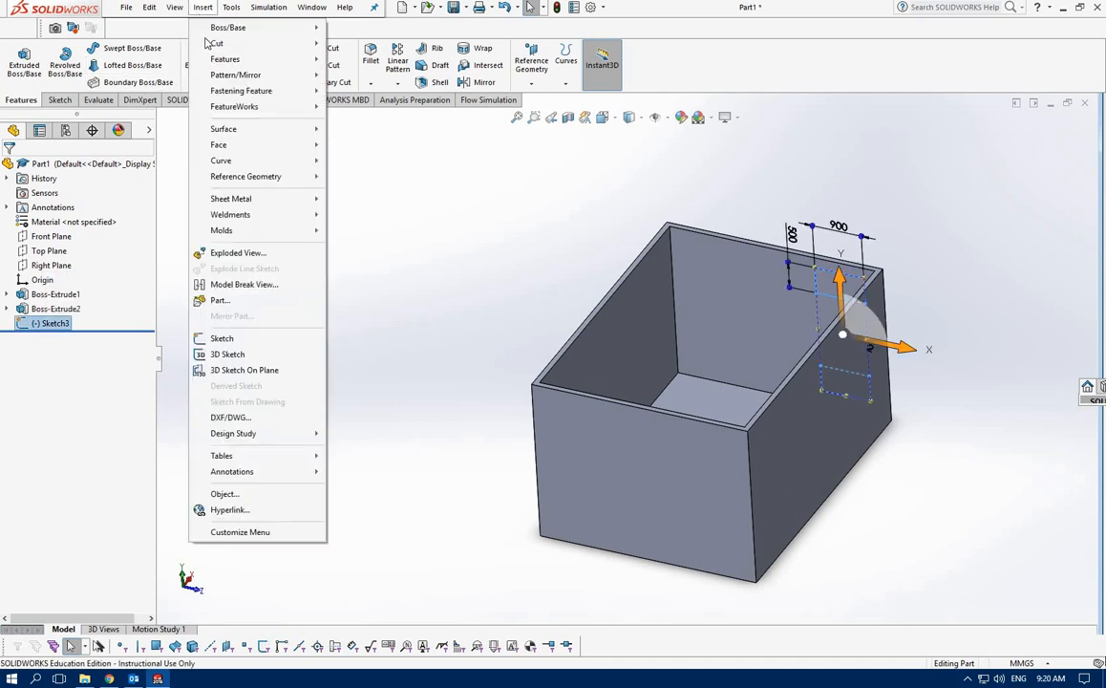
{"action": "mouse_move", "coordinate": [313, 45]}
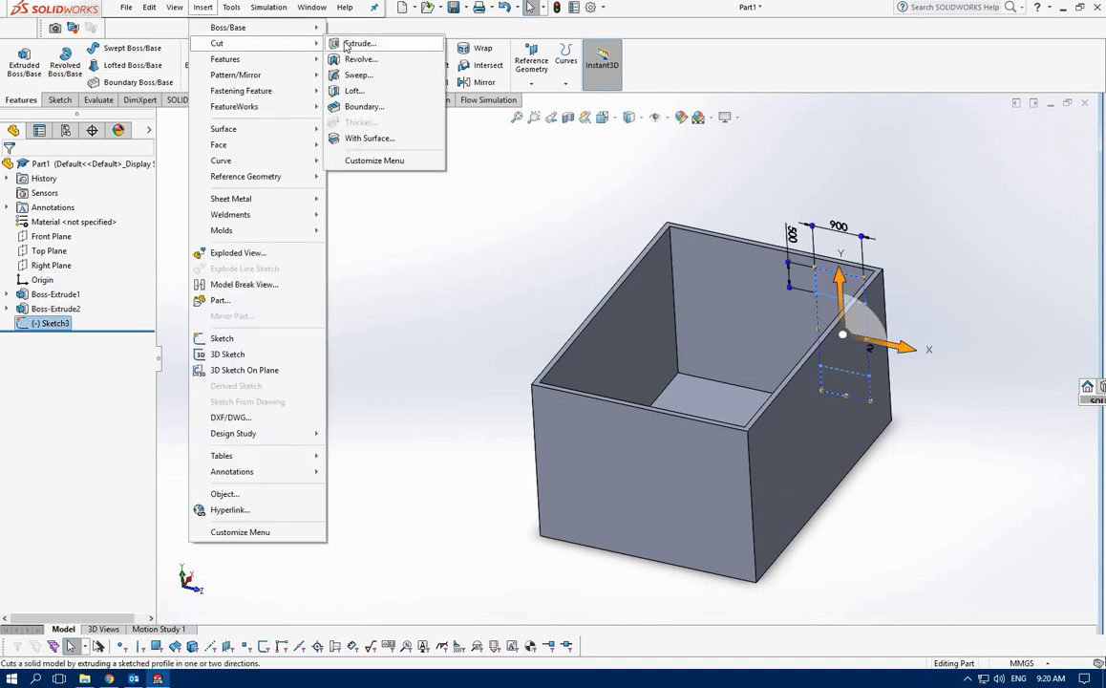
{"action": "left_click", "coordinate": [342, 43]}
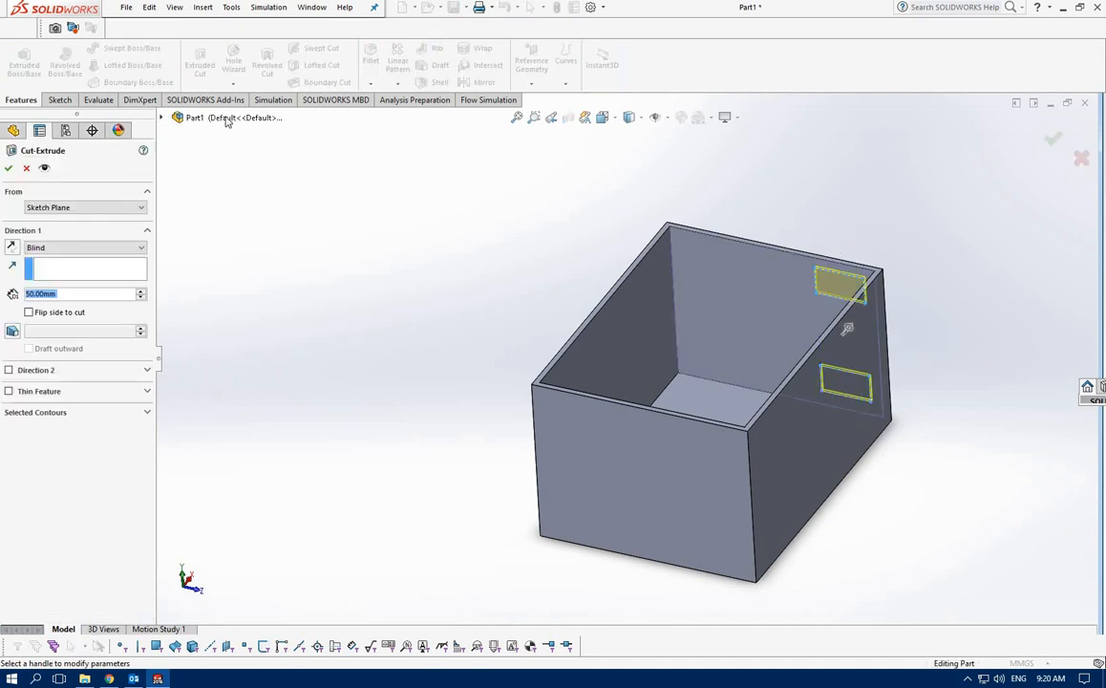
{"action": "left_click", "coordinate": [9, 168]}
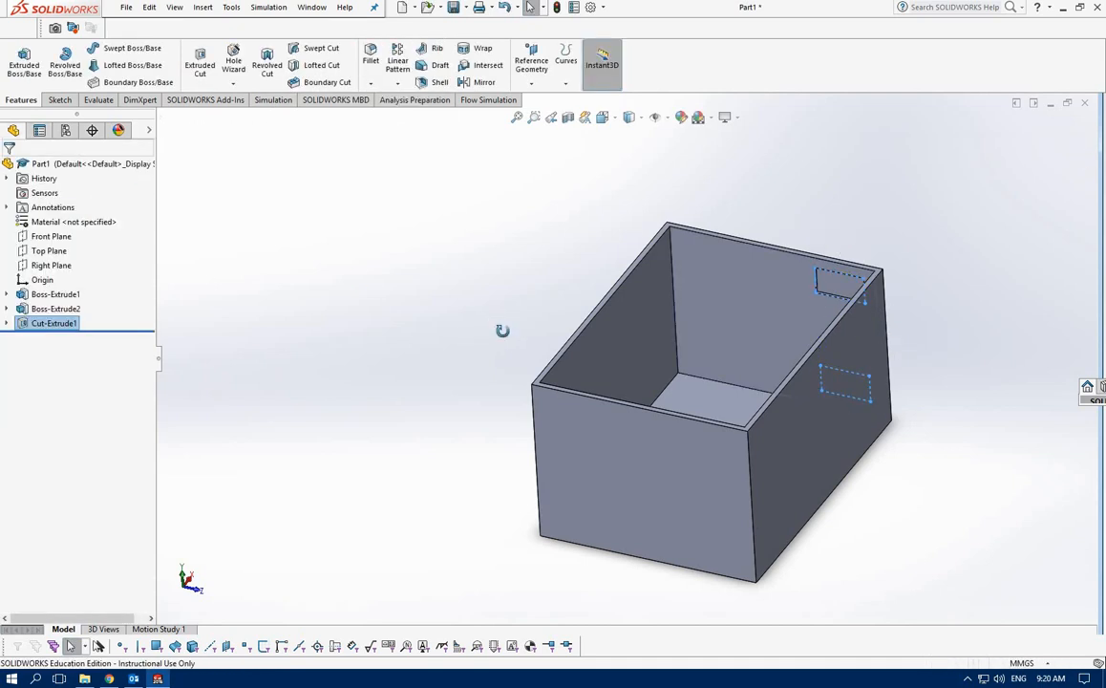
{"action": "middle_click_drag", "start_coordinate": [503, 330], "coordinate": [740, 267]}
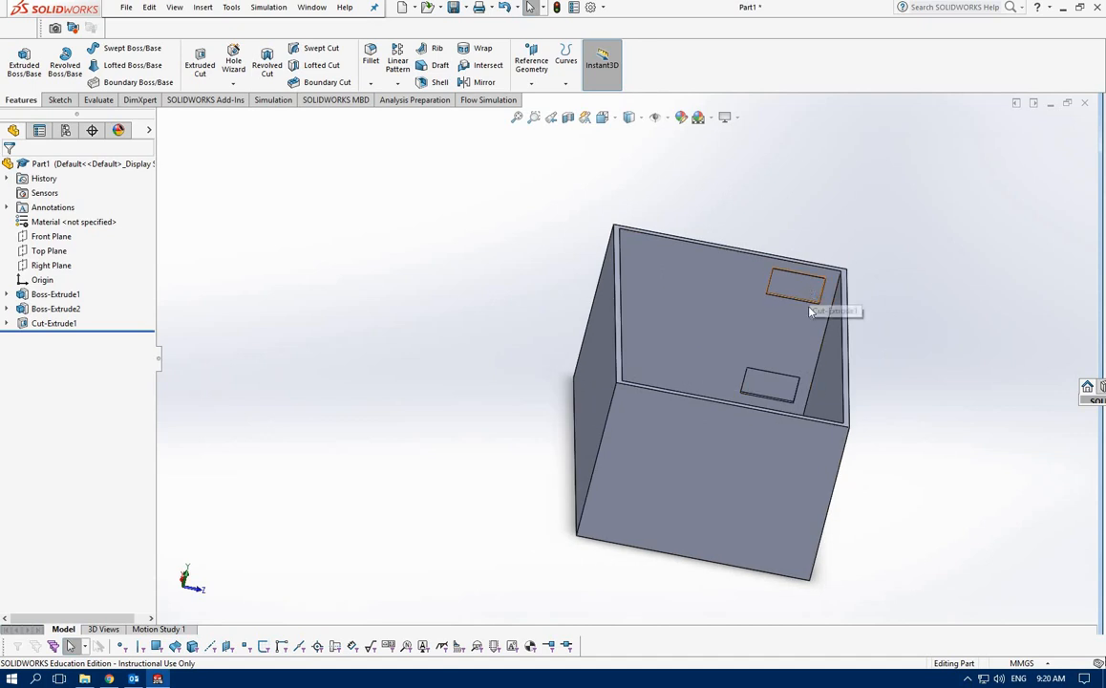
{"action": "left_click", "coordinate": [810, 312]}
- Start a new sketch on the room's inner floor face
{"action": "mouse_move", "coordinate": [559, 386]}
{"action": "middle_mouse_down"}
{"action": "mouse_move", "coordinate": [477, 492]}
{"action": "mouse_move", "coordinate": [481, 578]}
{"action": "mouse_move", "coordinate": [447, 533]}
{"action": "mouse_move", "coordinate": [503, 598]}
{"action": "mouse_move", "coordinate": [626, 543]}
{"action": "mouse_move", "coordinate": [755, 390]}
{"action": "middle_mouse_up"}
{"action": "left_click", "coordinate": [712, 449]}
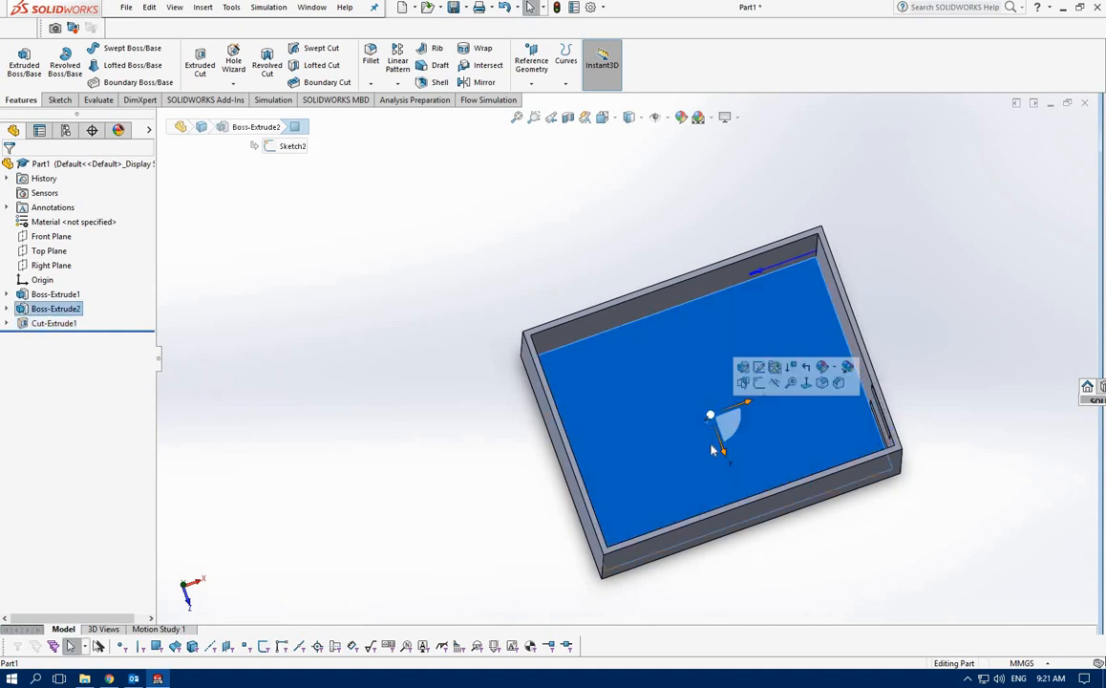
{"action": "left_click", "coordinate": [794, 382]}
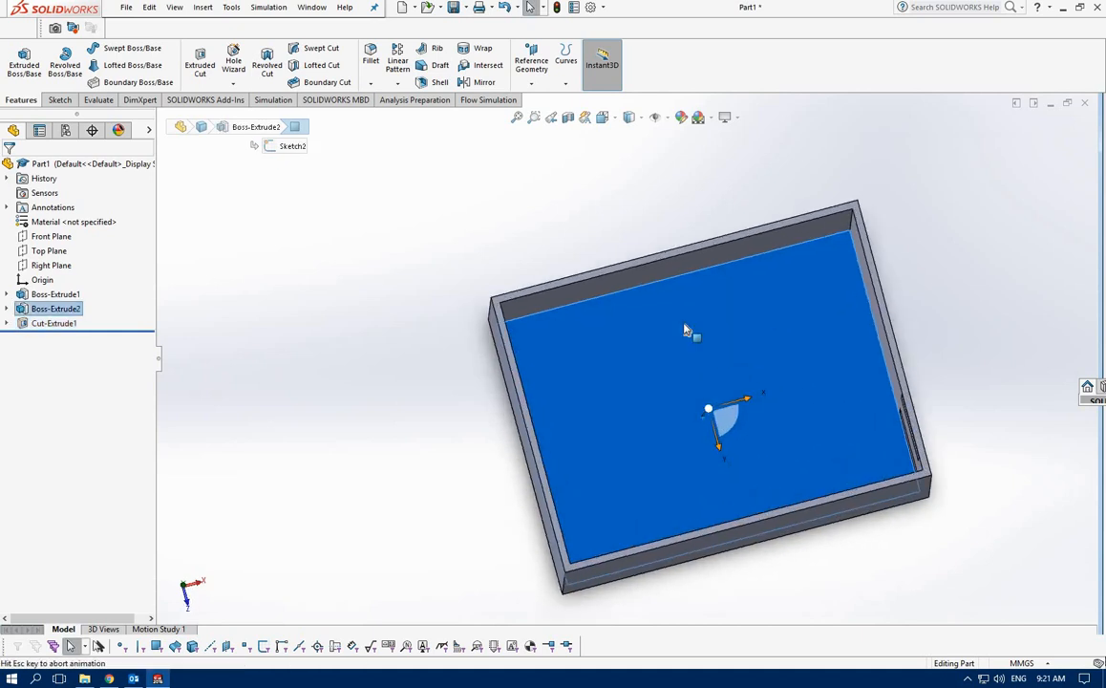
- Sketch a closed L-shaped profile from the floor's back-left corner, with free edges about 1715, 1270 and 1132 mm long plus a straight right side
{"action": "left_click", "coordinate": [60, 100]}
{"action": "left_click", "coordinate": [85, 50]}
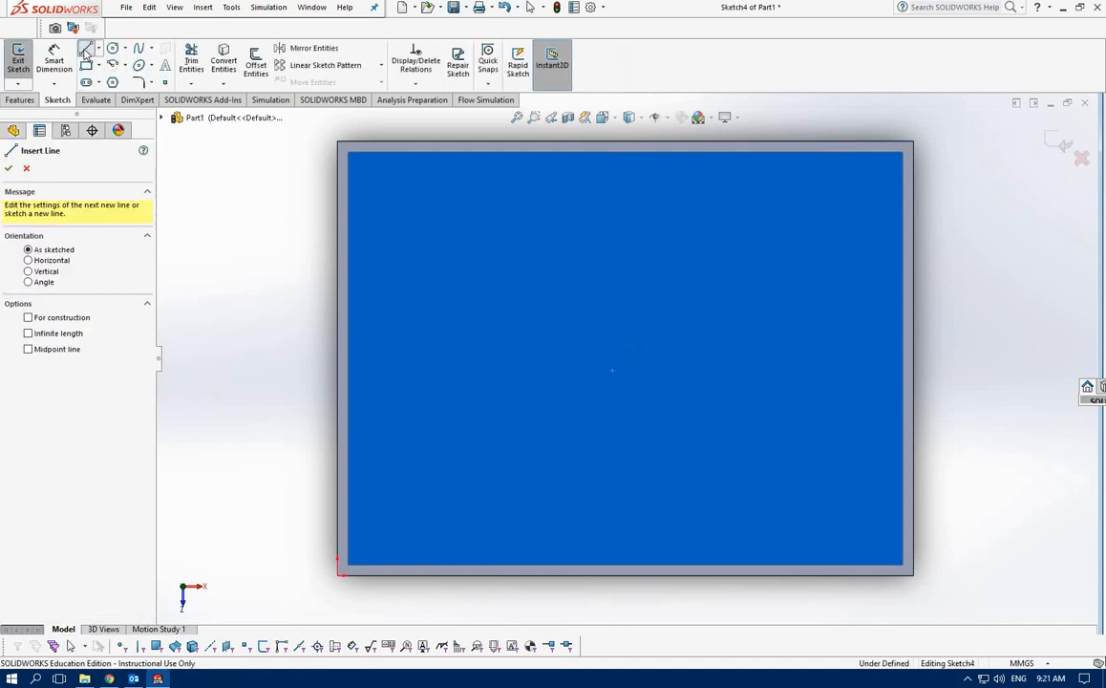
{"action": "left_click", "coordinate": [658, 412]}
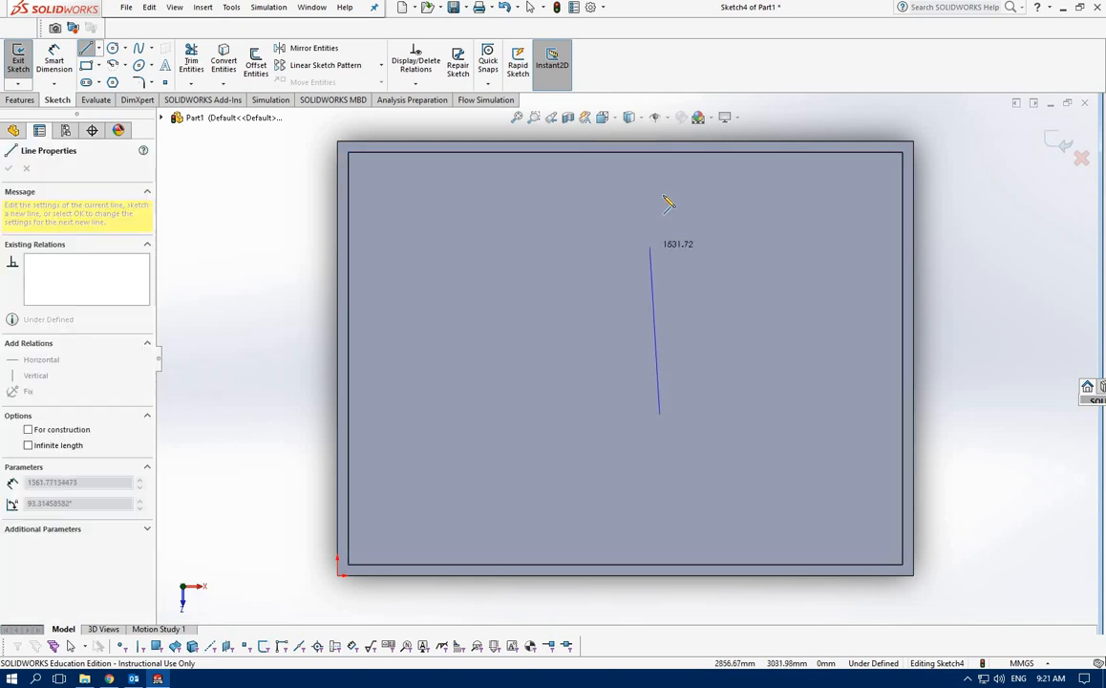
{"action": "left_click", "coordinate": [660, 153]}
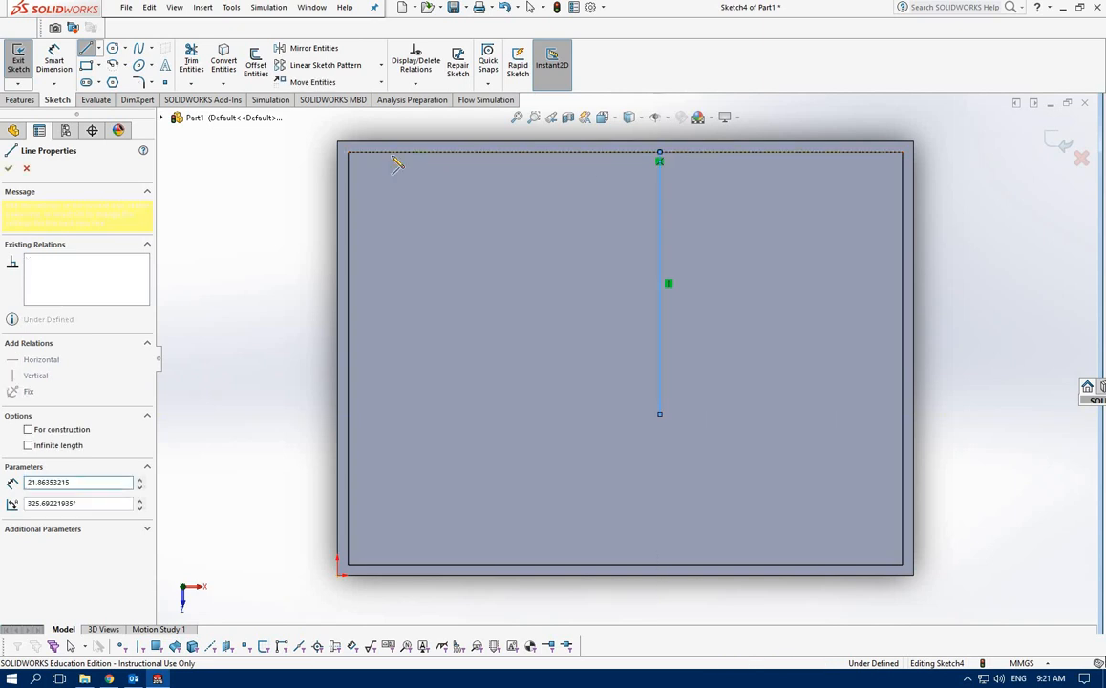
{"action": "left_click", "coordinate": [348, 151]}
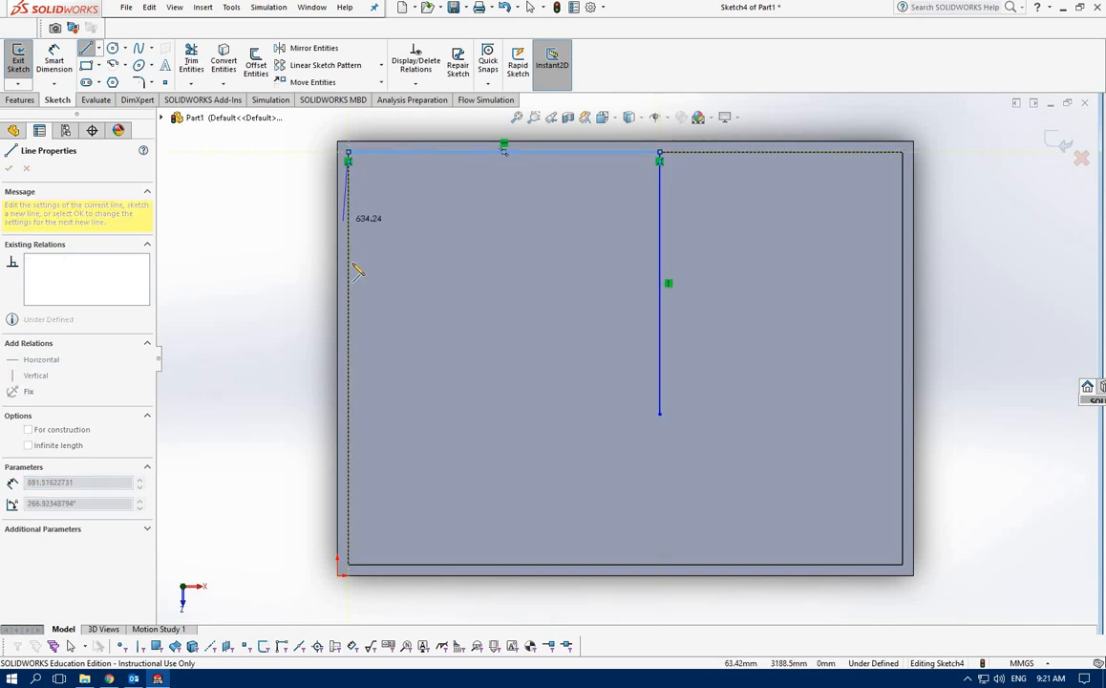
{"action": "left_click", "coordinate": [349, 275]}
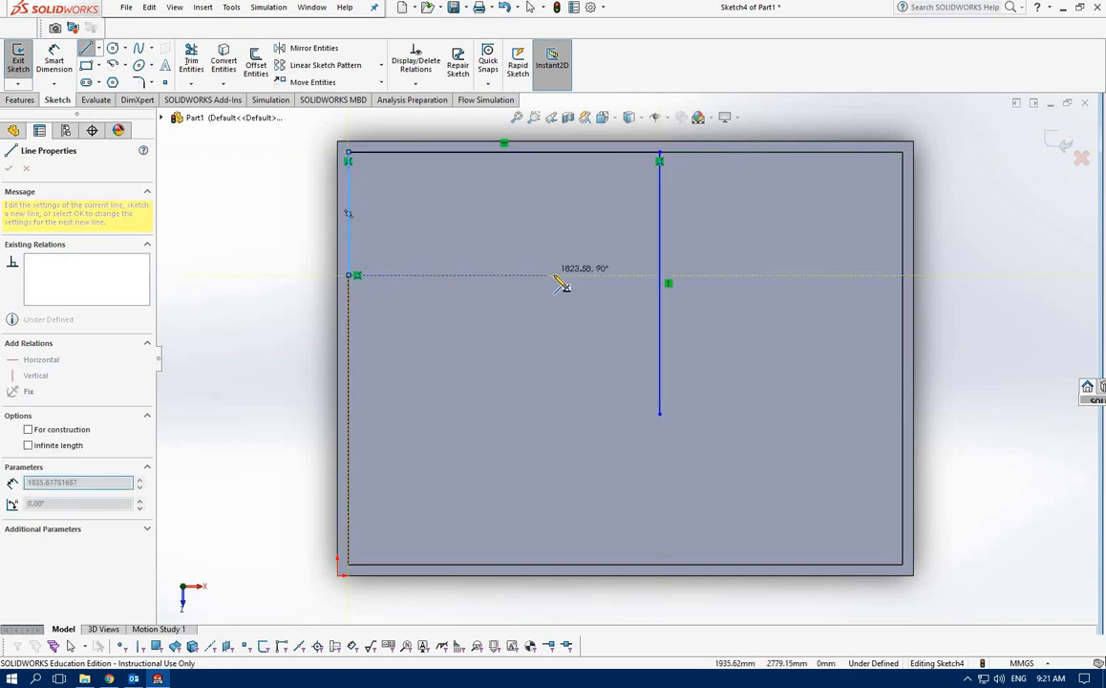
{"action": "left_click", "coordinate": [536, 275]}
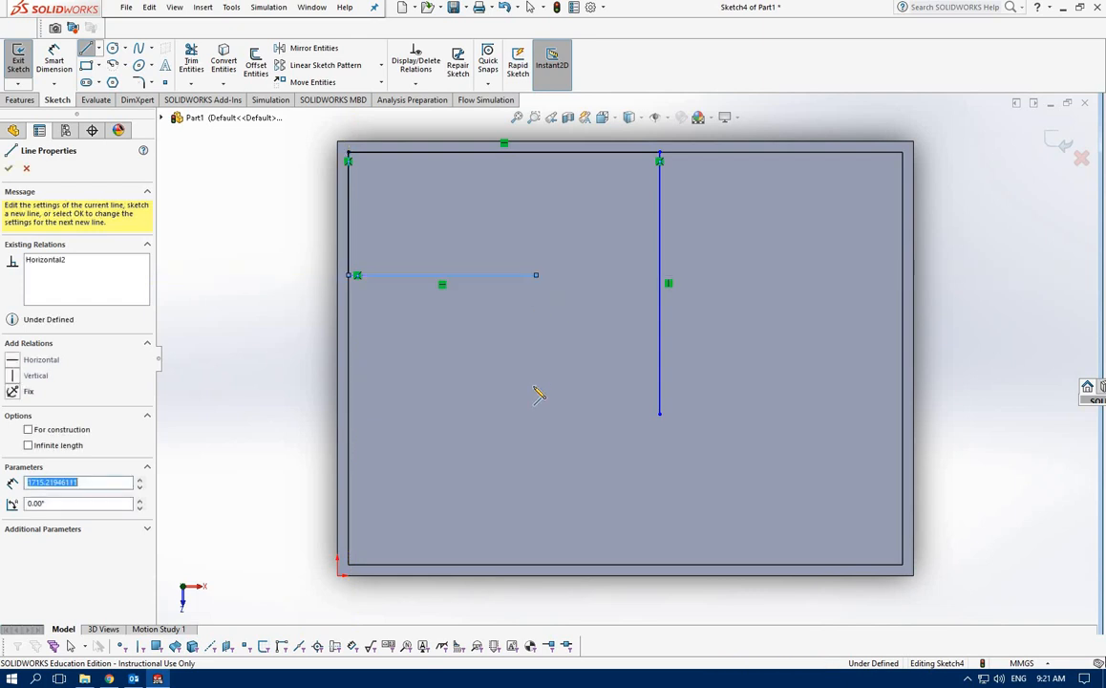
{"action": "left_click", "coordinate": [536, 413]}
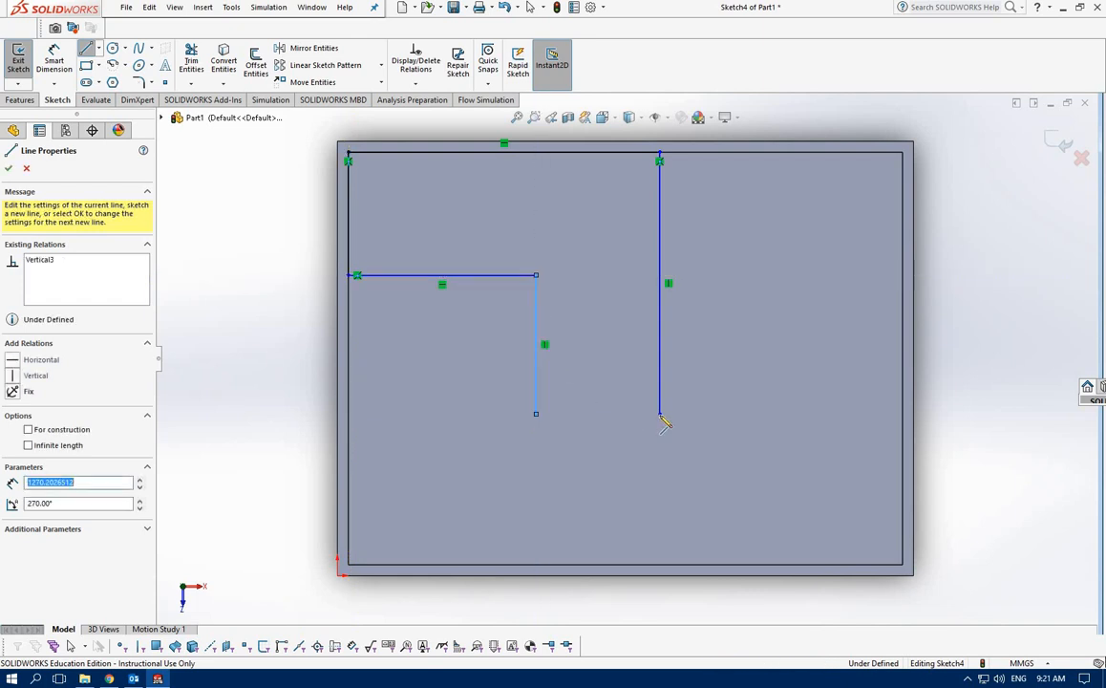
{"action": "left_click", "coordinate": [659, 413]}
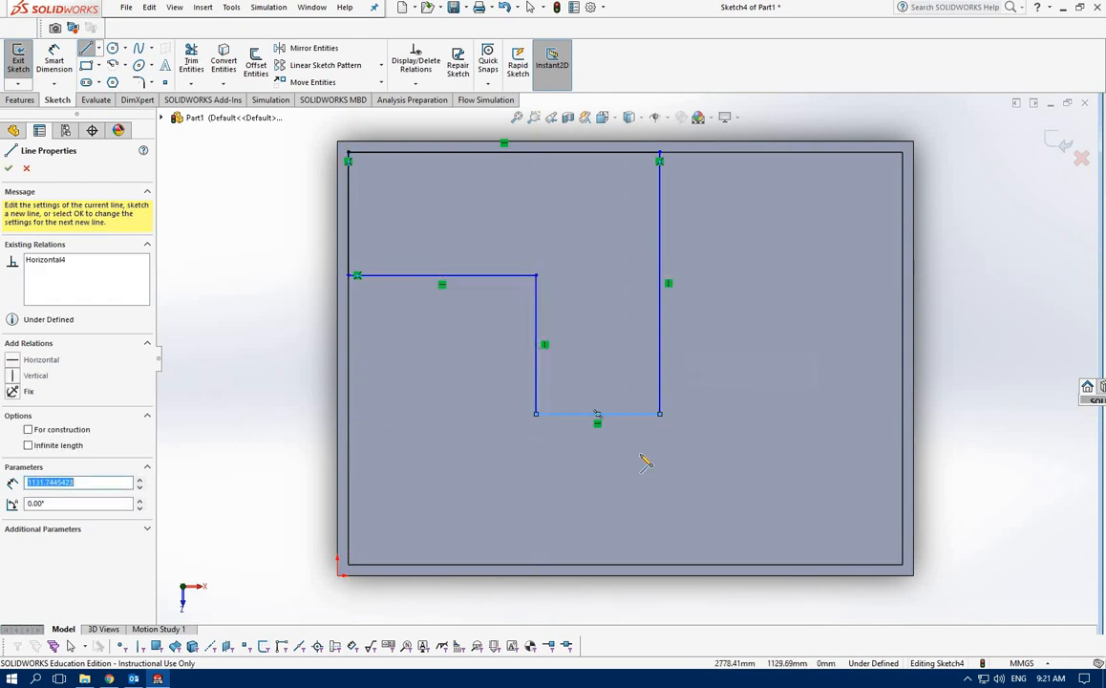
- Fillet both front corners of the L-shaped profile's projecting leg with a 390 mm radius
{"action": "left_click", "coordinate": [138, 82]}
{"action": "left_click", "coordinate": [537, 400]}
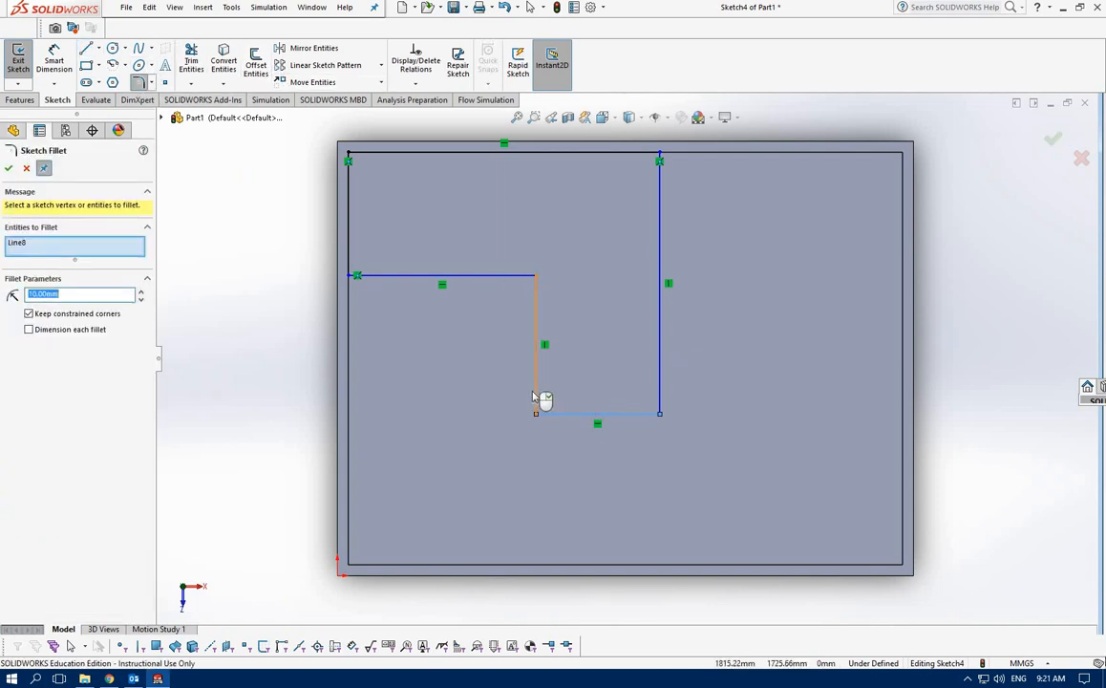
{"action": "left_click", "coordinate": [141, 292]}
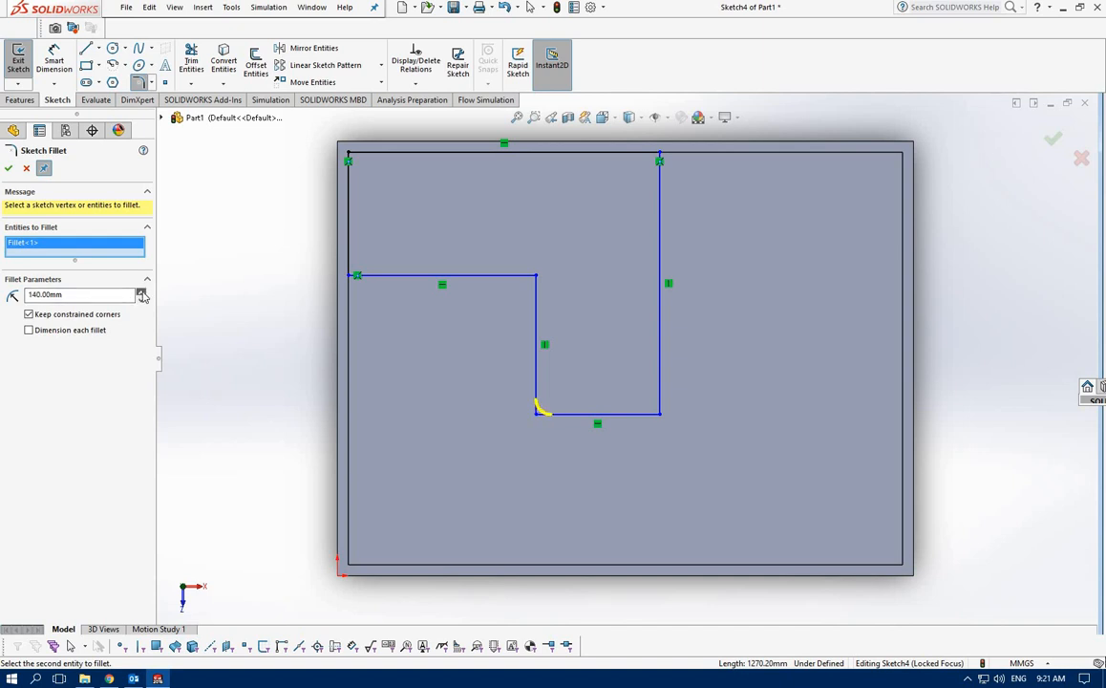
{"action": "left_click", "coordinate": [141, 292]}
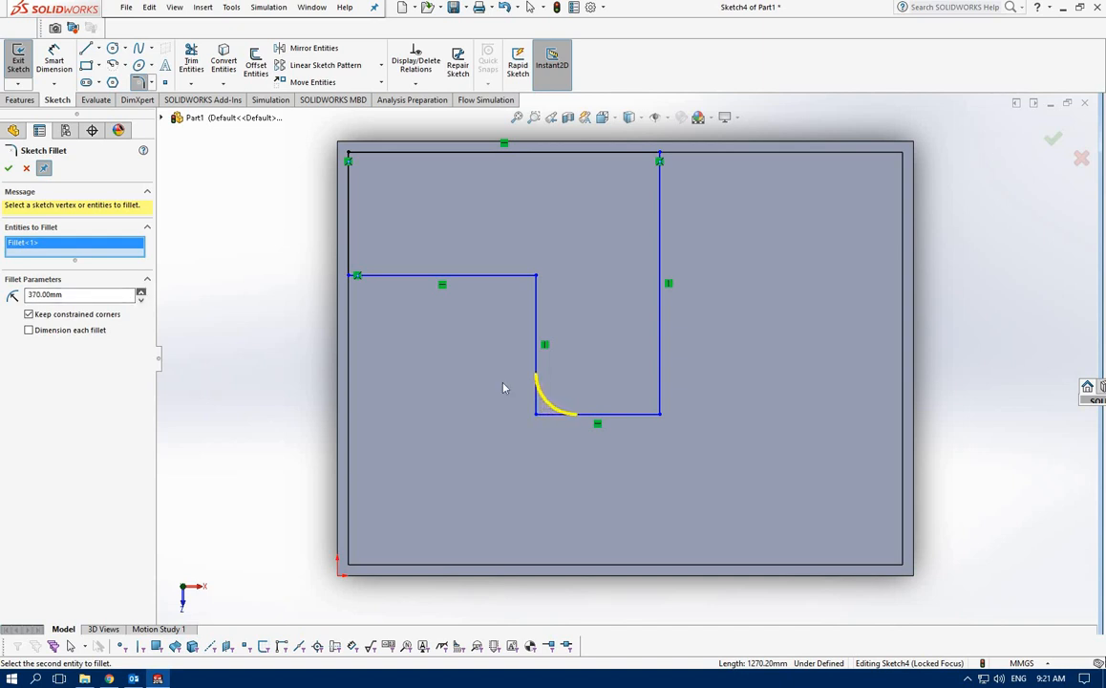
{"action": "left_click", "coordinate": [661, 399]}
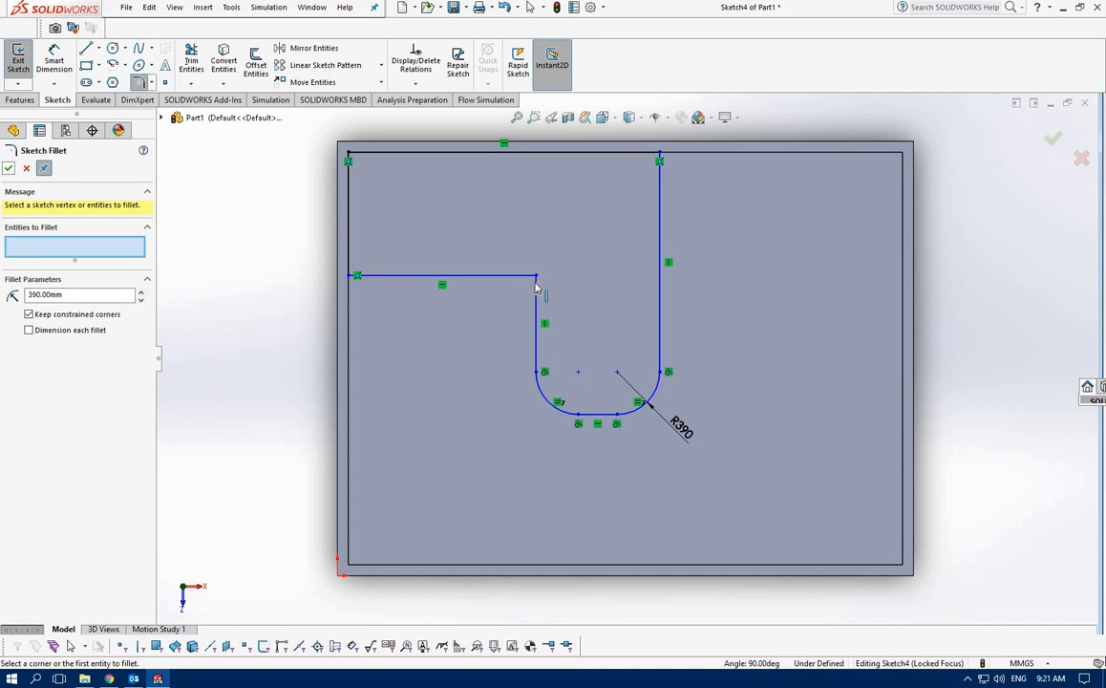
{"action": "left_click", "coordinate": [26, 169]}
- Add an equal-distance 10 mm sketch chamfer at the inner corner of the L-shaped profile
{"action": "left_click", "coordinate": [150, 83]}
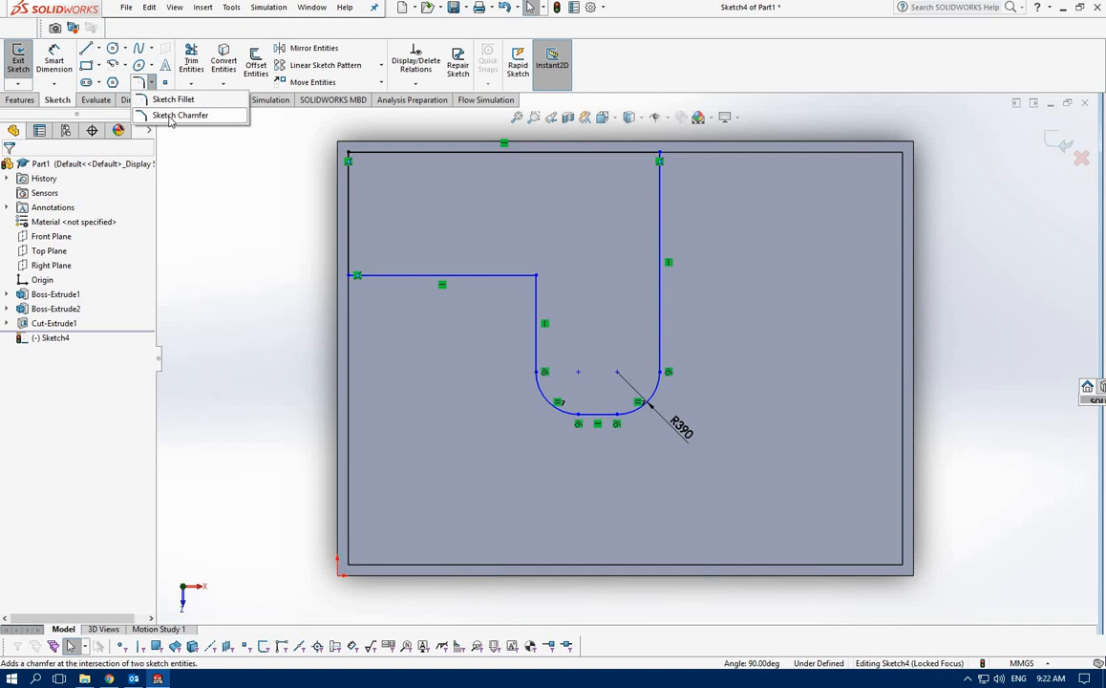
{"action": "left_click", "coordinate": [173, 116]}
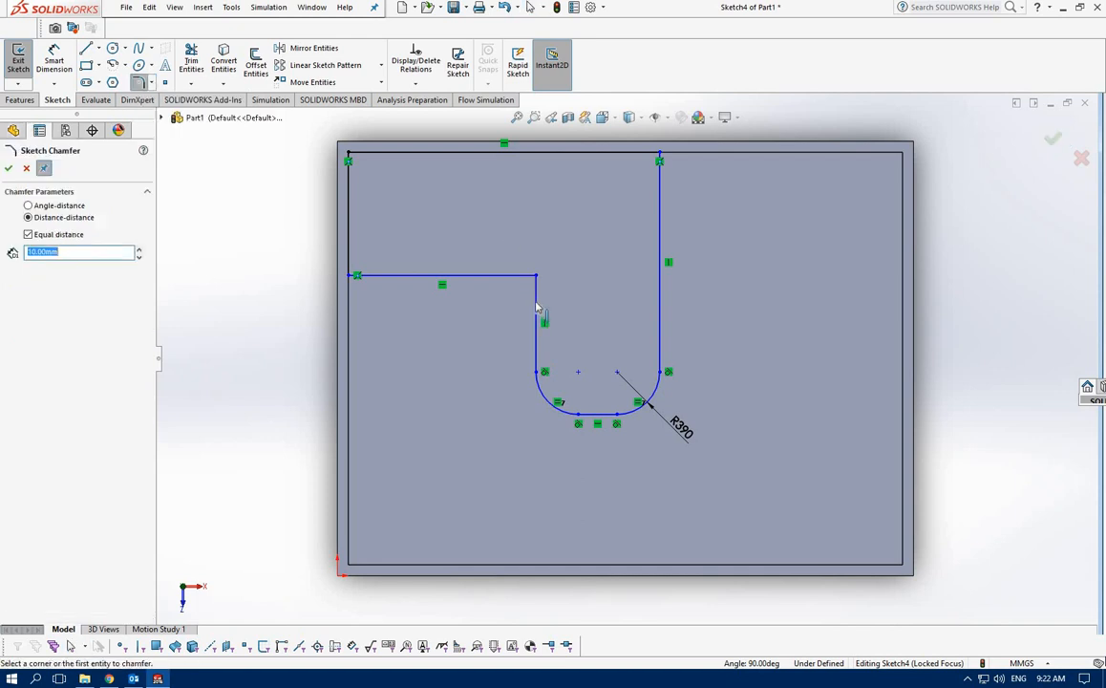
{"action": "left_click", "coordinate": [511, 277]}
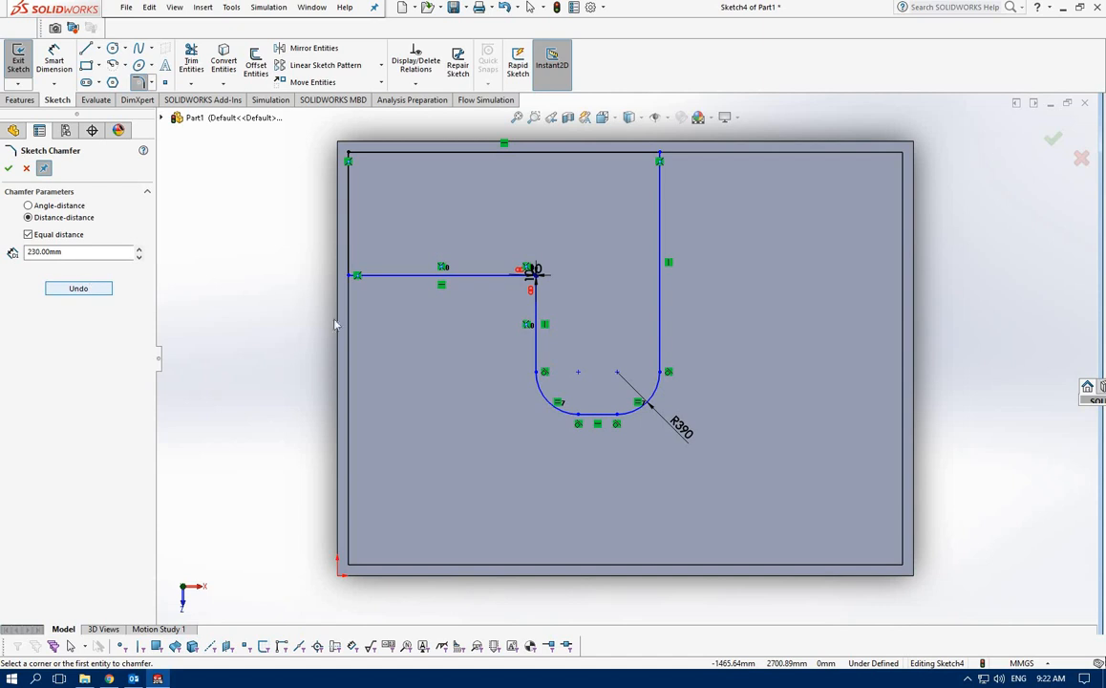
{"action": "middle_click_drag", "start_coordinate": [507, 294], "coordinate": [410, 287]}
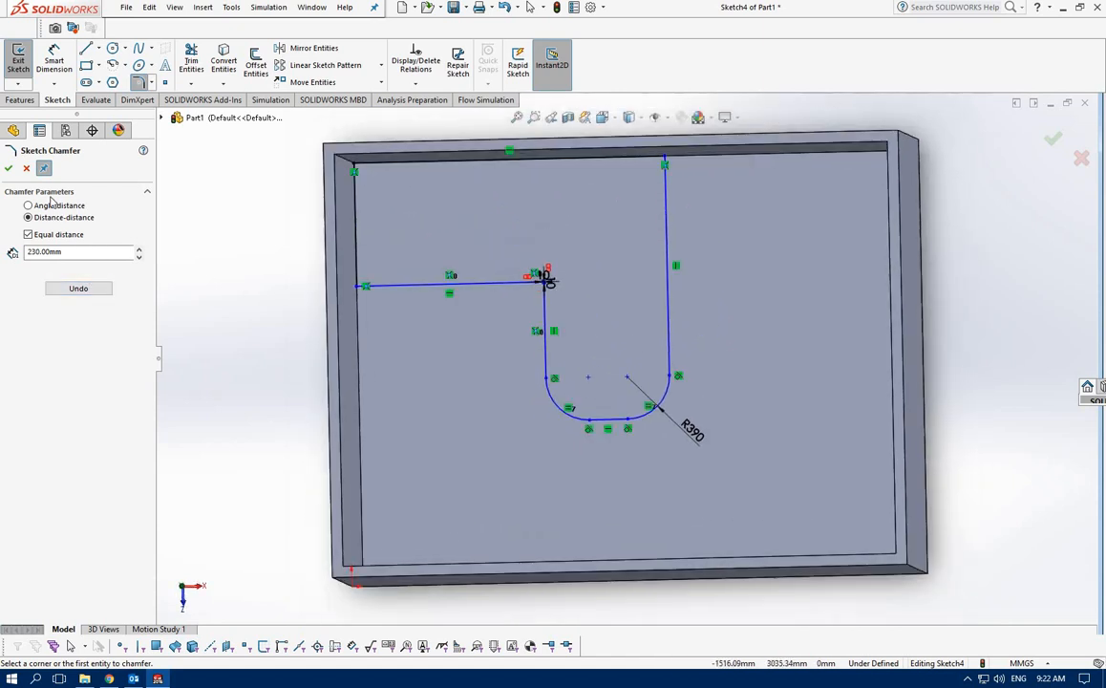
{"action": "key", "text": "Escape"}
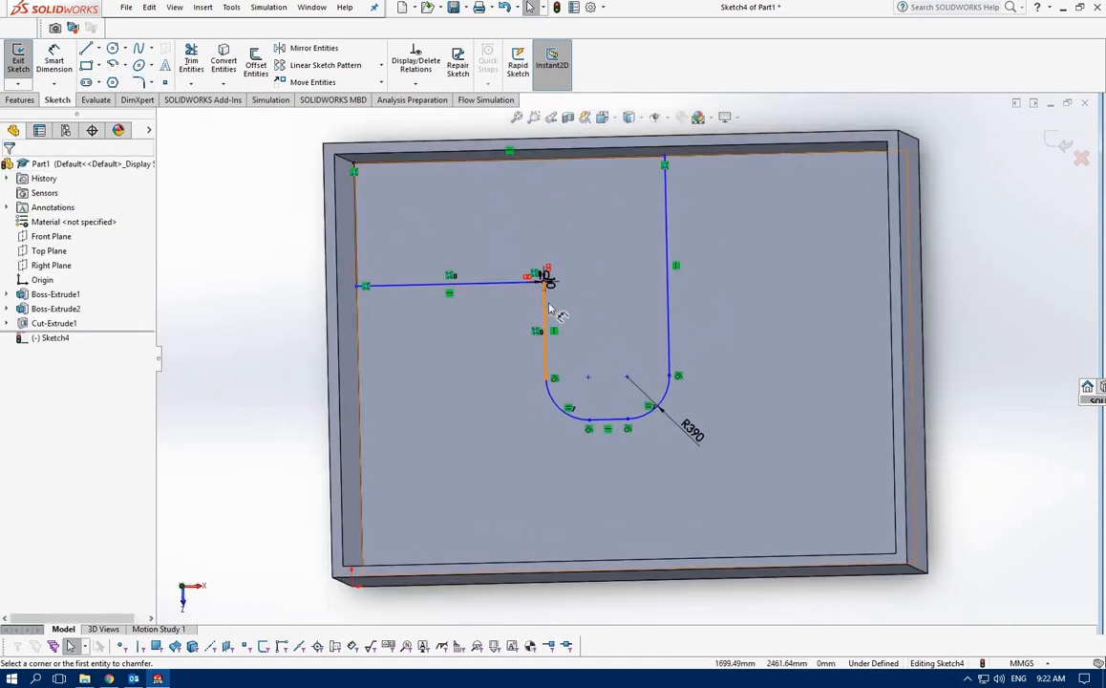
- Set the sketch chamfer's linked distances to 50 mm
{"action": "scroll", "coordinate": [551, 307], "scroll_direction": "down", "scroll_amount": 6}
{"action": "scroll", "coordinate": [619, 268], "scroll_direction": "down", "scroll_amount": 8}
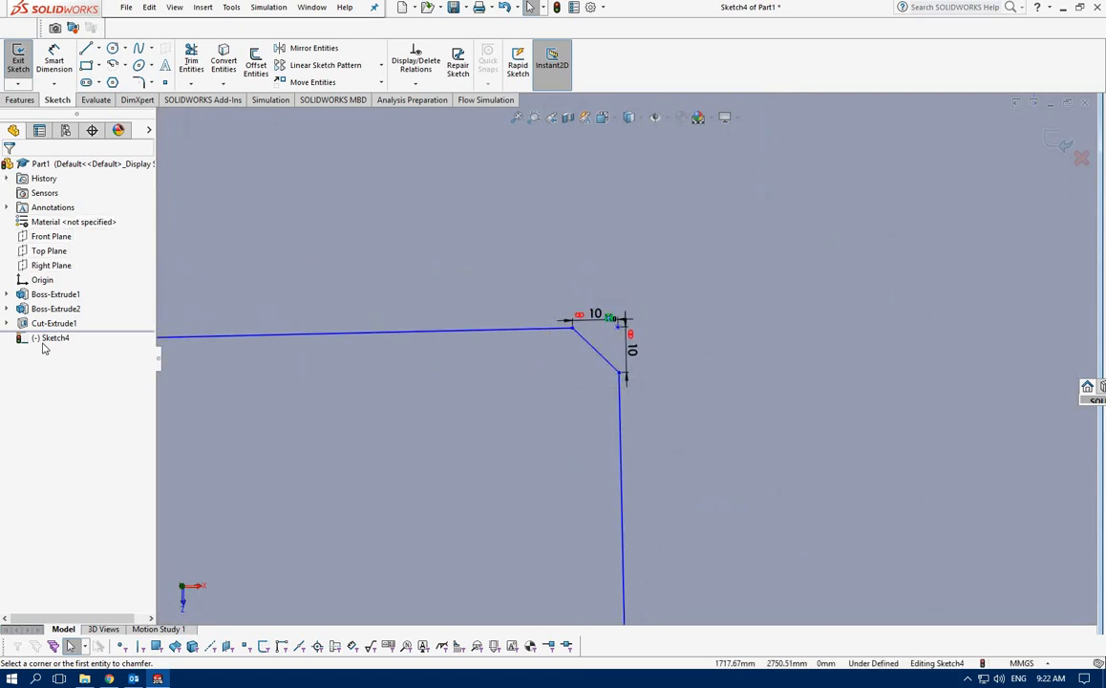
{"action": "left_click", "coordinate": [599, 357]}
{"action": "double_click", "coordinate": [598, 318]}
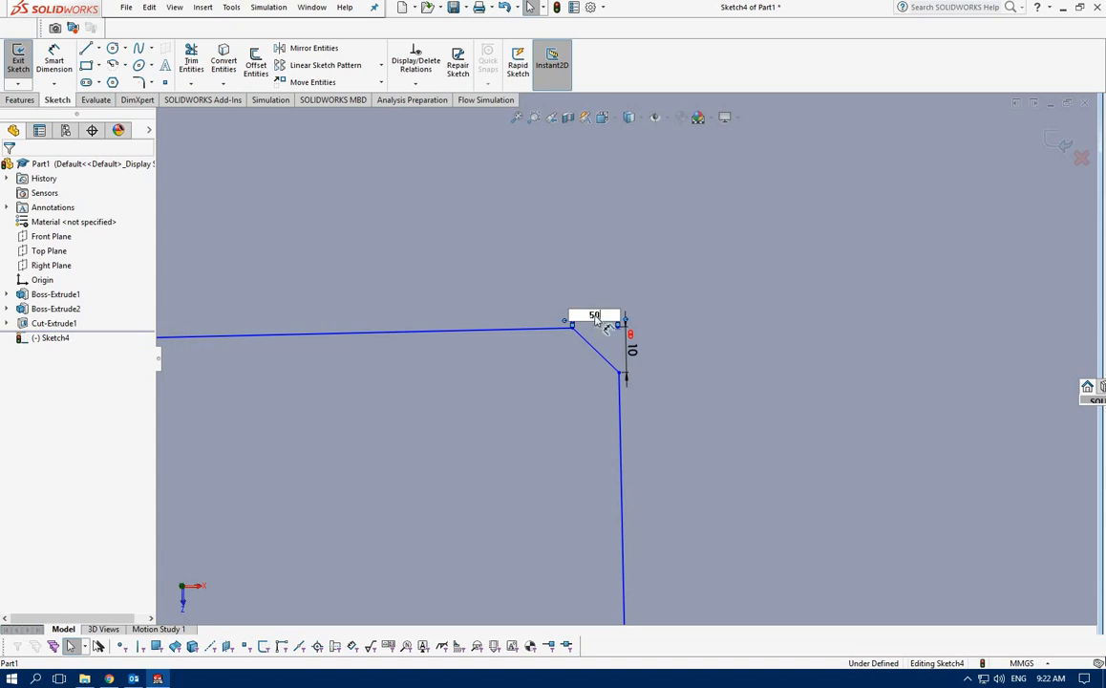
{"action": "key", "text": "Return"}
{"action": "scroll", "coordinate": [612, 335], "scroll_direction": "up", "scroll_amount": 5}
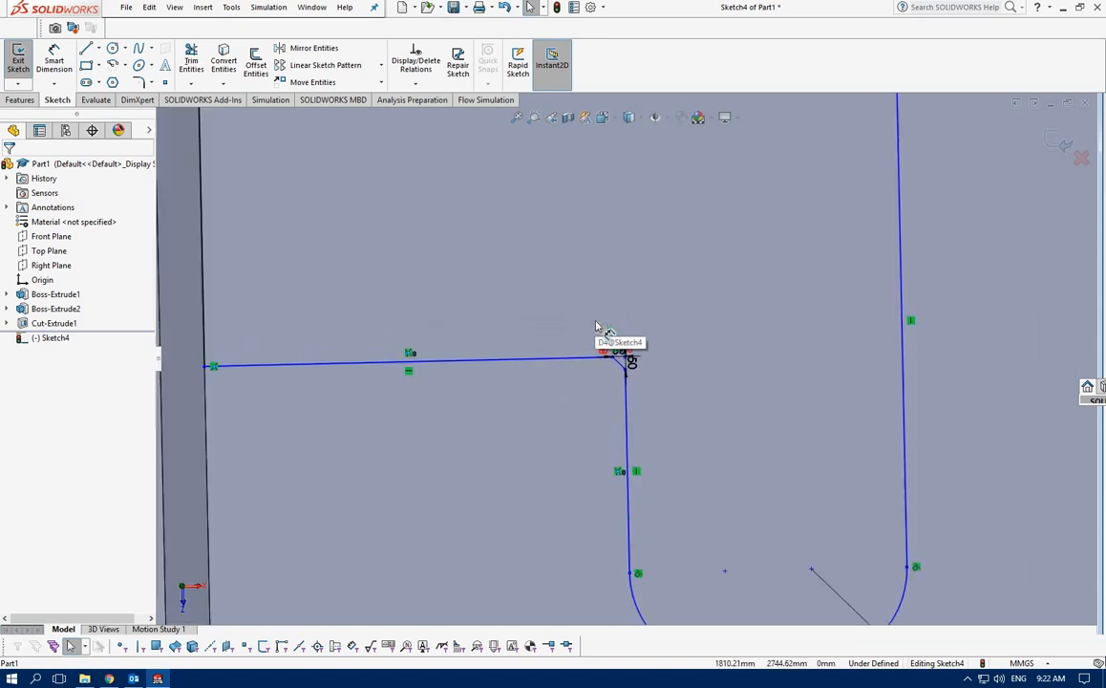
- Increase the sketch chamfer's linked distances to 100 mm
{"action": "scroll", "coordinate": [624, 358], "scroll_direction": "down", "scroll_amount": 5}
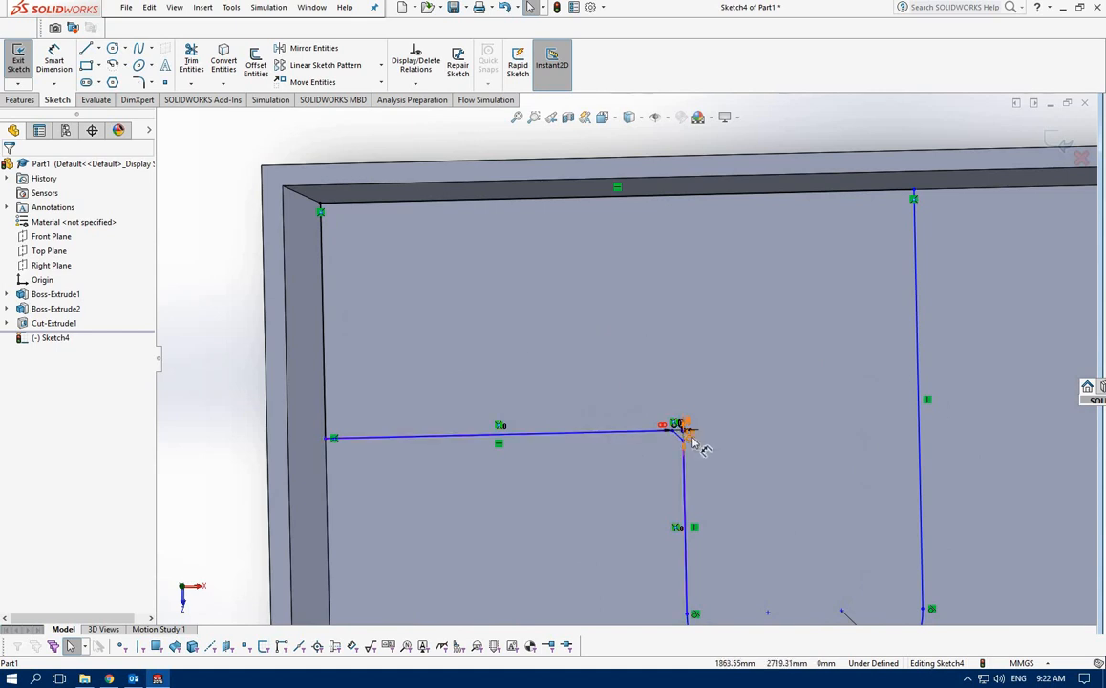
{"action": "double_click", "coordinate": [695, 442]}
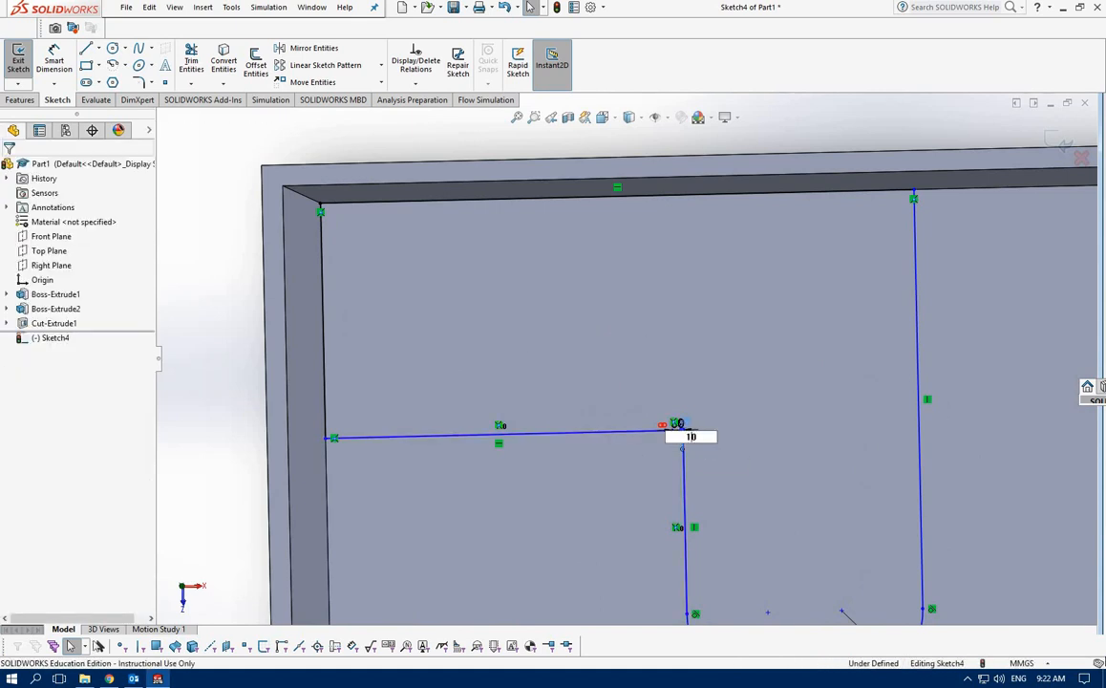
{"action": "type", "text": "100"}
{"action": "key", "text": "Return"}
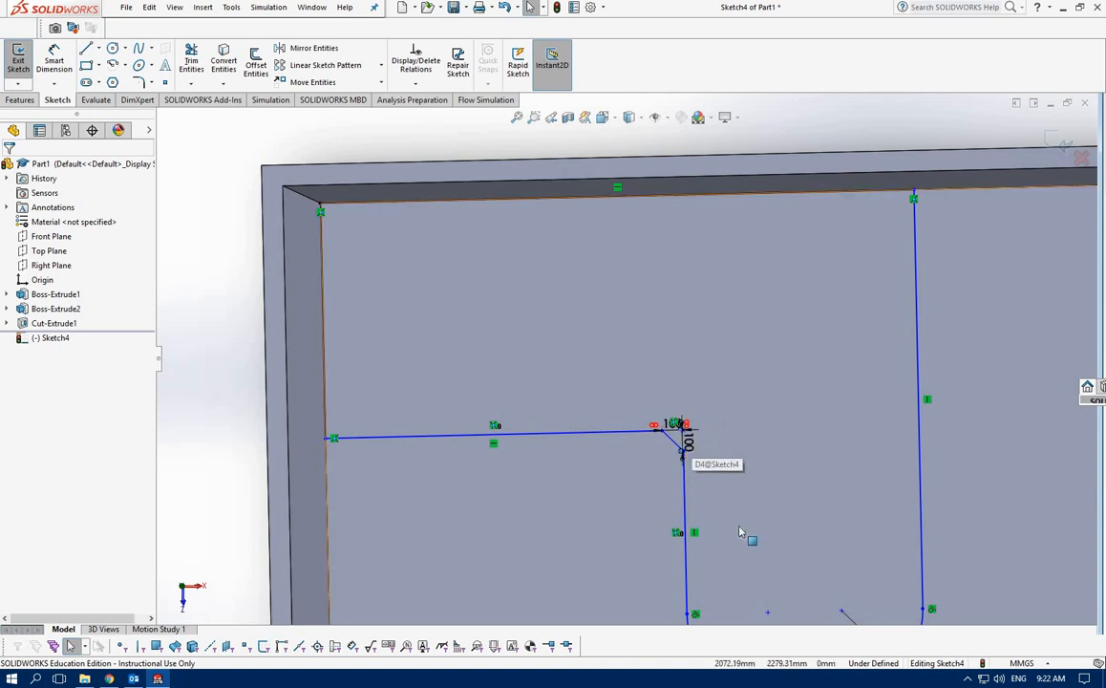
- Enlarge the sketch chamfer at the profile's inner corner to 200 mm
{"action": "scroll", "coordinate": [740, 533], "scroll_direction": "down", "scroll_amount": 3}
{"action": "scroll", "coordinate": [637, 366], "scroll_direction": "up", "scroll_amount": 3}
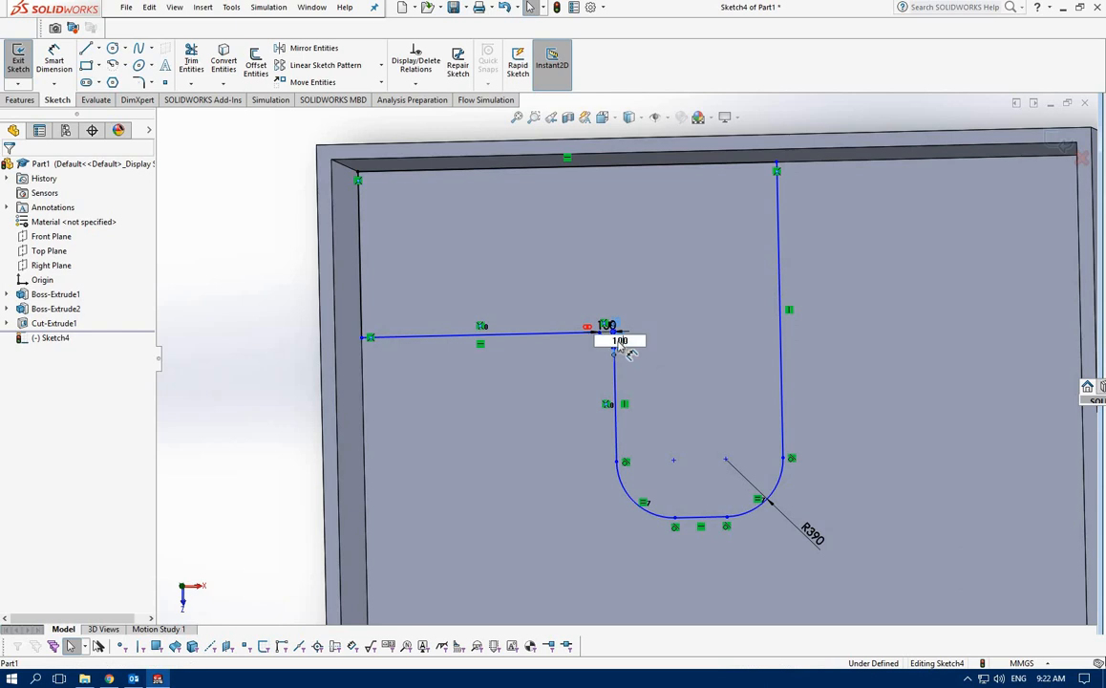
{"action": "type", "text": "2"}
{"action": "key", "text": "Return"}
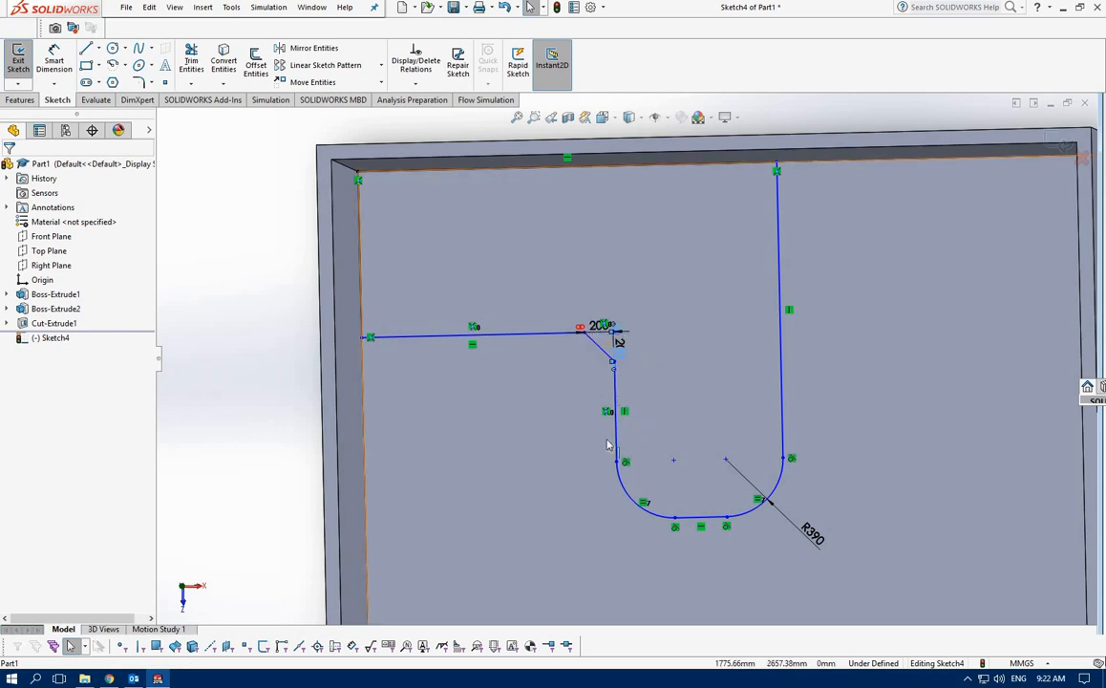
- Move the chamfer's horizontal and vertical dimension labels clear of the profile's inner corner
{"action": "left_click", "coordinate": [460, 520]}
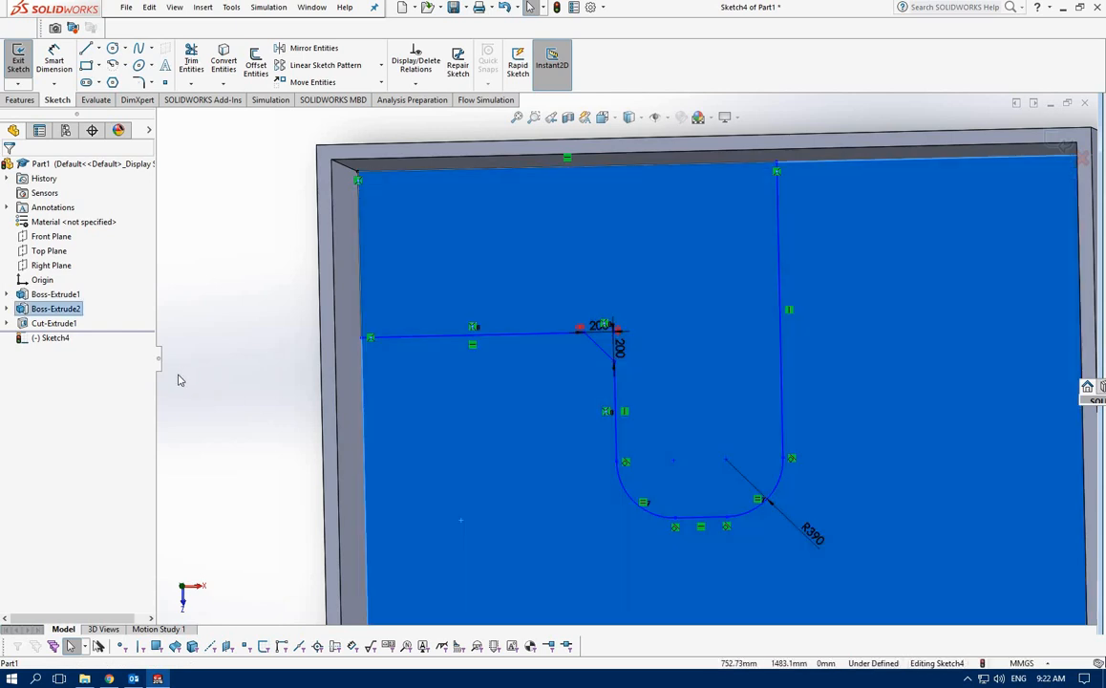
{"action": "left_click", "coordinate": [214, 417]}
{"action": "left_click_drag", "start_coordinate": [618, 346], "coordinate": [698, 357]}
{"action": "left_click_drag", "start_coordinate": [599, 323], "coordinate": [598, 274]}
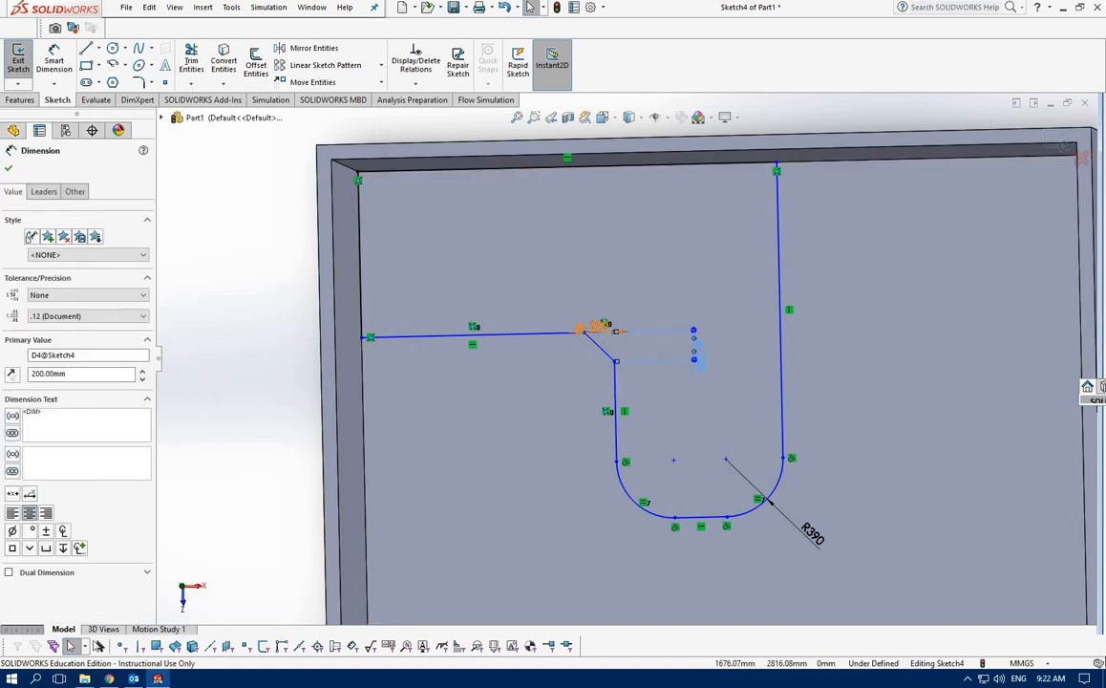
- Extrude the L-shaped profile 1000 mm up from the room floor as a blind boss merged with the room
{"action": "scroll", "coordinate": [524, 425], "scroll_direction": "up", "scroll_amount": 5}
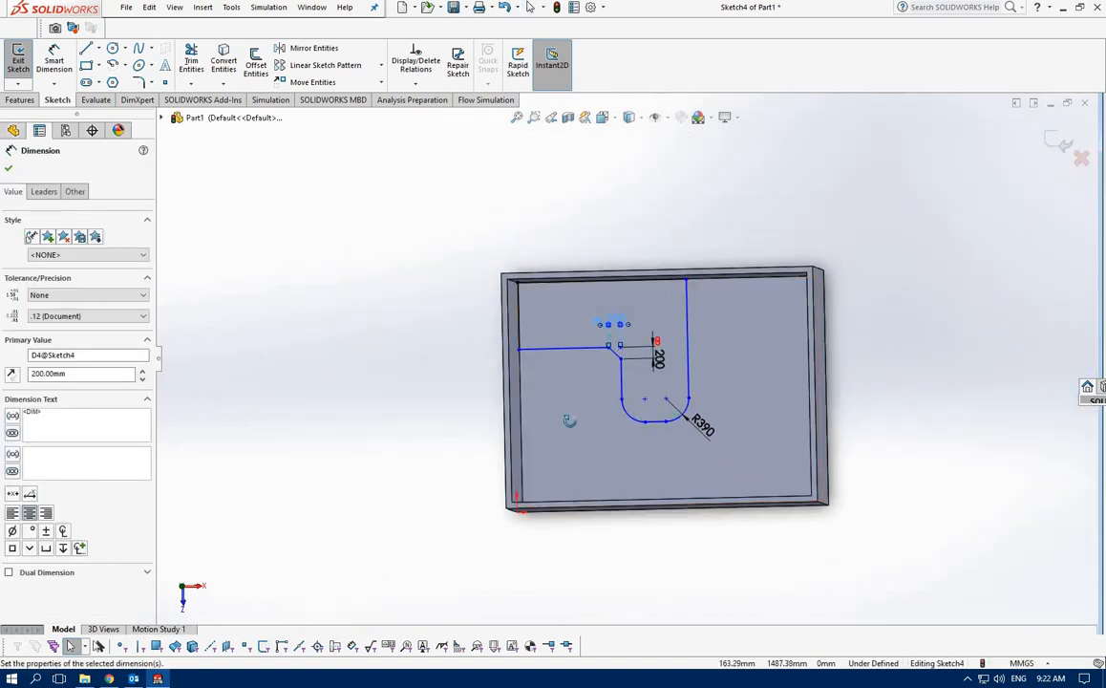
{"action": "middle_click_drag", "start_coordinate": [569, 421], "coordinate": [523, 339]}
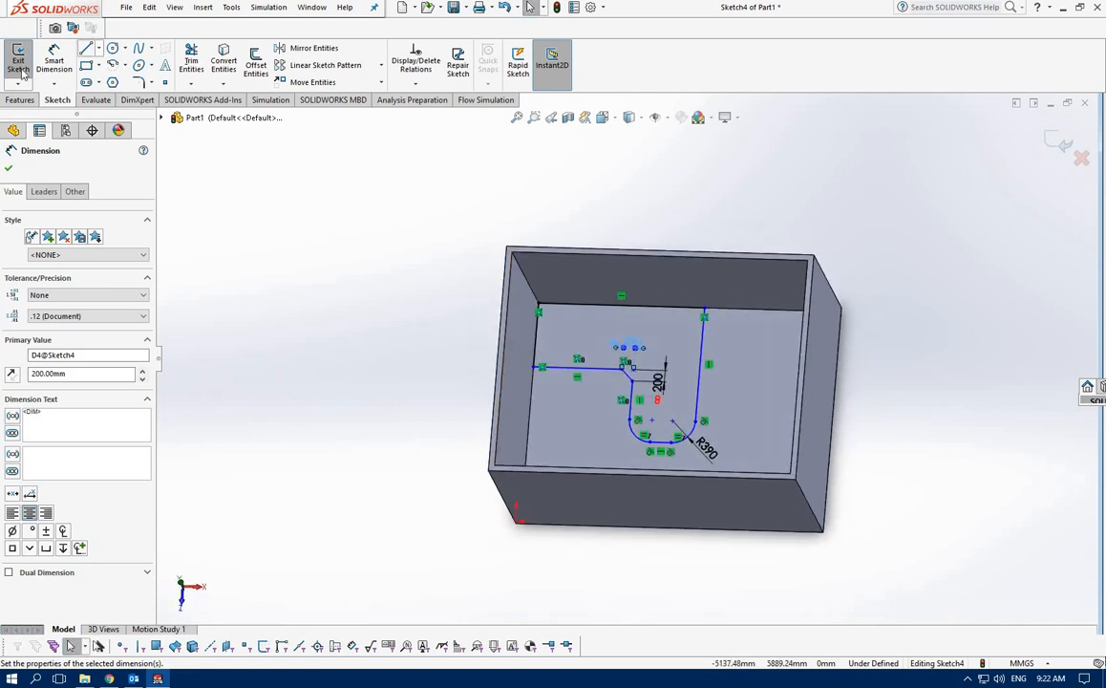
{"action": "left_click", "coordinate": [21, 99]}
{"action": "left_click", "coordinate": [24, 60]}
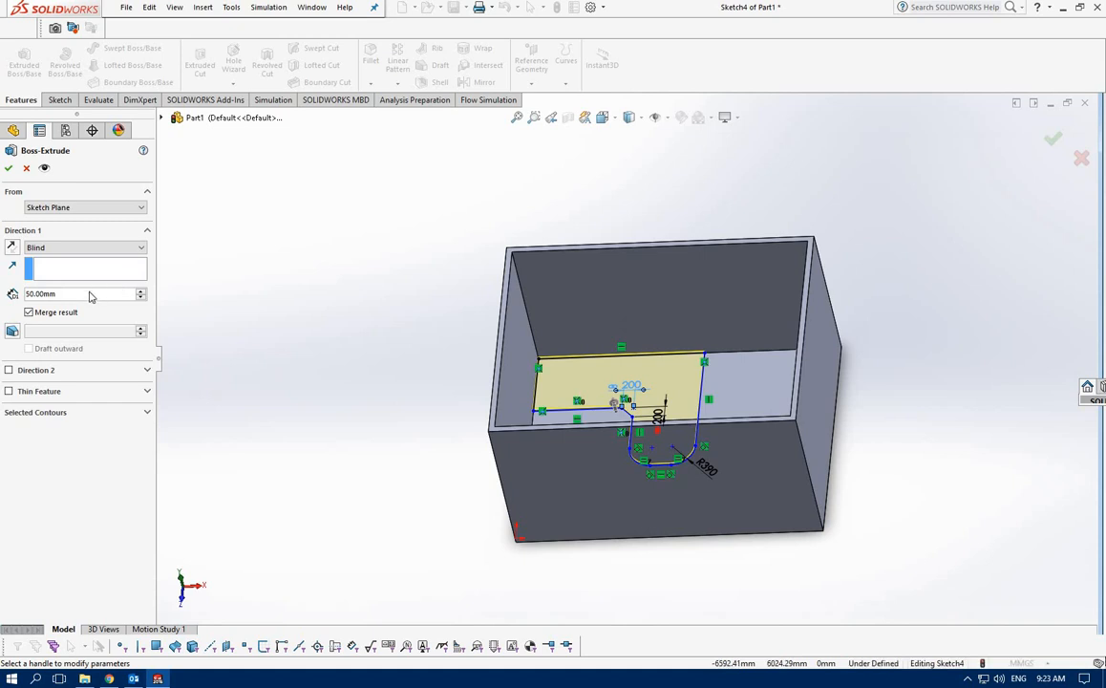
{"action": "type", "text": "1000"}
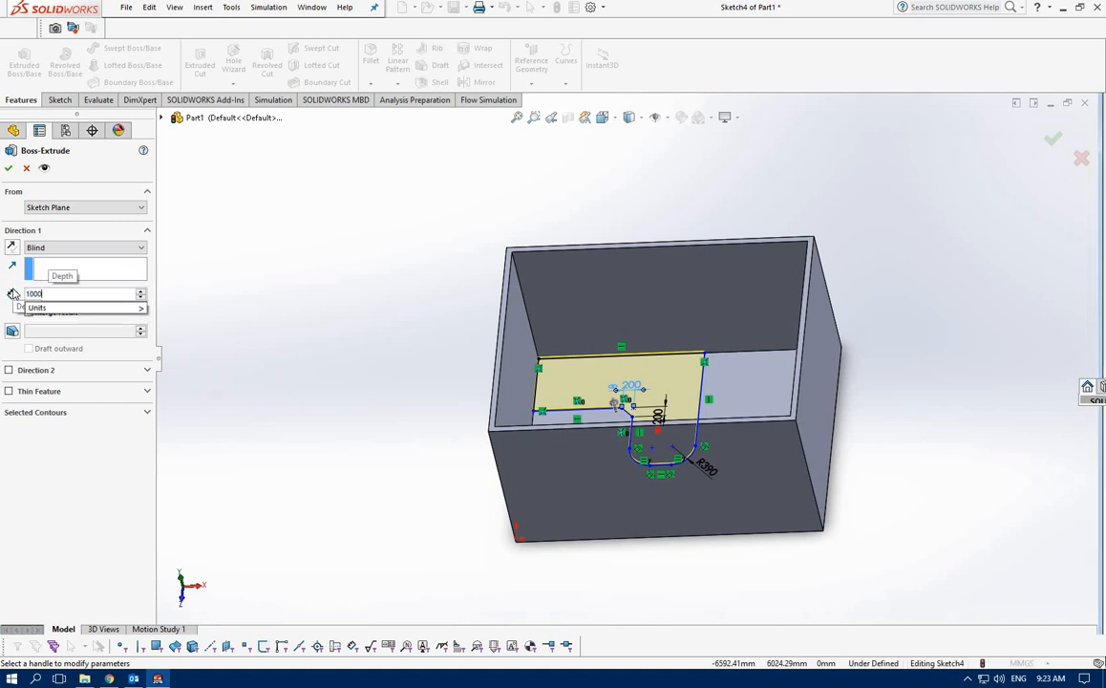
{"action": "key", "text": "Return"}
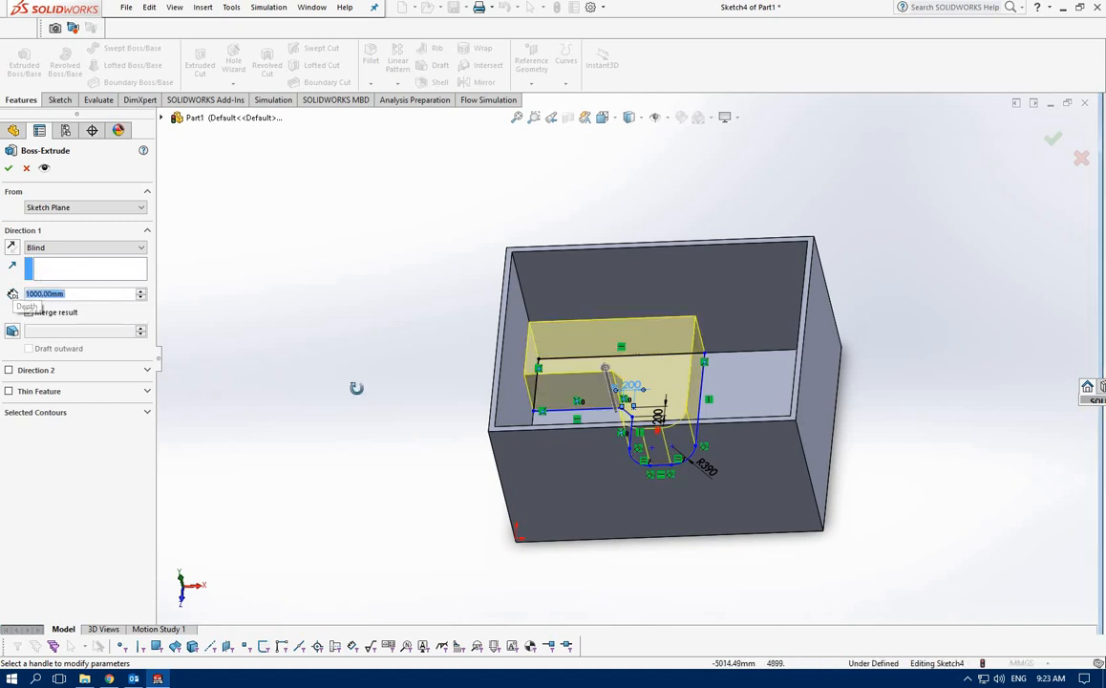
{"action": "middle_click_drag", "start_coordinate": [363, 425], "coordinate": [296, 378]}
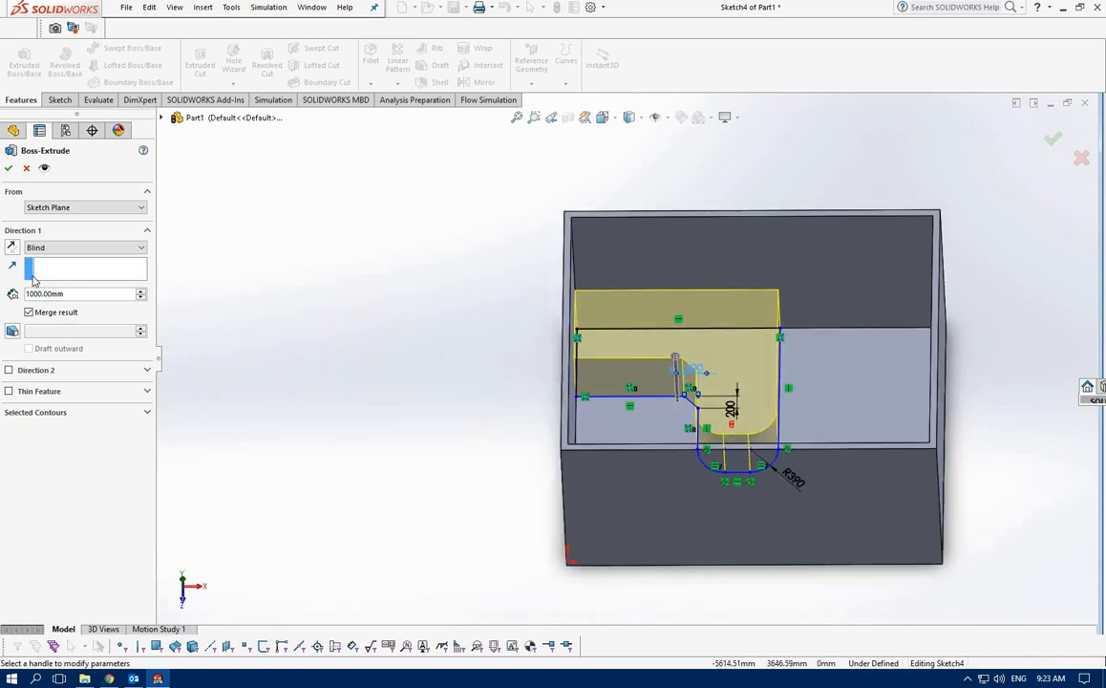
{"action": "left_click", "coordinate": [10, 167]}
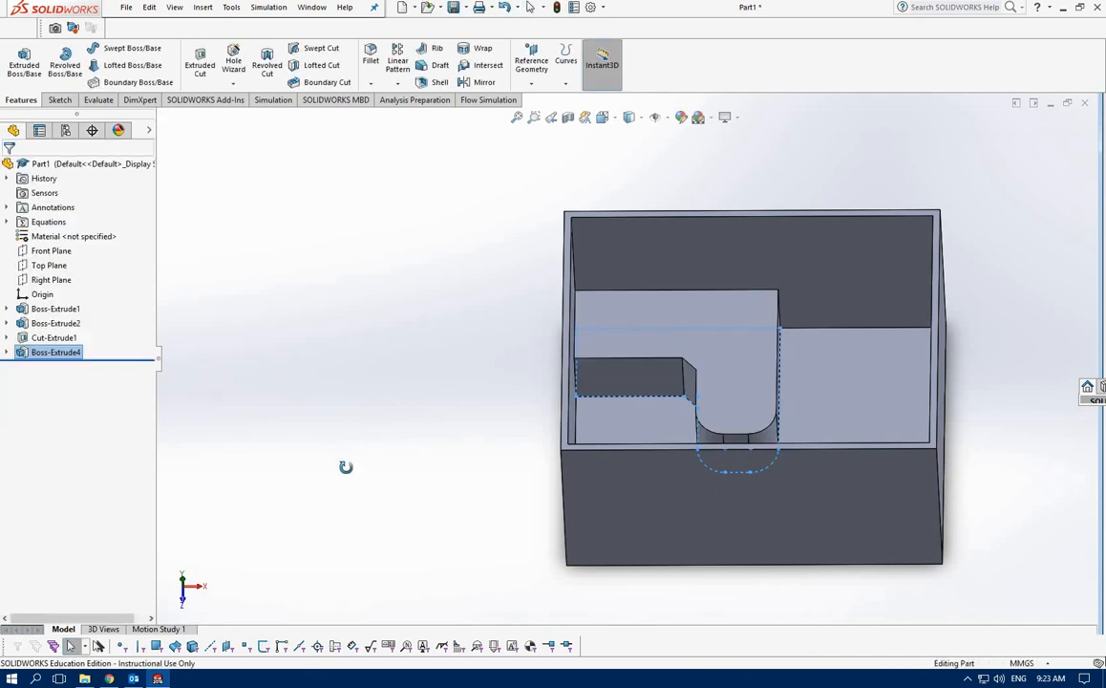
- Shell the part at 20 mm thickness, removing the block's inner side face and the adjoining chamfer face
{"action": "middle_click_drag", "start_coordinate": [346, 467], "coordinate": [439, 414]}
{"action": "left_click", "coordinate": [642, 381]}
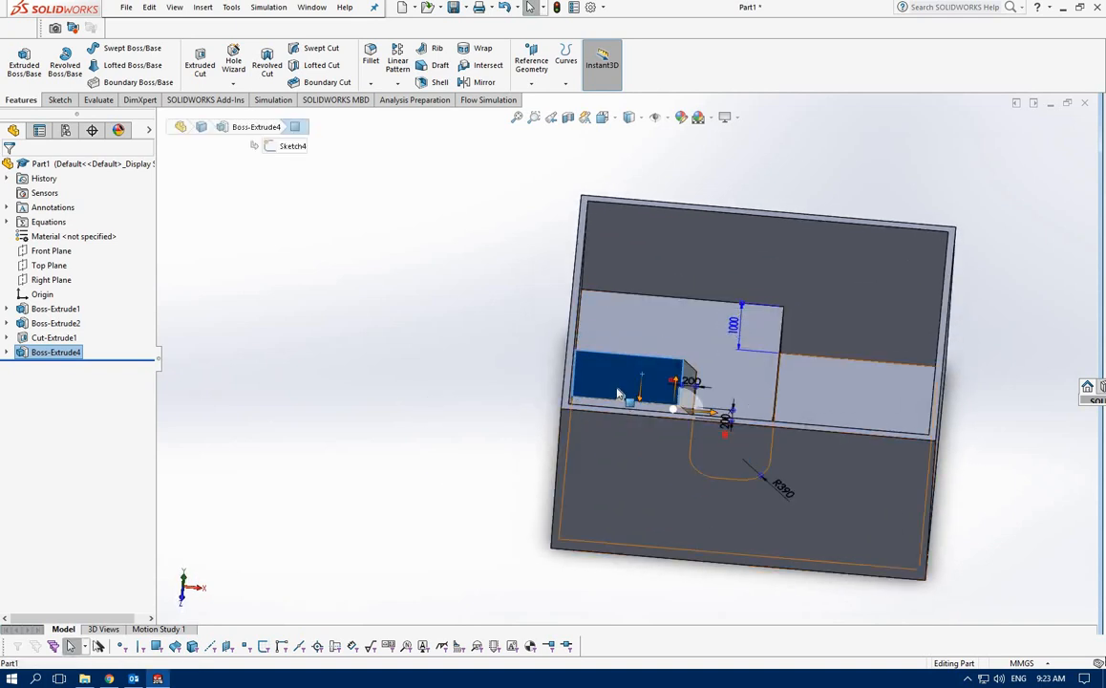
{"action": "middle_click_drag", "start_coordinate": [628, 408], "coordinate": [647, 453]}
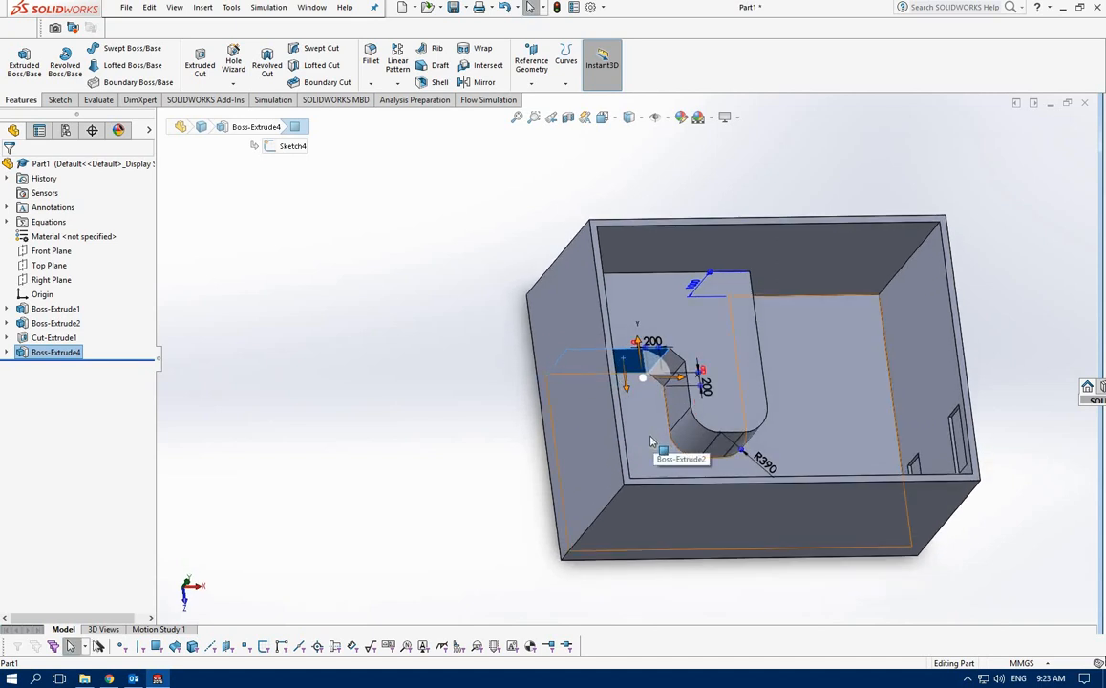
{"action": "left_click", "coordinate": [676, 365], "text": "ctrl"}
{"action": "middle_click_drag", "start_coordinate": [608, 419], "coordinate": [604, 390]}
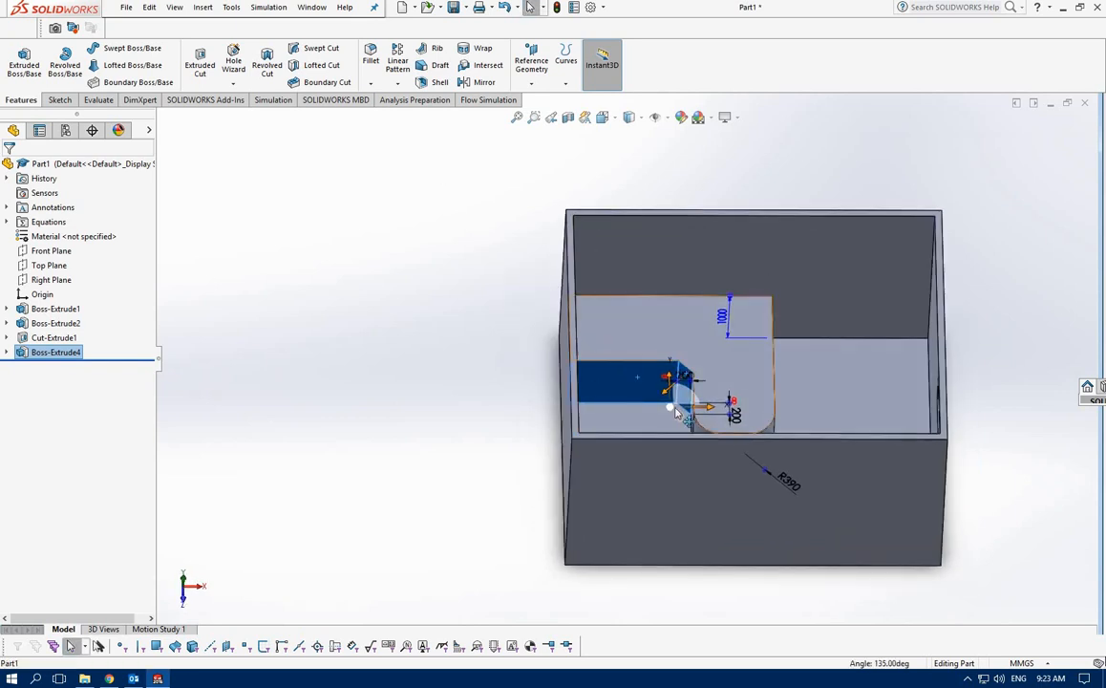
{"action": "scroll", "coordinate": [680, 374], "scroll_direction": "down", "scroll_amount": 5}
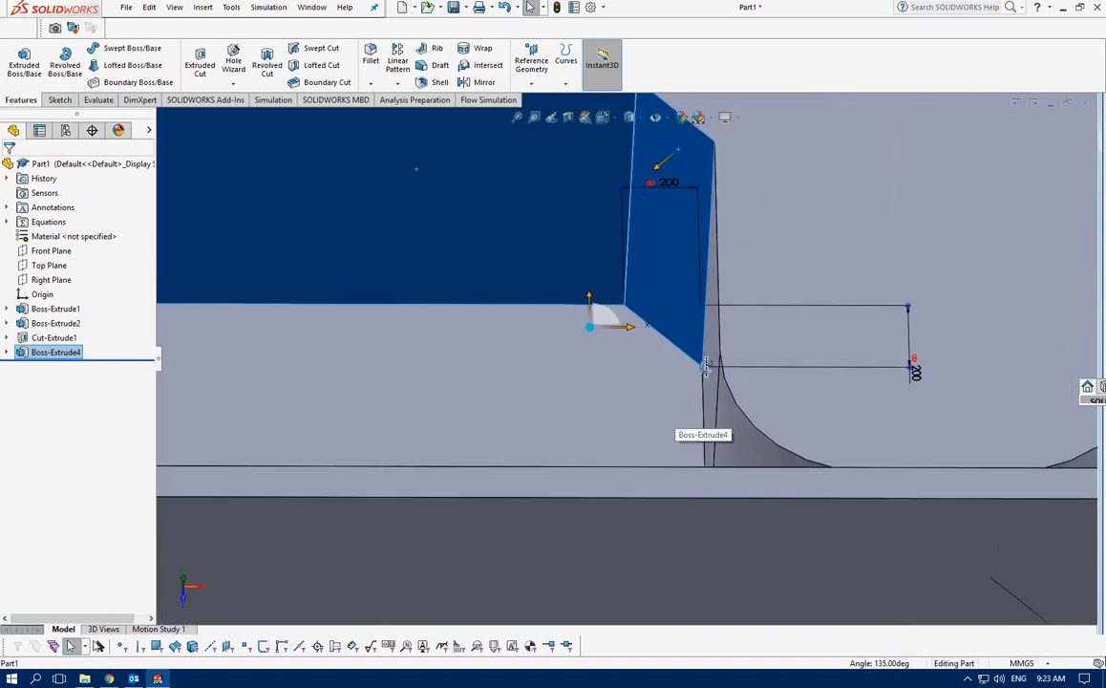
{"action": "middle_click_drag", "start_coordinate": [706, 367], "coordinate": [746, 446]}
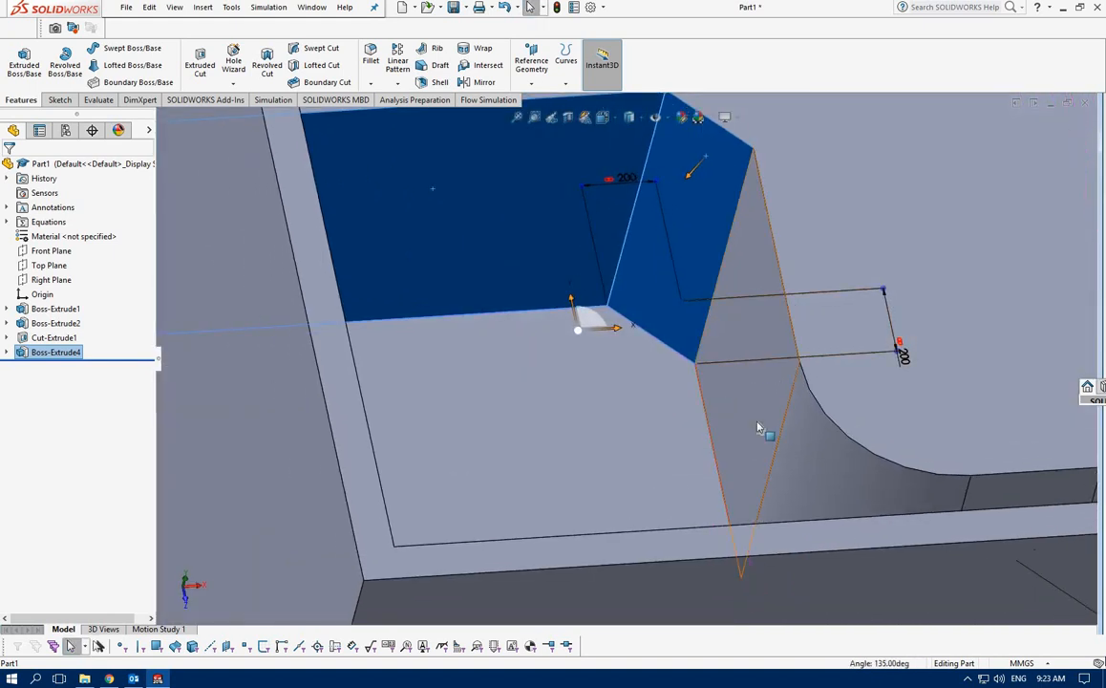
{"action": "scroll", "coordinate": [744, 426], "scroll_direction": "up", "scroll_amount": 3}
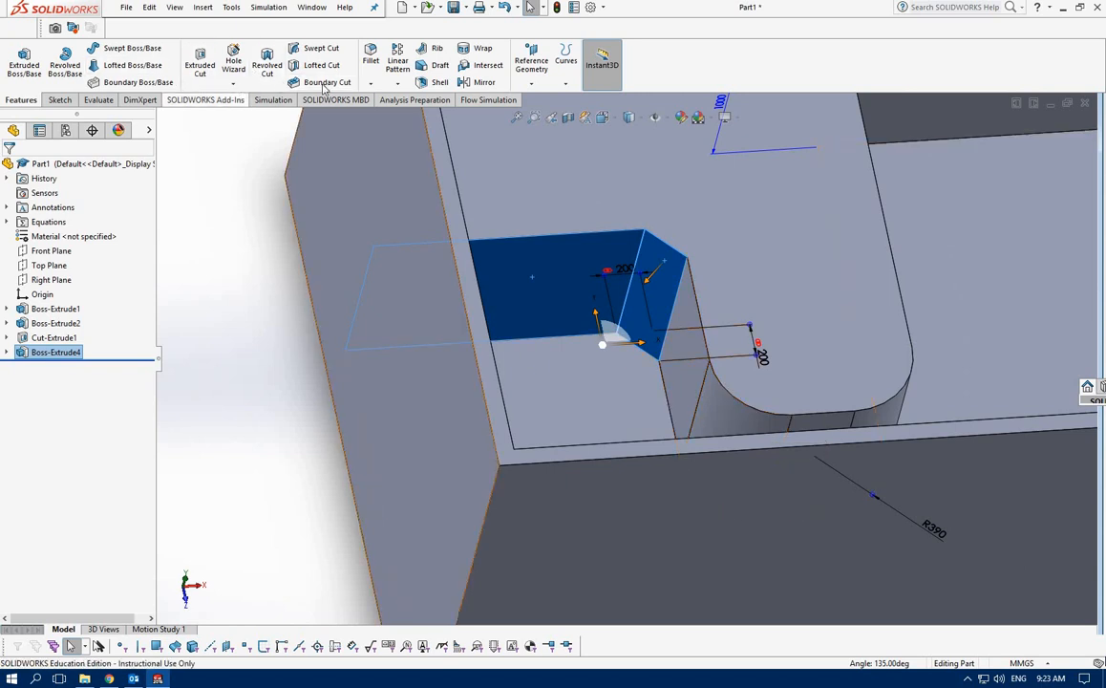
{"action": "left_click", "coordinate": [431, 84]}
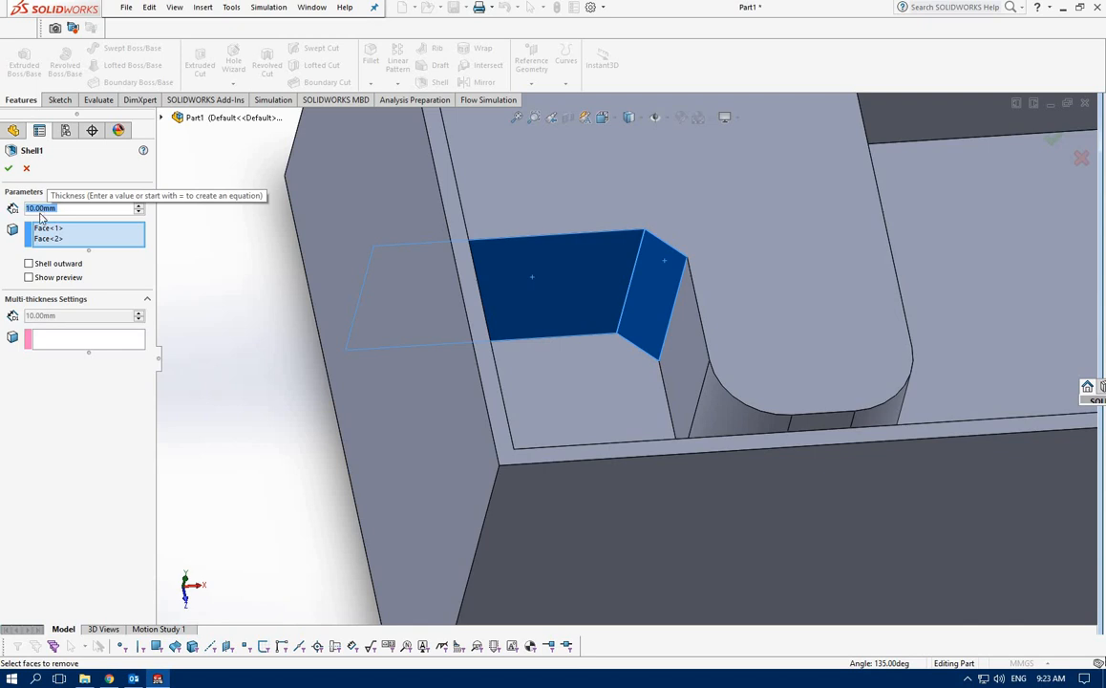
{"action": "left_click", "coordinate": [139, 205]}
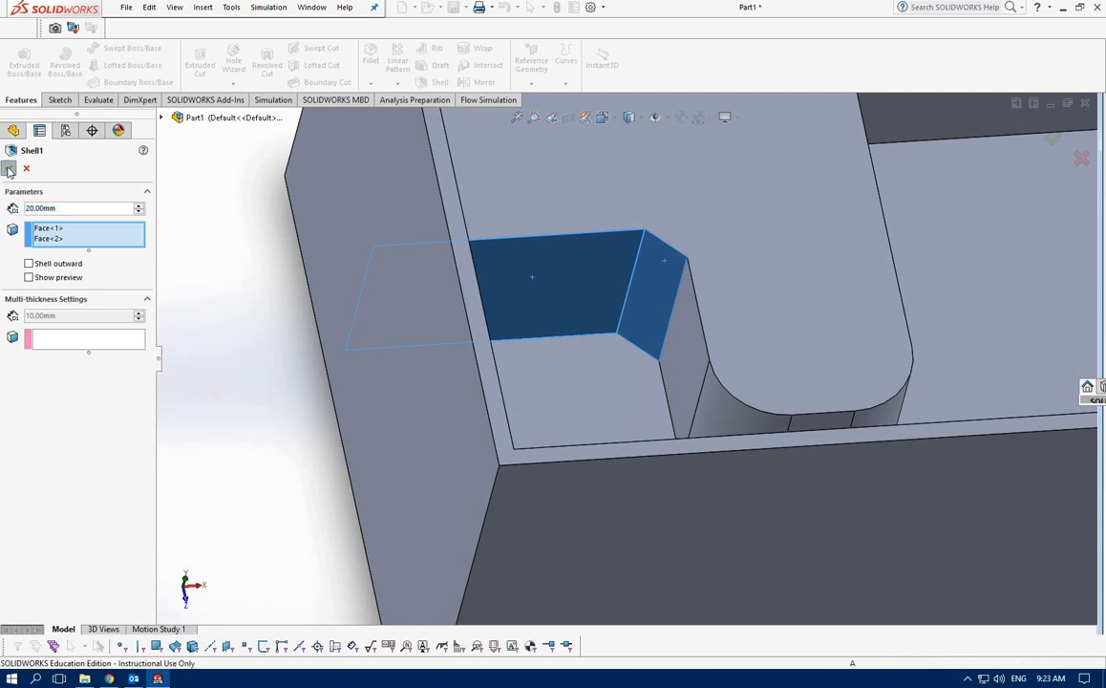
{"action": "left_click", "coordinate": [9, 168]}
- Inspect the shelled block's interior with a section parallel to the Front Plane, offset about -2247 mm
{"action": "scroll", "coordinate": [544, 307], "scroll_direction": "up", "scroll_amount": 5}
{"action": "middle_click_drag", "start_coordinate": [560, 292], "coordinate": [602, 346]}
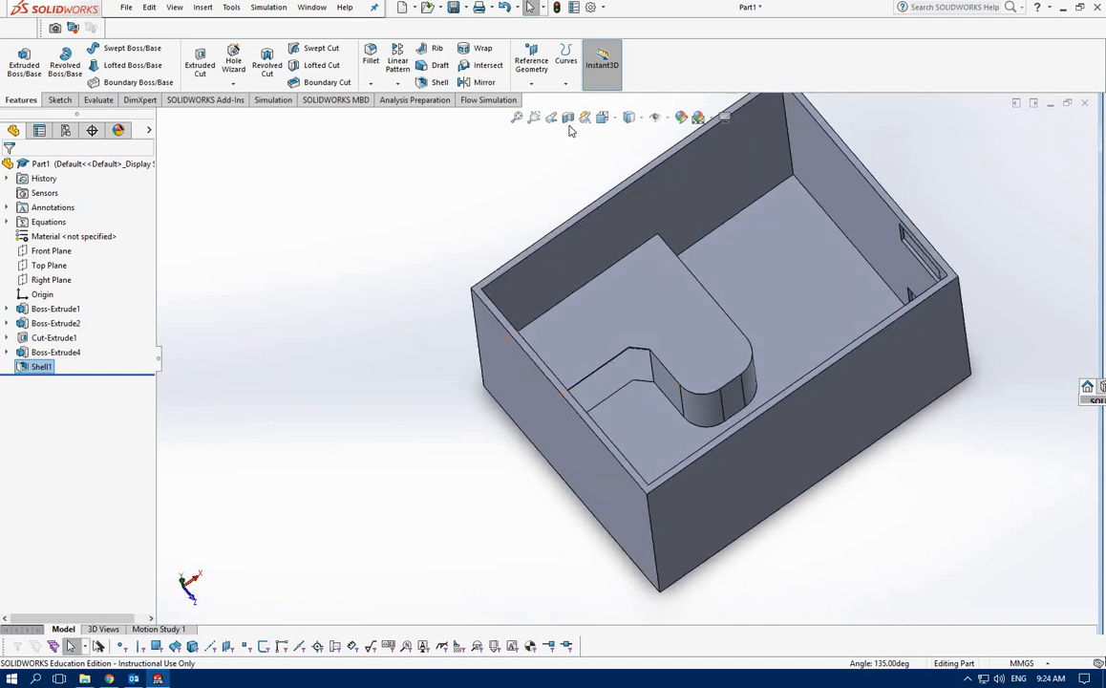
{"action": "left_click", "coordinate": [567, 118]}
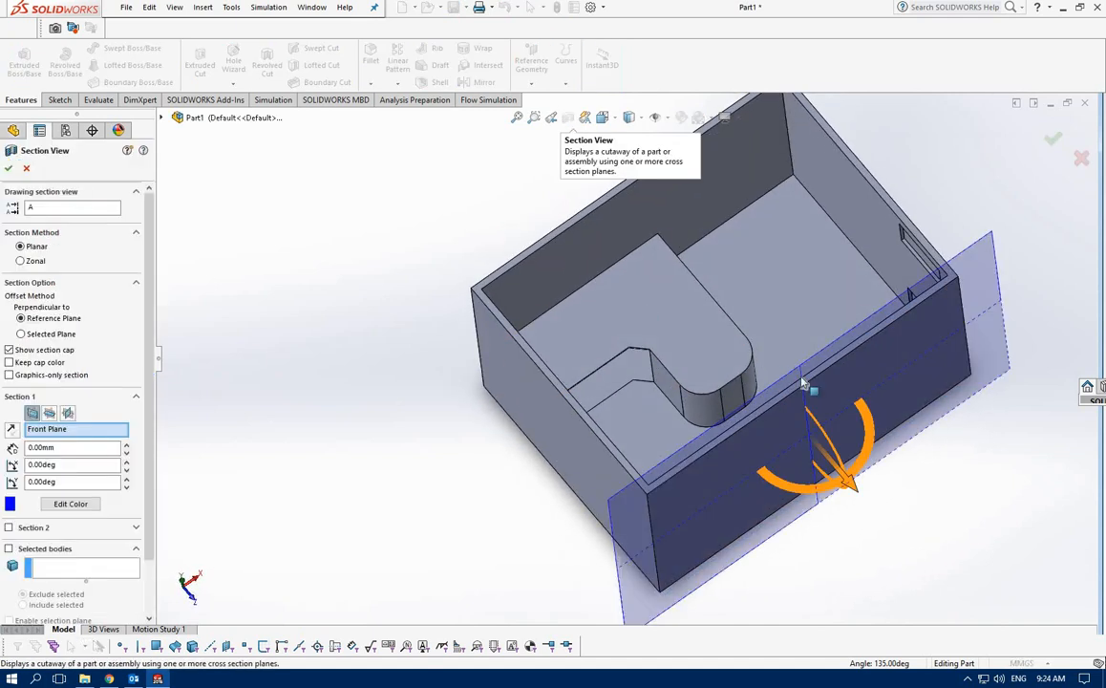
{"action": "left_click_drag", "start_coordinate": [852, 483], "coordinate": [743, 368]}
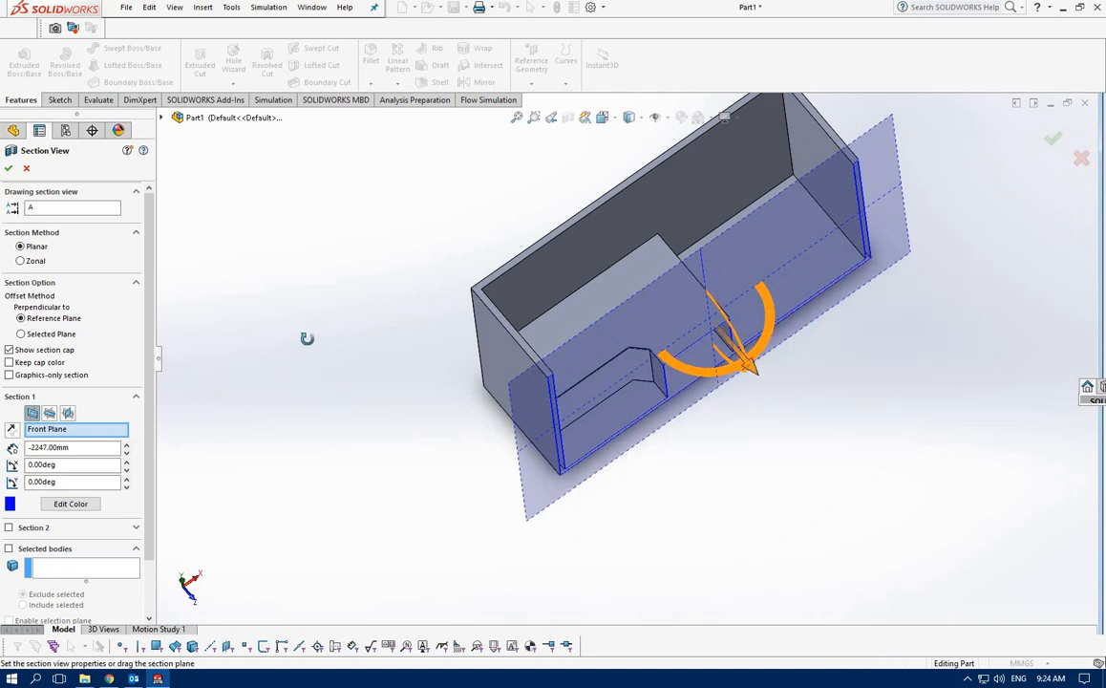
{"action": "middle_click_drag", "start_coordinate": [307, 338], "coordinate": [210, 258]}
{"action": "key", "text": "Escape"}
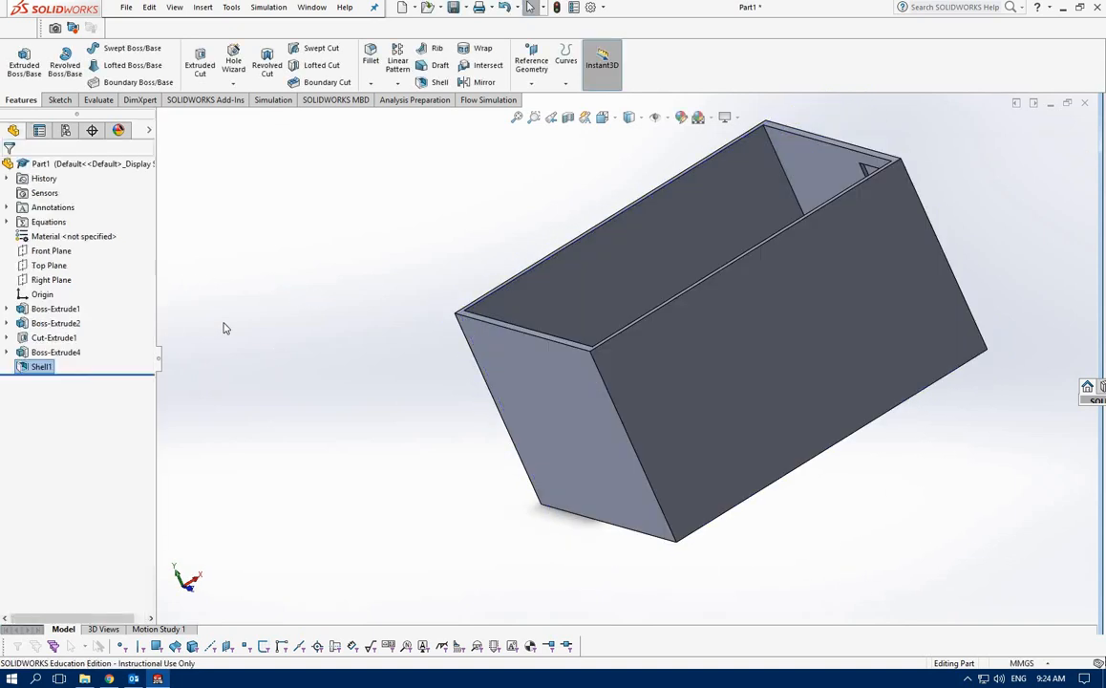
- Set the shell feature's wall thickness to 100 mm
{"action": "middle_click_drag", "start_coordinate": [377, 386], "coordinate": [393, 430]}
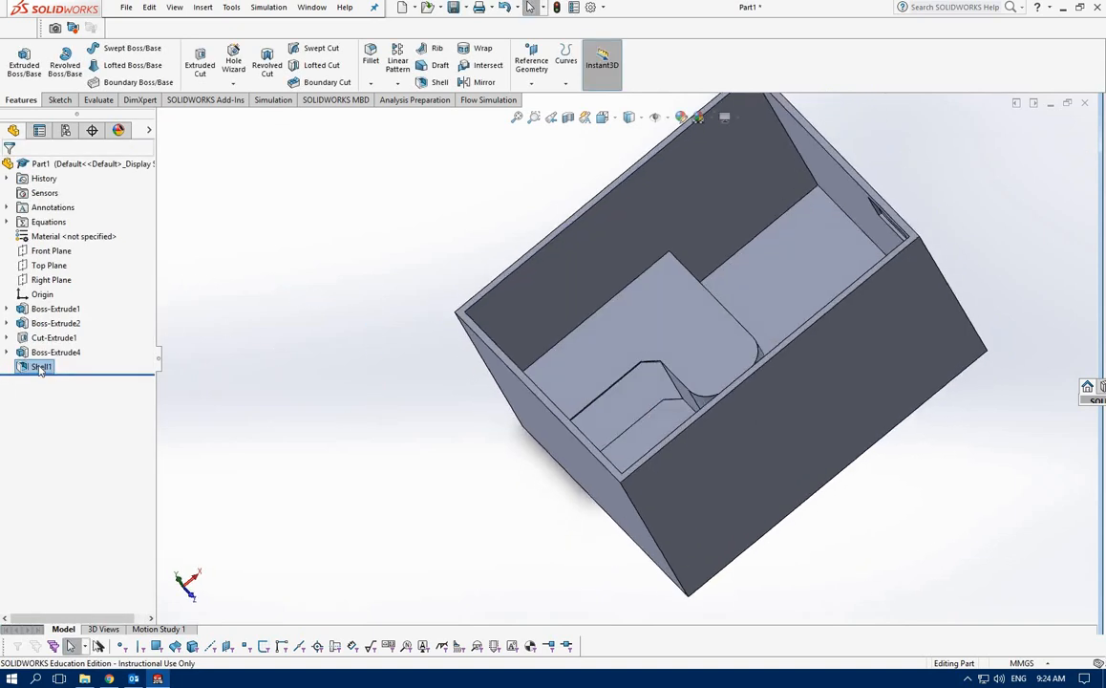
{"action": "left_click", "coordinate": [41, 367]}
{"action": "left_click", "coordinate": [48, 328]}
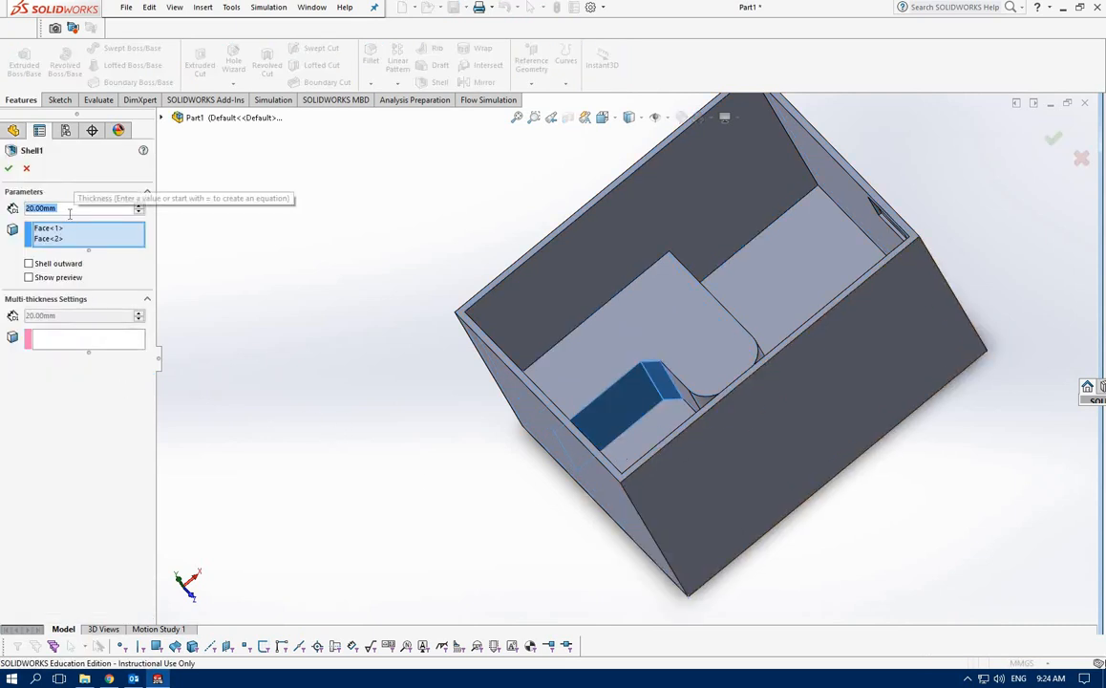
{"action": "type", "text": "100"}
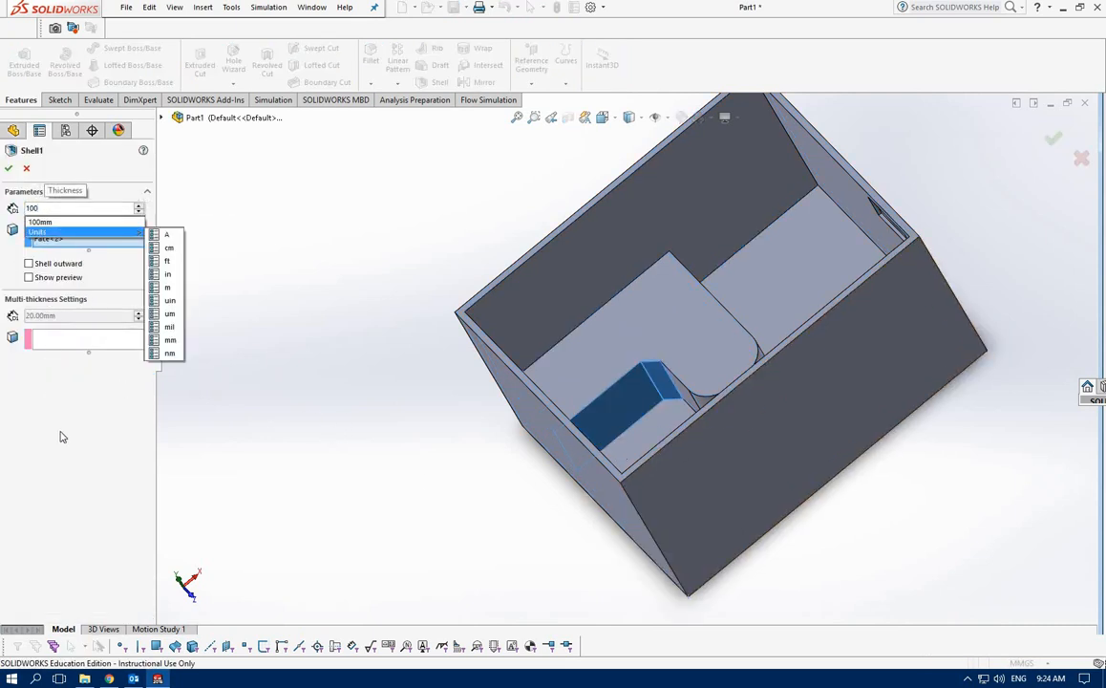
{"action": "left_click", "coordinate": [61, 435]}
{"action": "left_click", "coordinate": [8, 170]}
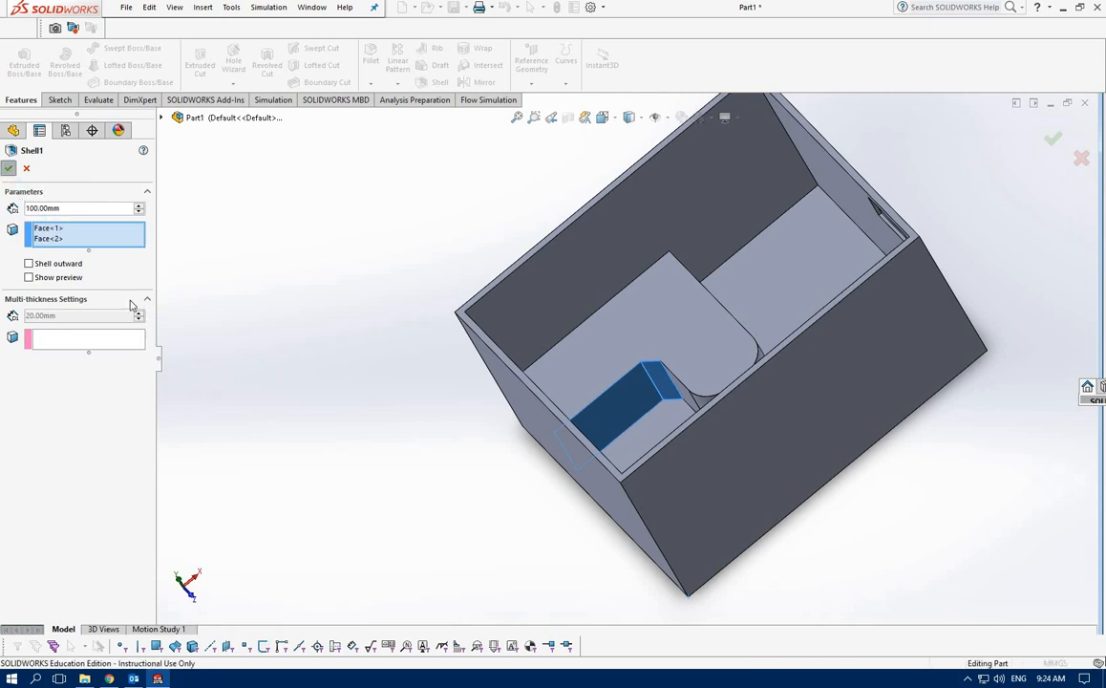
- Inspect the thickened shell with a section parallel to the Front Plane, offset about -1019 mm
{"action": "middle_click_drag", "start_coordinate": [195, 496], "coordinate": [511, 210]}
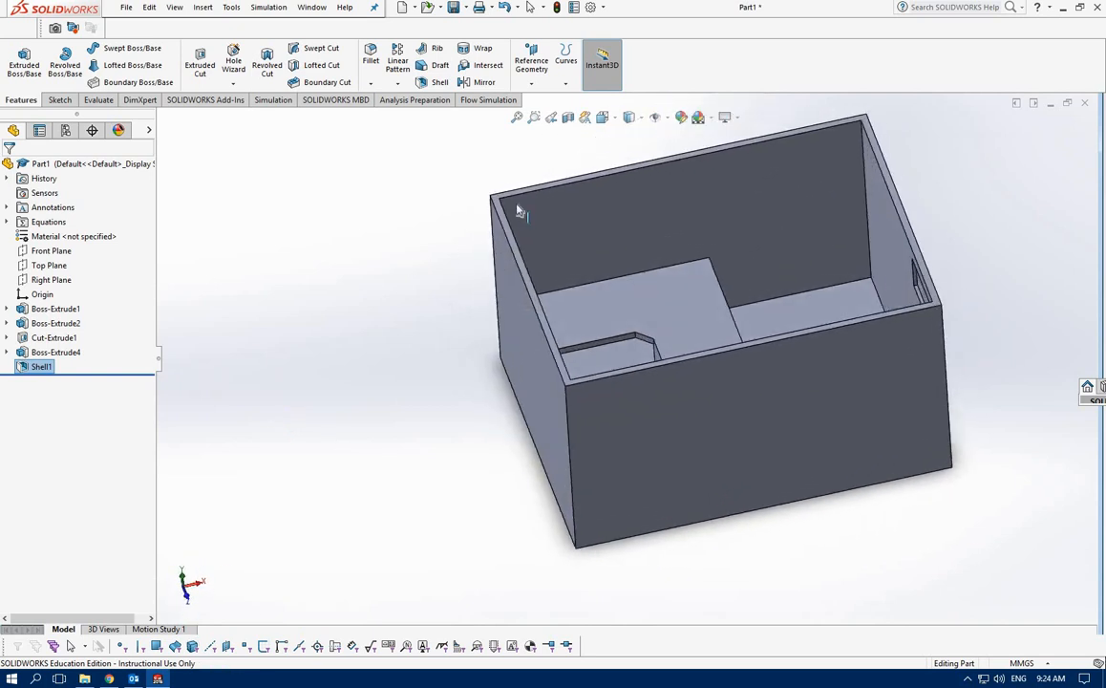
{"action": "left_click", "coordinate": [568, 117]}
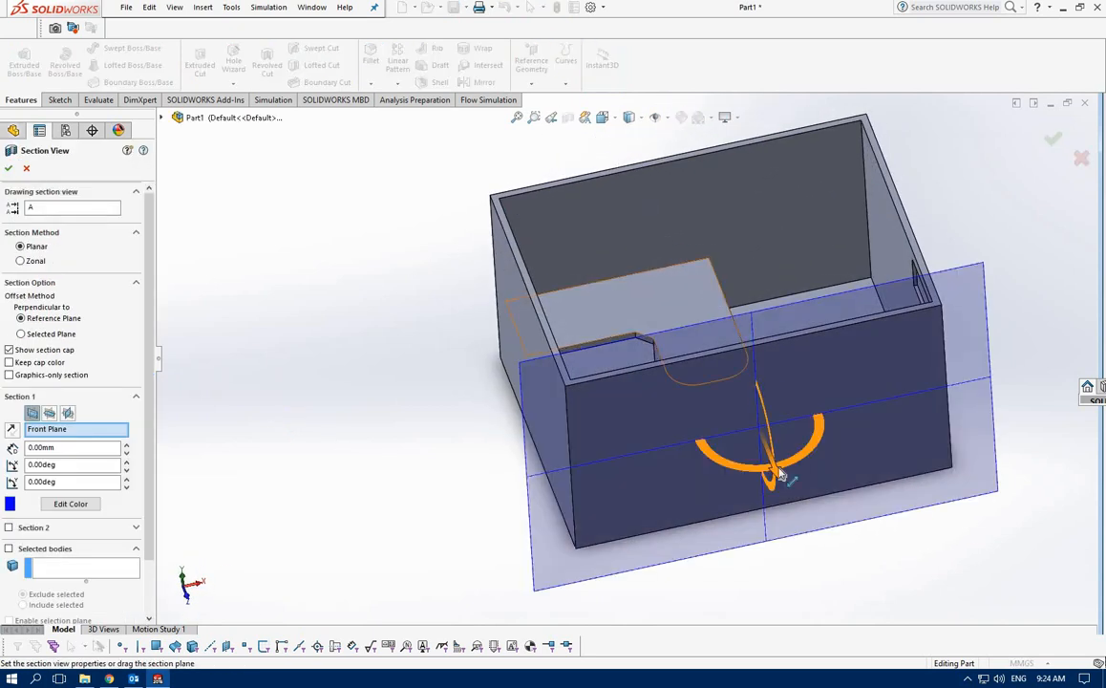
{"action": "left_click_drag", "start_coordinate": [773, 389], "coordinate": [763, 426]}
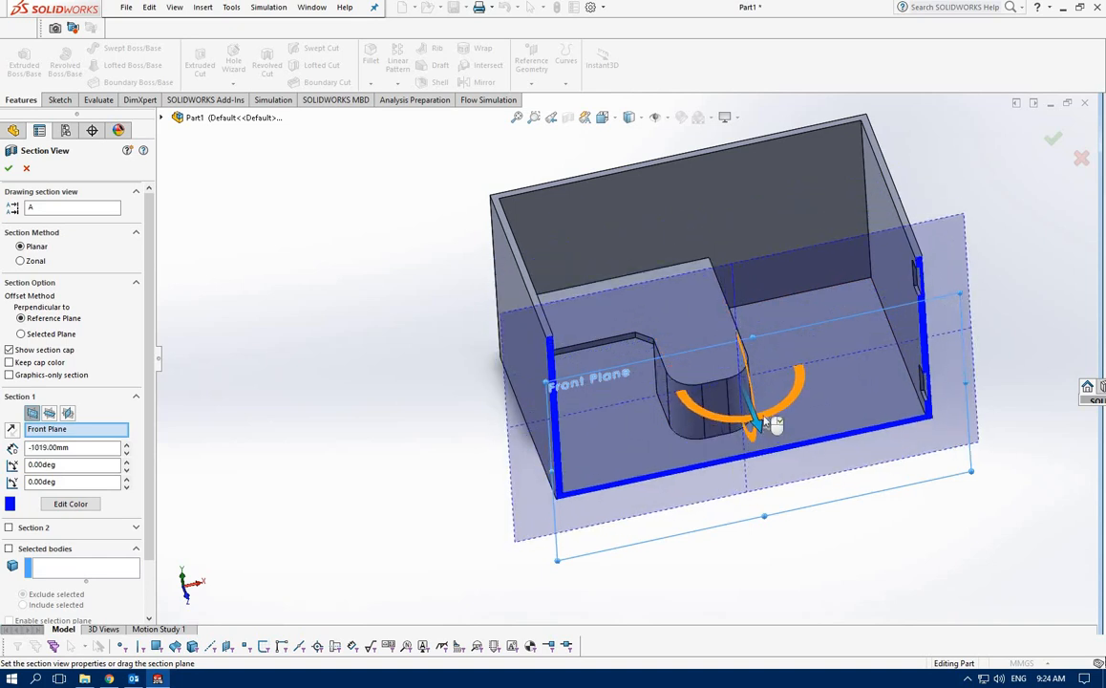
{"action": "middle_click_drag", "start_coordinate": [724, 367], "coordinate": [781, 354]}
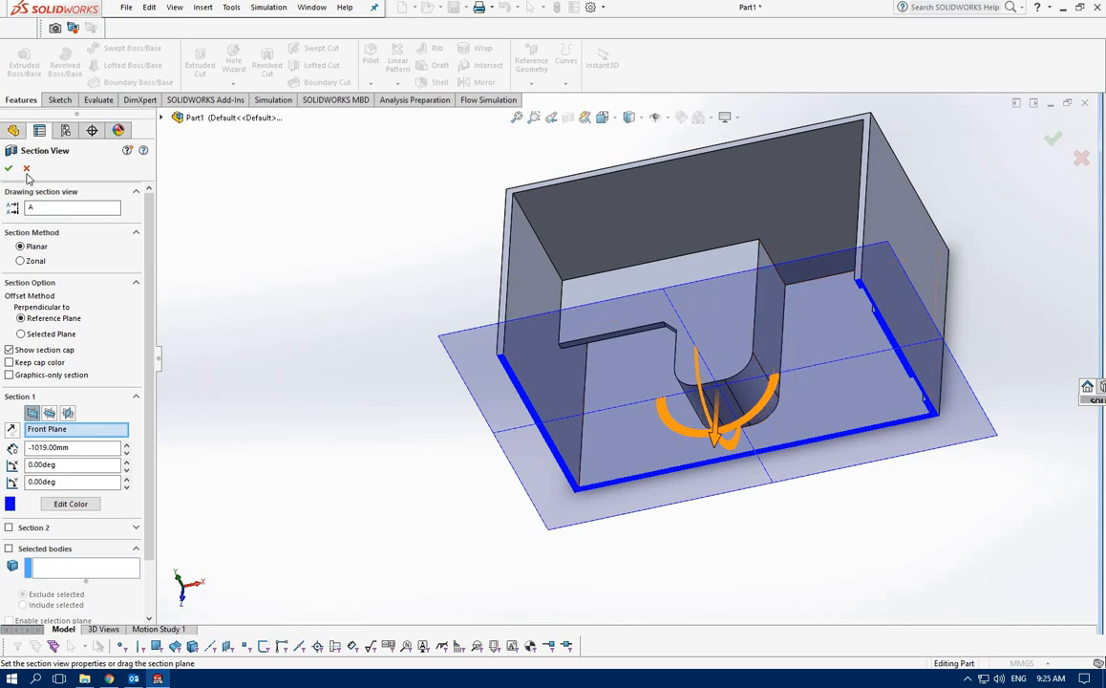
{"action": "key", "text": "Escape"}
- Sketch a corner rectangle about 1127 by 304 mm on the block's long straight side face, starting at its lower back corner
{"action": "left_click", "coordinate": [778, 304]}
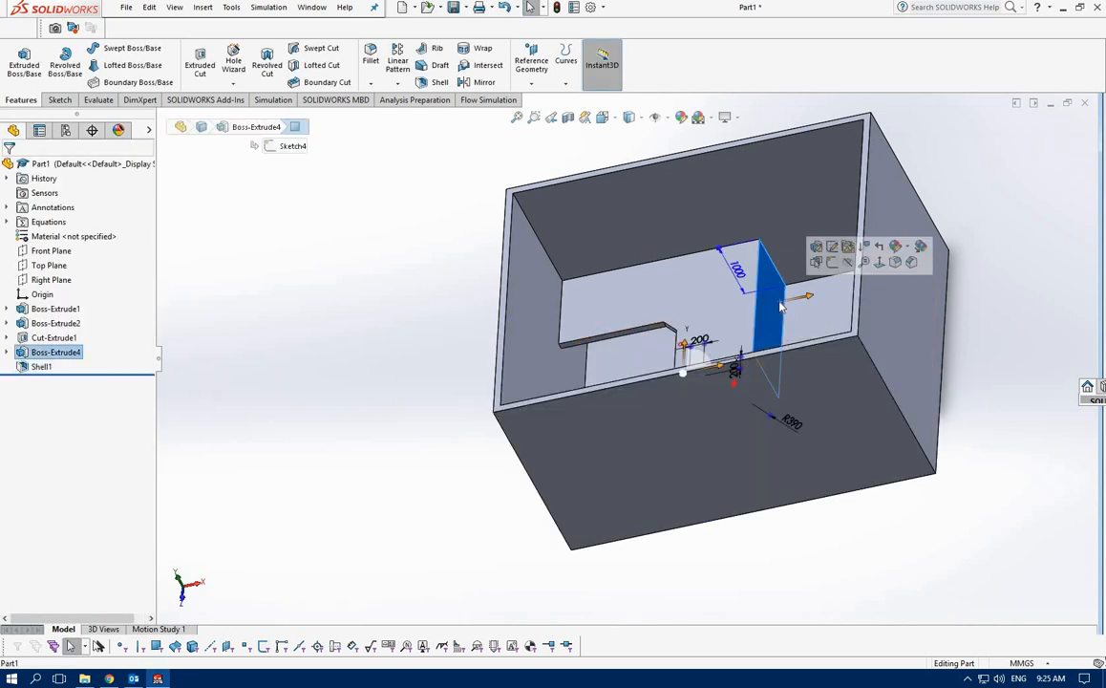
{"action": "left_click", "coordinate": [59, 99]}
{"action": "left_click", "coordinate": [86, 65]}
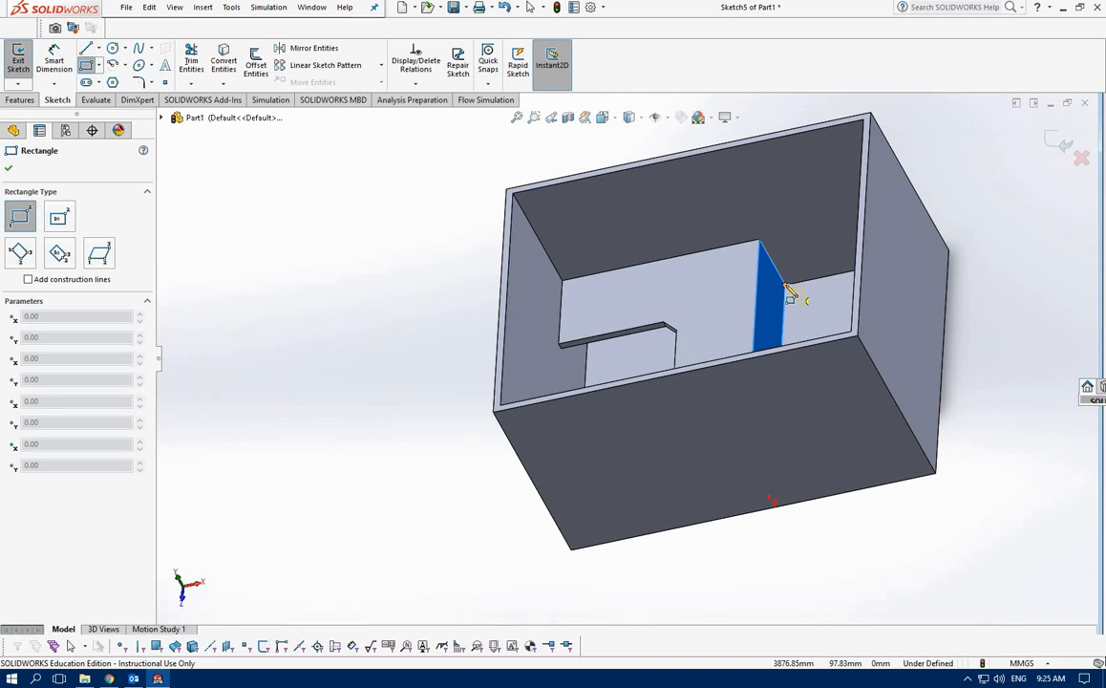
{"action": "middle_click_drag", "start_coordinate": [791, 312], "coordinate": [773, 337]}
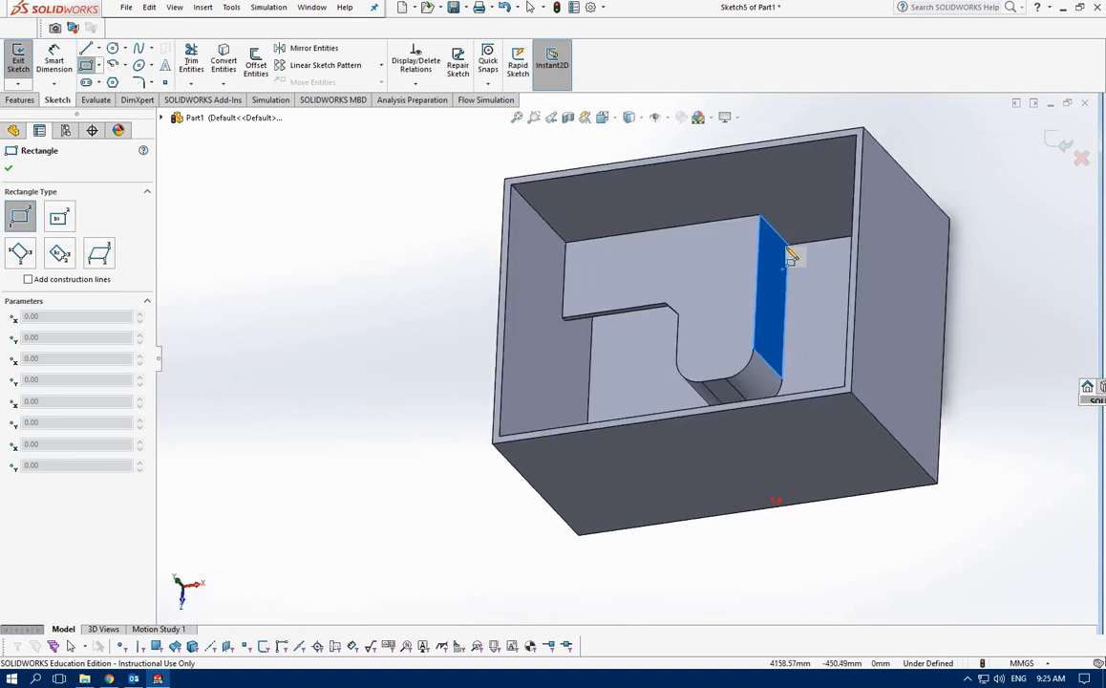
{"action": "left_click", "coordinate": [783, 241]}
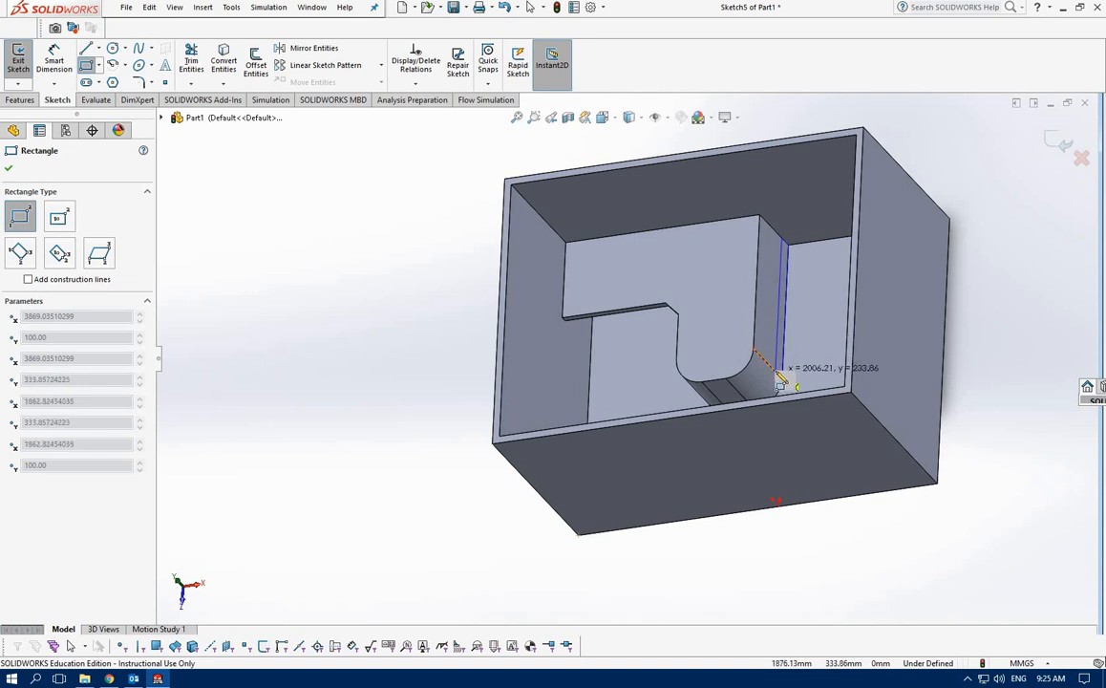
{"action": "left_click", "coordinate": [780, 315]}
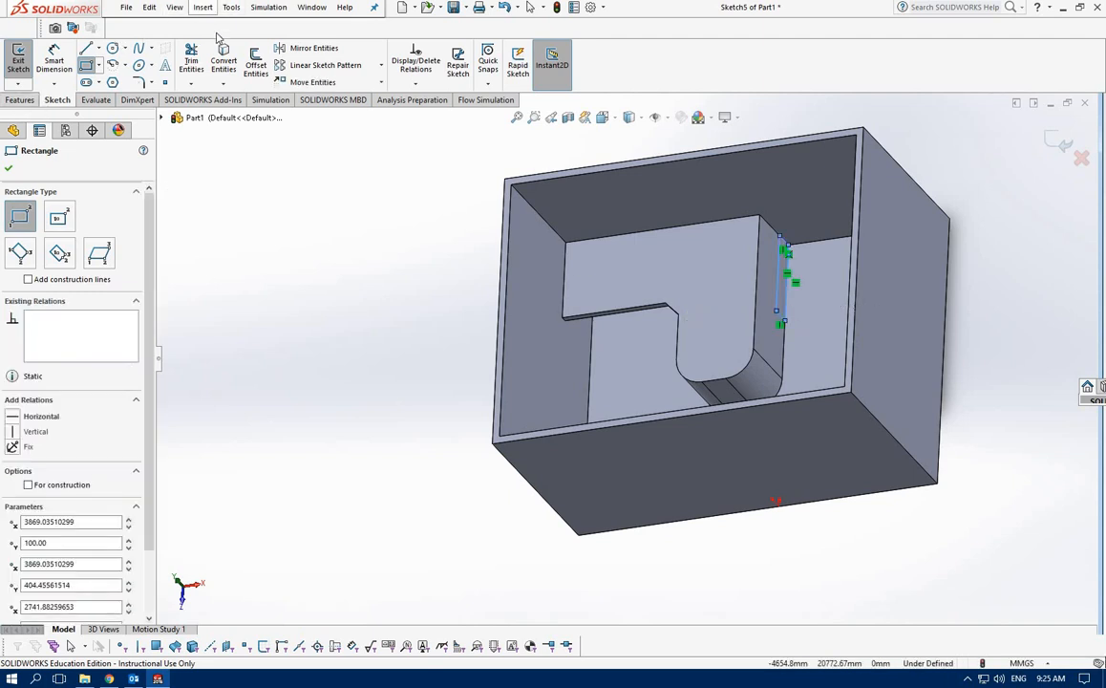
- Cut-extrude the rectangle on the block's side face to a blind depth of 576 mm
{"action": "left_click", "coordinate": [202, 8]}
{"action": "mouse_move", "coordinate": [217, 45]}
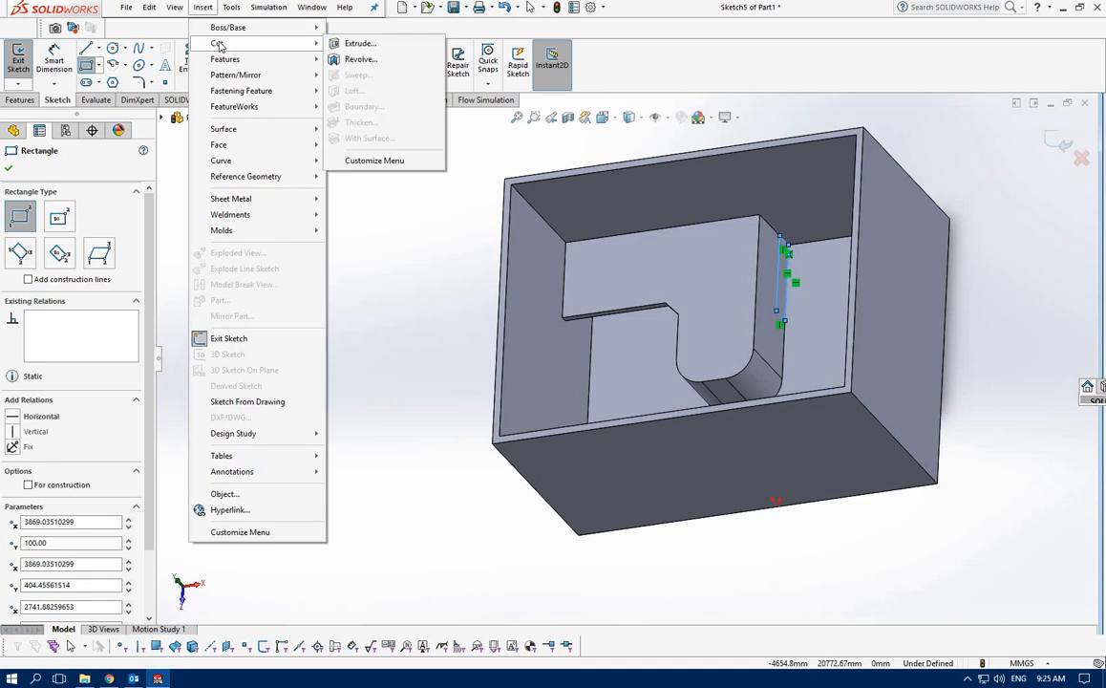
{"action": "left_click", "coordinate": [359, 44]}
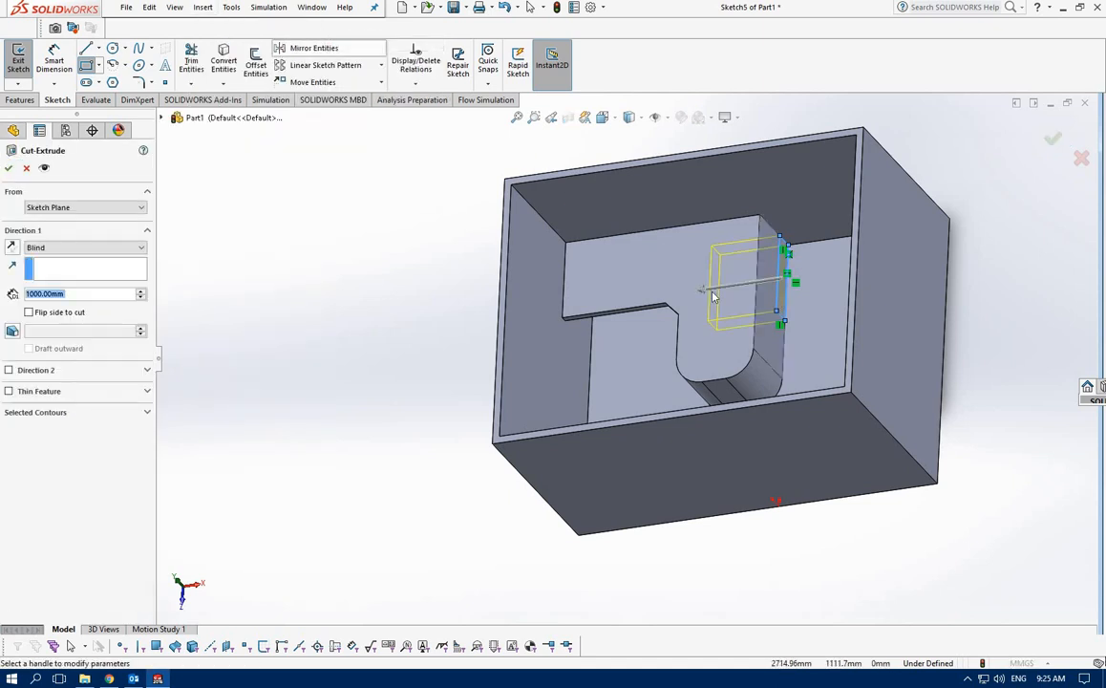
{"action": "left_click_drag", "start_coordinate": [705, 294], "coordinate": [730, 285]}
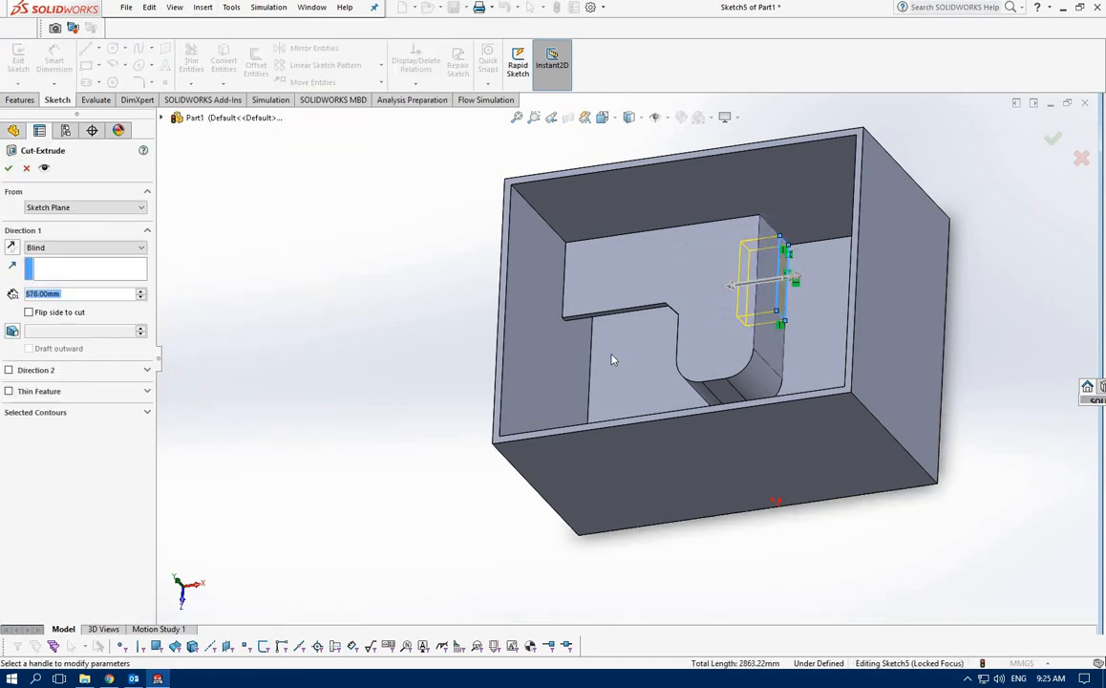
{"action": "middle_click_drag", "start_coordinate": [653, 323], "coordinate": [215, 188]}
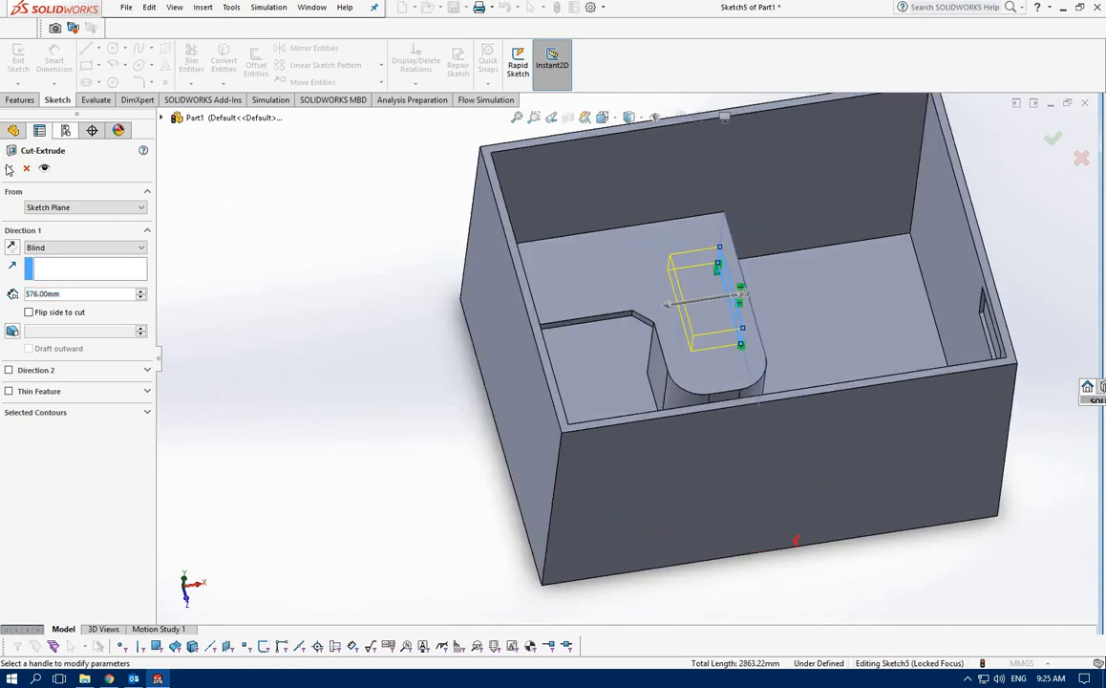
{"action": "key", "text": "Return"}
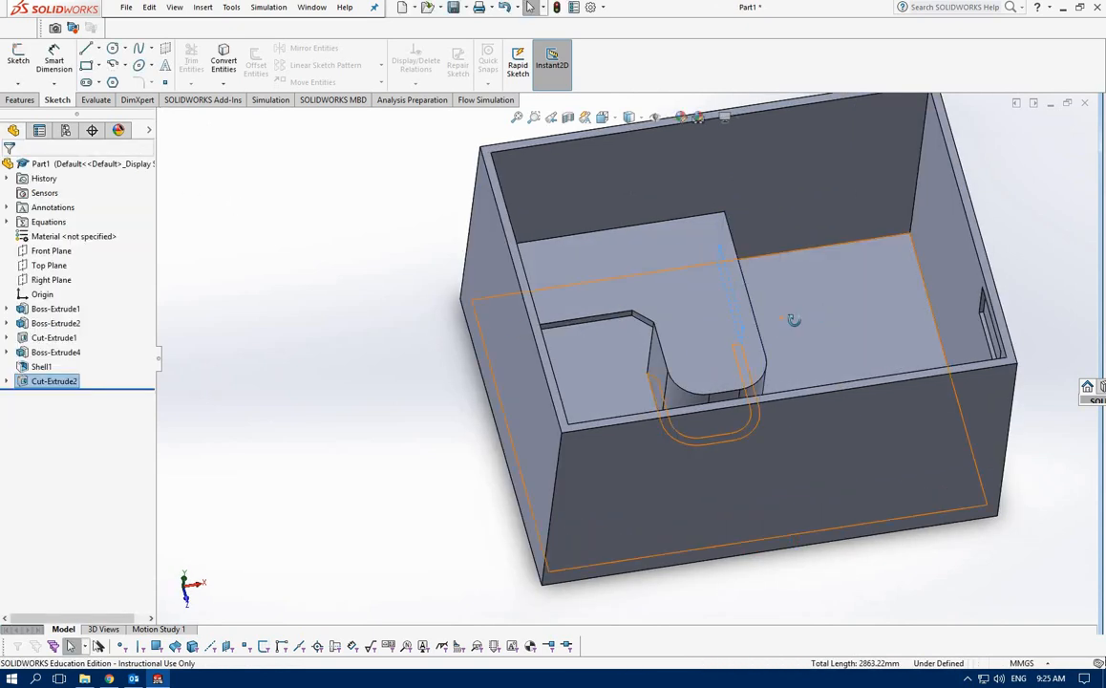
- Inspect the room and the cut block with a section parallel to the Front Plane, offset about -847 mm
{"action": "middle_click_drag", "start_coordinate": [794, 319], "coordinate": [598, 220]}
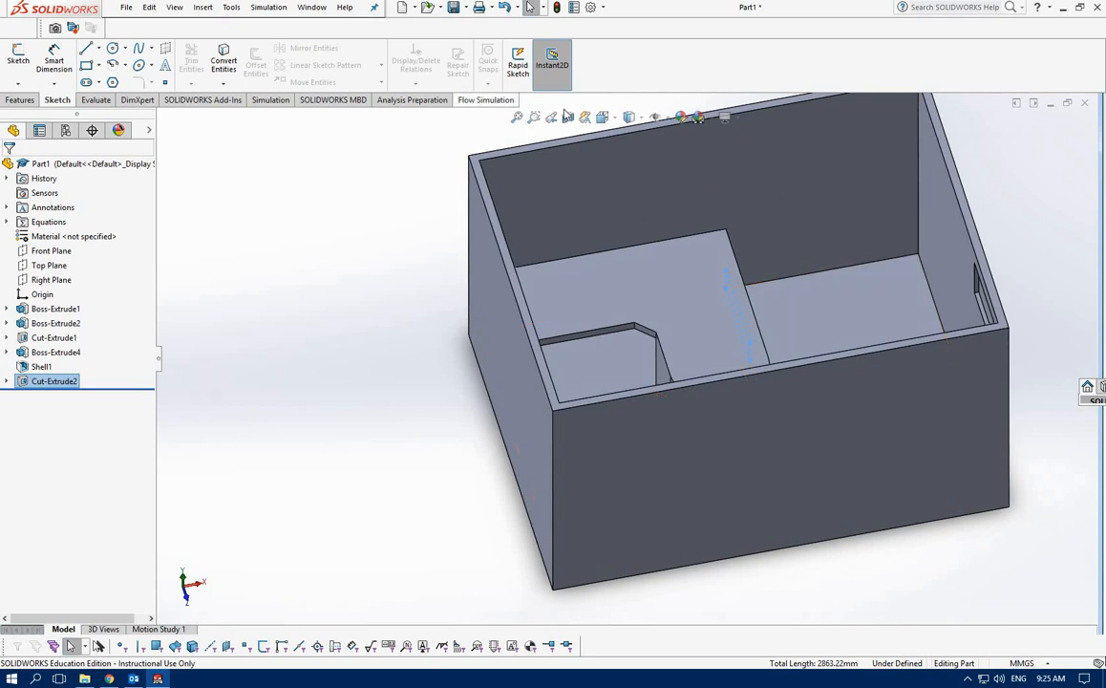
{"action": "left_click", "coordinate": [568, 116]}
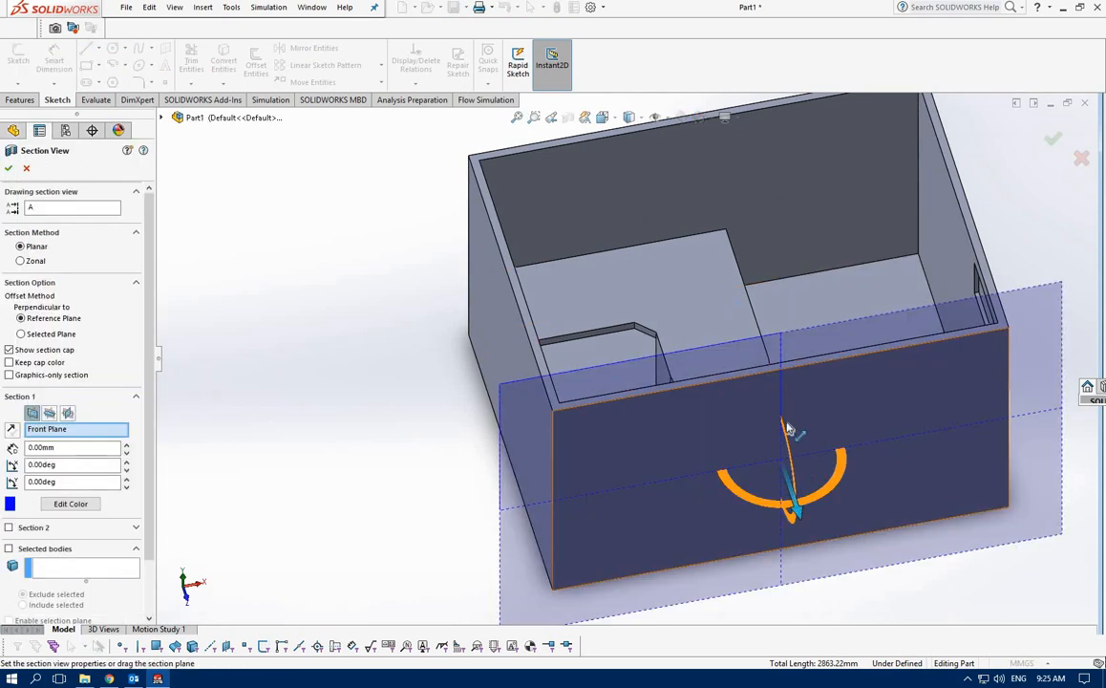
{"action": "left_click_drag", "start_coordinate": [790, 437], "coordinate": [827, 436]}
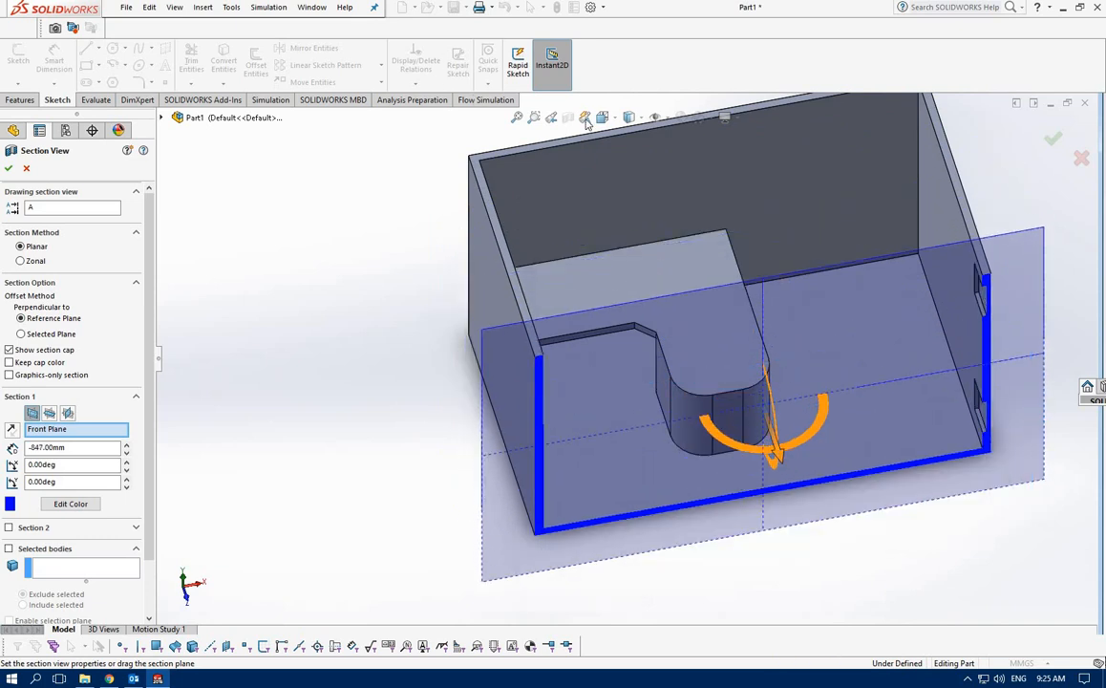
{"action": "left_click", "coordinate": [27, 168]}
- Sketch a corner rectangle about 5268 by 3969 mm on the walls' top face, spanning diagonally opposite outer corners
{"action": "middle_click_drag", "start_coordinate": [344, 304], "coordinate": [514, 262]}
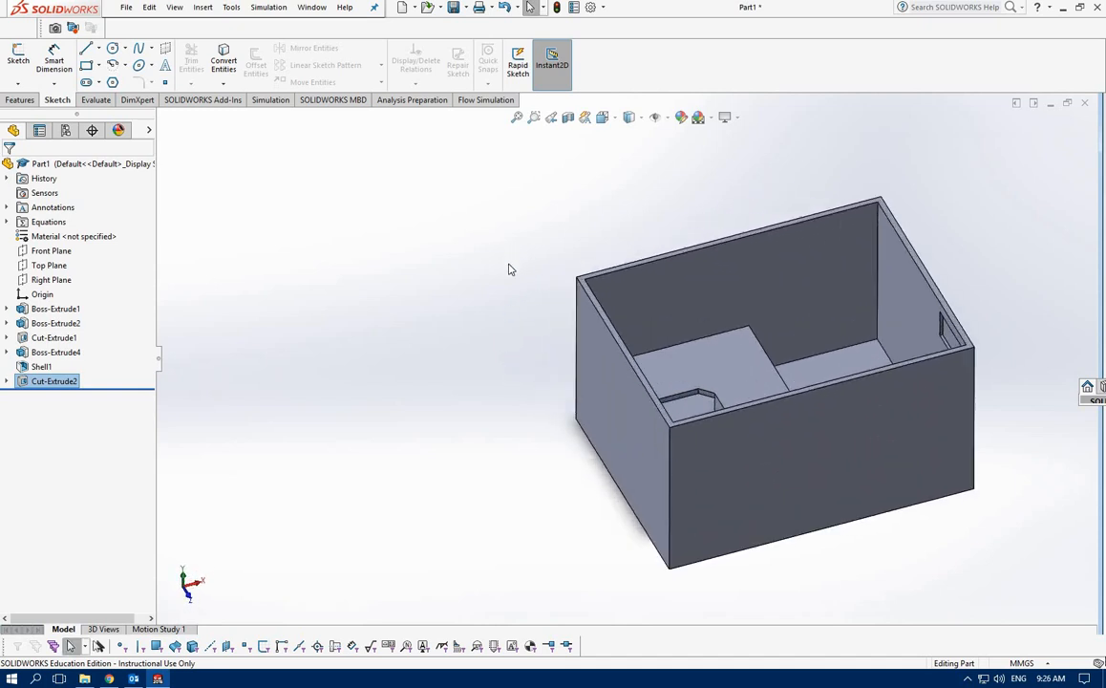
{"action": "middle_click_drag", "start_coordinate": [554, 286], "coordinate": [699, 390]}
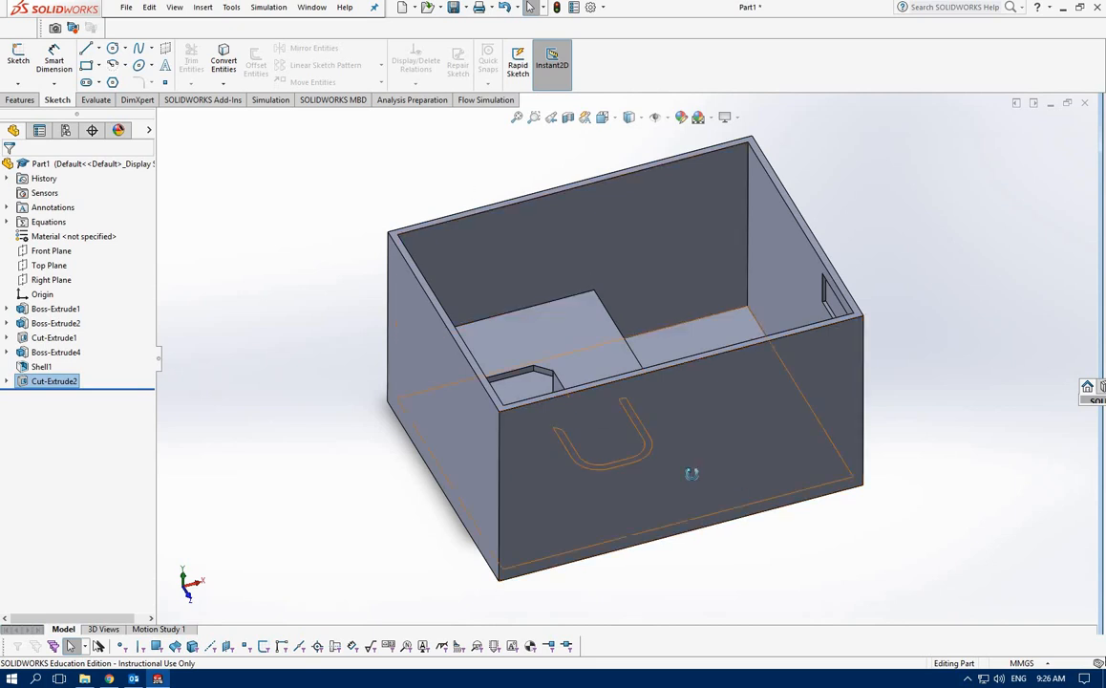
{"action": "middle_click_drag", "start_coordinate": [688, 528], "coordinate": [623, 596]}
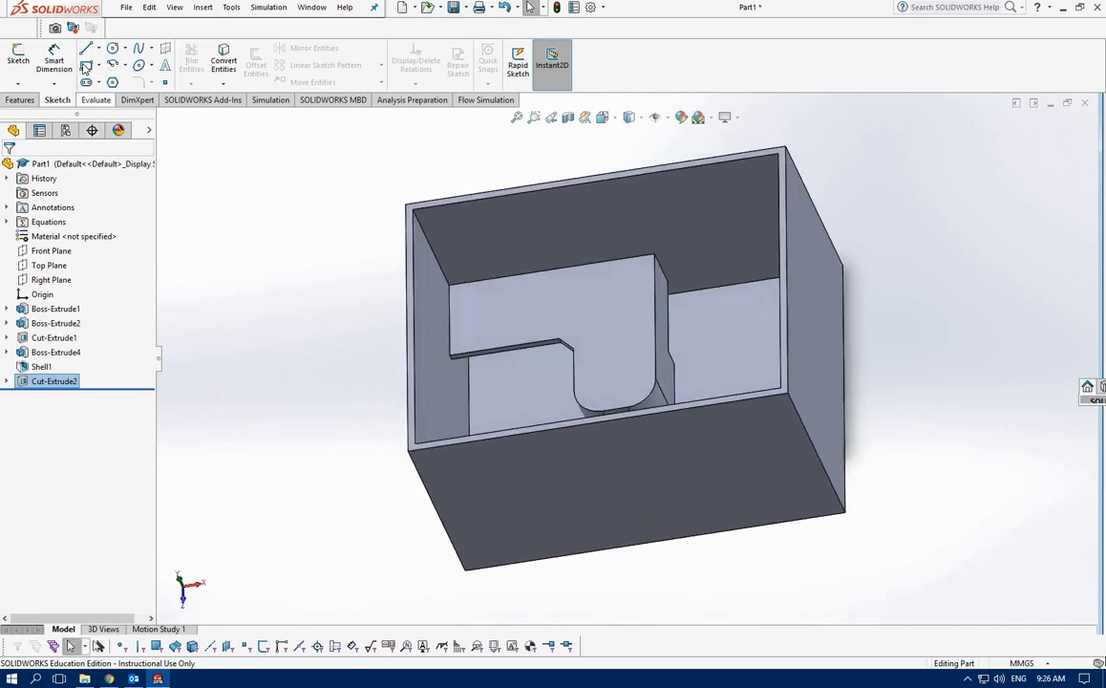
{"action": "left_click", "coordinate": [86, 67]}
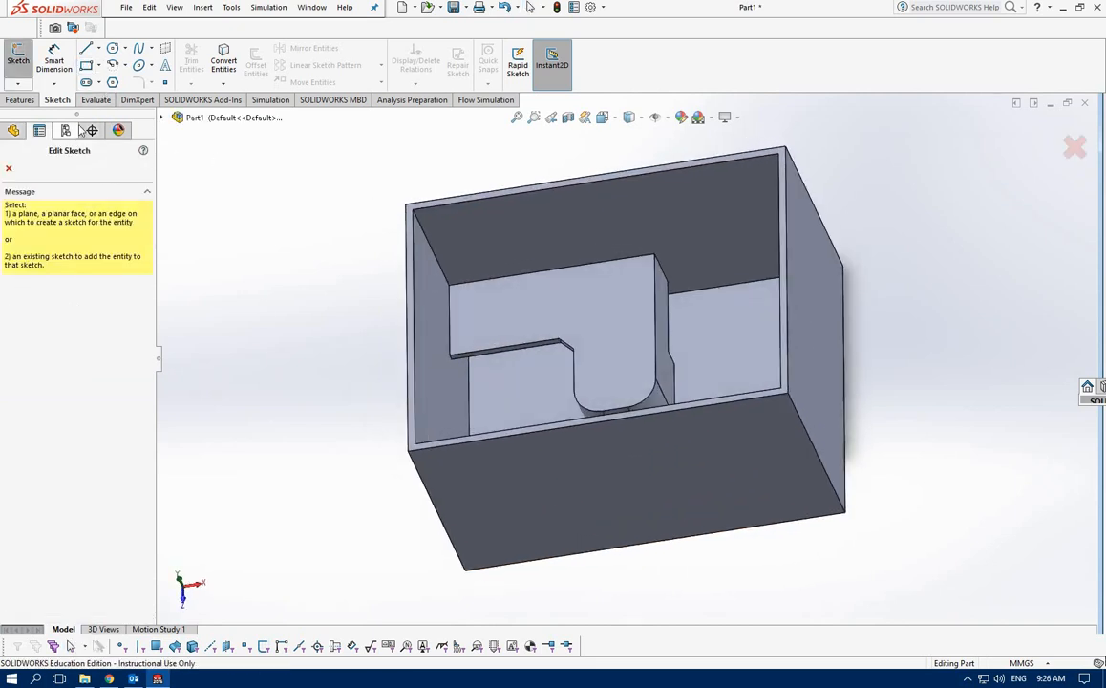
{"action": "left_click", "coordinate": [87, 67]}
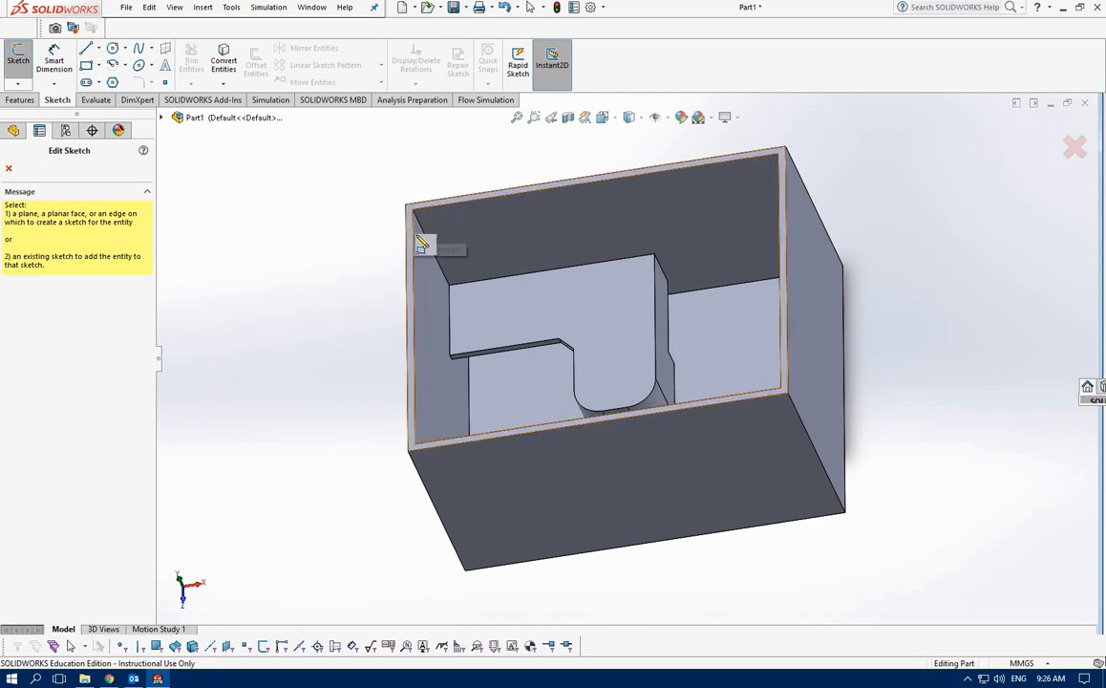
{"action": "left_click", "coordinate": [414, 218]}
{"action": "left_click", "coordinate": [411, 208]}
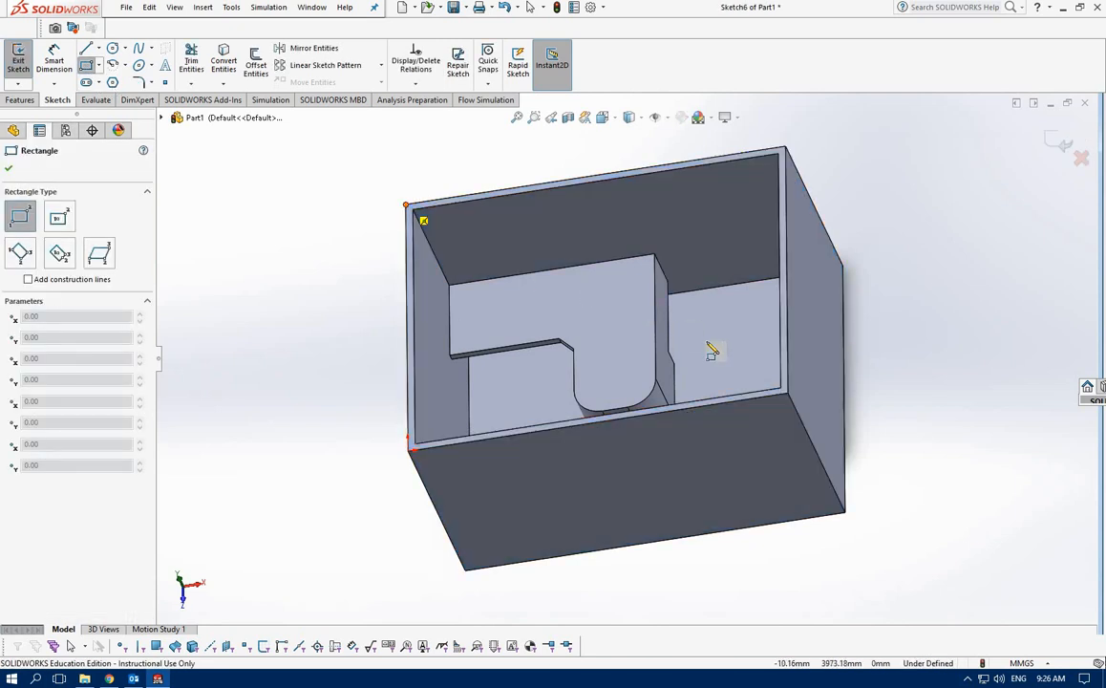
{"action": "left_click", "coordinate": [787, 395]}
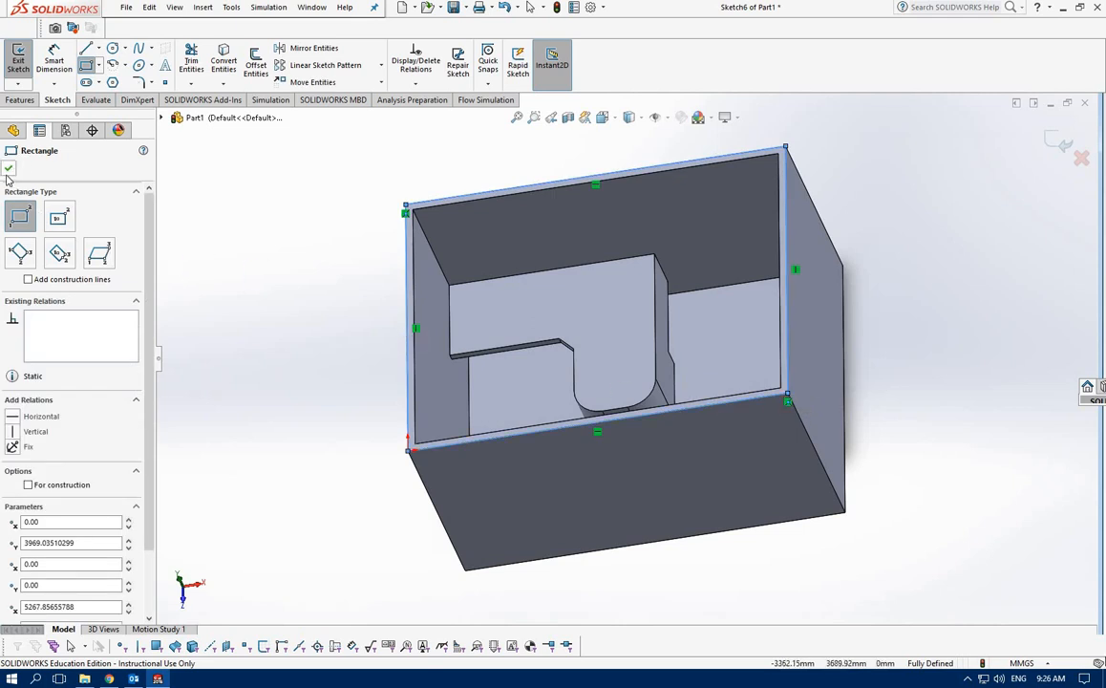
- Extrude the rectangle down into the room with the Up To Next end condition and Merge result off, making a separate body
{"action": "left_click", "coordinate": [19, 100]}
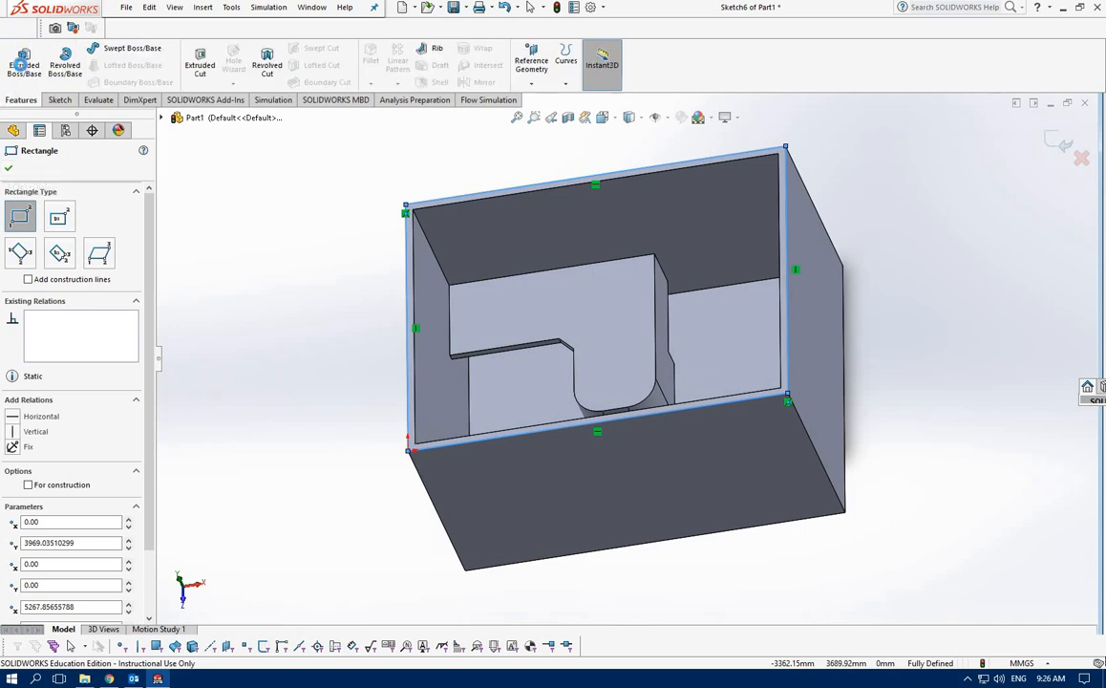
{"action": "left_click", "coordinate": [23, 62]}
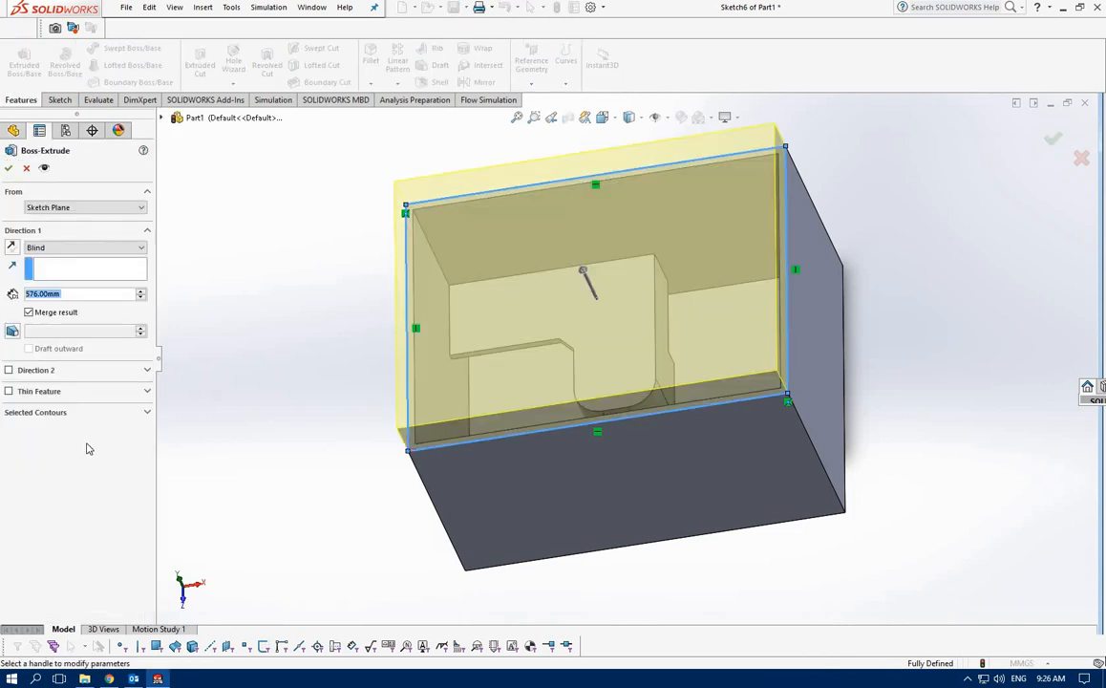
{"action": "left_click", "coordinate": [133, 248]}
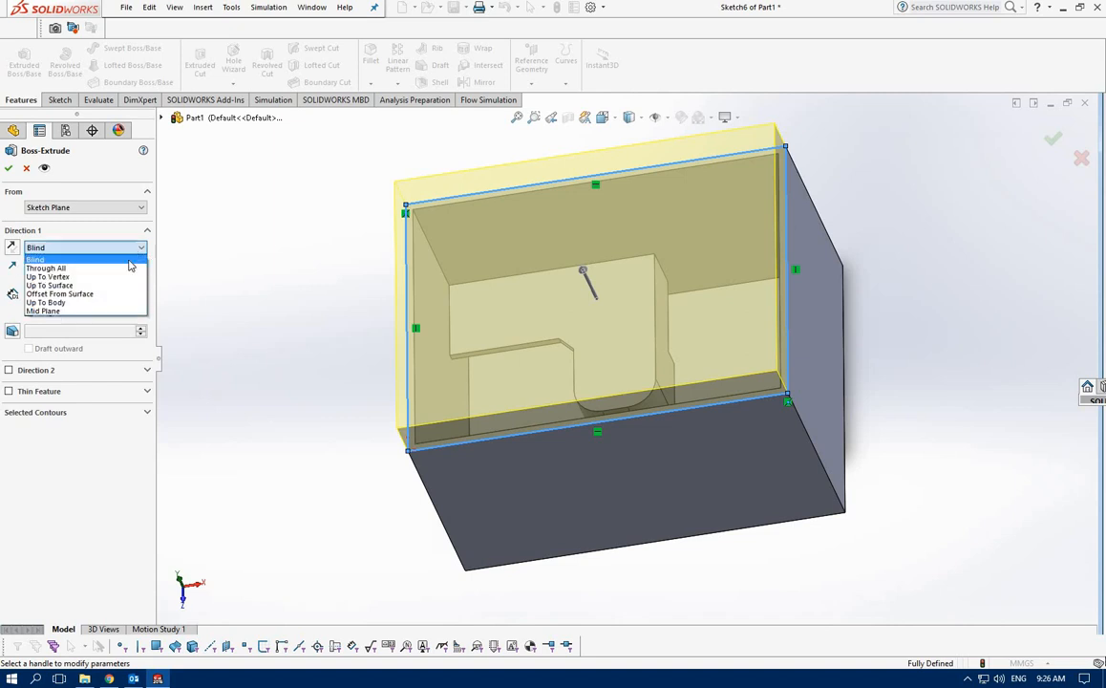
{"action": "left_click", "coordinate": [105, 285]}
{"action": "middle_click_drag", "start_coordinate": [242, 328], "coordinate": [205, 197]}
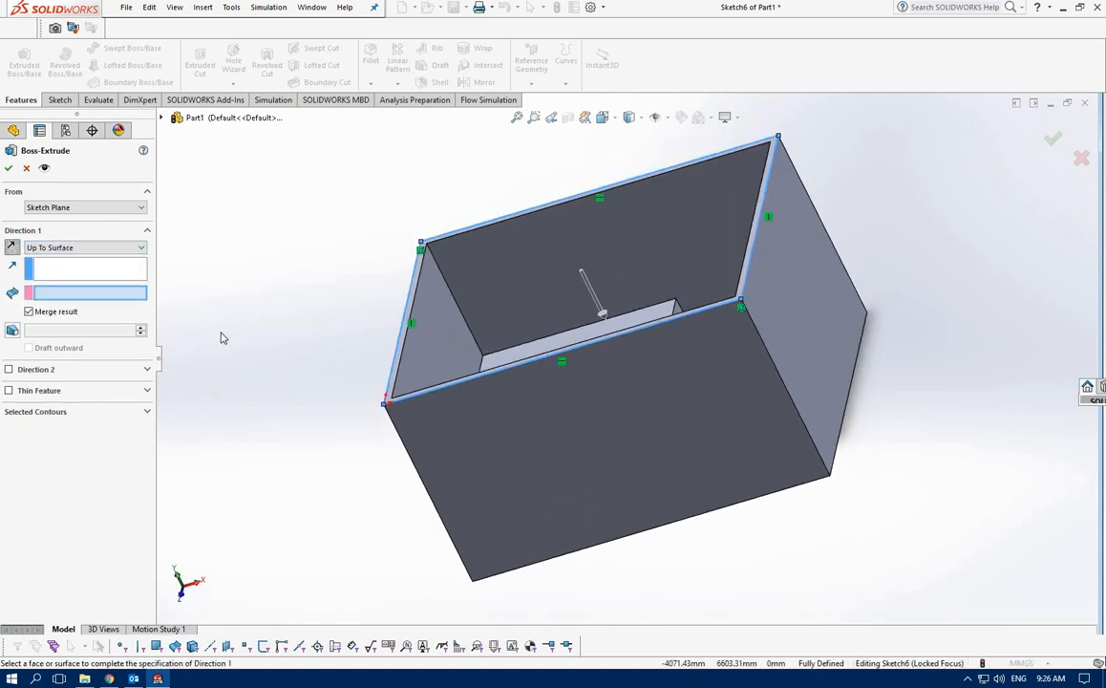
{"action": "middle_click_drag", "start_coordinate": [246, 415], "coordinate": [229, 396]}
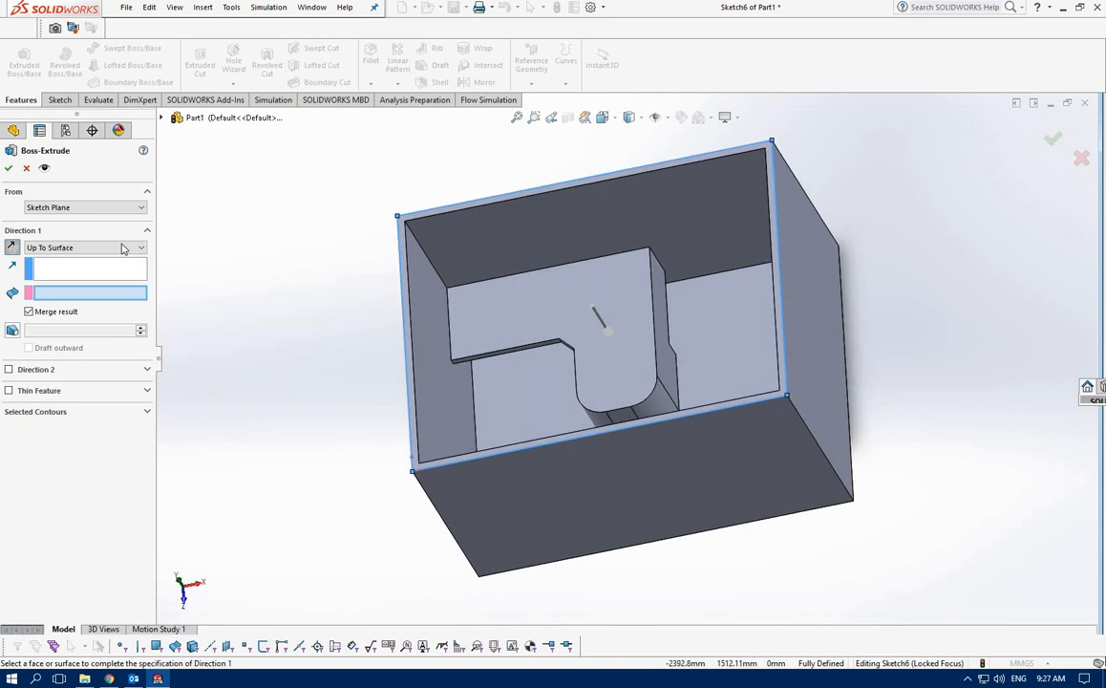
{"action": "left_click", "coordinate": [122, 248]}
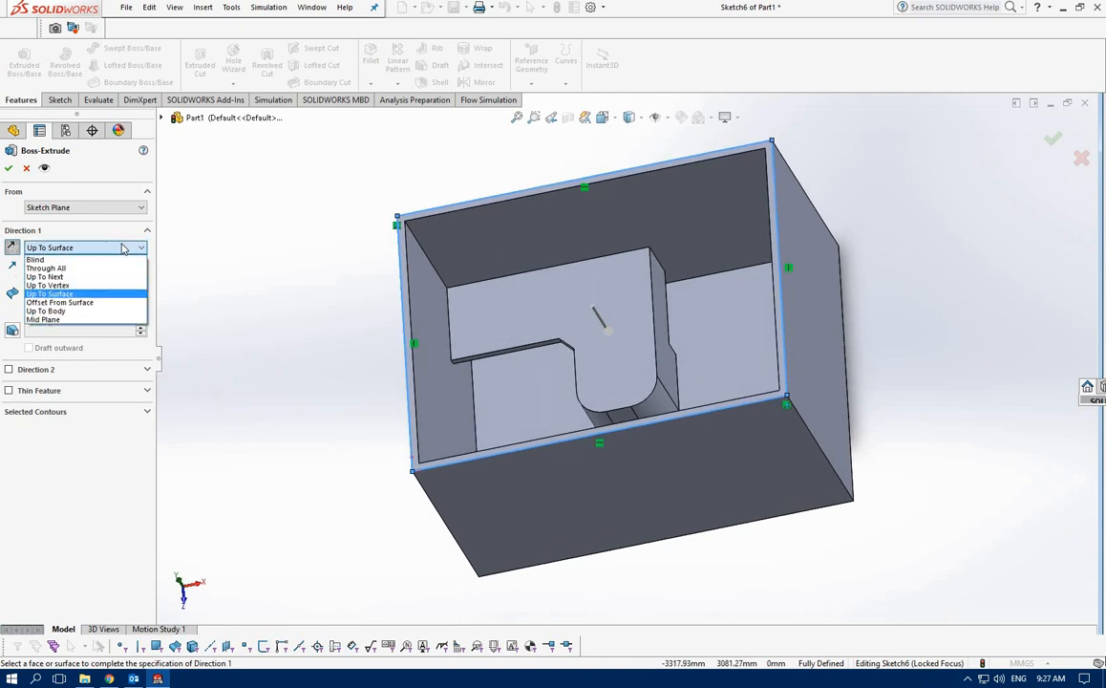
{"action": "left_click", "coordinate": [48, 276]}
{"action": "middle_click_drag", "start_coordinate": [358, 392], "coordinate": [378, 415]}
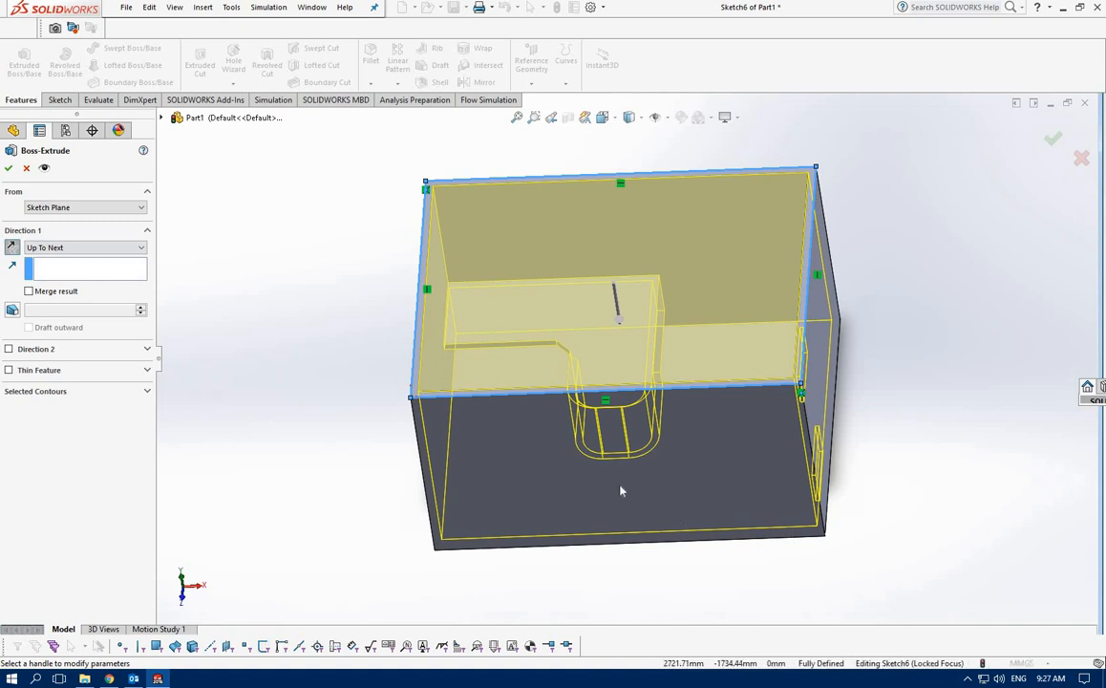
{"action": "left_click", "coordinate": [8, 169]}
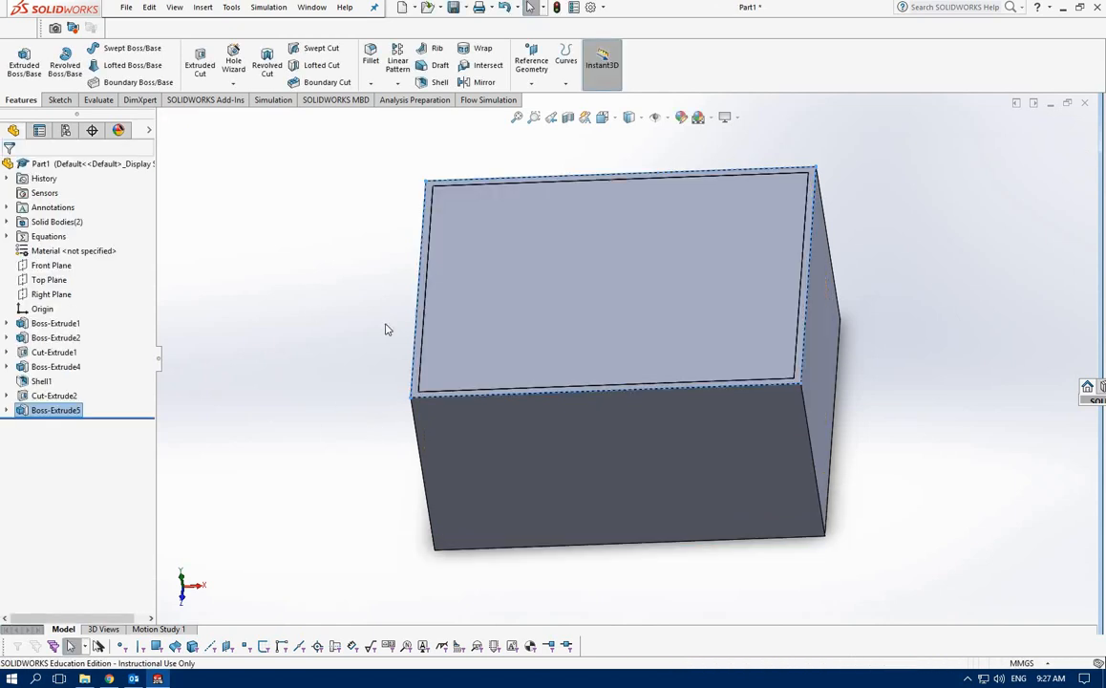
- Set up a Combine Subtract with the Boss-Extrude5 body as main body and the Cut-Extrude2 room body as the one to subtract
{"action": "left_click", "coordinate": [203, 8]}
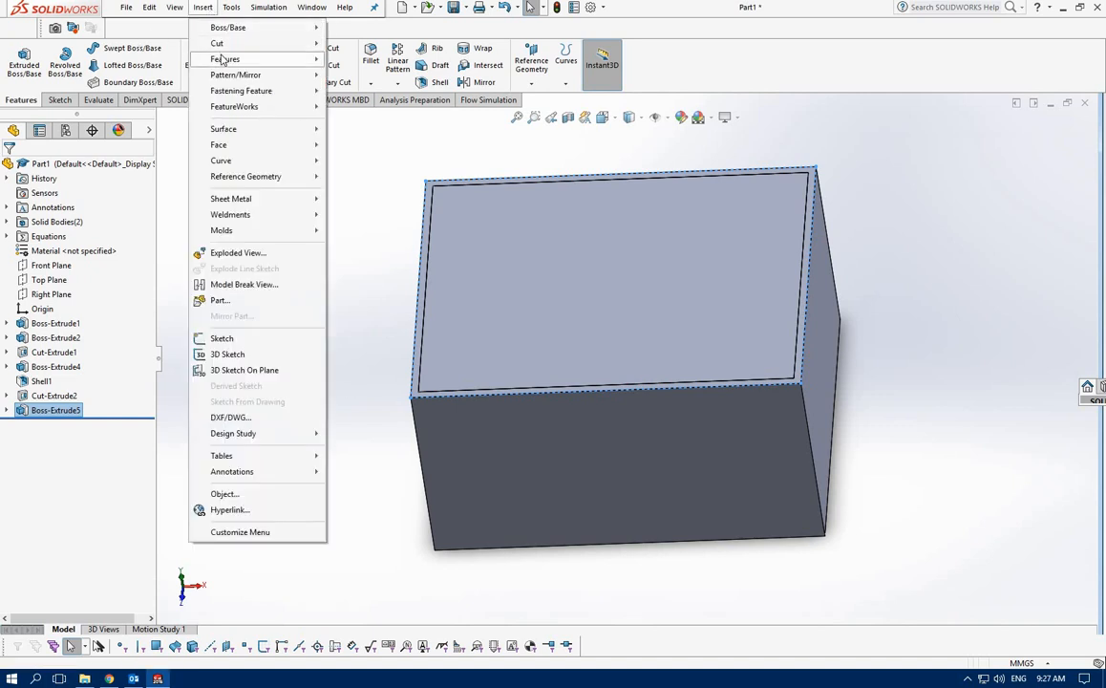
{"action": "mouse_move", "coordinate": [223, 60]}
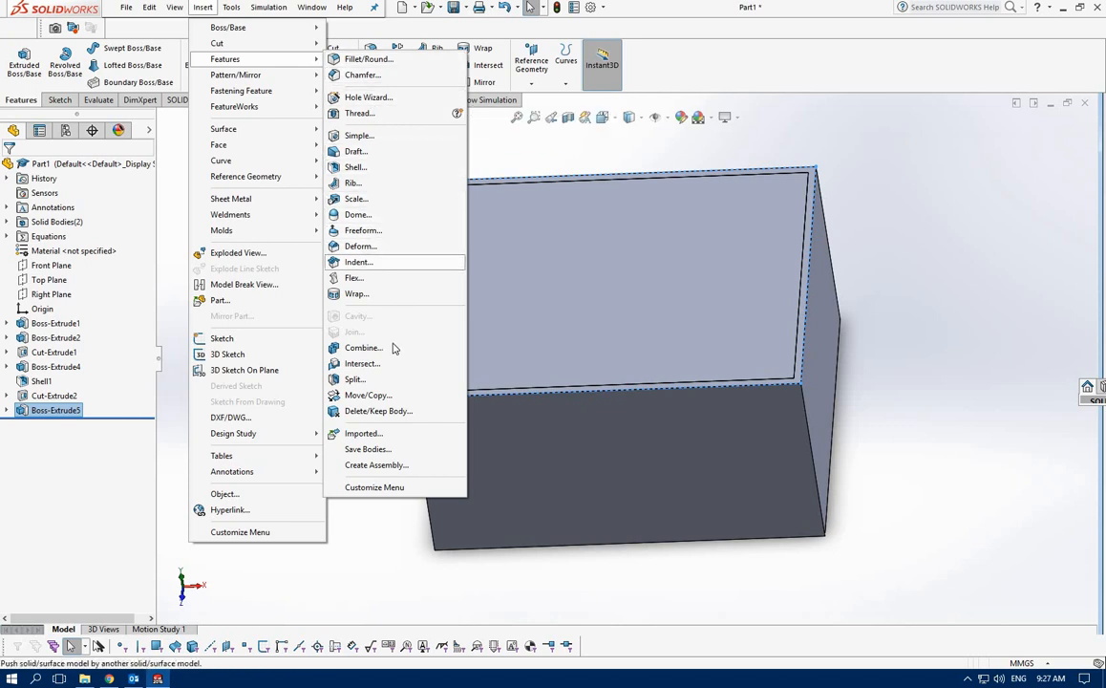
{"action": "left_click", "coordinate": [363, 348]}
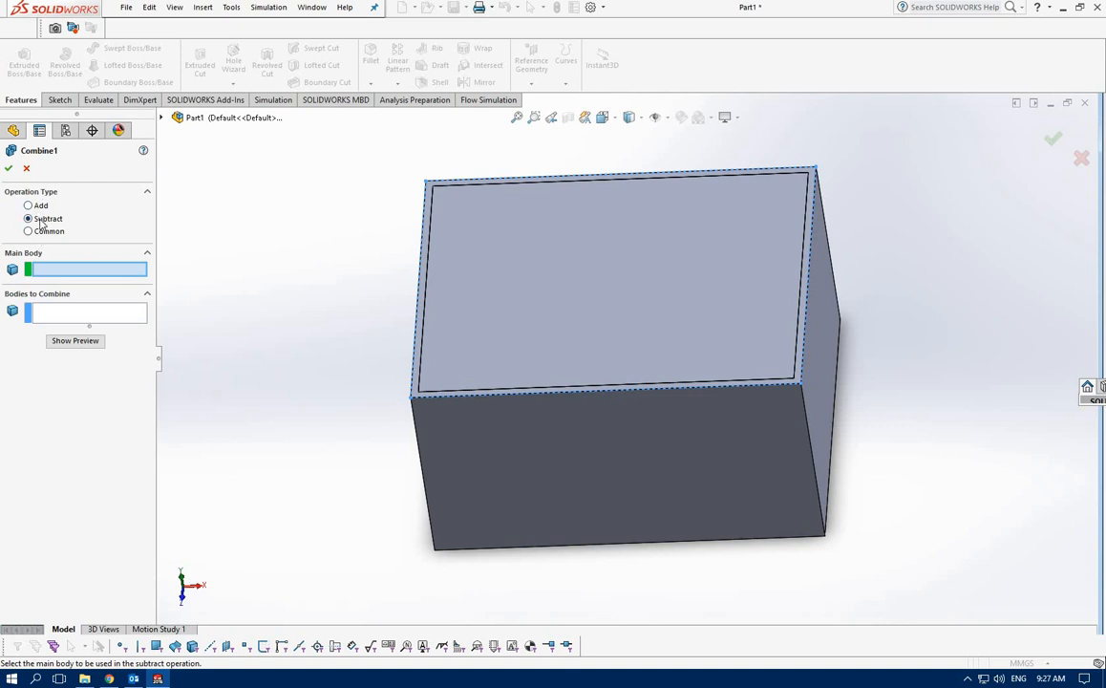
{"action": "left_click", "coordinate": [164, 117]}
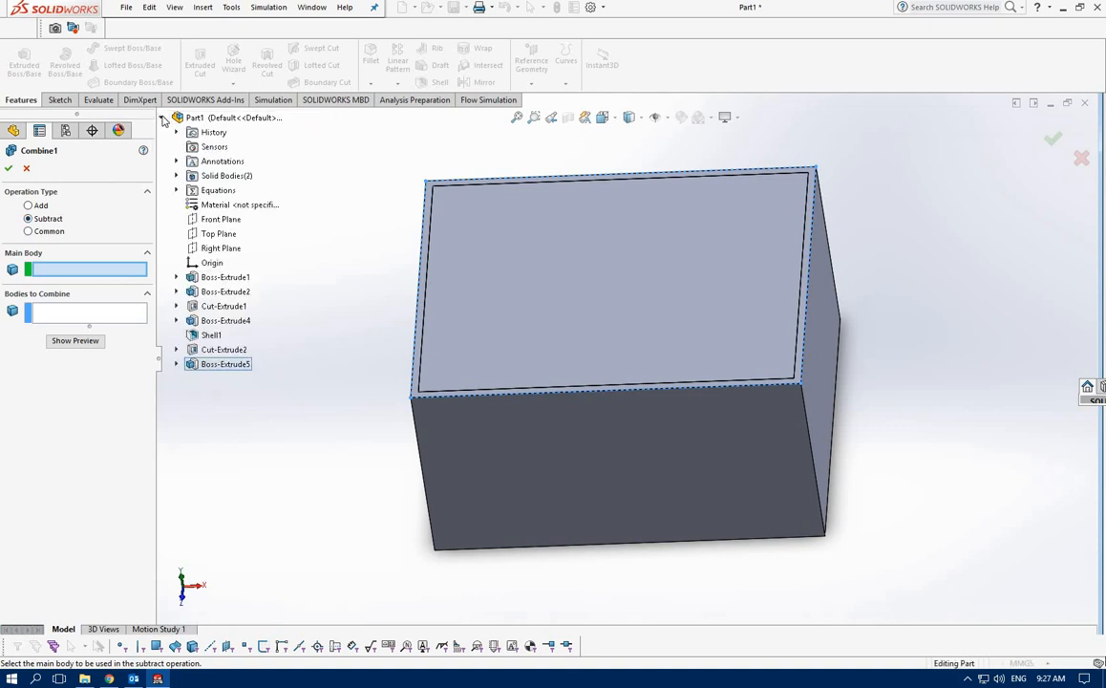
{"action": "left_click", "coordinate": [176, 175]}
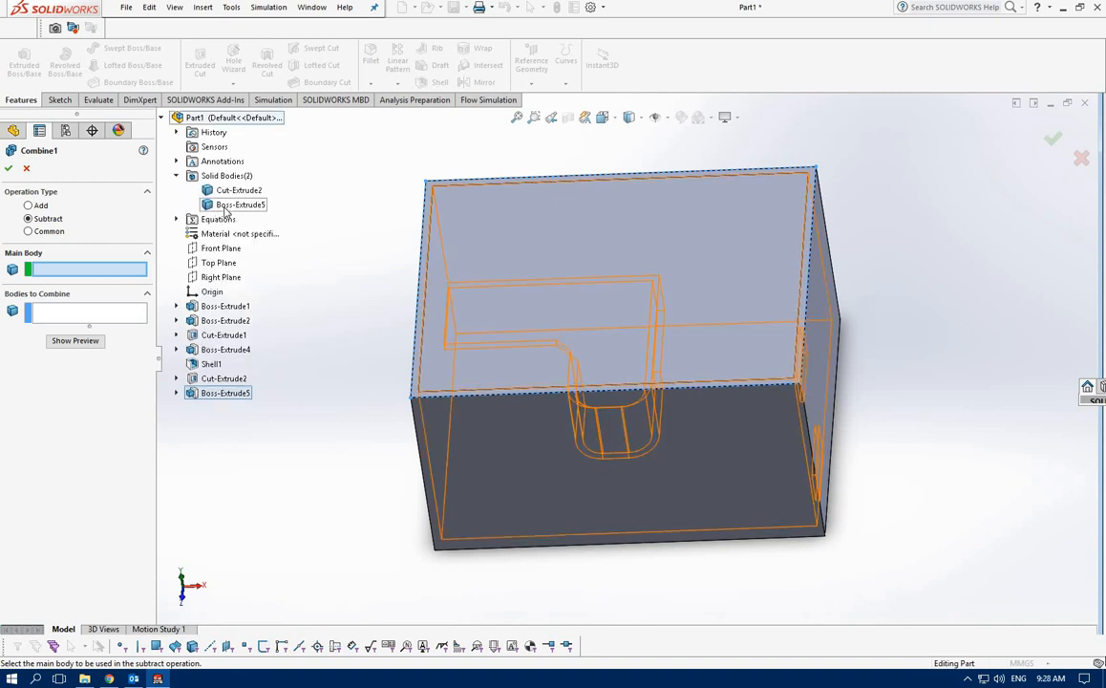
{"action": "left_click", "coordinate": [219, 210]}
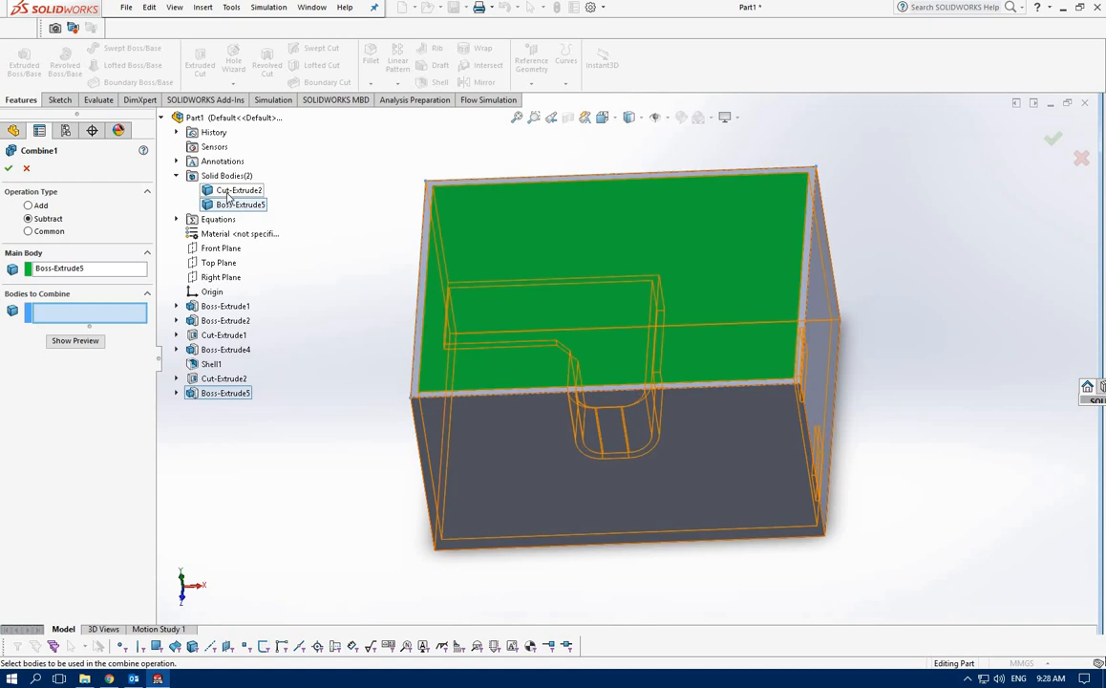
{"action": "left_click", "coordinate": [230, 192]}
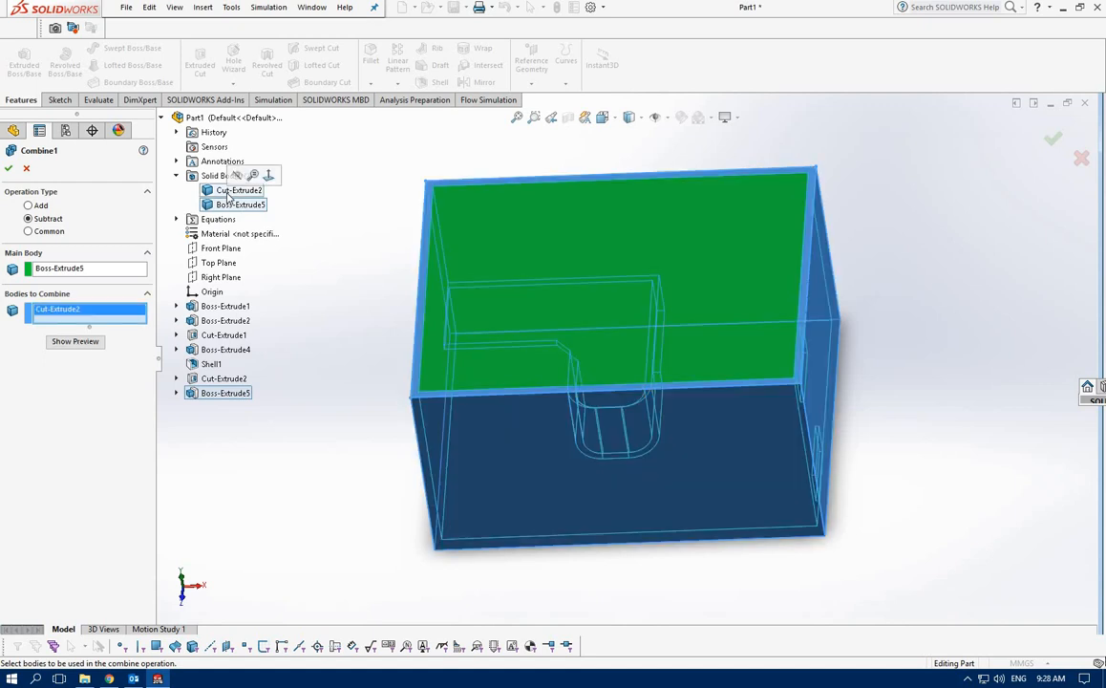
- Preview the body subtraction from several sides, accept it, and view the remaining solid
{"action": "left_click", "coordinate": [75, 341]}
{"action": "middle_click_drag", "start_coordinate": [358, 455], "coordinate": [613, 570]}
{"action": "scroll", "coordinate": [544, 417], "scroll_direction": "down", "scroll_amount": 5}
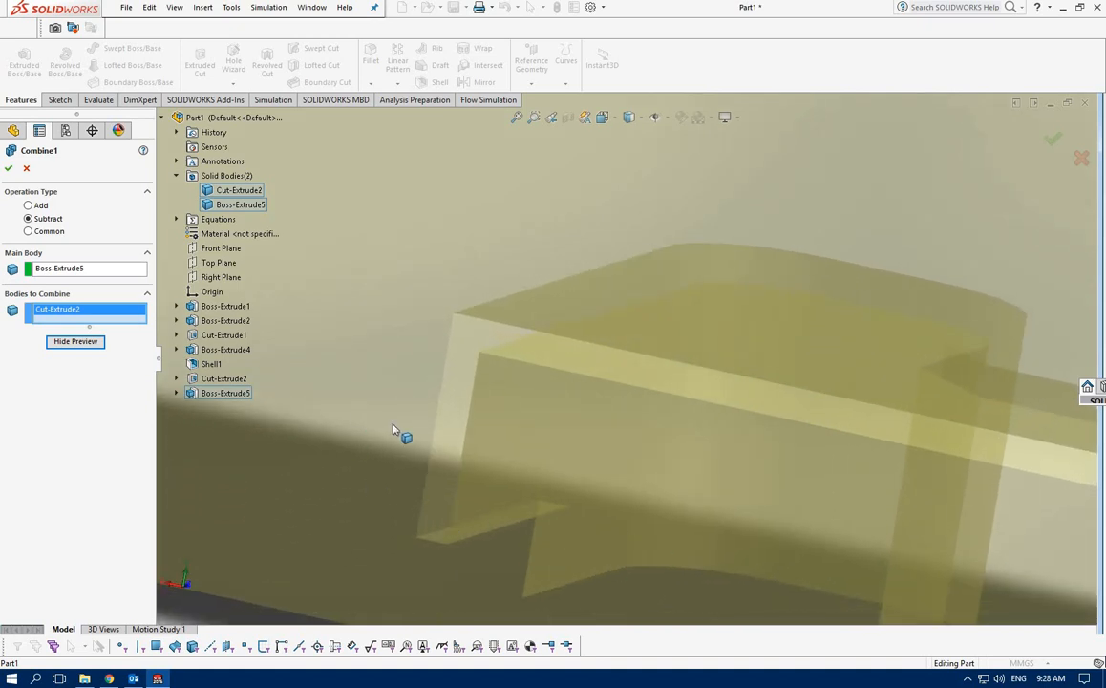
{"action": "scroll", "coordinate": [411, 432], "scroll_direction": "up", "scroll_amount": 5}
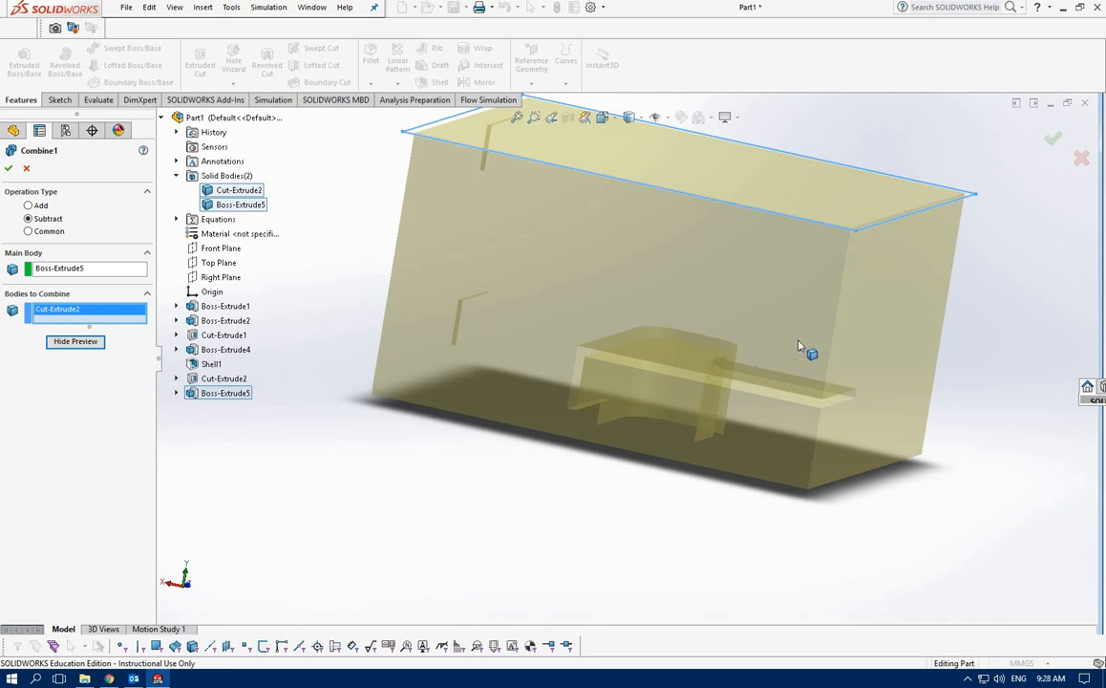
{"action": "middle_click_drag", "start_coordinate": [693, 294], "coordinate": [621, 344]}
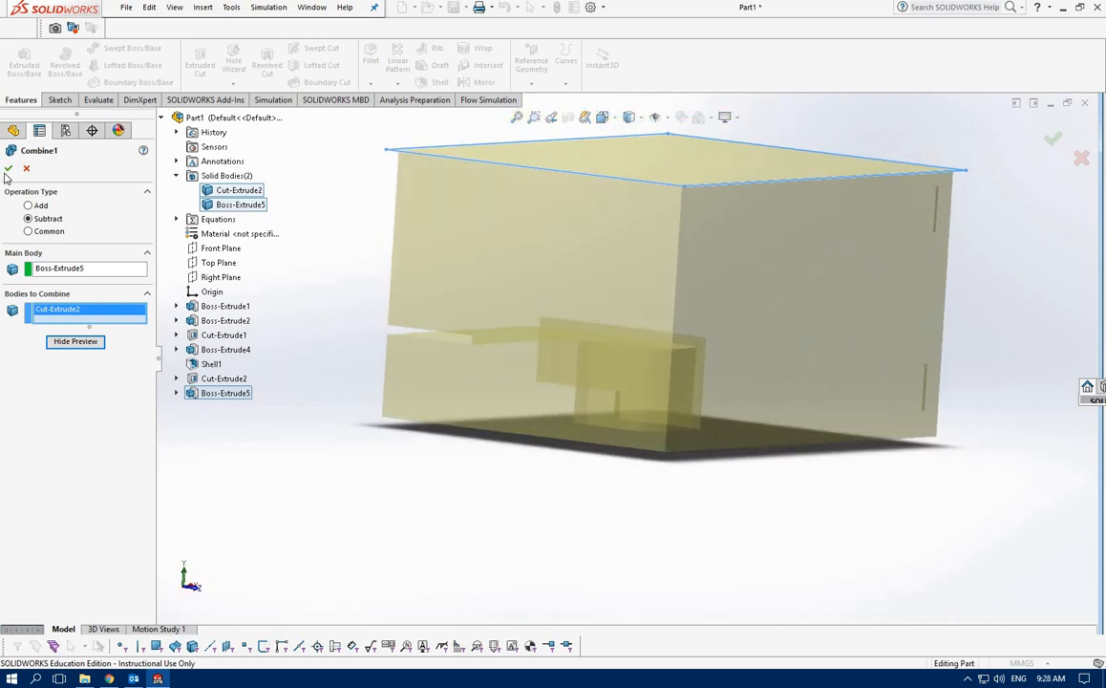
{"action": "left_click", "coordinate": [7, 168]}
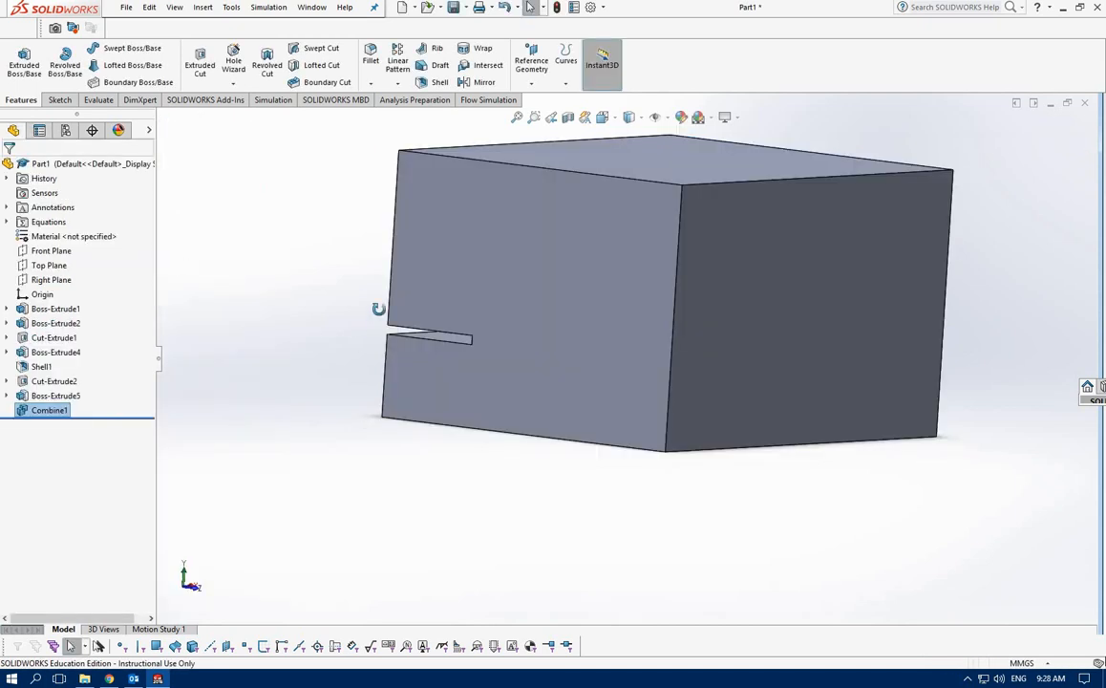
{"action": "middle_click_drag", "start_coordinate": [378, 308], "coordinate": [341, 348]}
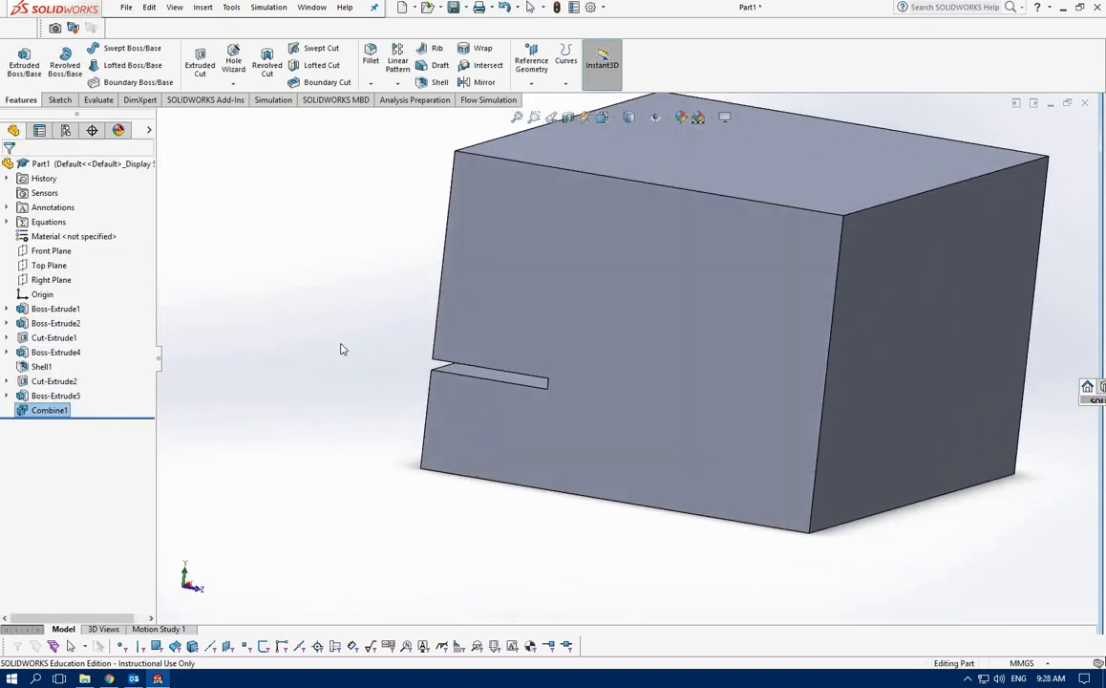
- Start a Save As of the part and create a MyOffice folder inside ANSYS WORKSHOP > AP12 as the destination
{"action": "left_click", "coordinate": [126, 8]}
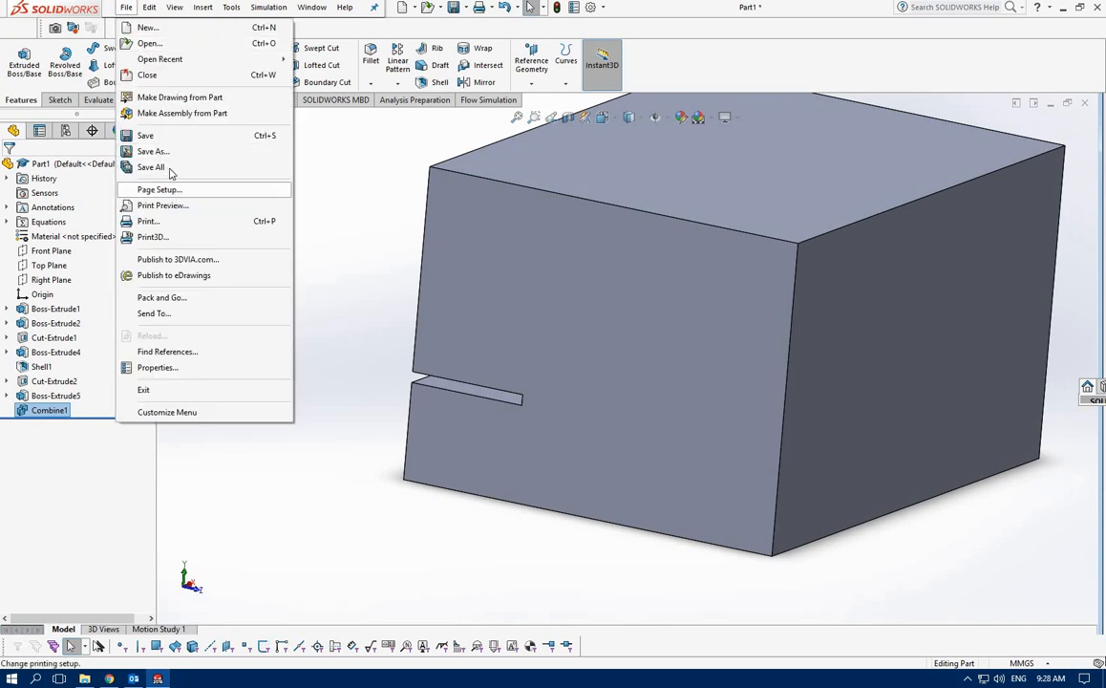
{"action": "left_click", "coordinate": [174, 158]}
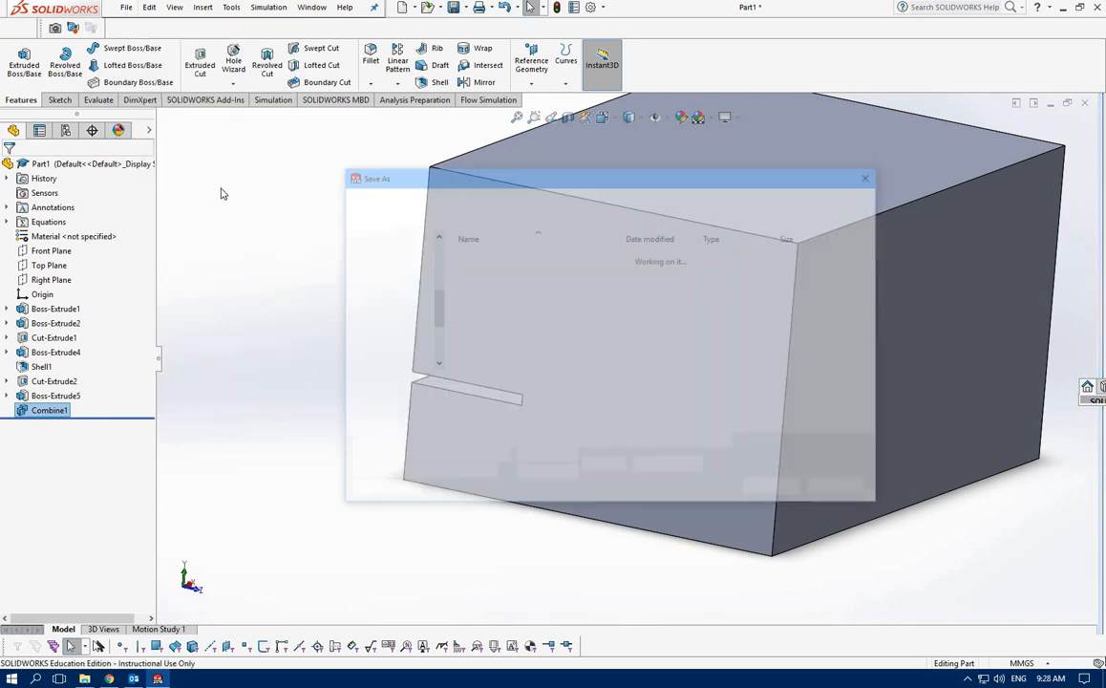
{"action": "left_click", "coordinate": [543, 200]}
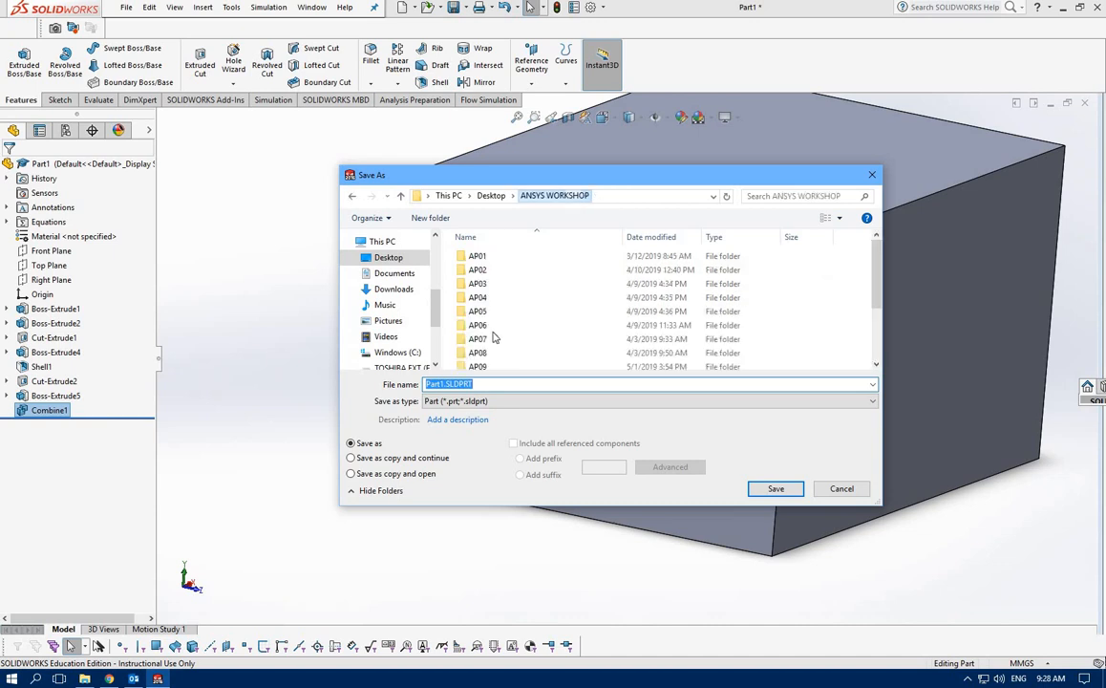
{"action": "scroll", "coordinate": [492, 330], "scroll_direction": "down", "scroll_amount": 2}
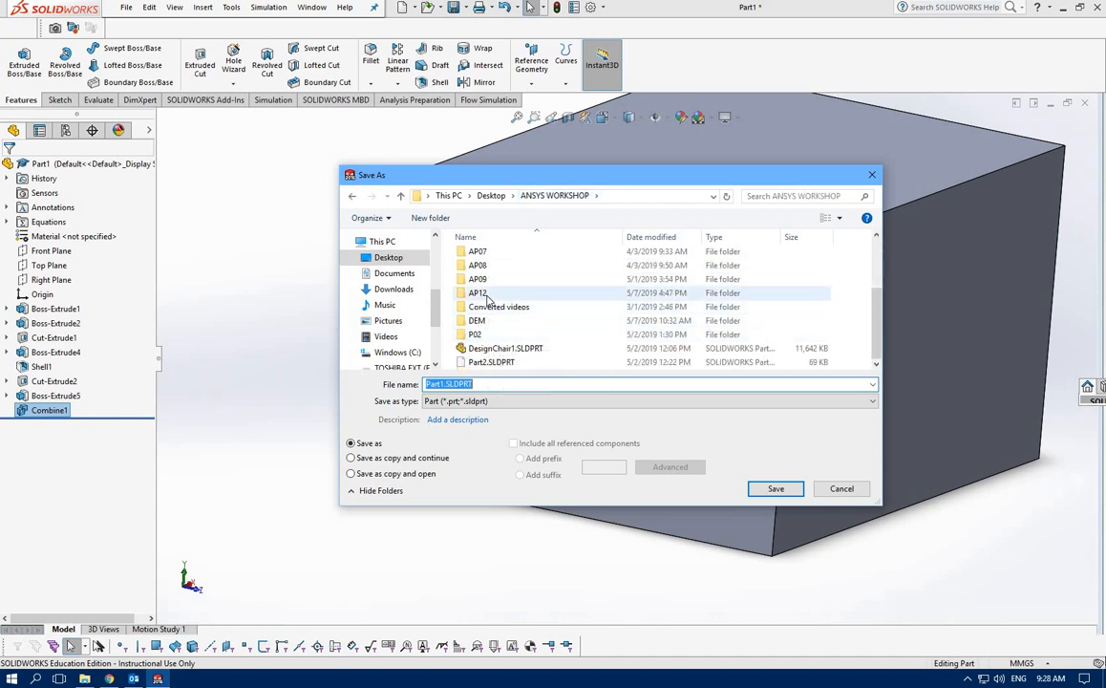
{"action": "double_click", "coordinate": [484, 294]}
{"action": "left_click", "coordinate": [430, 218]}
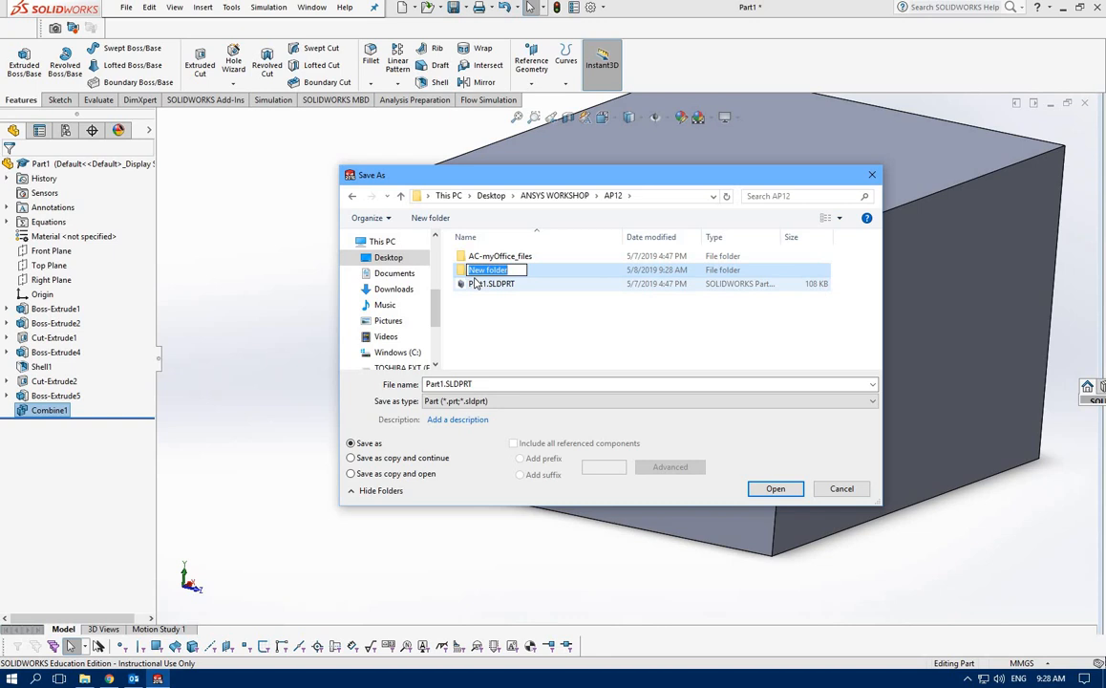
{"action": "type", "text": "M"}
{"action": "key", "text": "Return"}
{"action": "key", "text": "Return"}
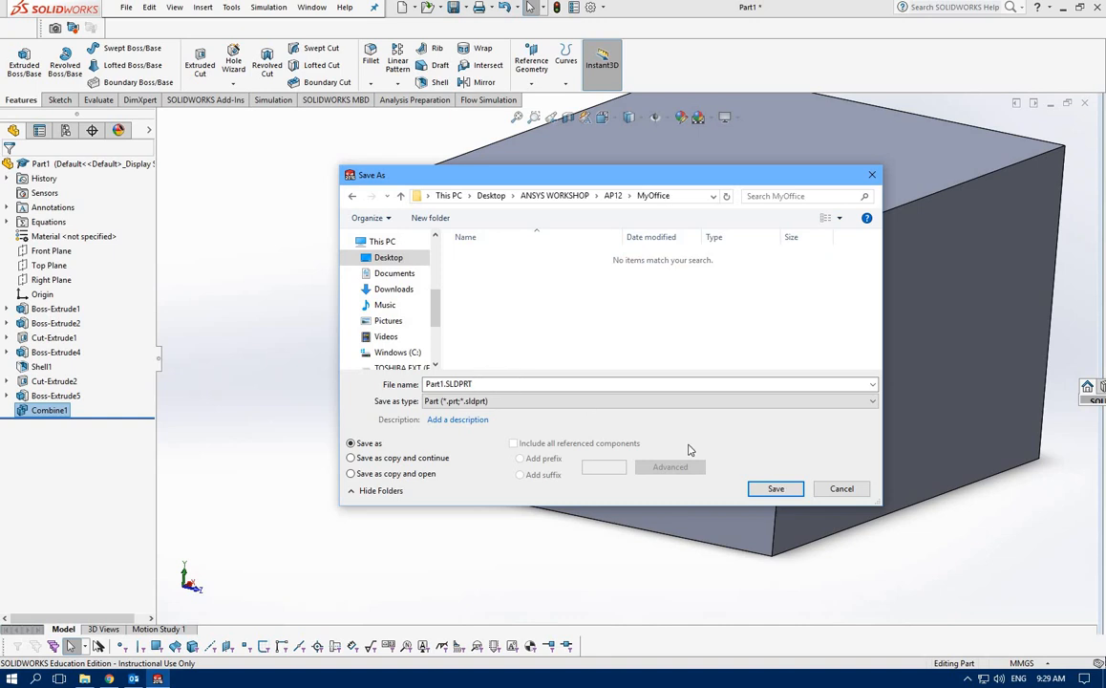
- Export the interior volume in IGES format as MyOffice in the new folder
{"action": "double_click", "coordinate": [538, 386]}
{"action": "left_click", "coordinate": [518, 402]}
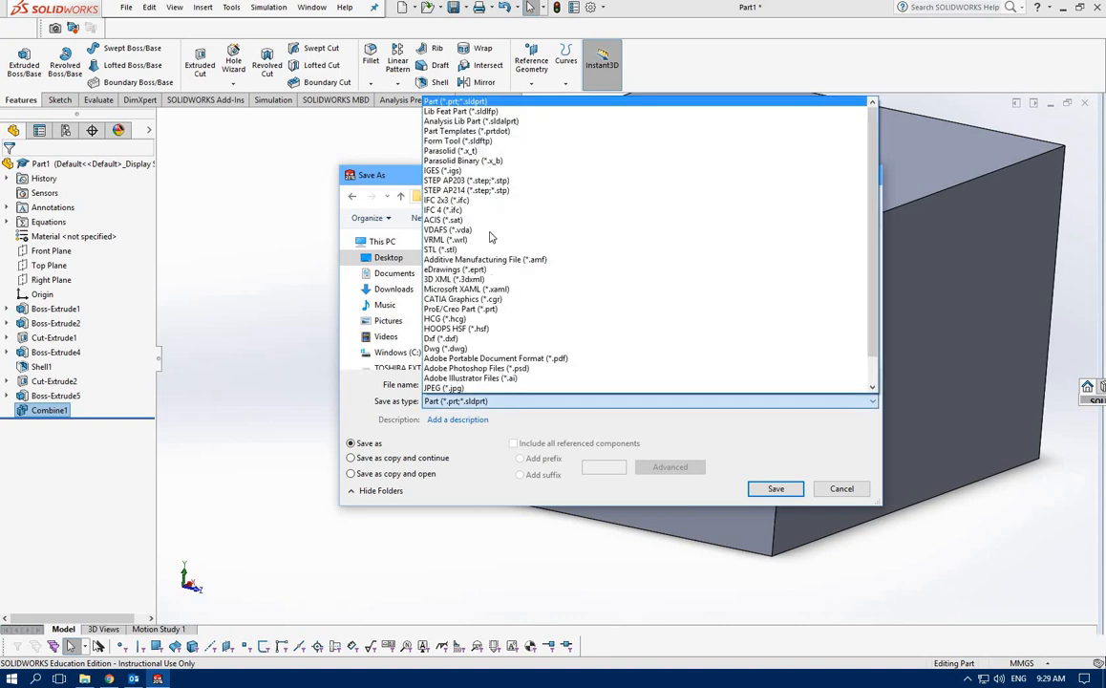
{"action": "left_click", "coordinate": [487, 170]}
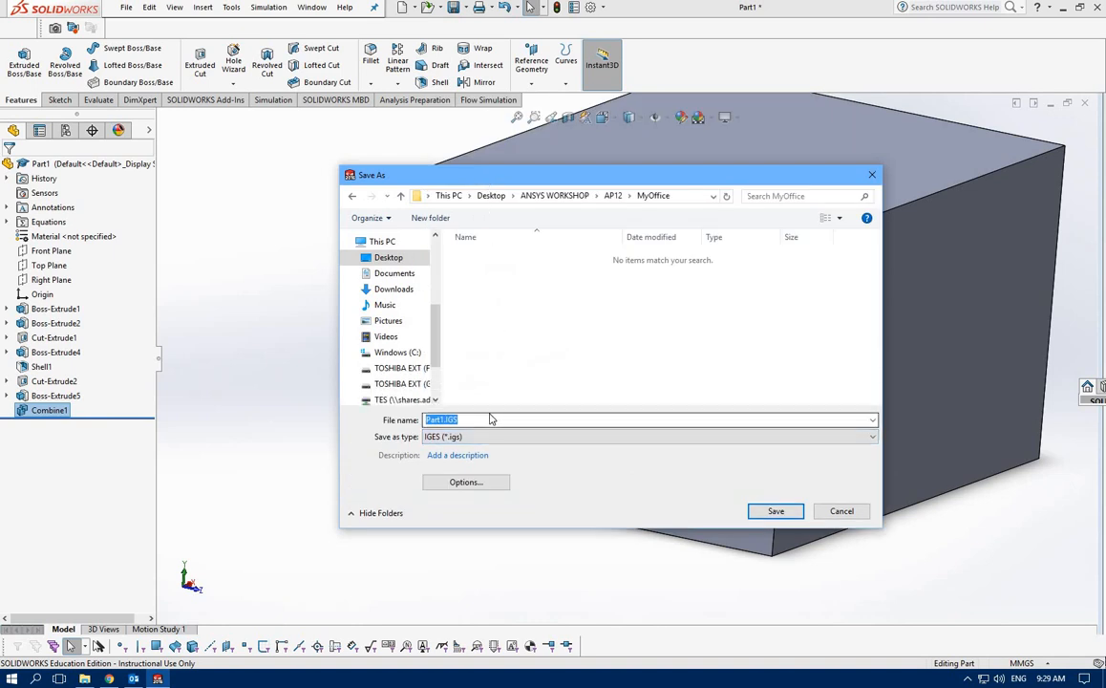
{"action": "key", "text": "m"}
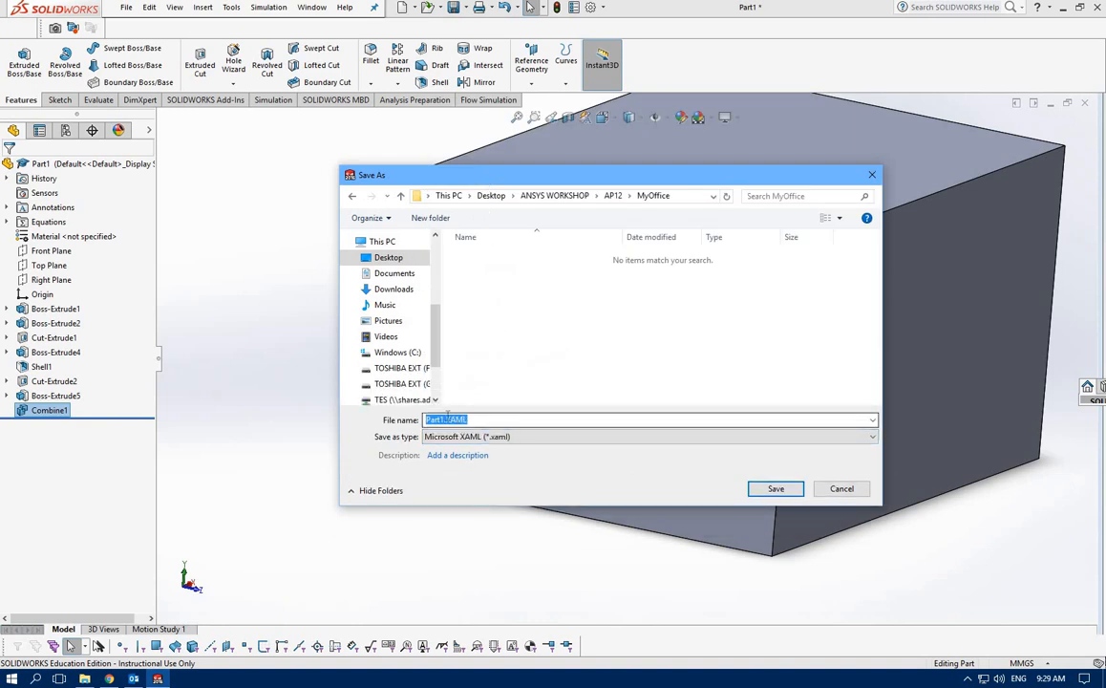
{"action": "left_click", "coordinate": [459, 436]}
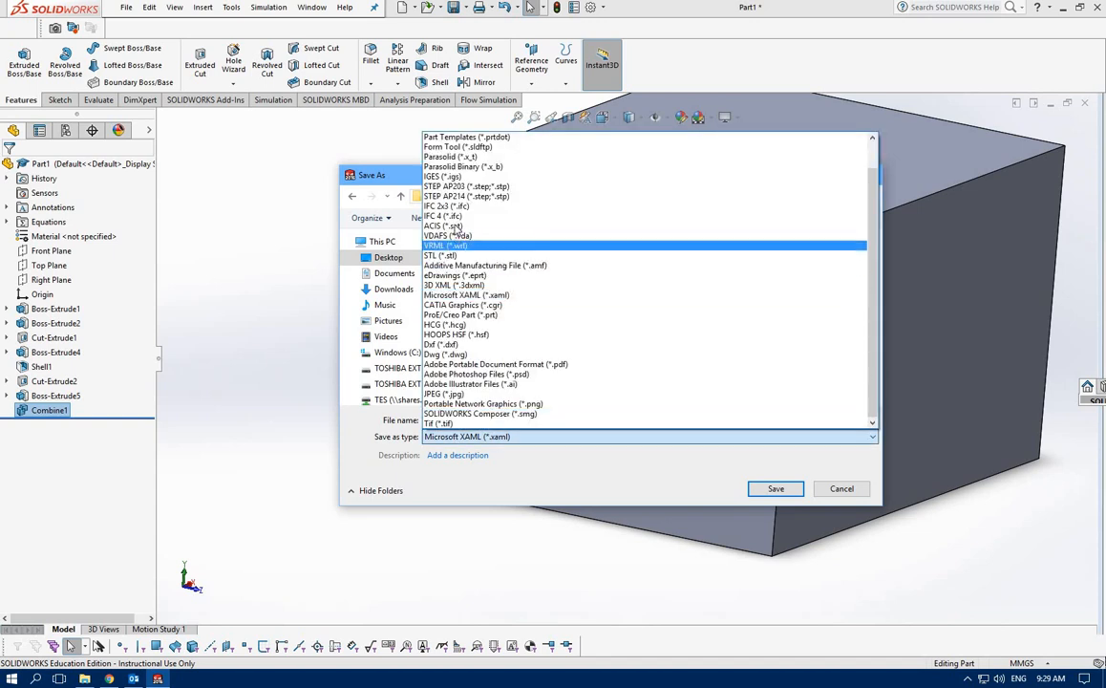
{"action": "left_click", "coordinate": [459, 175]}
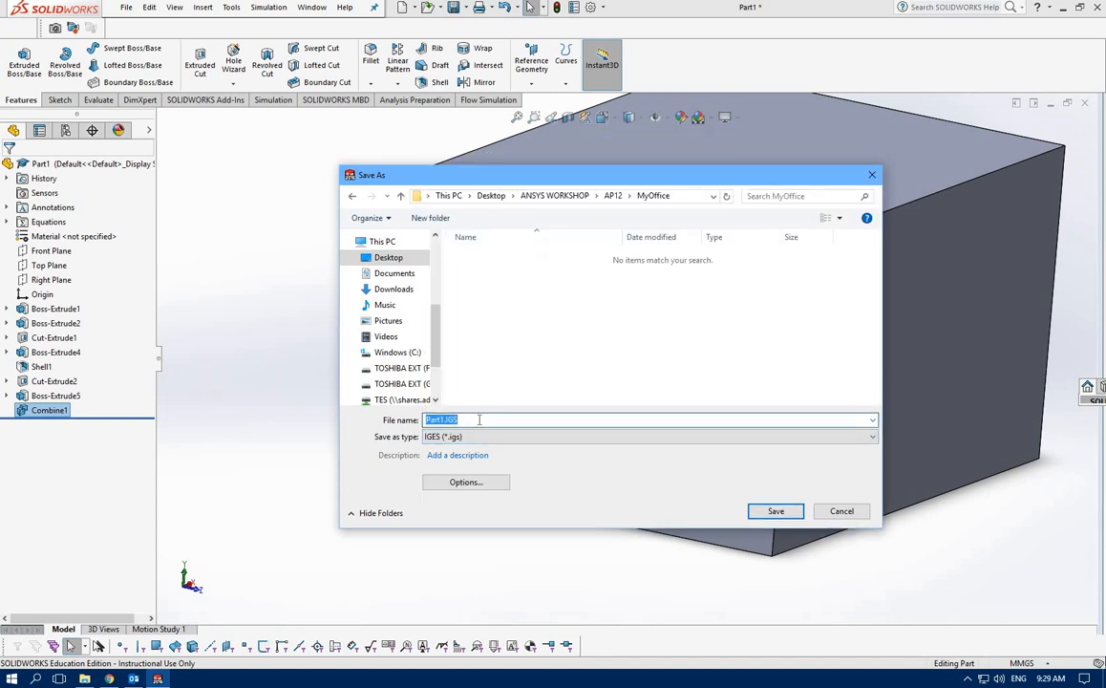
{"action": "type", "text": "MyOffice"}
{"action": "left_click", "coordinate": [775, 513]}
{"action": "left_click", "coordinate": [602, 324]}
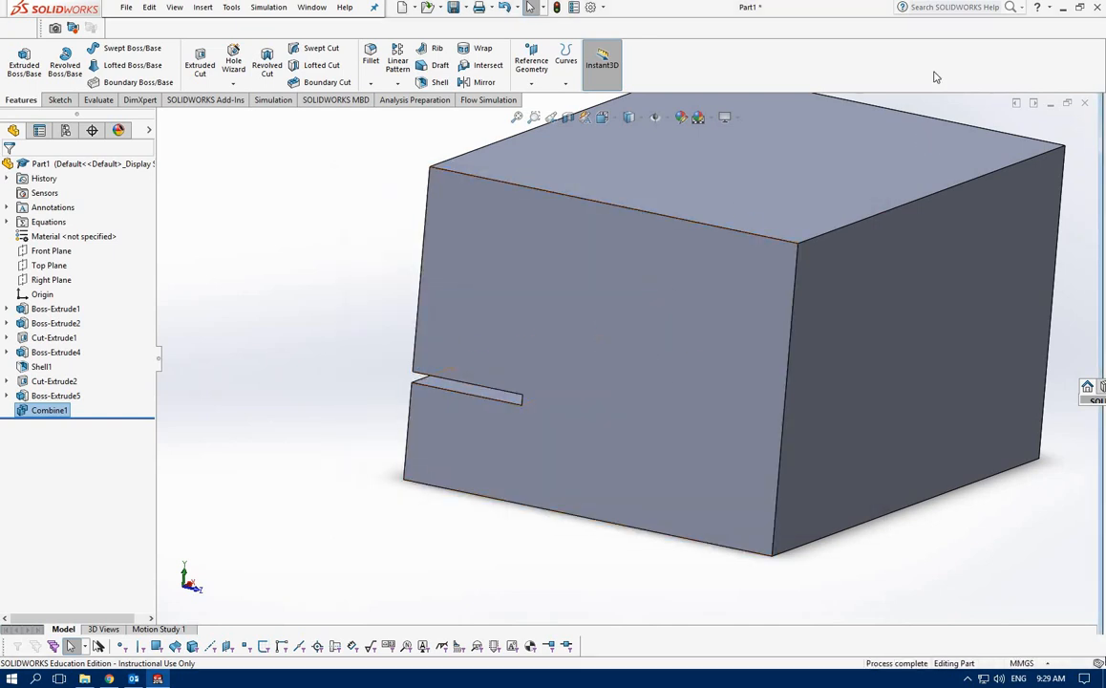
- Minimise SOLIDWORKS and launch ANSYS Workbench 18.2
{"action": "left_click", "coordinate": [1065, 8]}
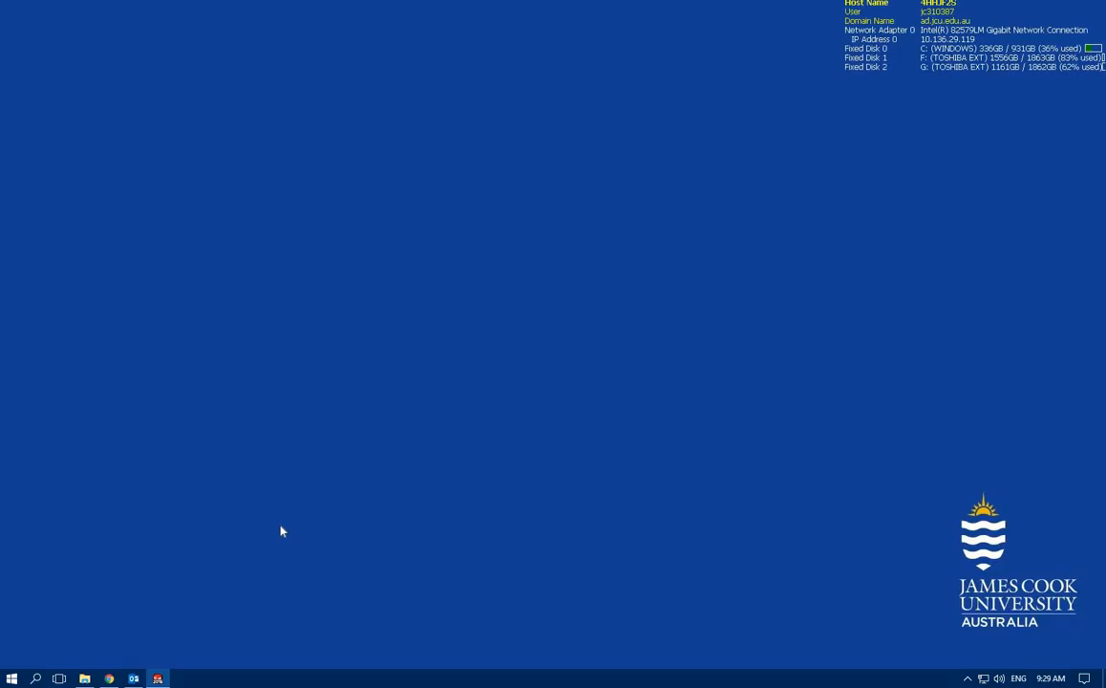
{"action": "left_click", "coordinate": [35, 678]}
{"action": "type", "text": "wor"}
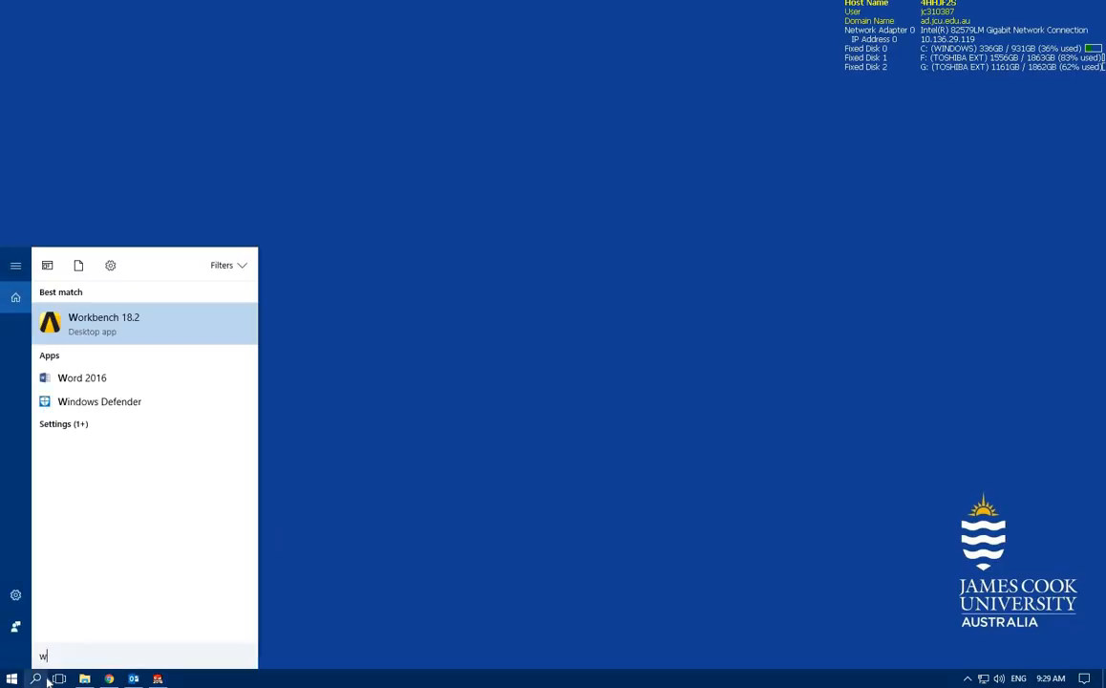
{"action": "type", "text": "k"}
{"action": "key", "text": "Return"}
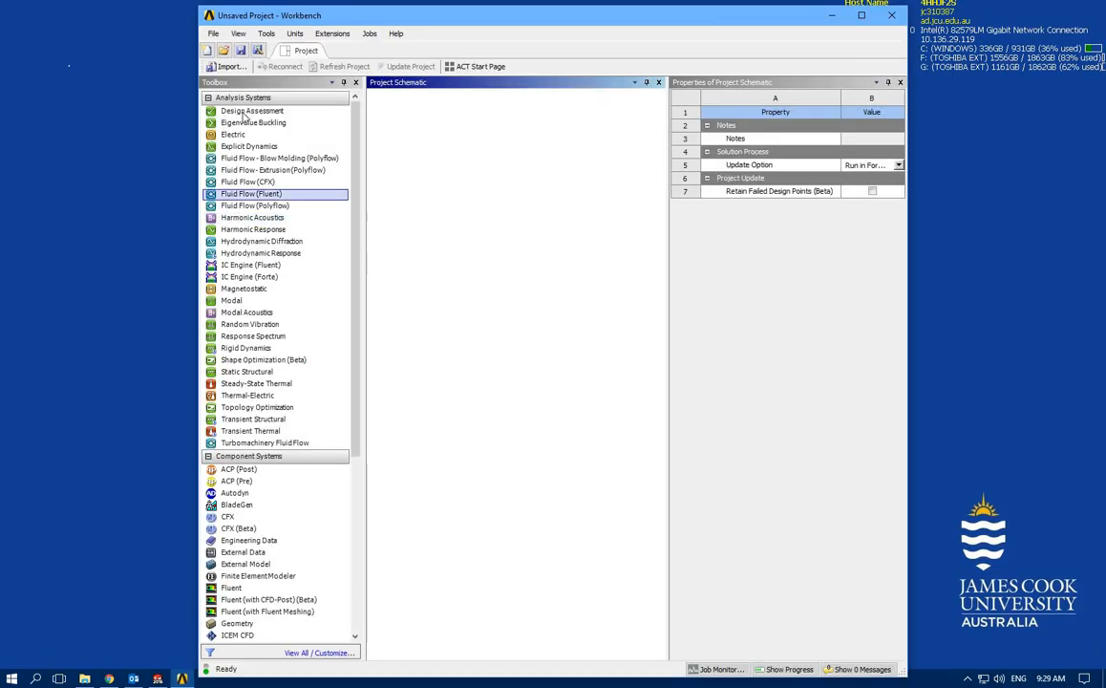
- Add a Fluid Flow (Fluent) analysis system to the project schematic, keep its default name, and maximise the Workbench window
{"action": "left_click", "coordinate": [256, 194]}
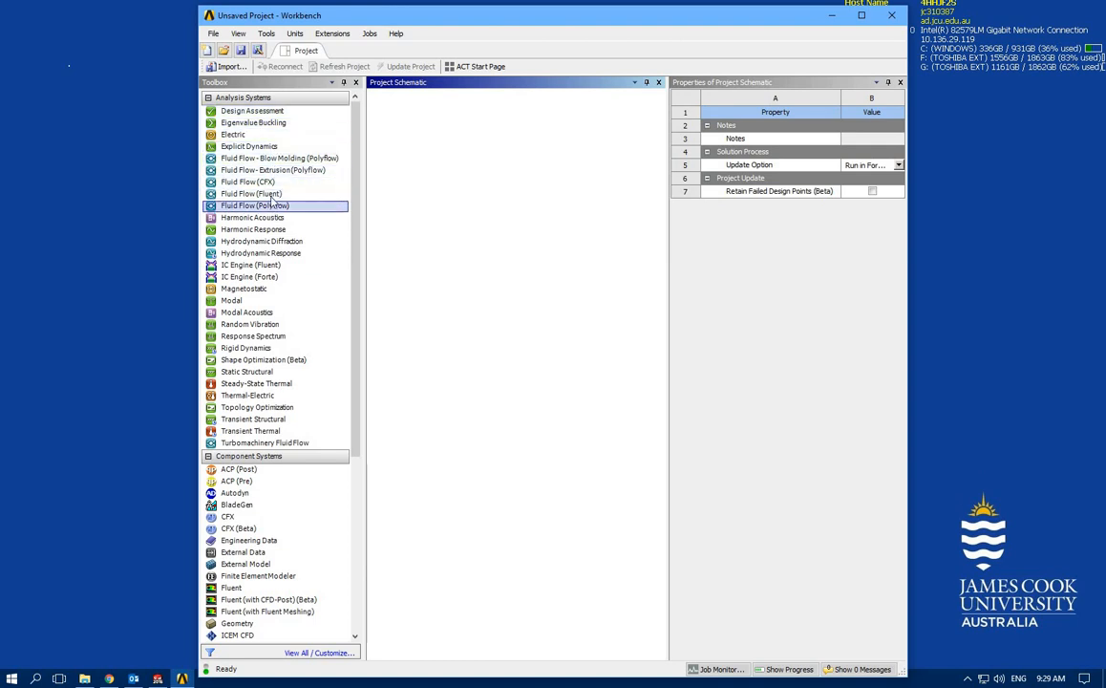
{"action": "double_click", "coordinate": [245, 192]}
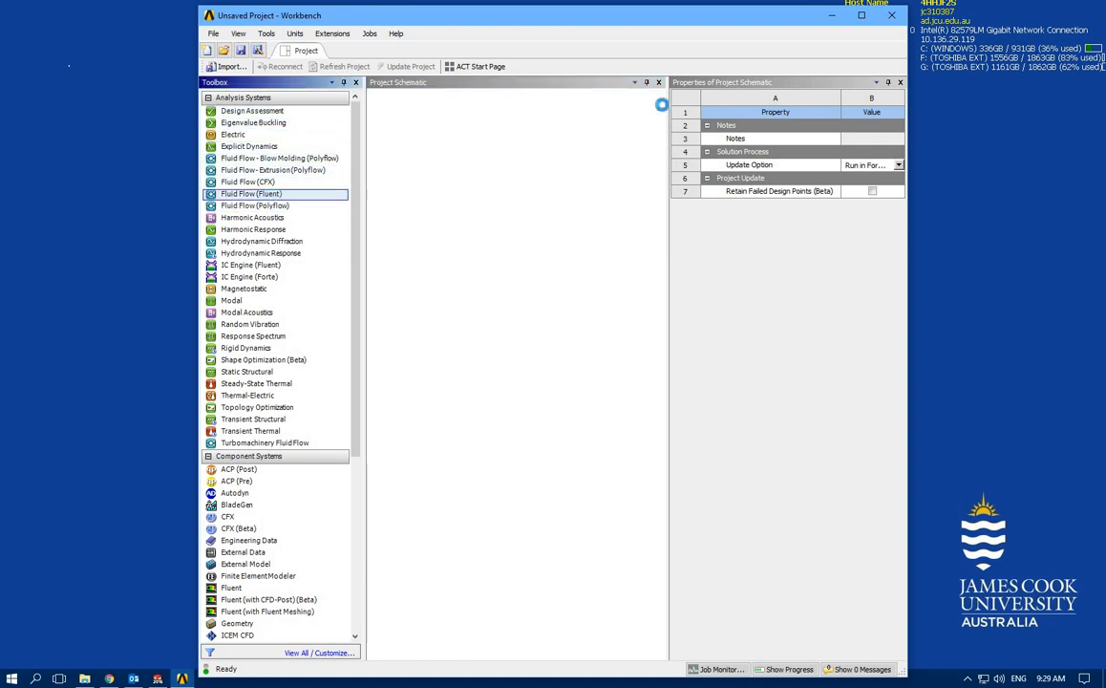
{"action": "left_click", "coordinate": [861, 15]}
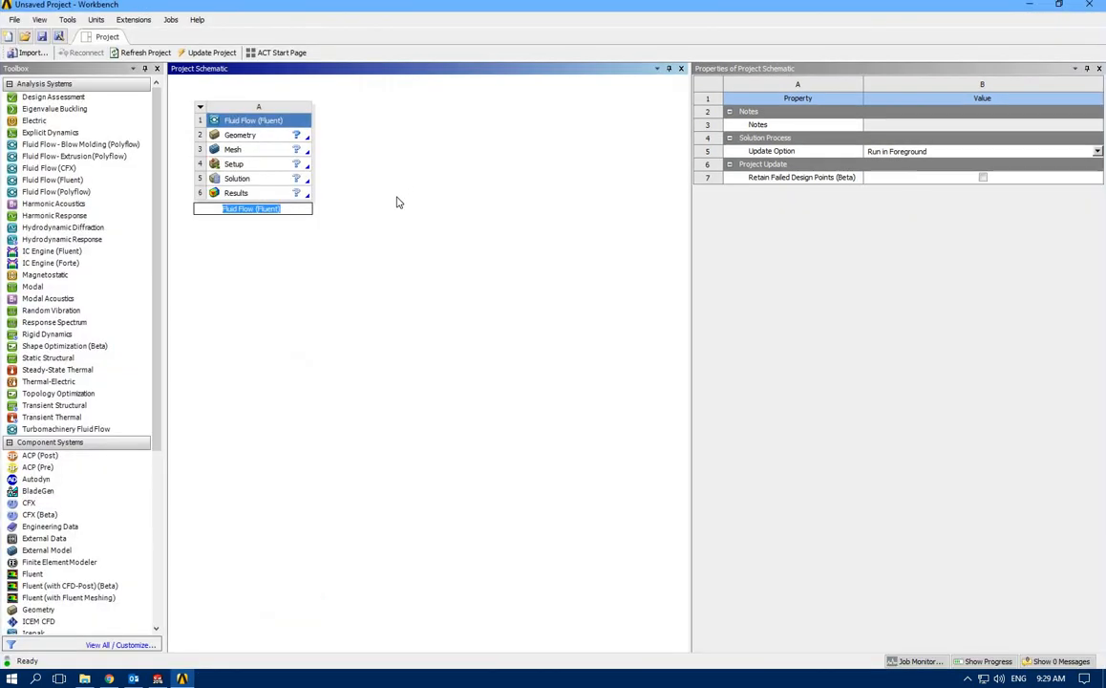
{"action": "key", "text": "Return"}
- Import MyOffice.IGS from the MyOffice folder as the Fluent system's geometry and open its mesh in ANSYS Meshing
{"action": "right_click", "coordinate": [250, 140]}
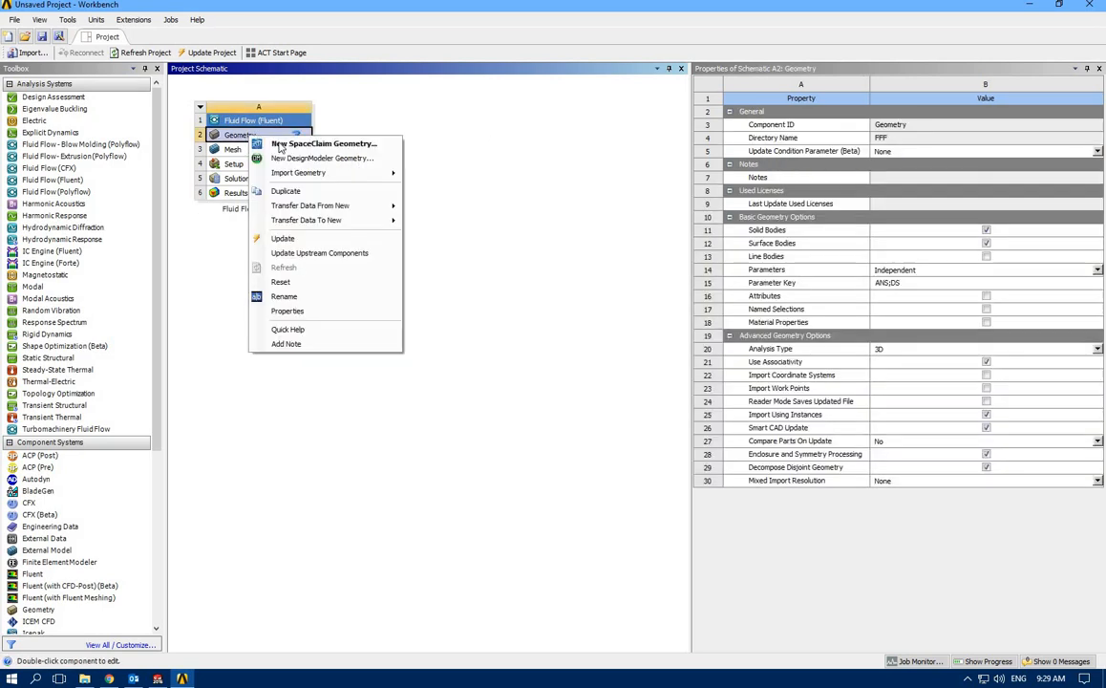
{"action": "mouse_move", "coordinate": [344, 173]}
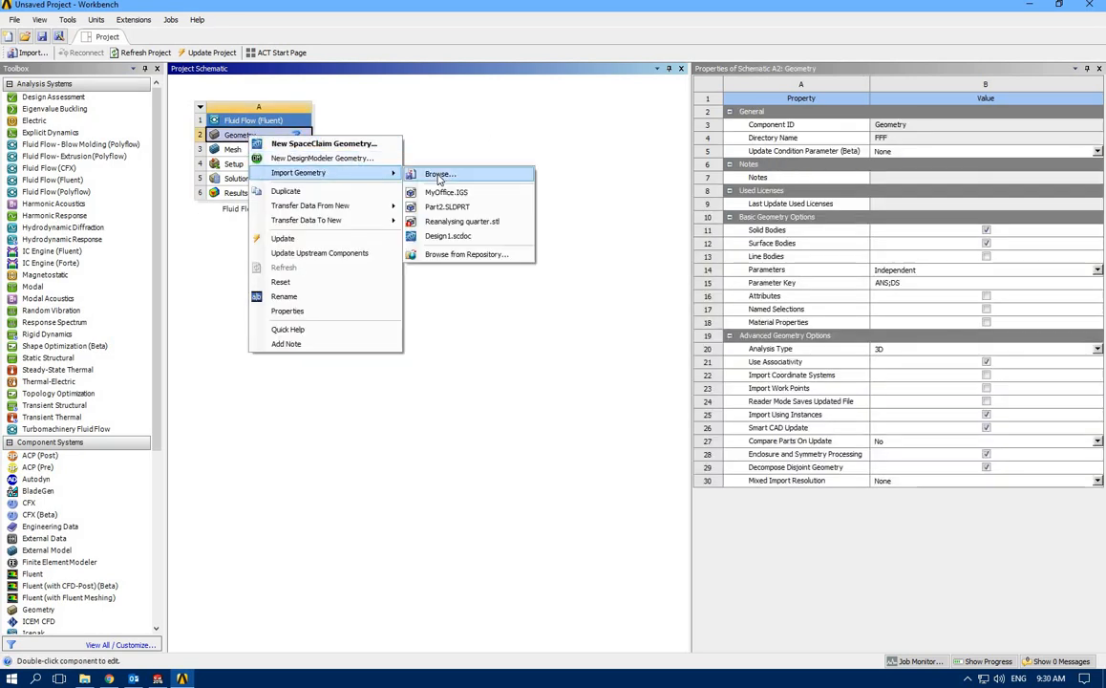
{"action": "left_click", "coordinate": [440, 175]}
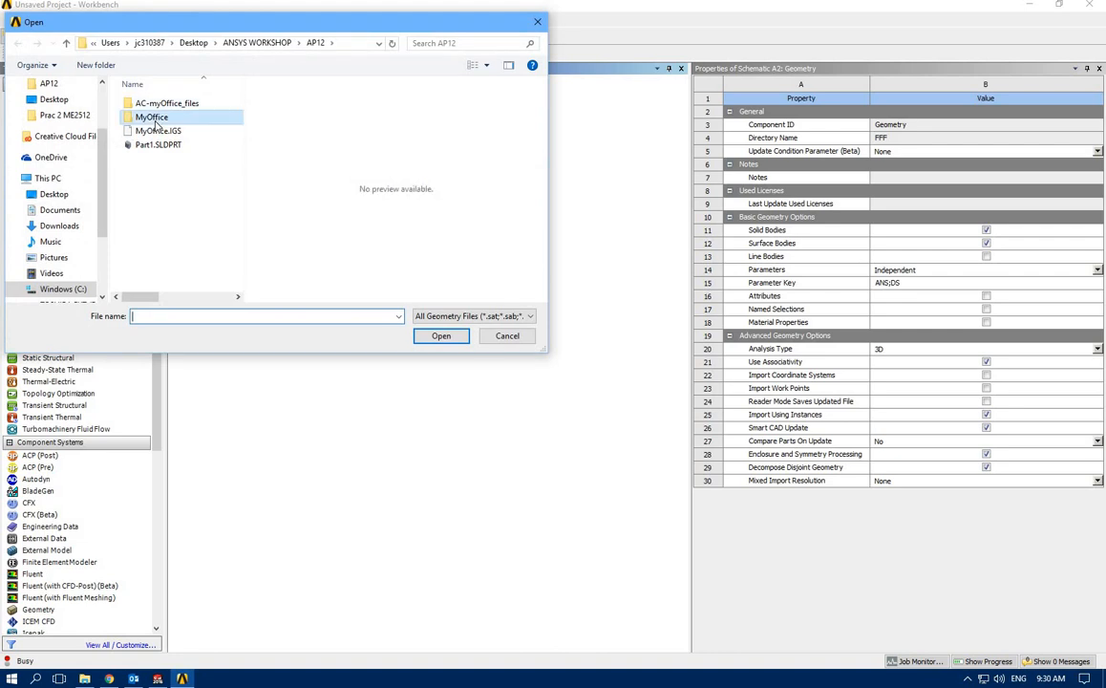
{"action": "double_click", "coordinate": [151, 117]}
{"action": "left_click", "coordinate": [153, 104]}
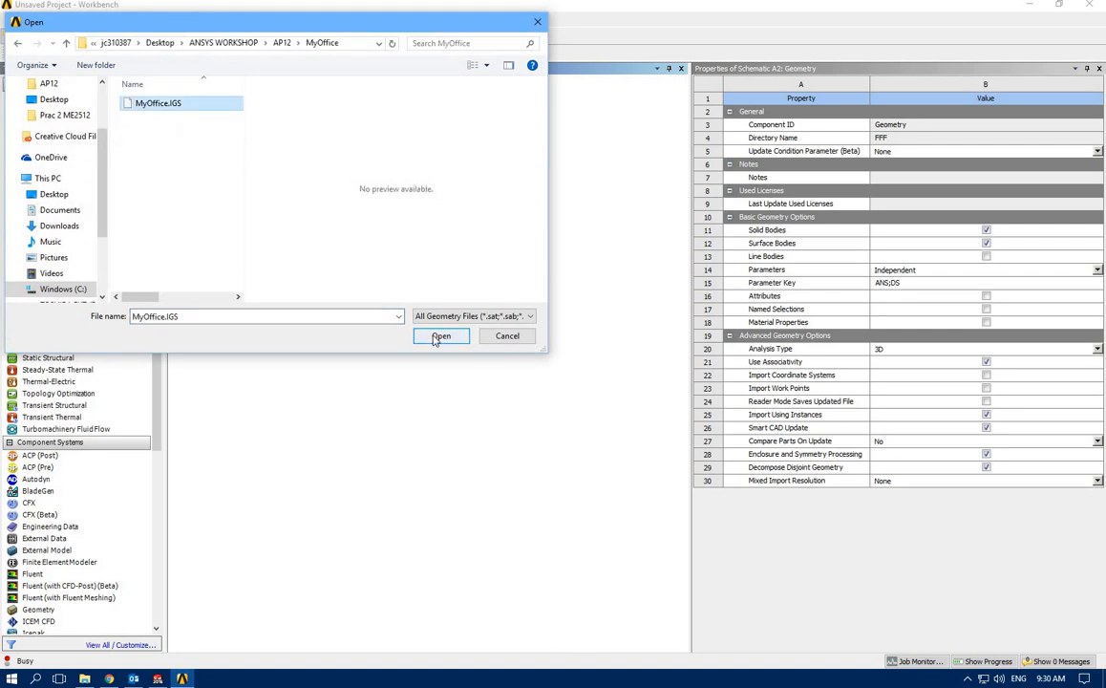
{"action": "left_click", "coordinate": [437, 336]}
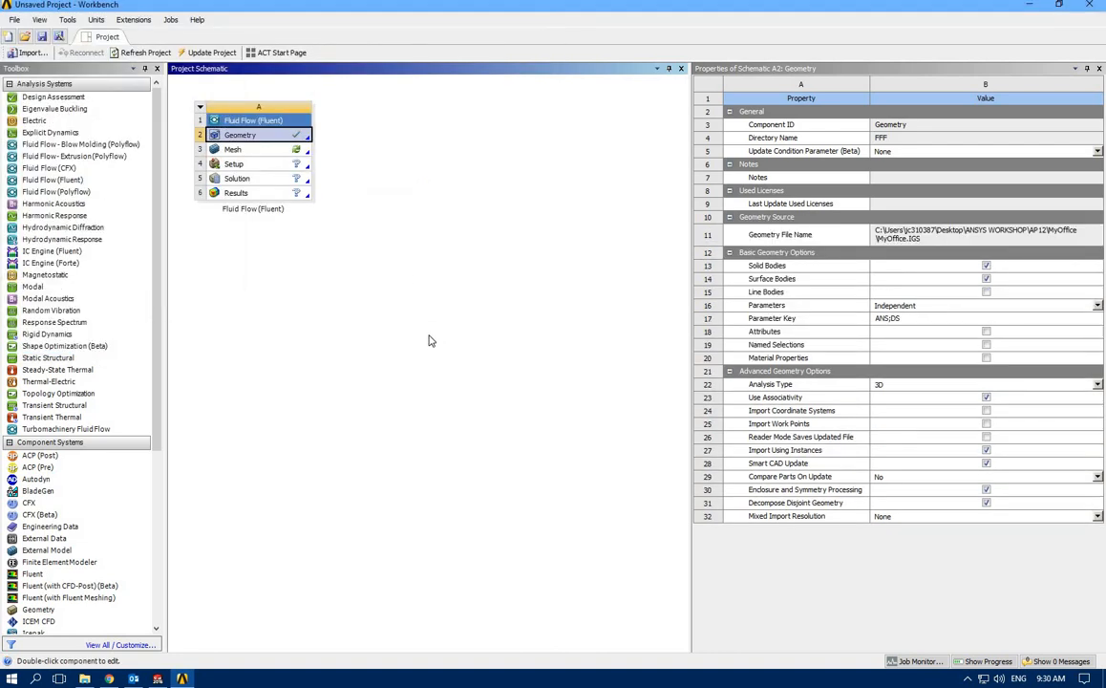
{"action": "double_click", "coordinate": [283, 152]}
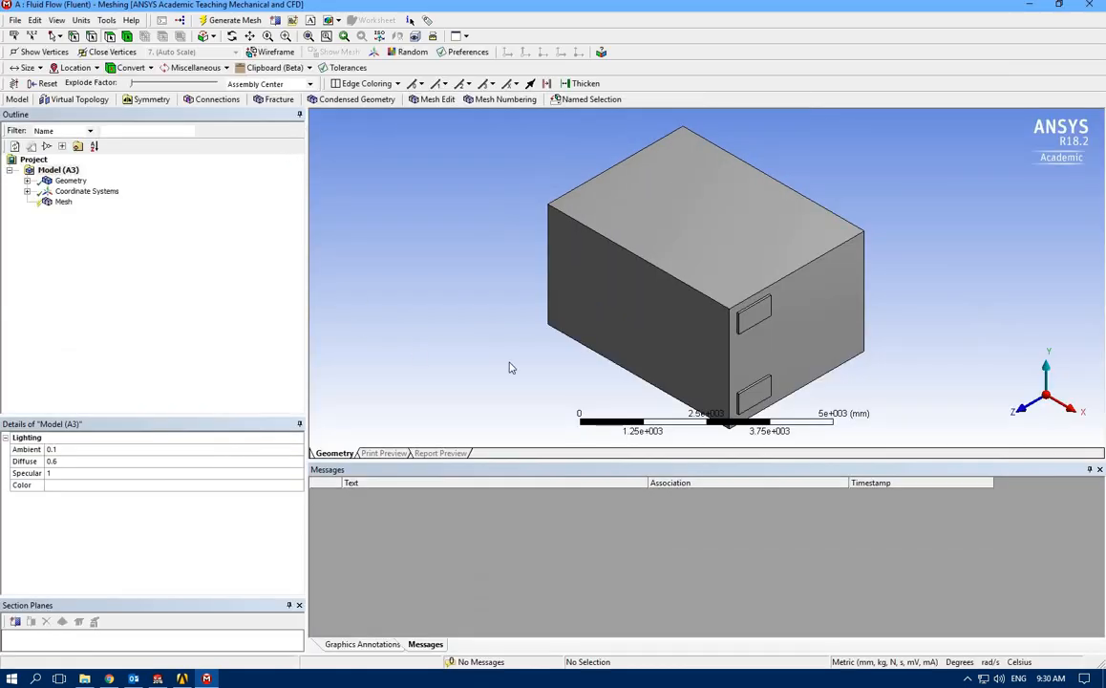
- Create a named selection called Inlet on the outer face of the upper rectangular vent on the end wall
{"action": "middle_click_drag", "start_coordinate": [553, 316], "coordinate": [574, 361]}
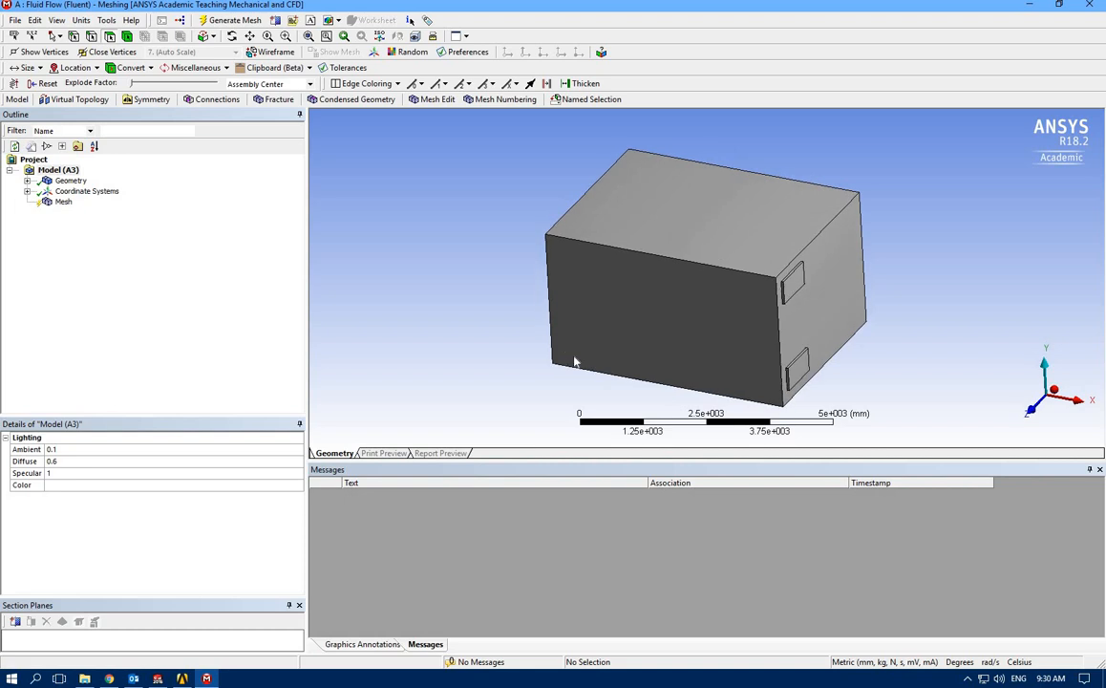
{"action": "left_click", "coordinate": [795, 289]}
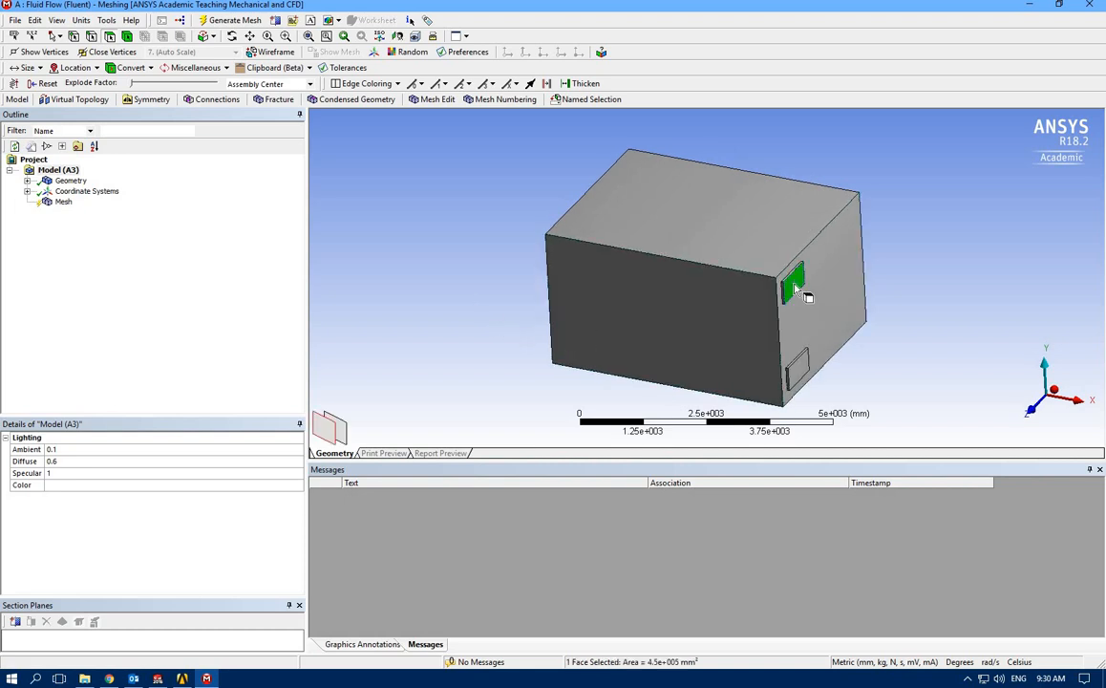
{"action": "right_click", "coordinate": [796, 287]}
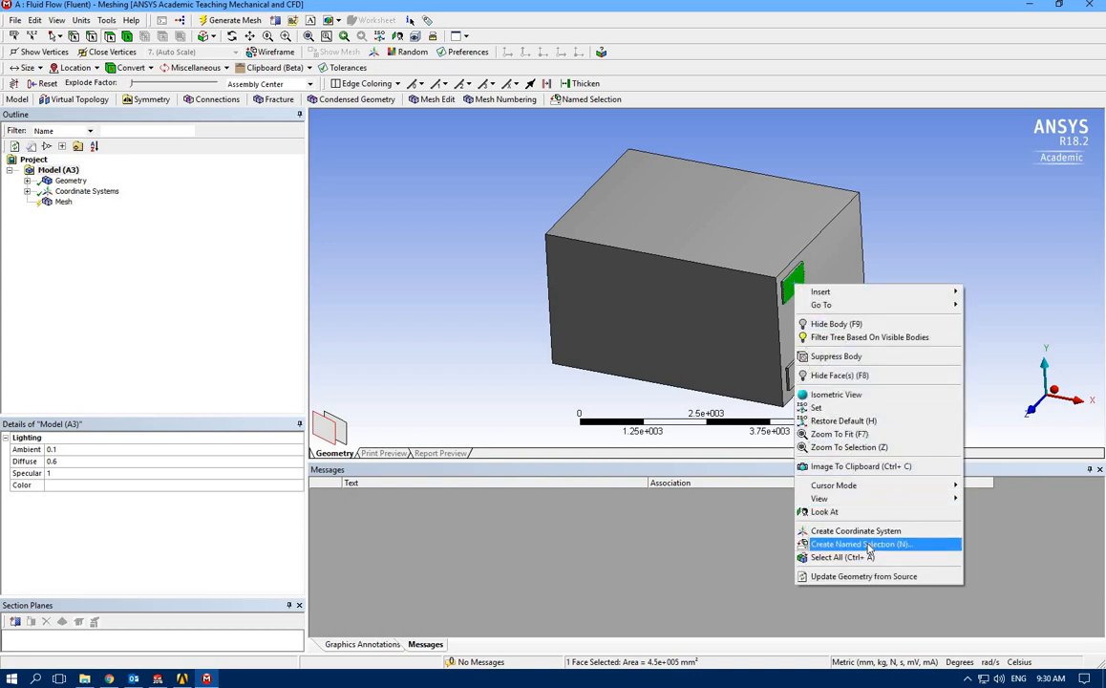
{"action": "left_click", "coordinate": [864, 544]}
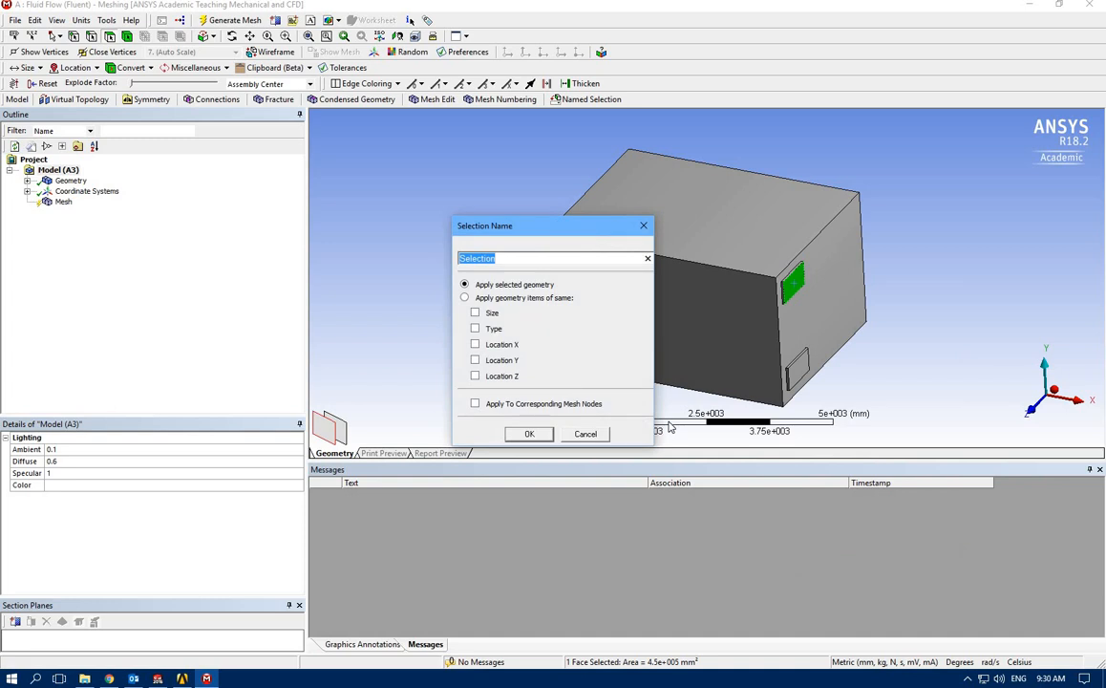
{"action": "key", "text": "BackSpace"}
{"action": "type", "text": "Inlet"}
{"action": "left_click", "coordinate": [530, 434]}
- Create a named selection called Outlet on the outer face of the lower rectangular vent
{"action": "left_click", "coordinate": [803, 377]}
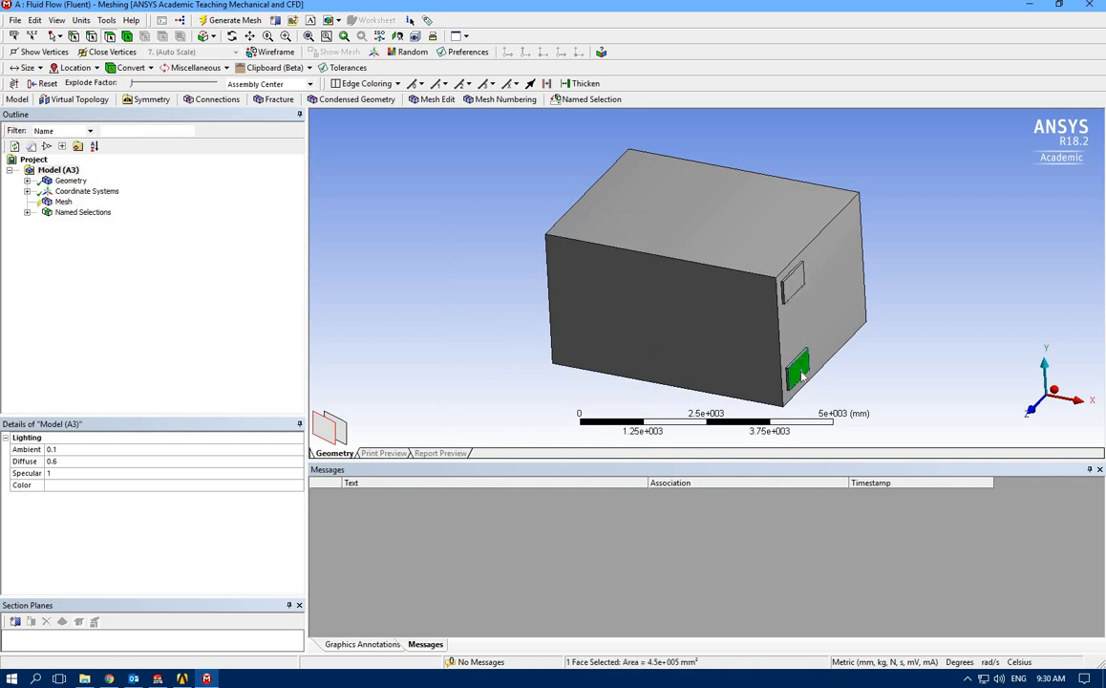
{"action": "right_click", "coordinate": [802, 375]}
{"action": "left_click", "coordinate": [829, 330]}
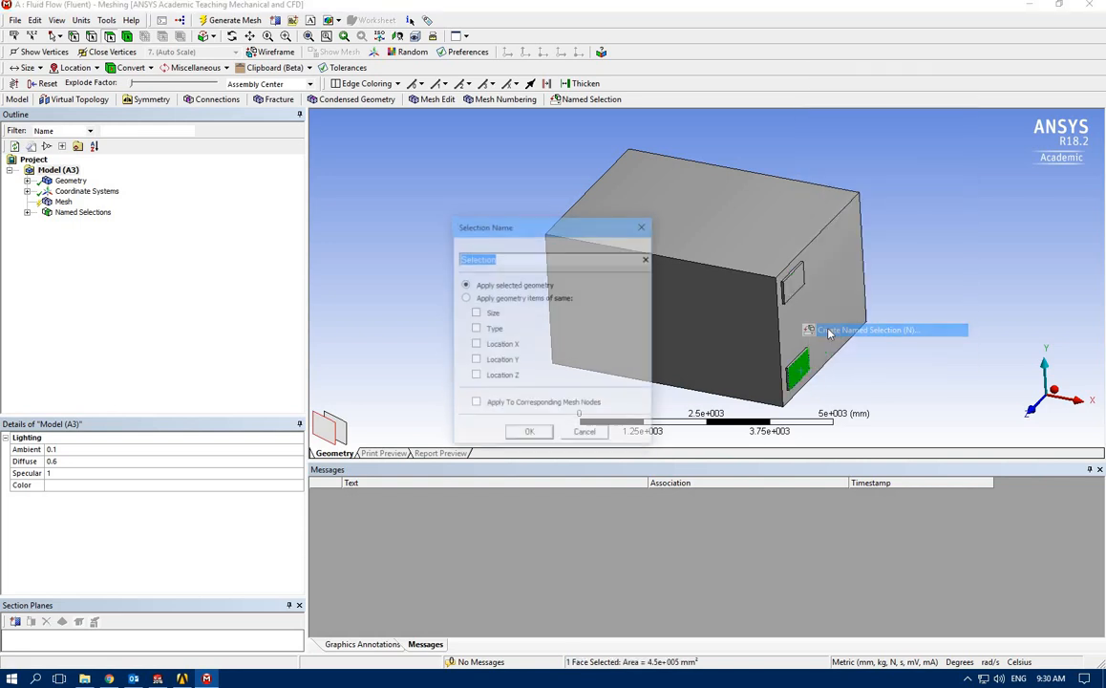
{"action": "type", "text": "Outlet"}
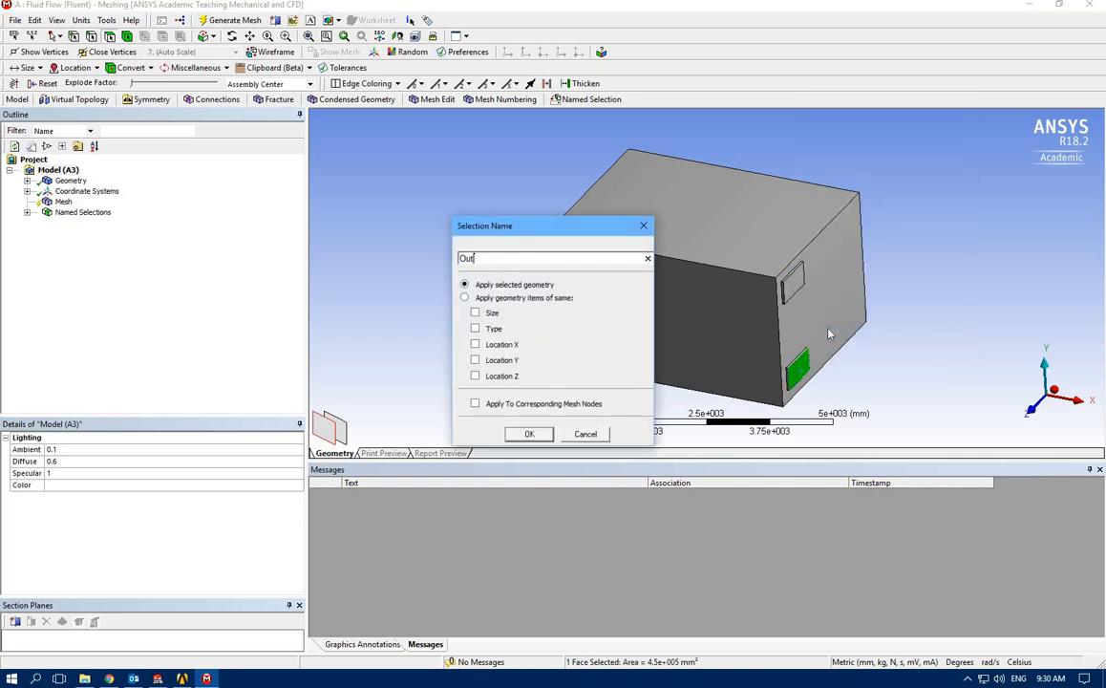
{"action": "left_click", "coordinate": [528, 435]}
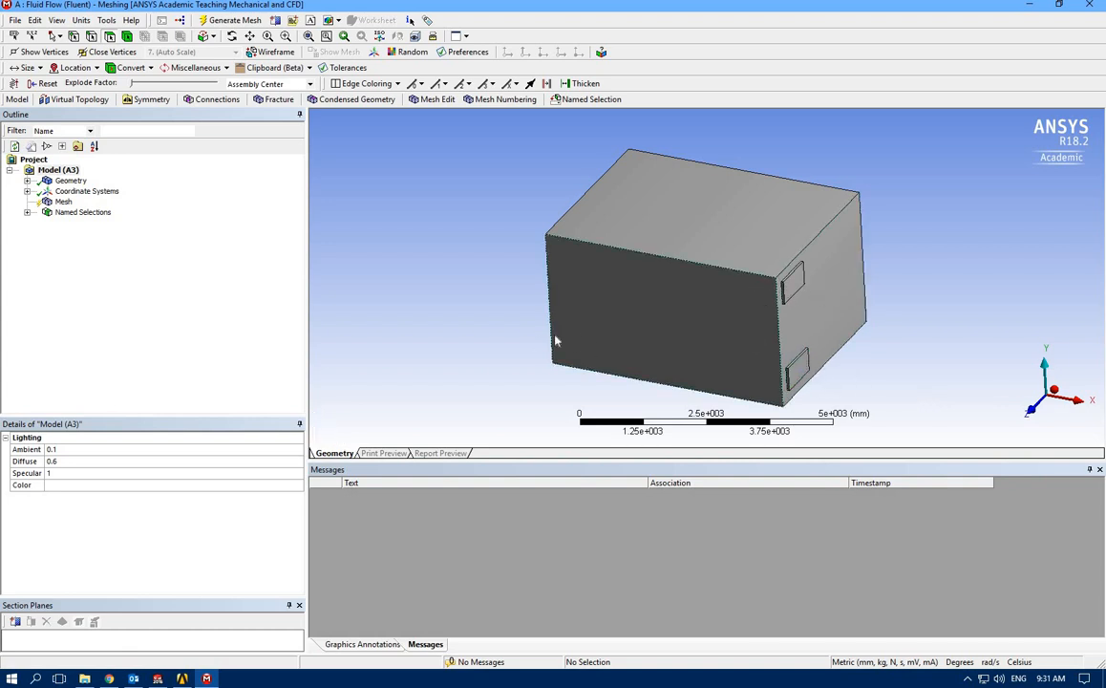
- Check which faces the Inlet and Outlet named selections are assigned to on the model
{"action": "middle_click_drag", "start_coordinate": [573, 341], "coordinate": [630, 354]}
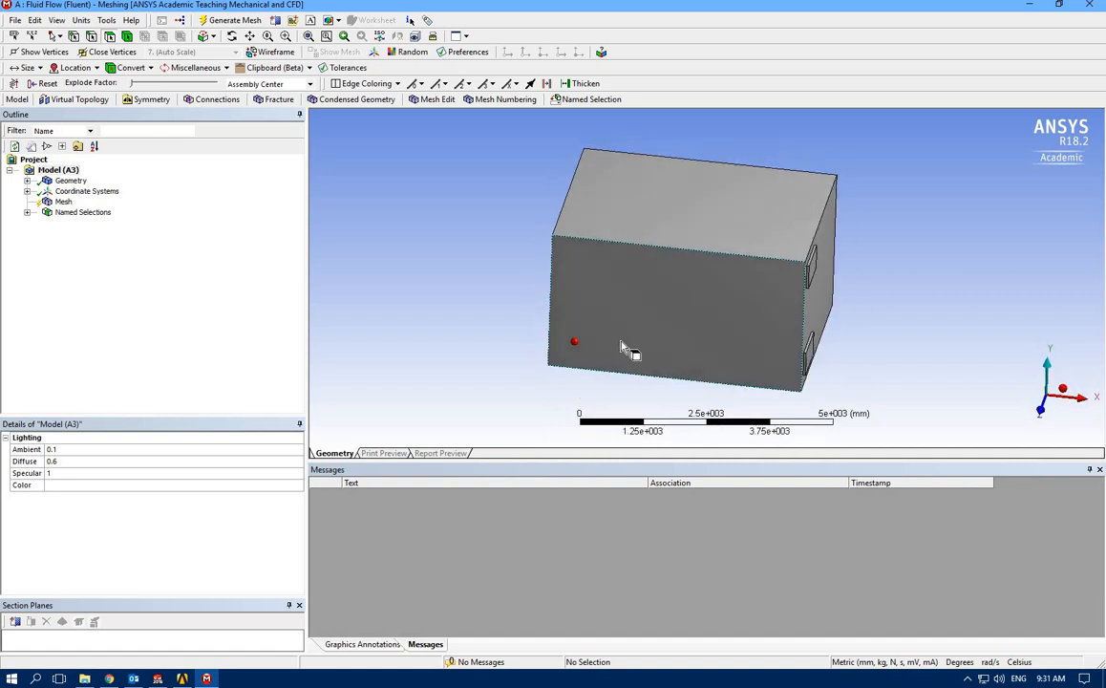
{"action": "left_click", "coordinate": [63, 201]}
{"action": "left_click", "coordinate": [27, 212]}
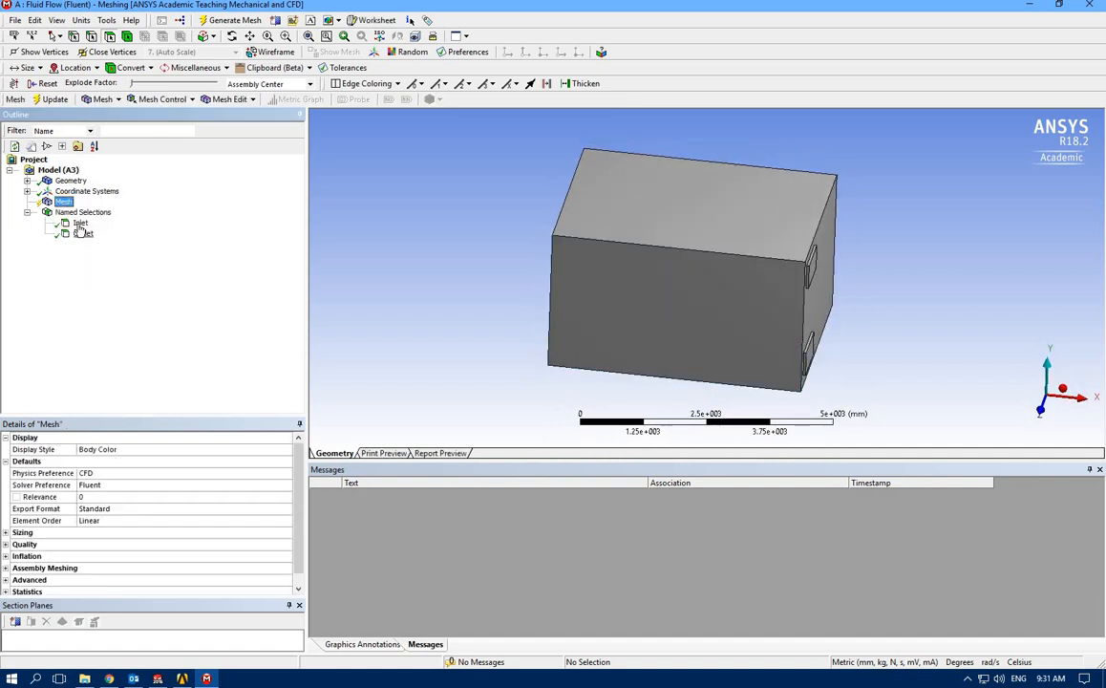
{"action": "left_click", "coordinate": [80, 224]}
{"action": "left_click", "coordinate": [82, 235]}
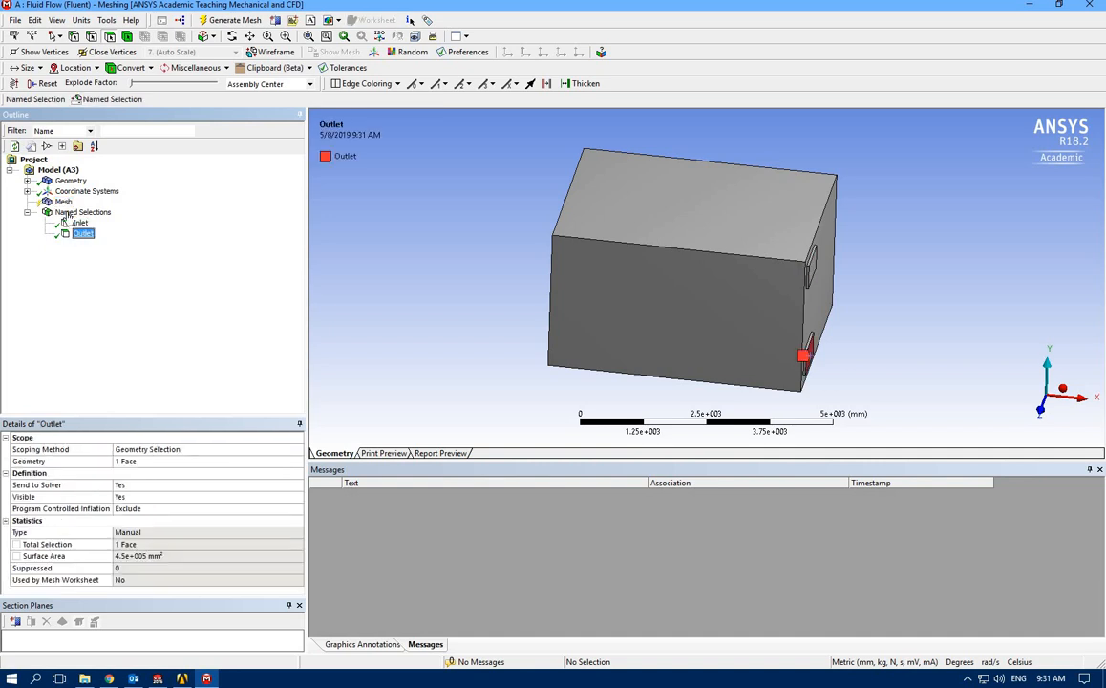
- Generate an initial mesh of the room volume with the default mesh settings
{"action": "left_click", "coordinate": [71, 211]}
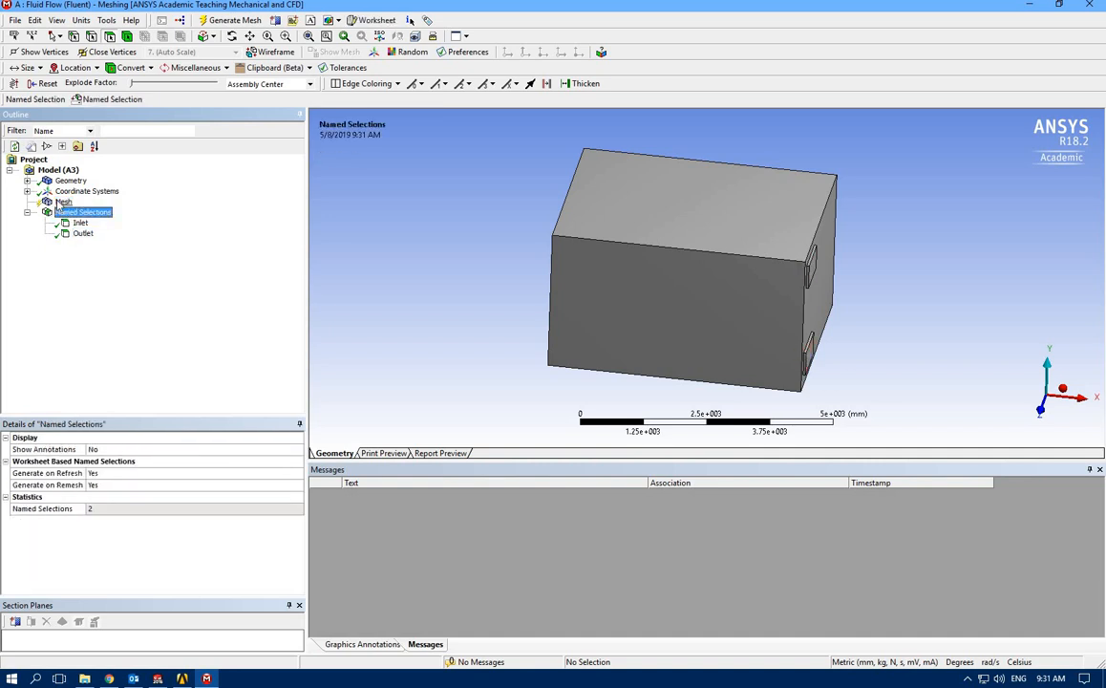
{"action": "right_click", "coordinate": [57, 201]}
{"action": "left_click", "coordinate": [153, 248]}
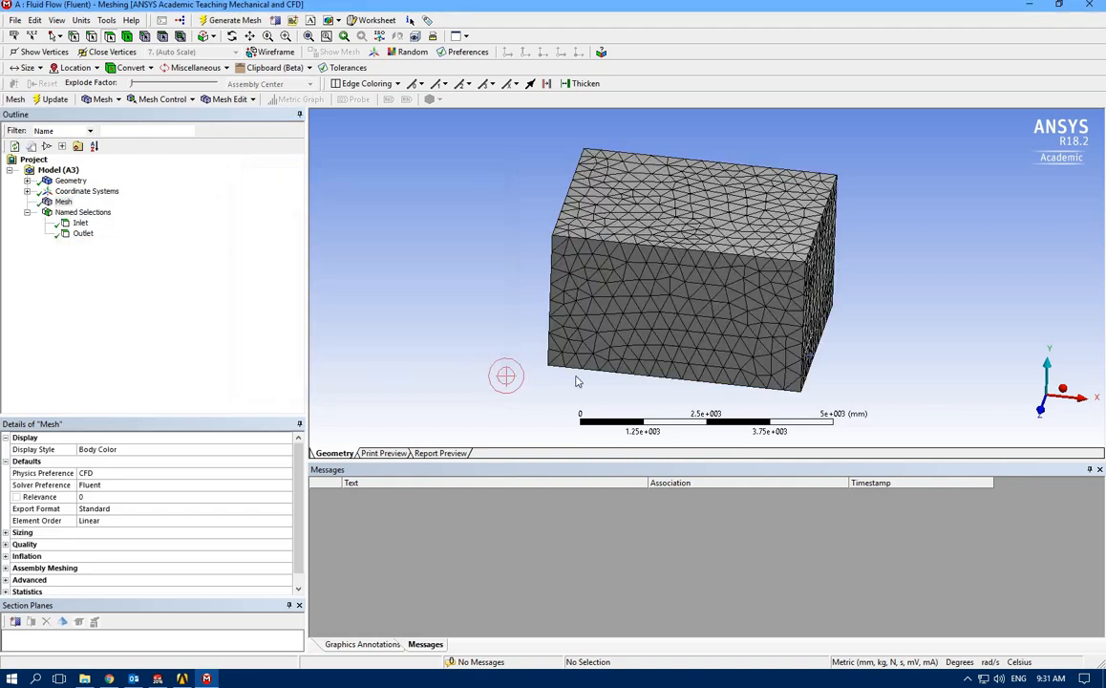
{"action": "middle_click_drag", "start_coordinate": [551, 309], "coordinate": [563, 380]}
- Set the Relevance Center in the mesh sizing settings to Fine
{"action": "left_click", "coordinate": [59, 204]}
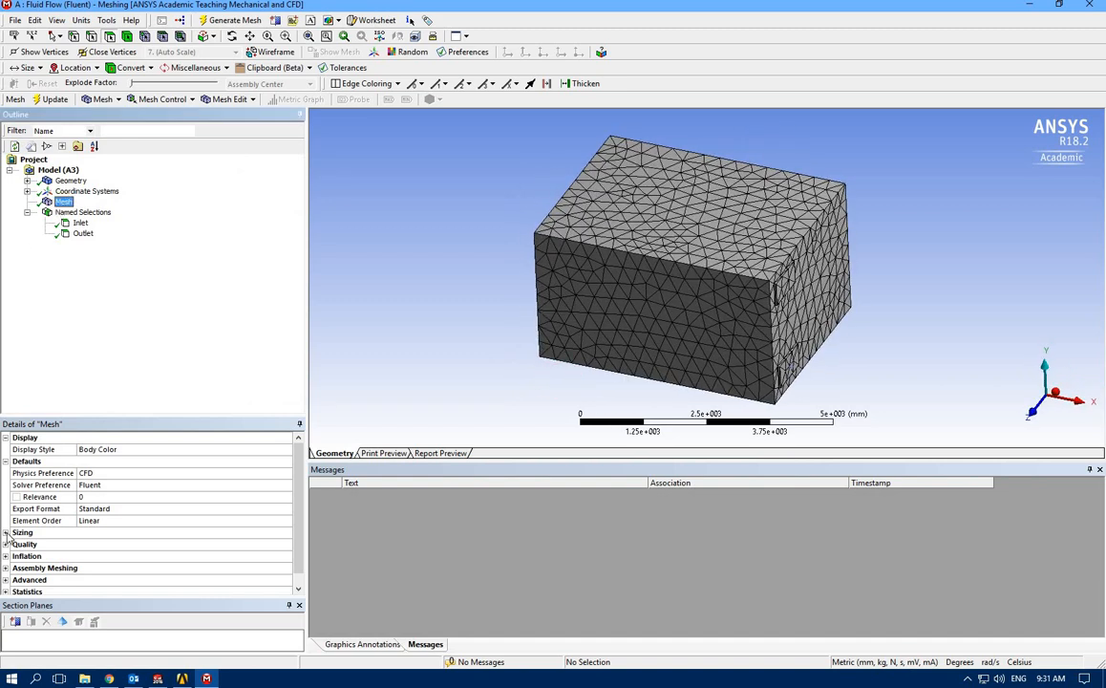
{"action": "double_click", "coordinate": [124, 532]}
{"action": "scroll", "coordinate": [178, 473], "scroll_direction": "down", "scroll_amount": 3}
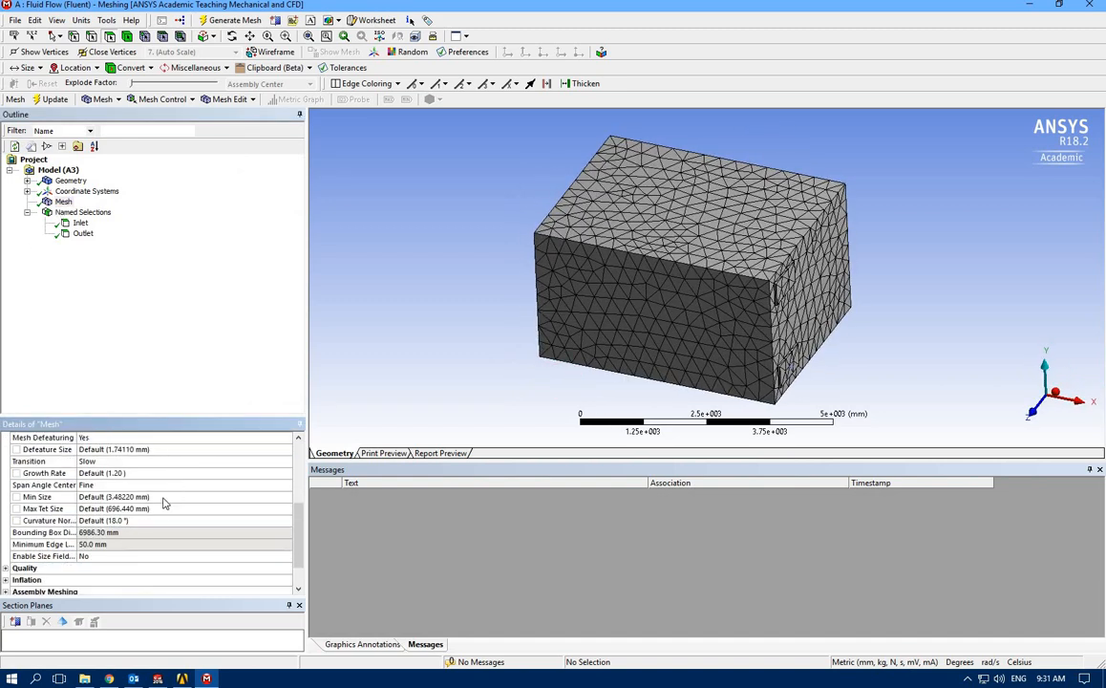
{"action": "scroll", "coordinate": [113, 475], "scroll_direction": "up", "scroll_amount": 1}
{"action": "scroll", "coordinate": [191, 477], "scroll_direction": "up", "scroll_amount": 1}
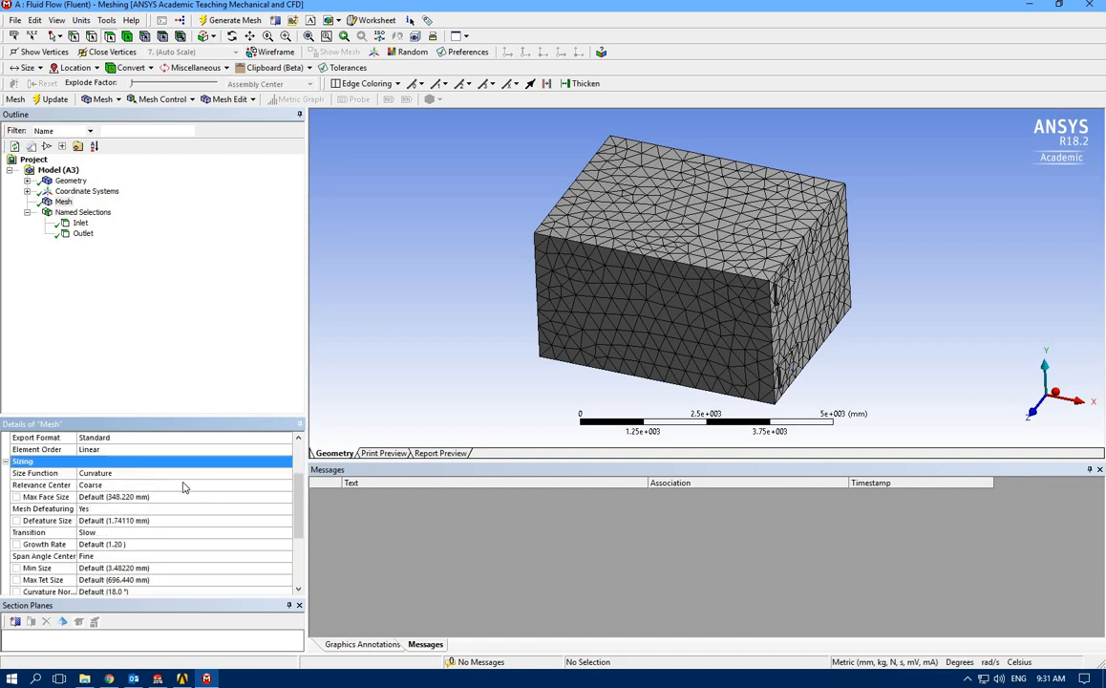
{"action": "left_click", "coordinate": [158, 488]}
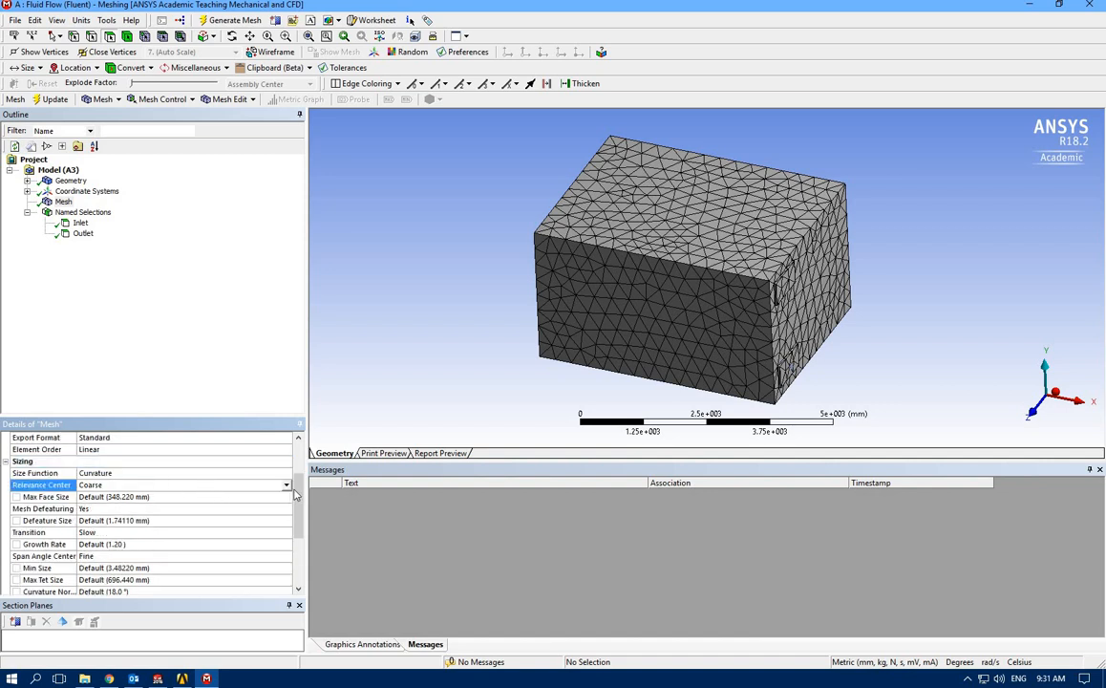
{"action": "left_click", "coordinate": [218, 514]}
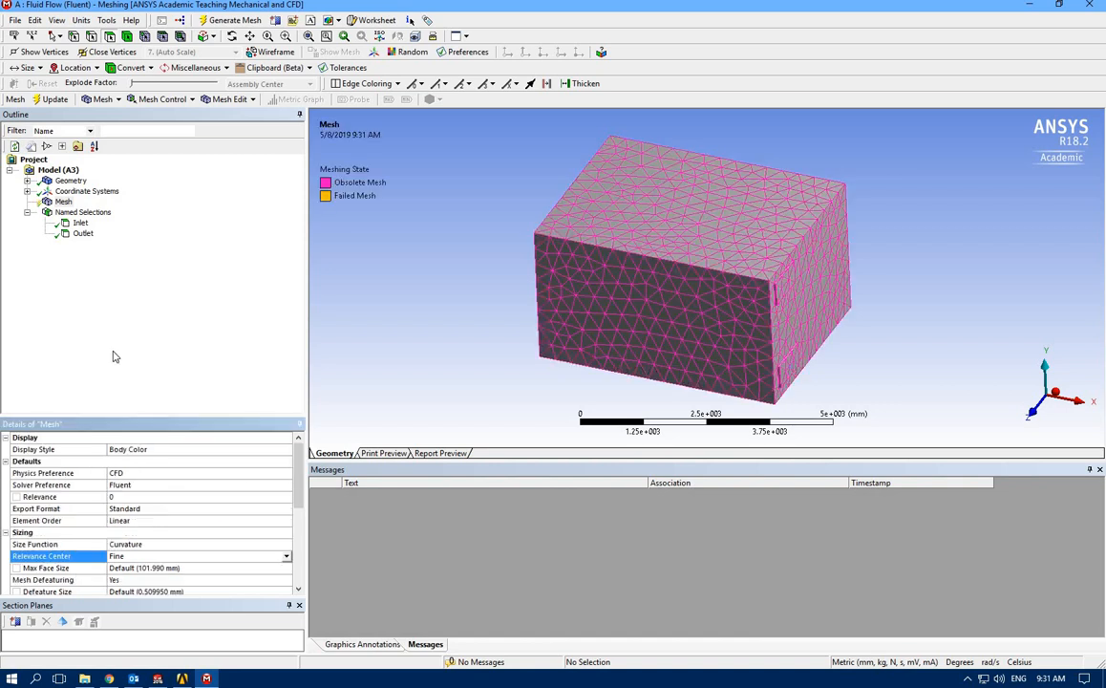
- Regenerate the room mesh with the fine sizing and check its node and element statistics
{"action": "left_click", "coordinate": [63, 203]}
{"action": "right_click", "coordinate": [60, 201]}
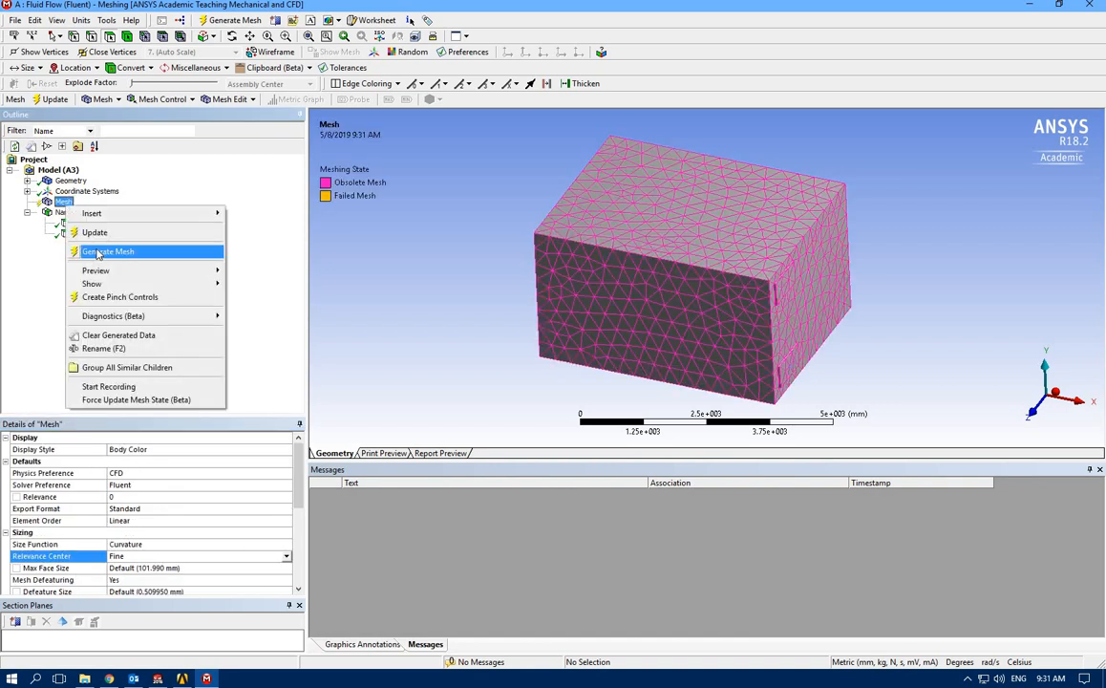
{"action": "left_click", "coordinate": [96, 250]}
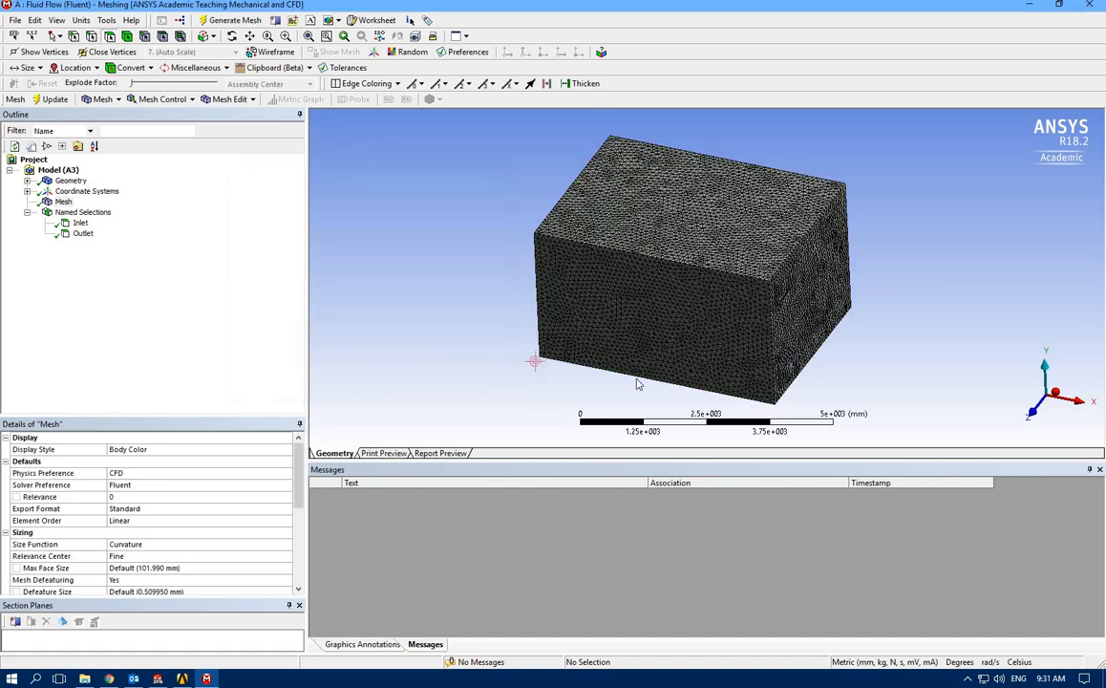
{"action": "middle_click_drag", "start_coordinate": [604, 305], "coordinate": [29, 439]}
{"action": "scroll", "coordinate": [67, 507], "scroll_direction": "down", "scroll_amount": 5}
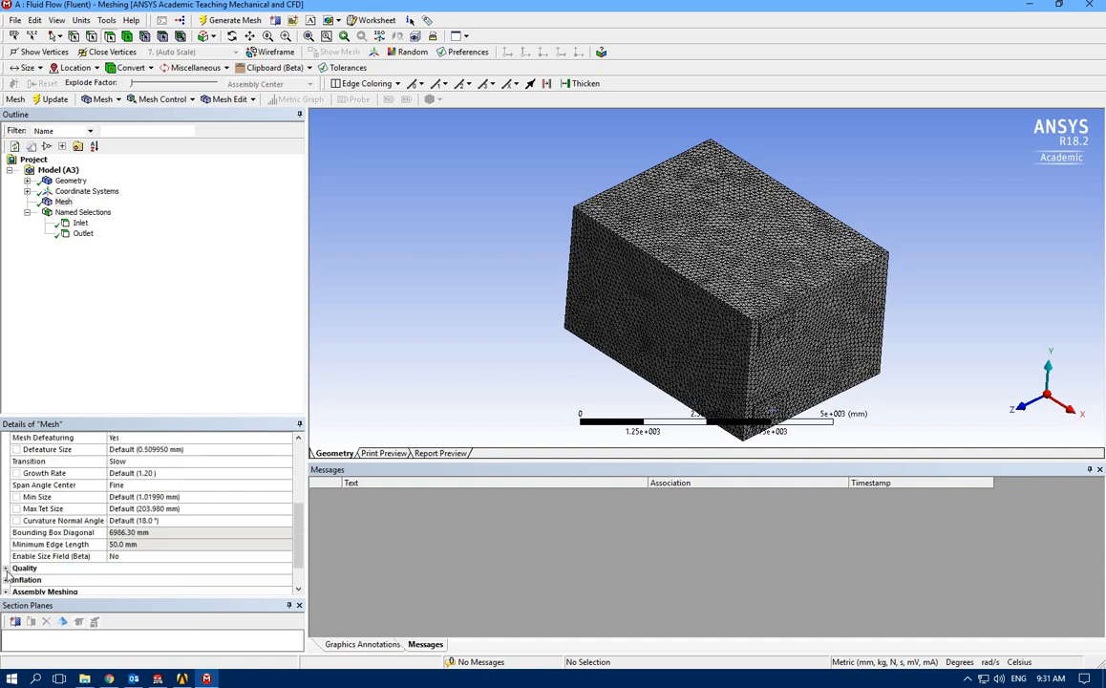
{"action": "double_click", "coordinate": [114, 555]}
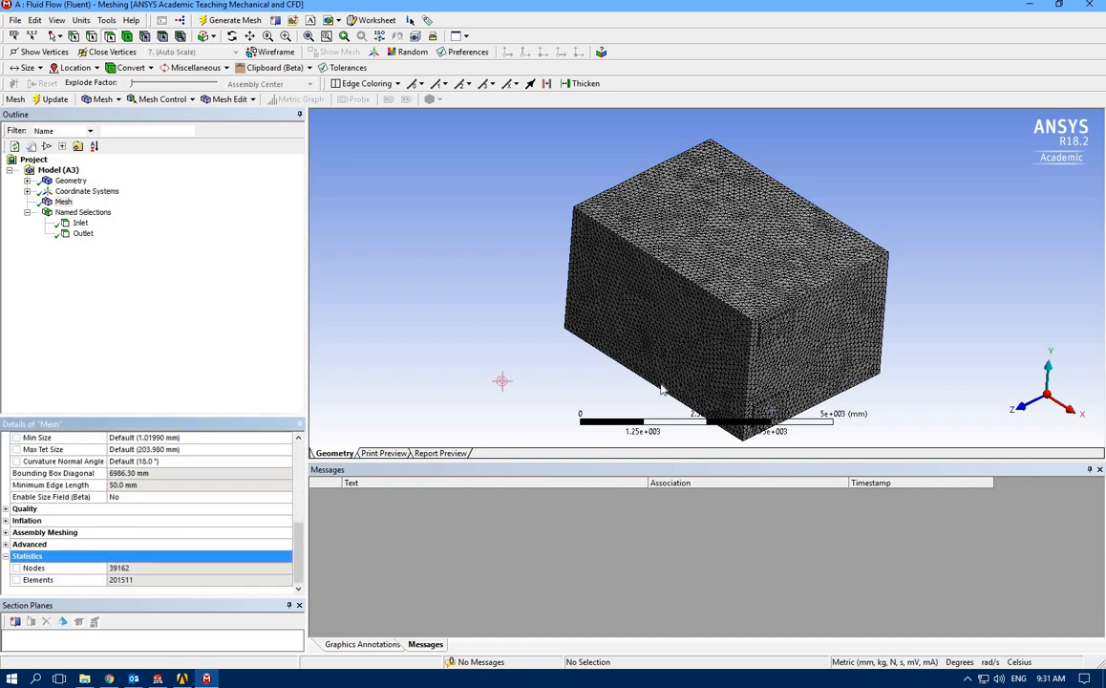
{"action": "middle_click_drag", "start_coordinate": [602, 363], "coordinate": [707, 355]}
- Close the meshing application and update the Mesh cell of the Fluid Flow (Fluent) system in Workbench
{"action": "left_click", "coordinate": [1090, 5]}
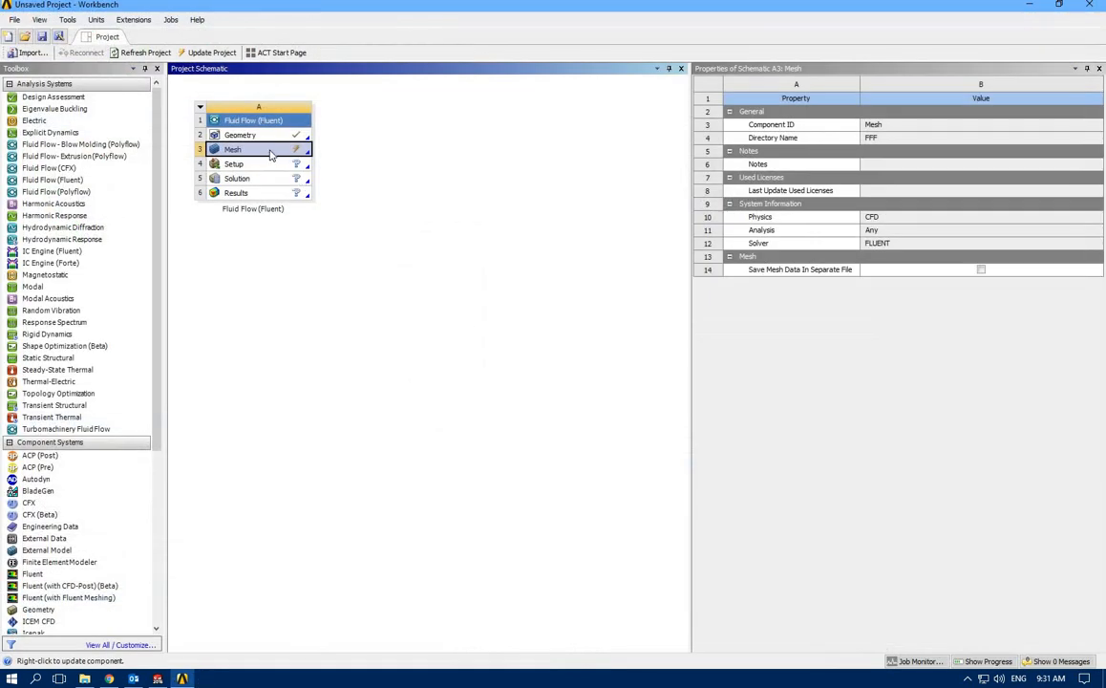
{"action": "right_click", "coordinate": [271, 156]}
{"action": "left_click", "coordinate": [276, 202]}
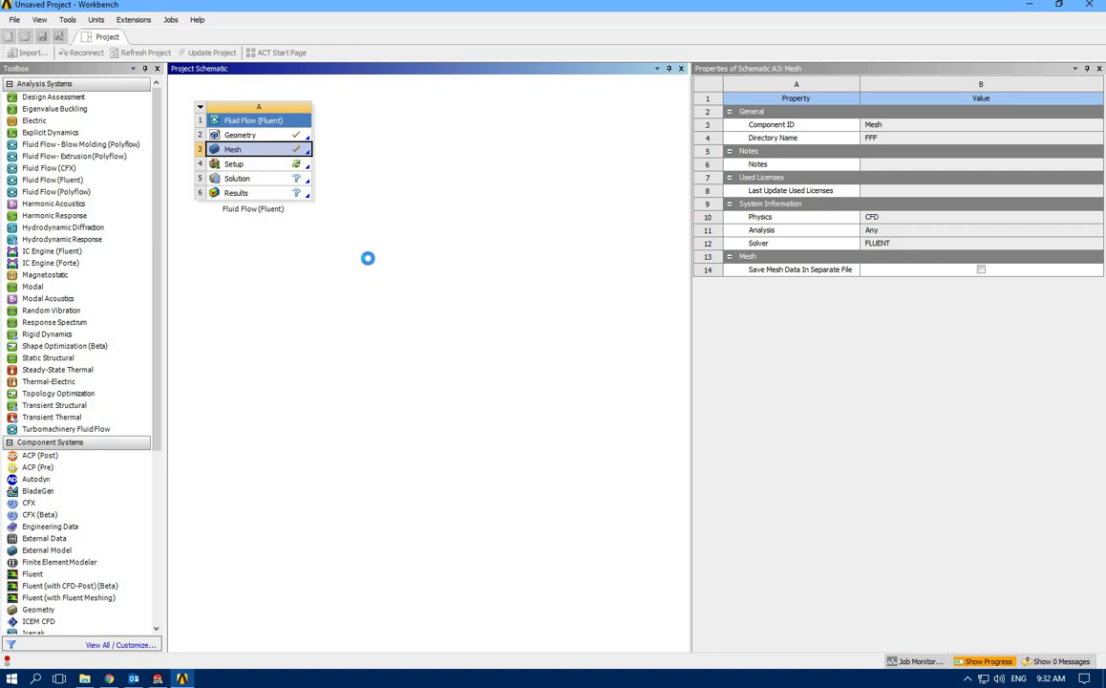
- Launch the Fluent setup in double precision with parallel processing on 4 local processes
{"action": "double_click", "coordinate": [226, 168]}
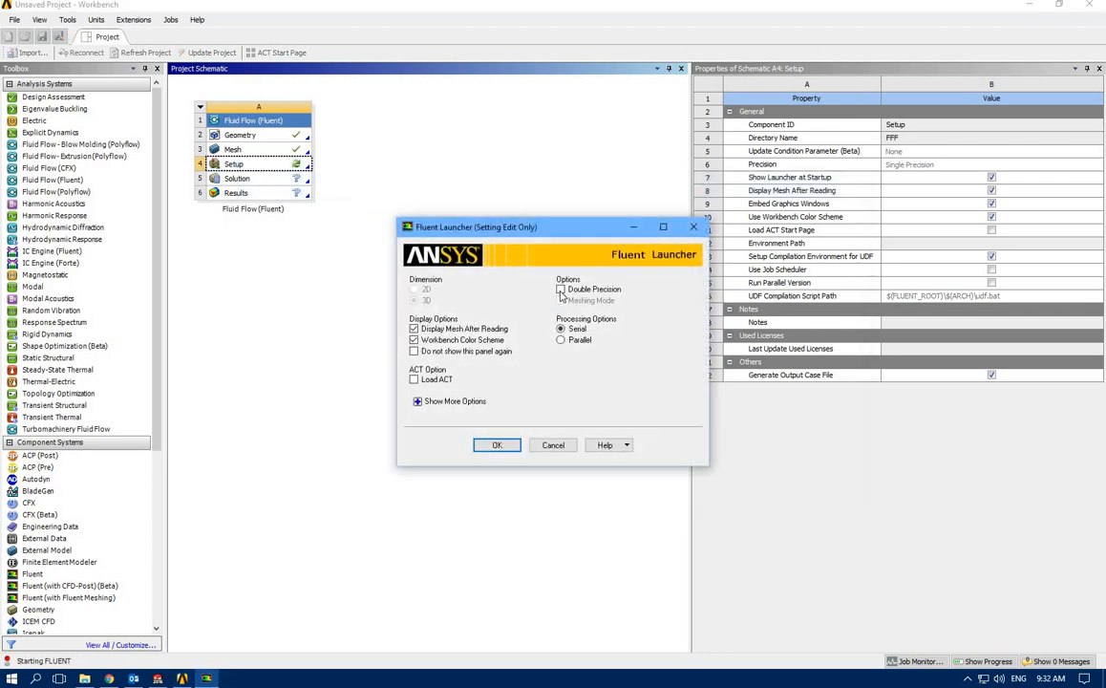
{"action": "left_click", "coordinate": [561, 290]}
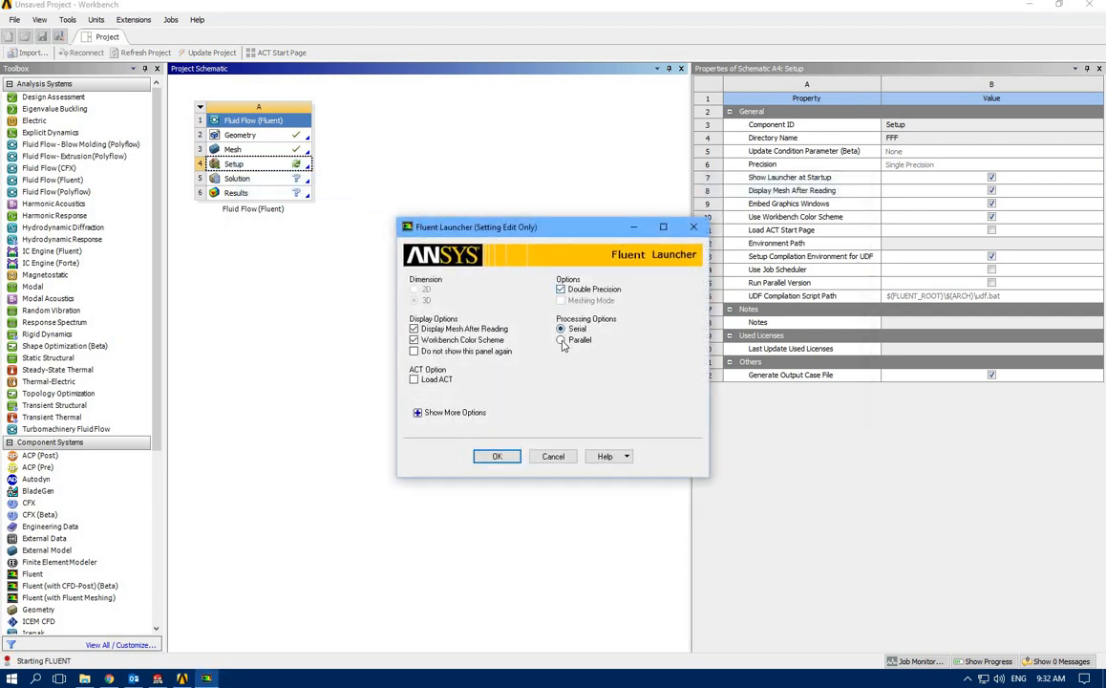
{"action": "left_click", "coordinate": [561, 341]}
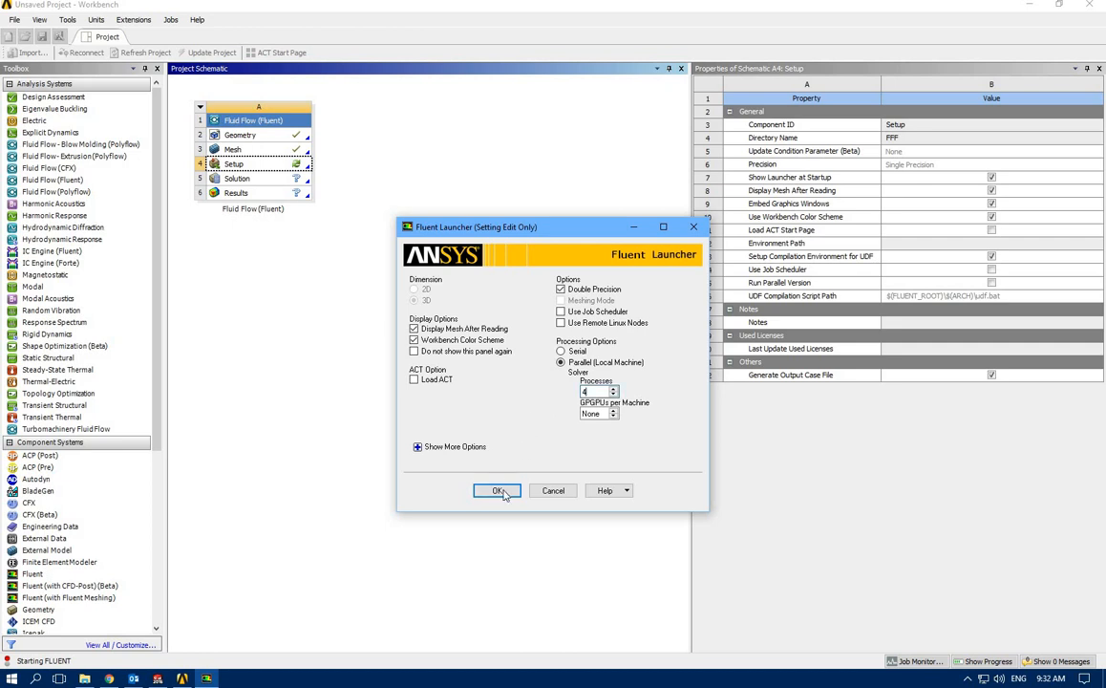
{"action": "left_click", "coordinate": [503, 492]}
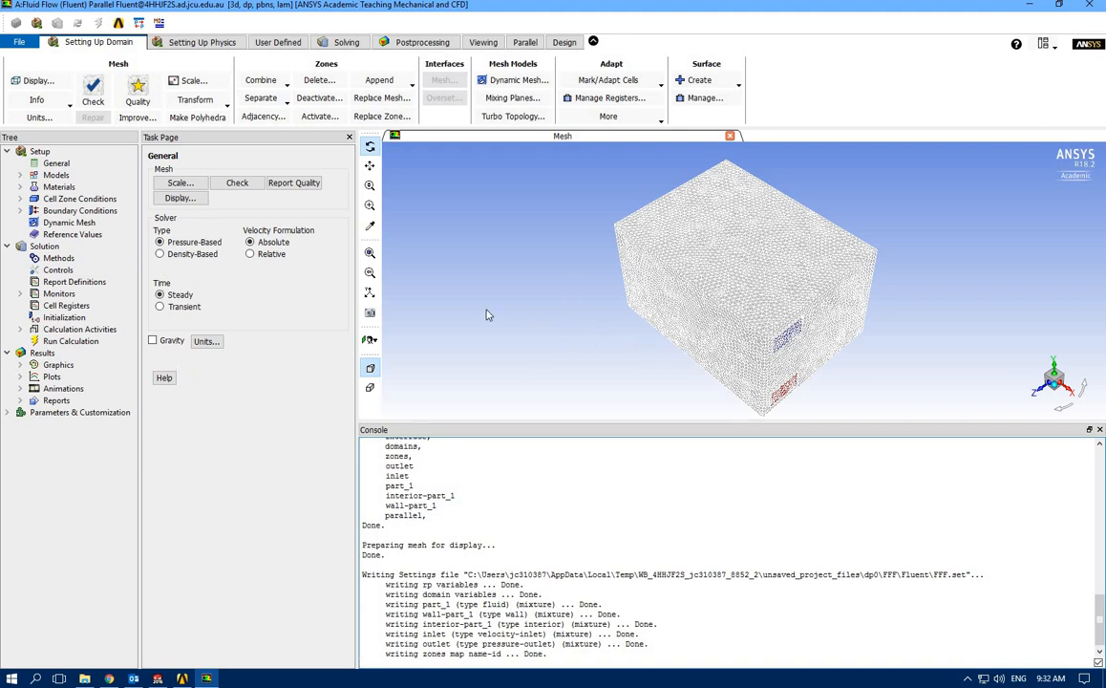
- Enable gravity with a Y acceleration of -9.81 m/s2
{"action": "left_click", "coordinate": [153, 341]}
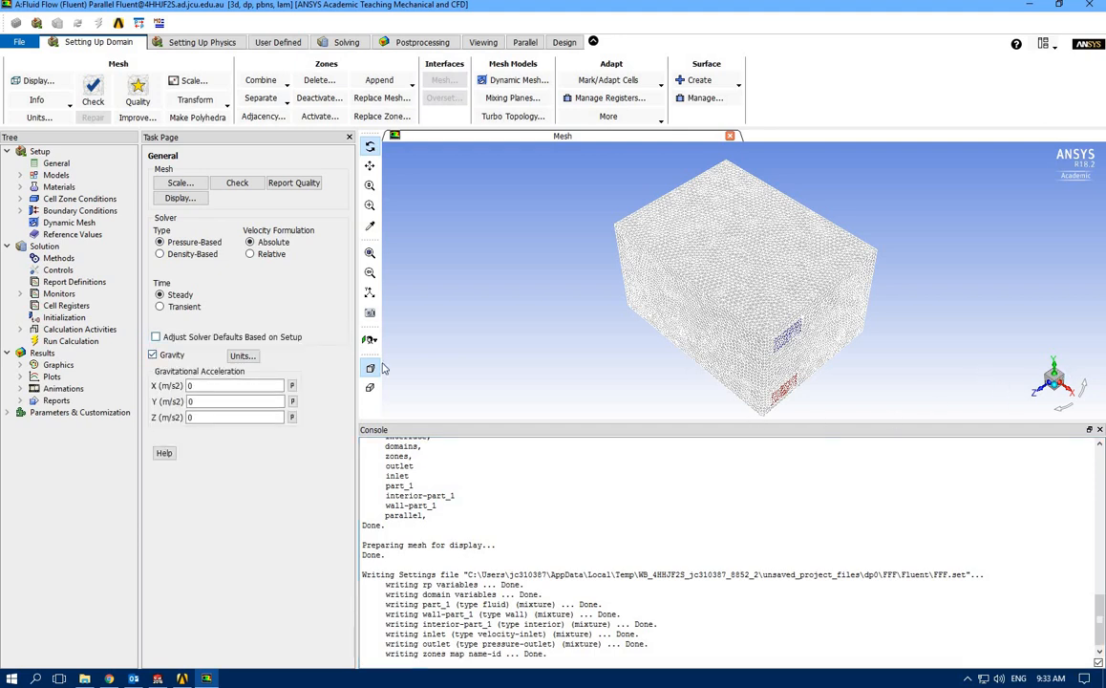
{"action": "left_click_drag", "start_coordinate": [211, 399], "coordinate": [165, 389]}
{"action": "type", "text": "-9.81"}
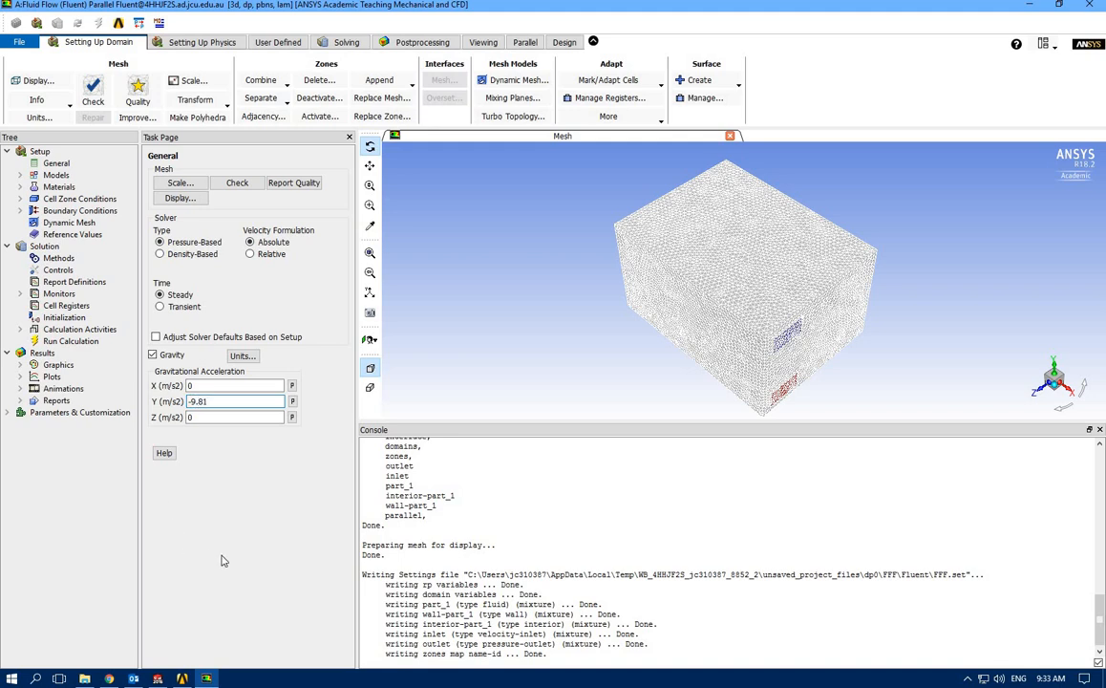
- Enable the energy equation in the Fluent models
{"action": "double_click", "coordinate": [55, 175]}
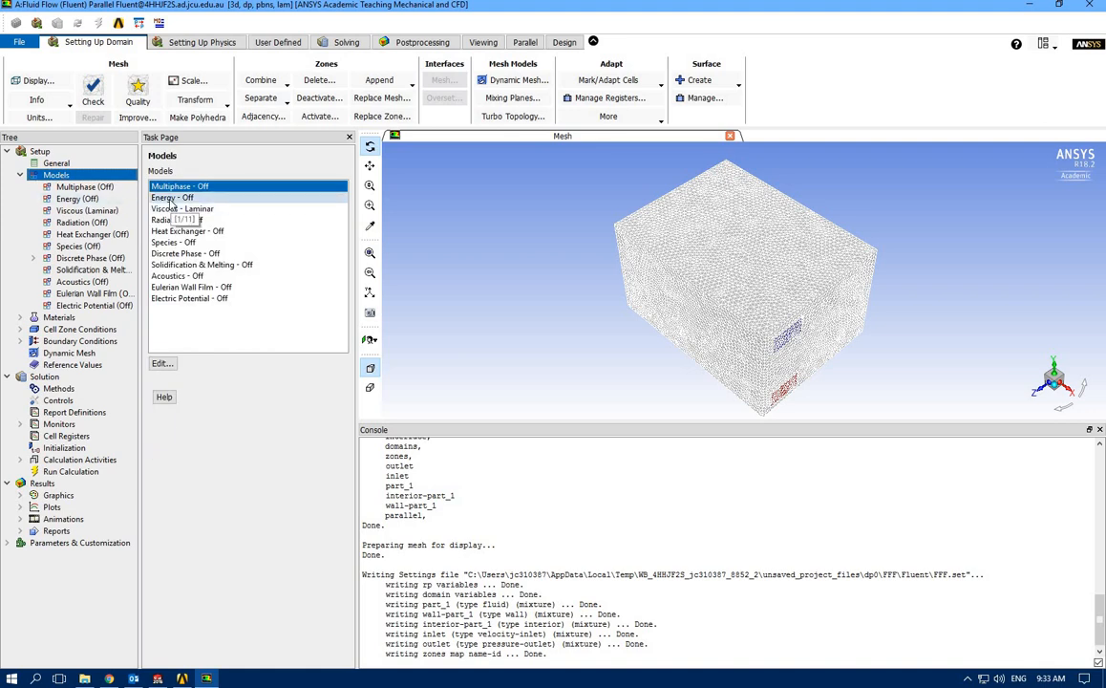
{"action": "double_click", "coordinate": [172, 198]}
{"action": "left_click", "coordinate": [158, 351]}
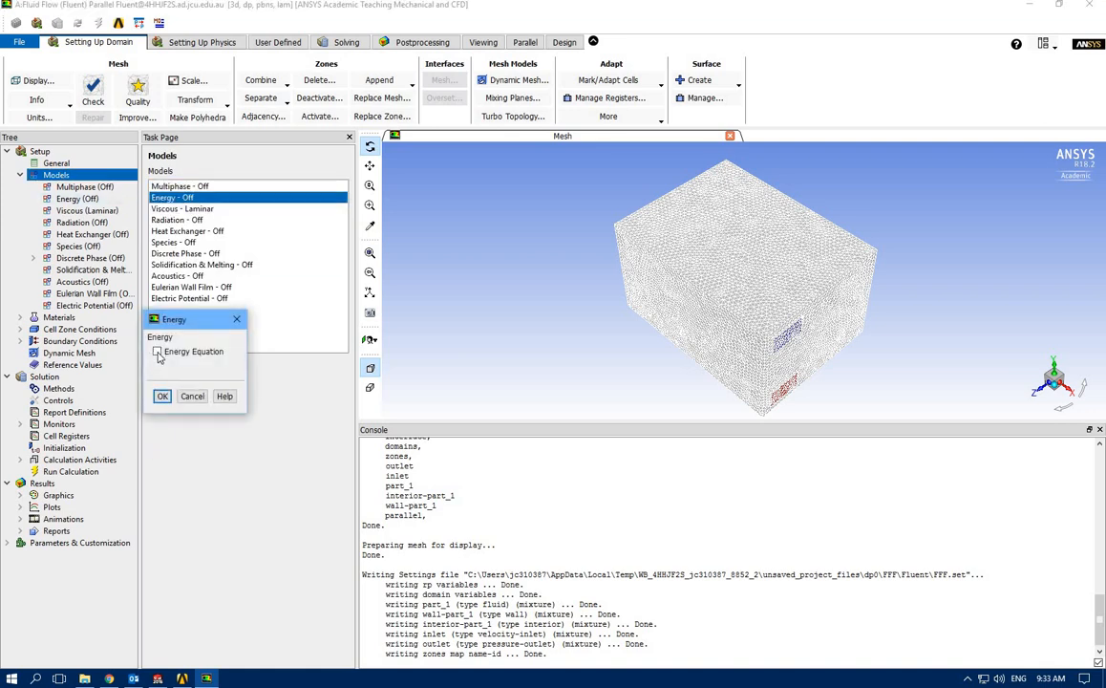
{"action": "left_click", "coordinate": [162, 398]}
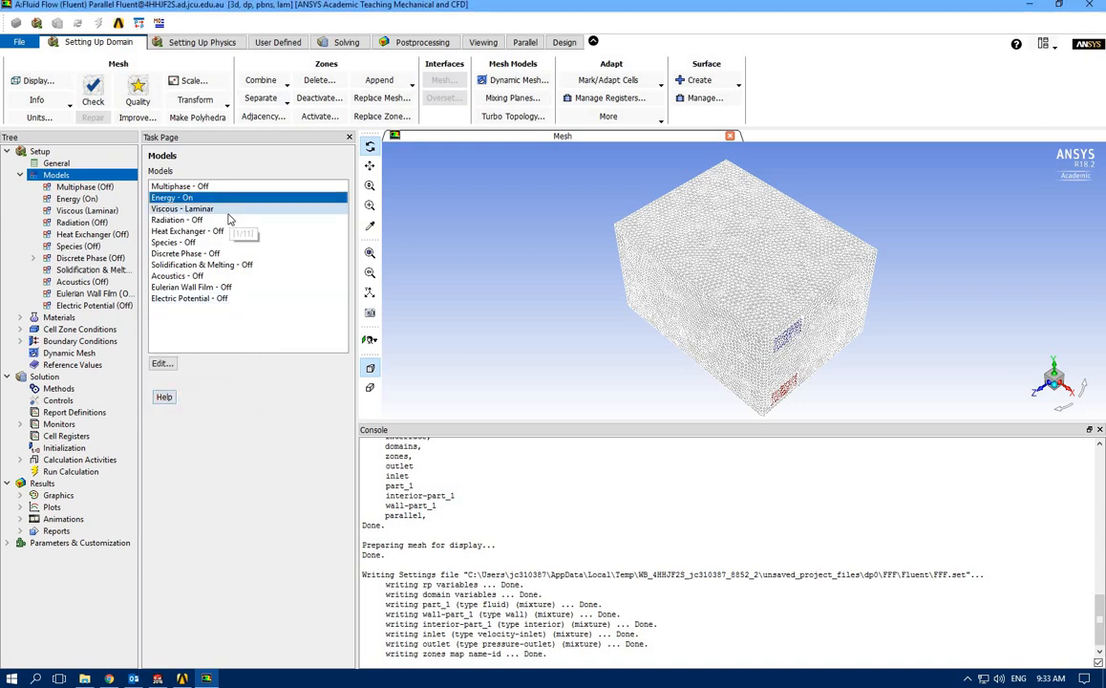
{"action": "left_click", "coordinate": [21, 176]}
- Review the defined materials and the type and material assigned to the part_1 cell zone
{"action": "double_click", "coordinate": [58, 186]}
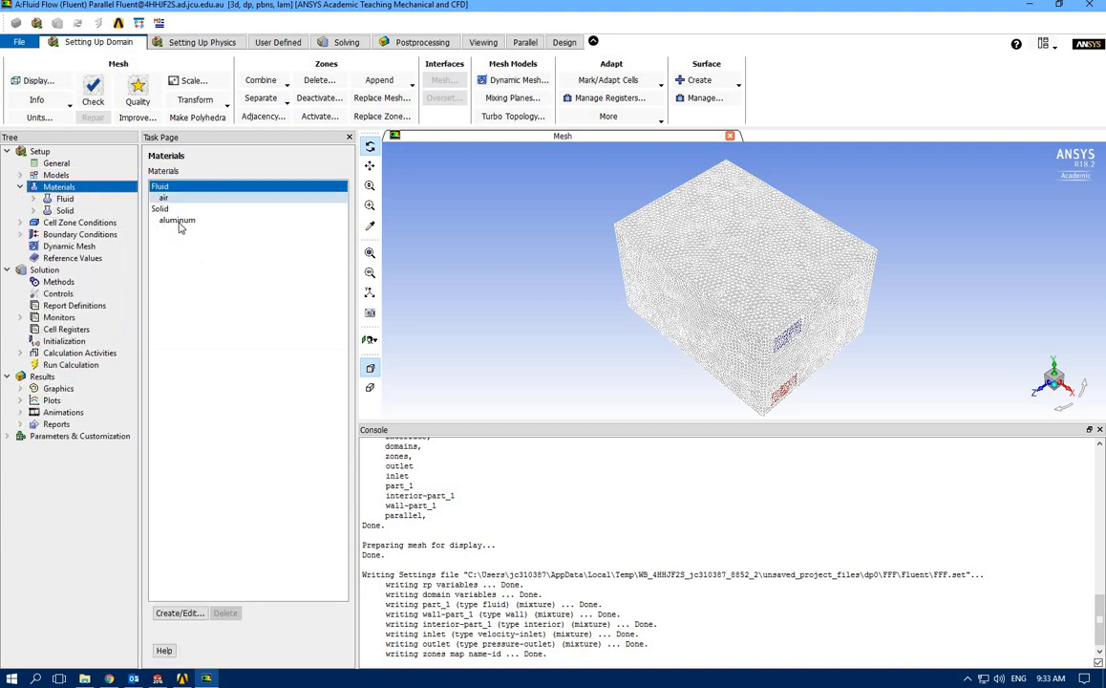
{"action": "left_click", "coordinate": [169, 199]}
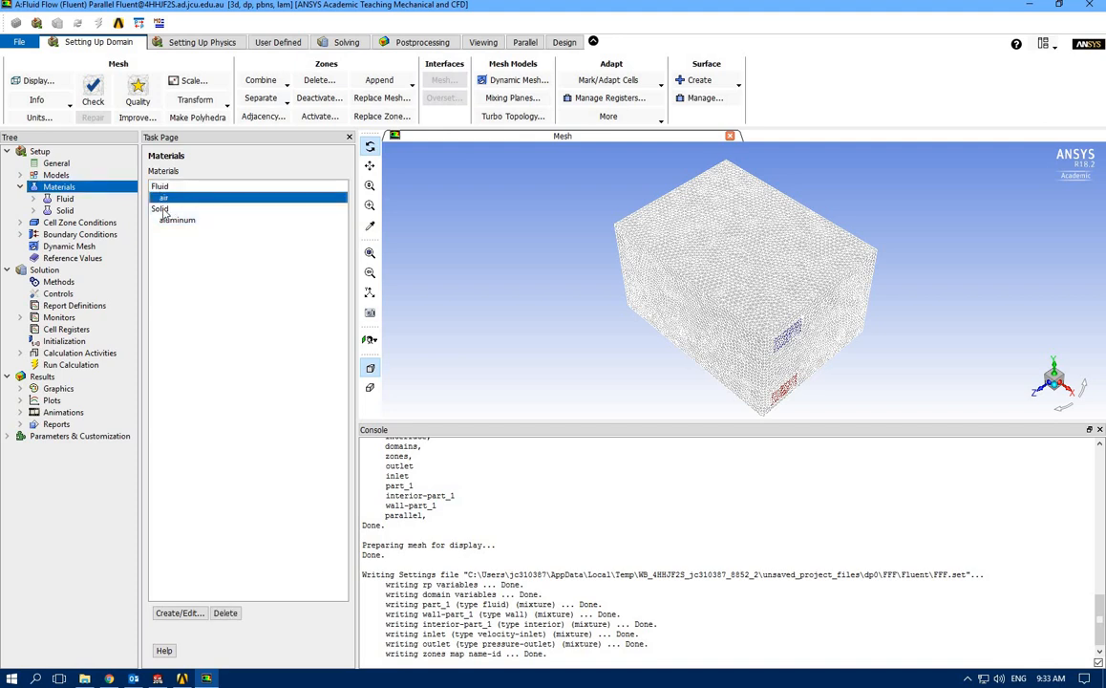
{"action": "left_click", "coordinate": [86, 223]}
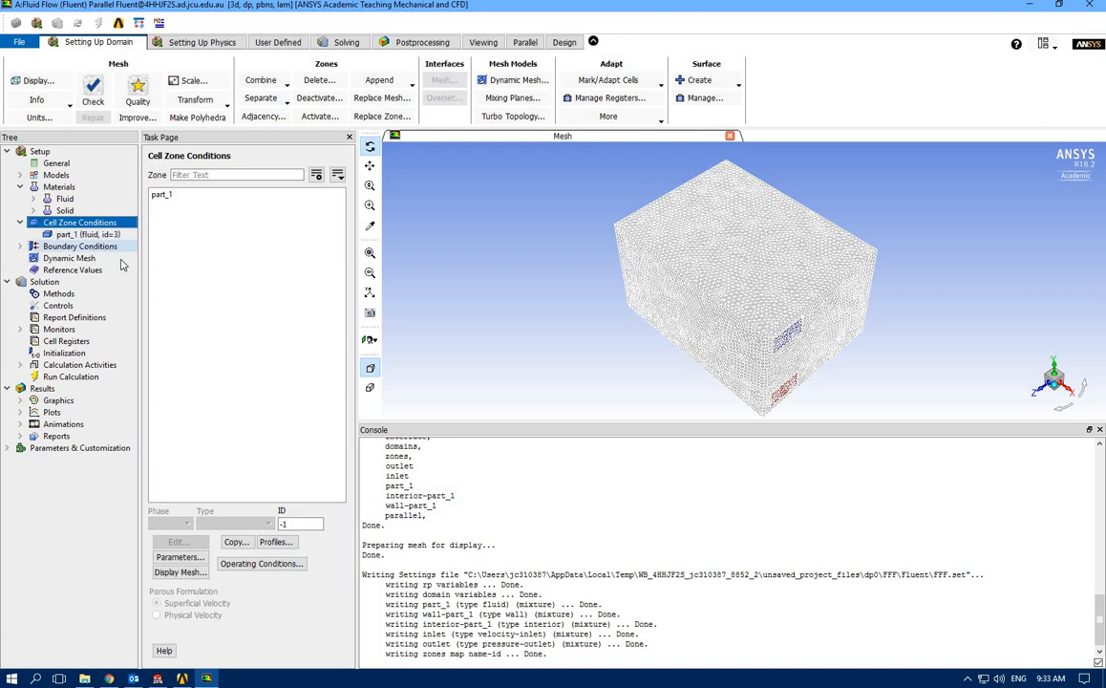
{"action": "left_click", "coordinate": [160, 194]}
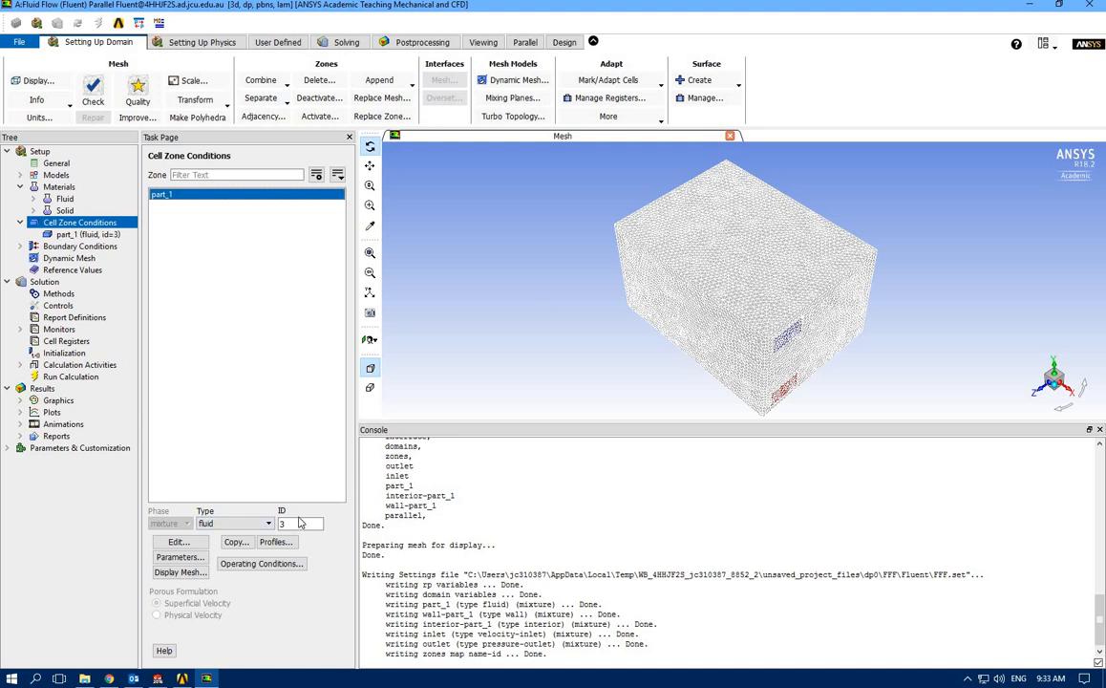
{"action": "left_click", "coordinate": [256, 529]}
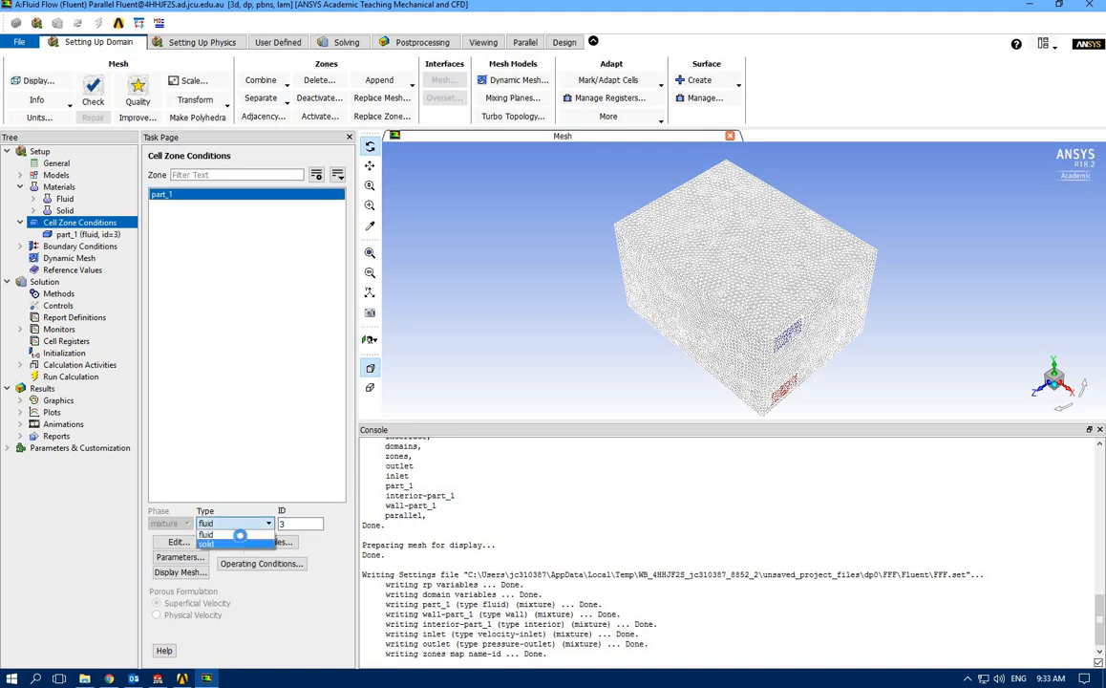
{"action": "left_click", "coordinate": [244, 503]}
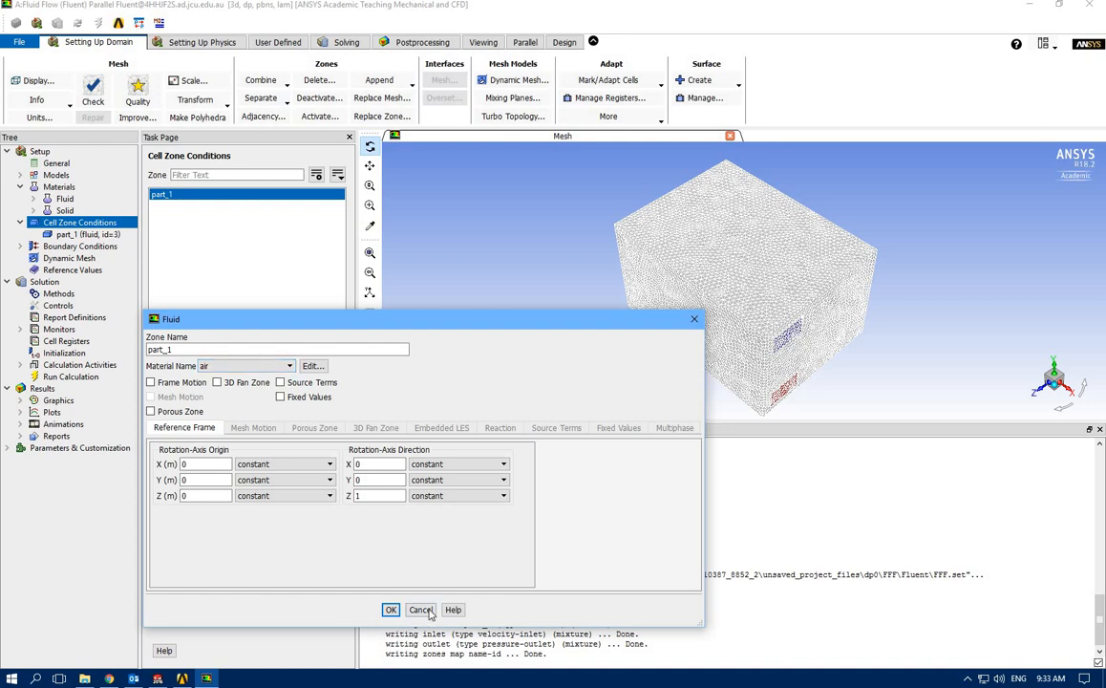
- Set the inlet boundary condition's velocity magnitude to 50 m/s and its temperature to 273 K
{"action": "left_click", "coordinate": [76, 249]}
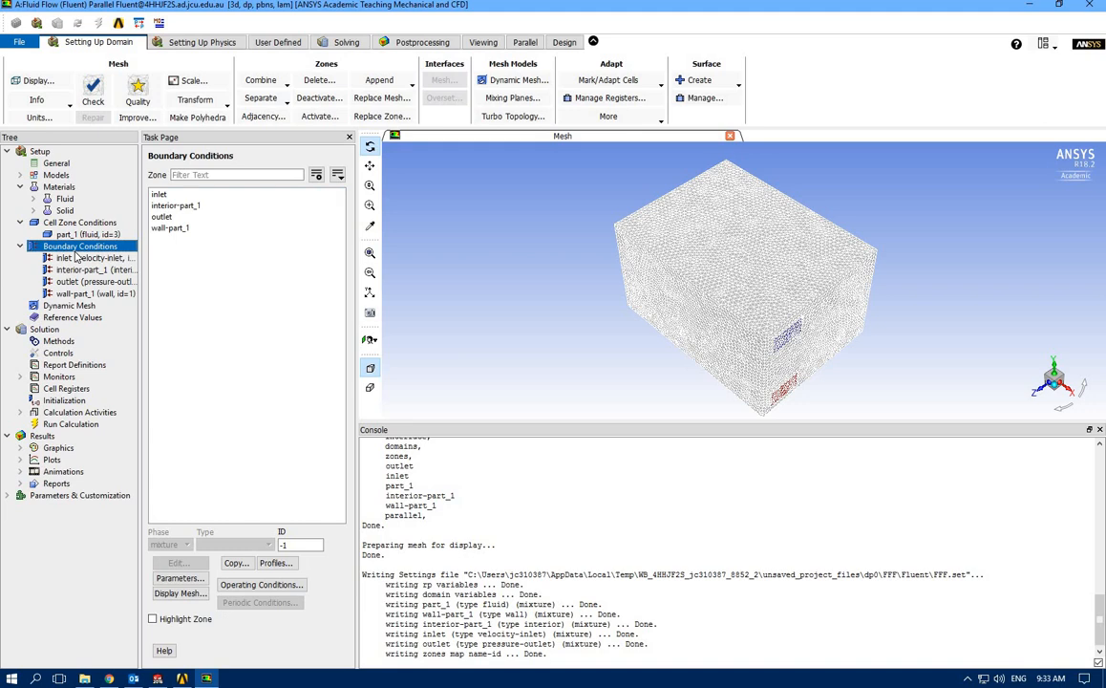
{"action": "left_click", "coordinate": [163, 196]}
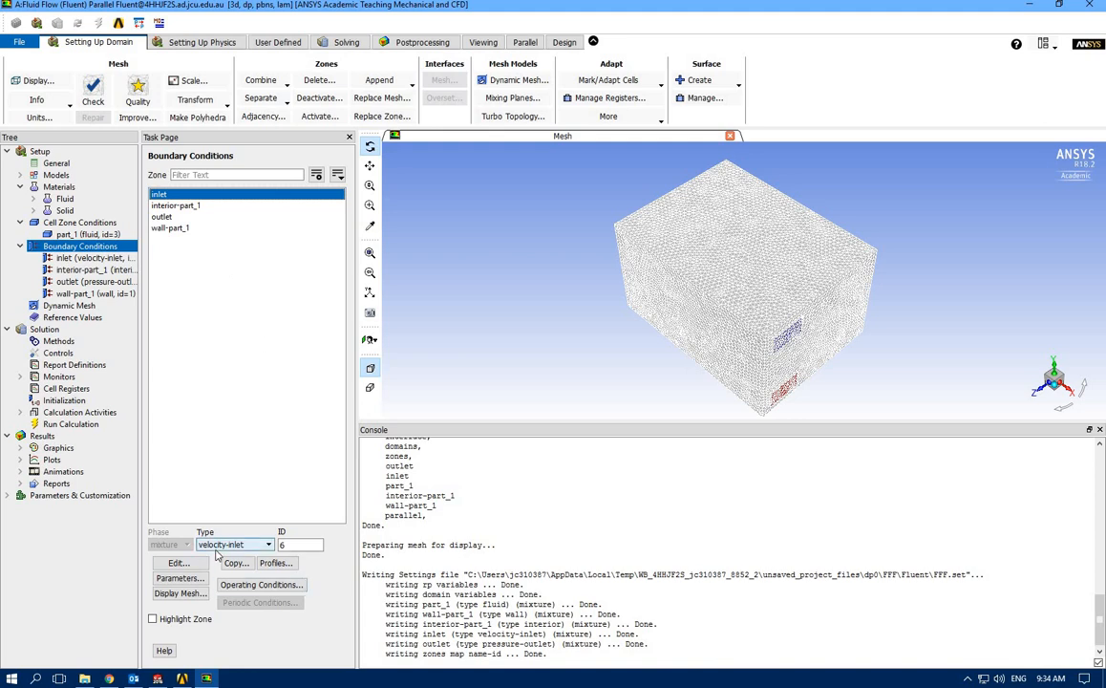
{"action": "left_click", "coordinate": [177, 563]}
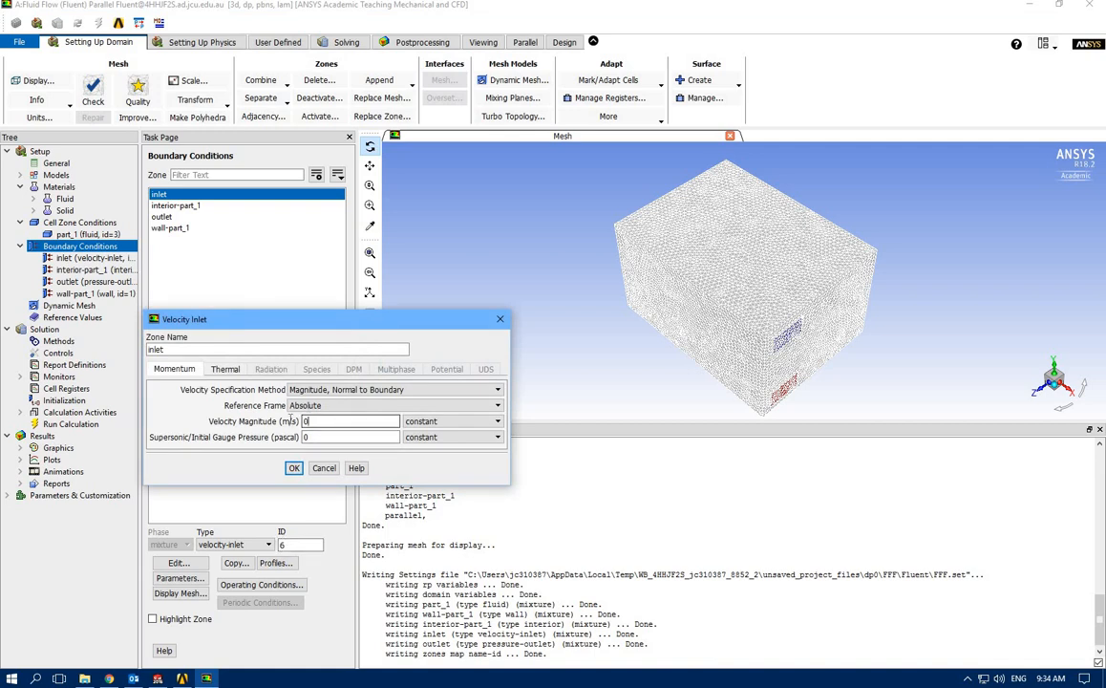
{"action": "double_click", "coordinate": [296, 421]}
{"action": "type", "text": "50"}
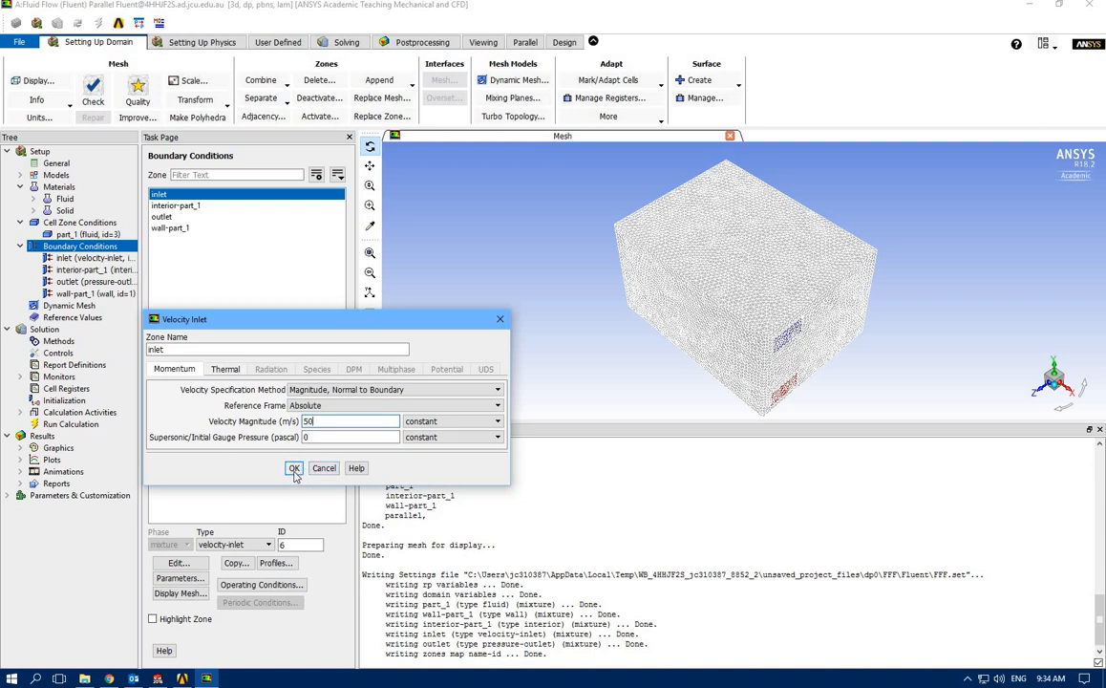
{"action": "left_click", "coordinate": [226, 371]}
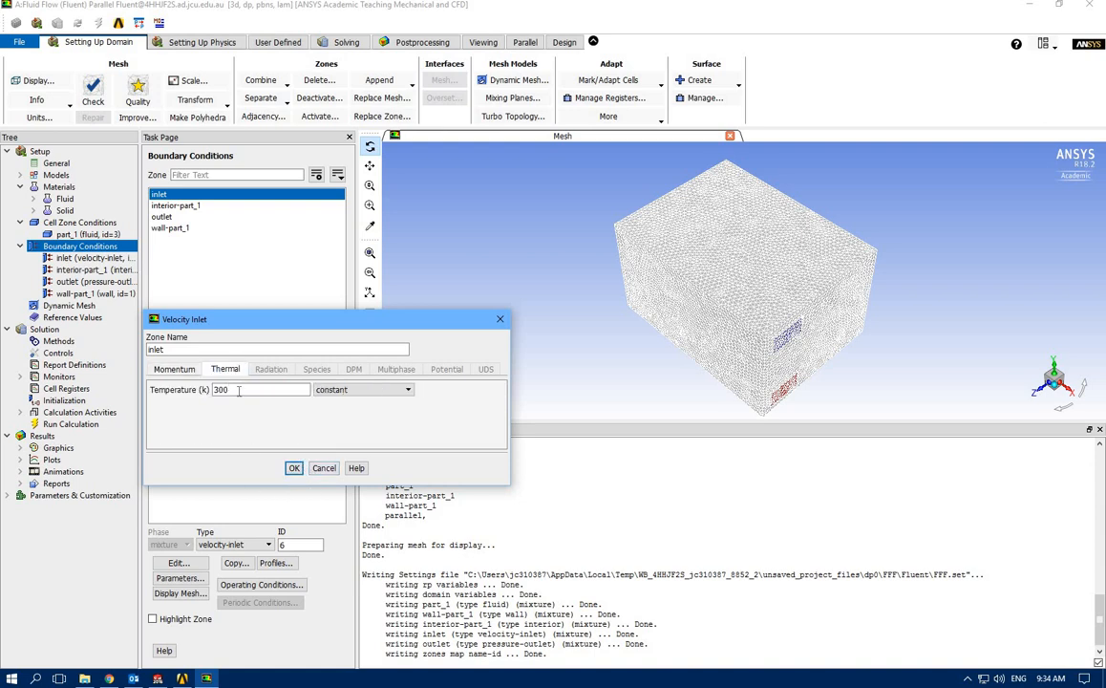
{"action": "double_click", "coordinate": [212, 387]}
{"action": "type", "text": "273"}
{"action": "left_click", "coordinate": [294, 468]}
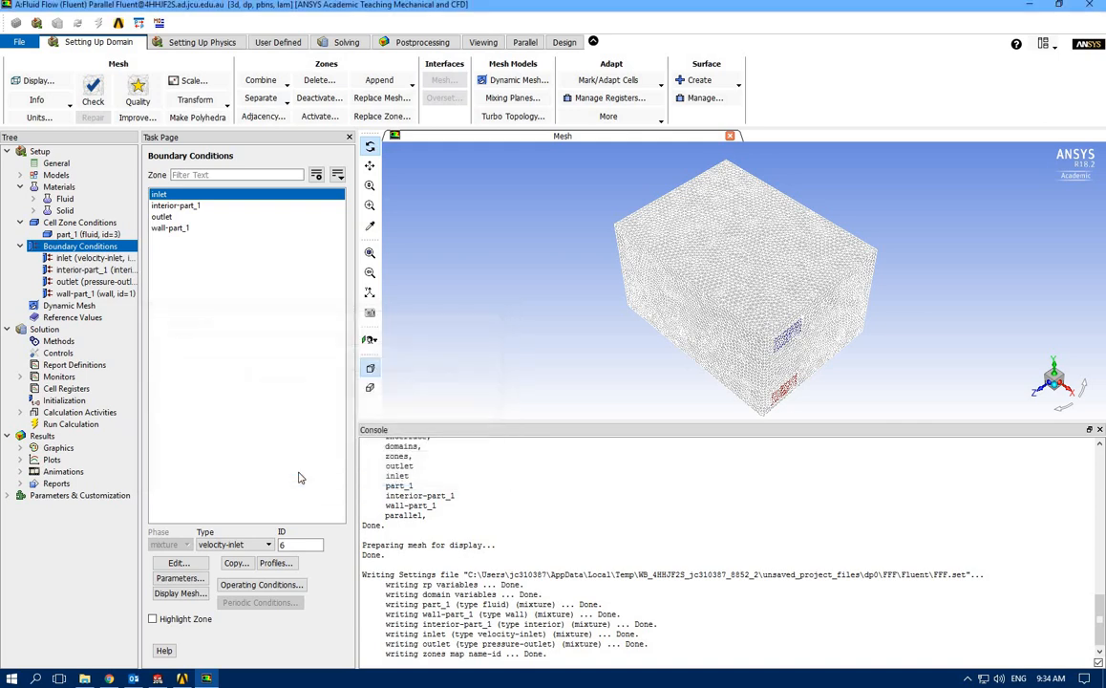
- Review the outlet and wall-part_1 boundary conditions, including the wall's momentum and thermal settings
{"action": "left_click", "coordinate": [165, 219]}
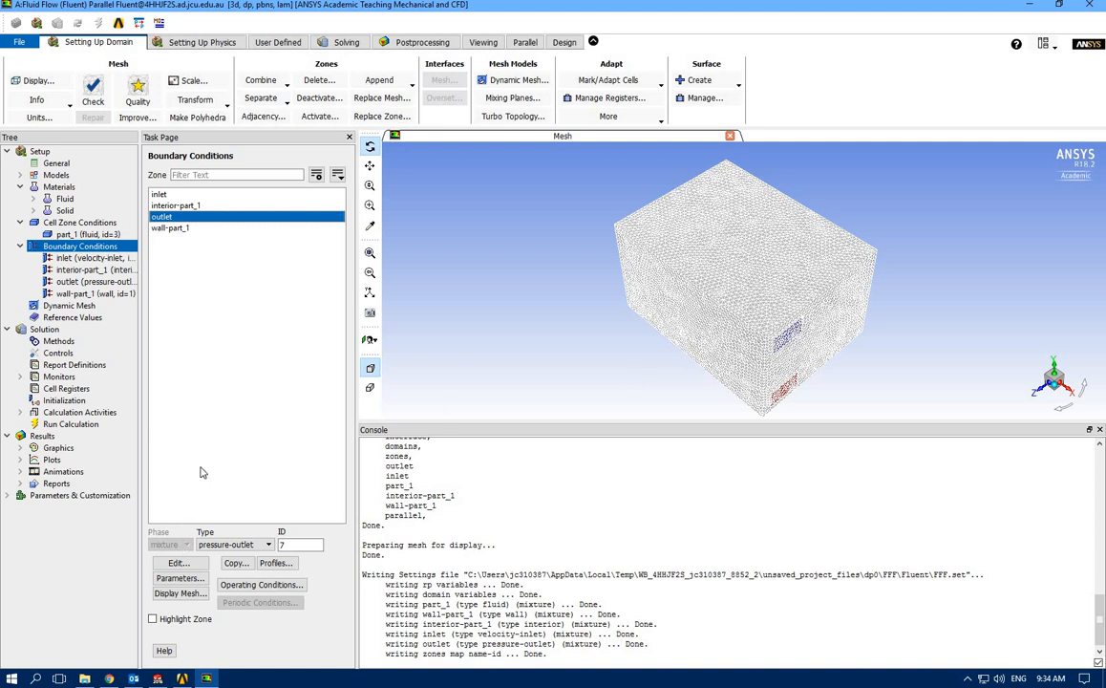
{"action": "left_click", "coordinate": [185, 229]}
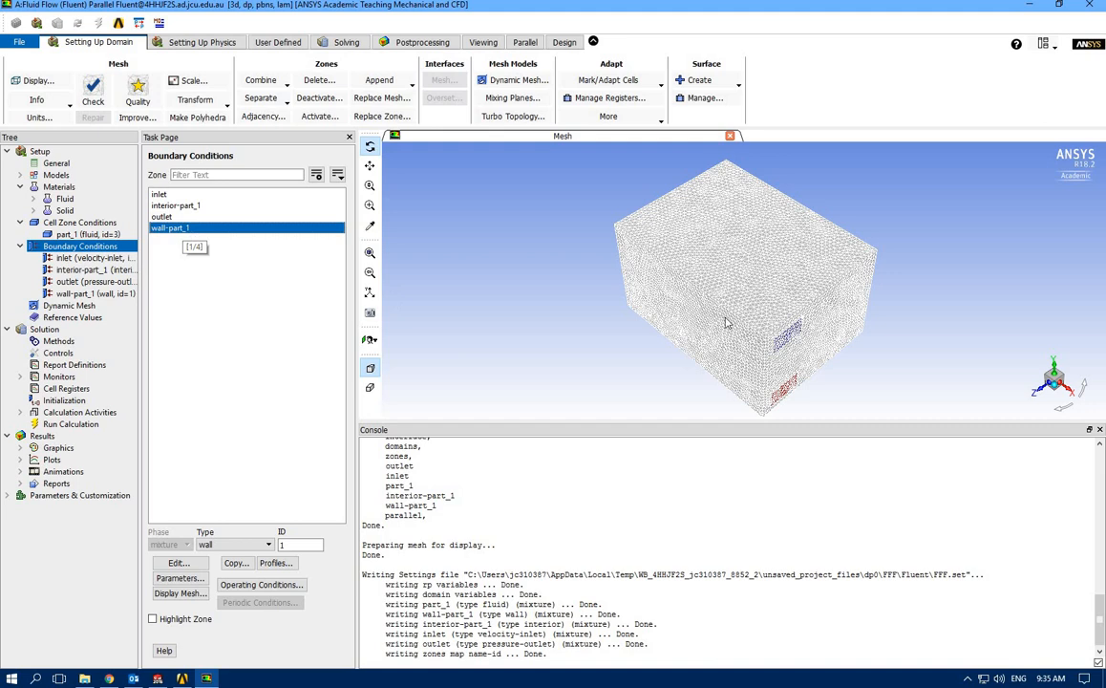
{"action": "scroll", "coordinate": [687, 315], "scroll_direction": "down", "scroll_amount": 5}
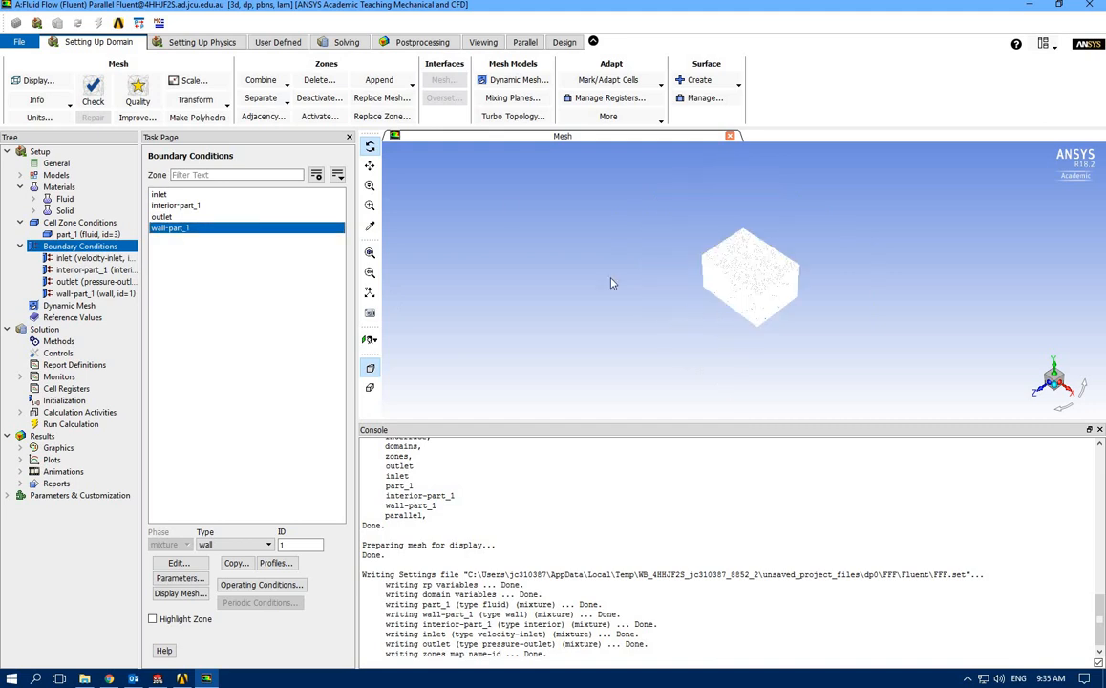
{"action": "scroll", "coordinate": [662, 309], "scroll_direction": "up", "scroll_amount": 5}
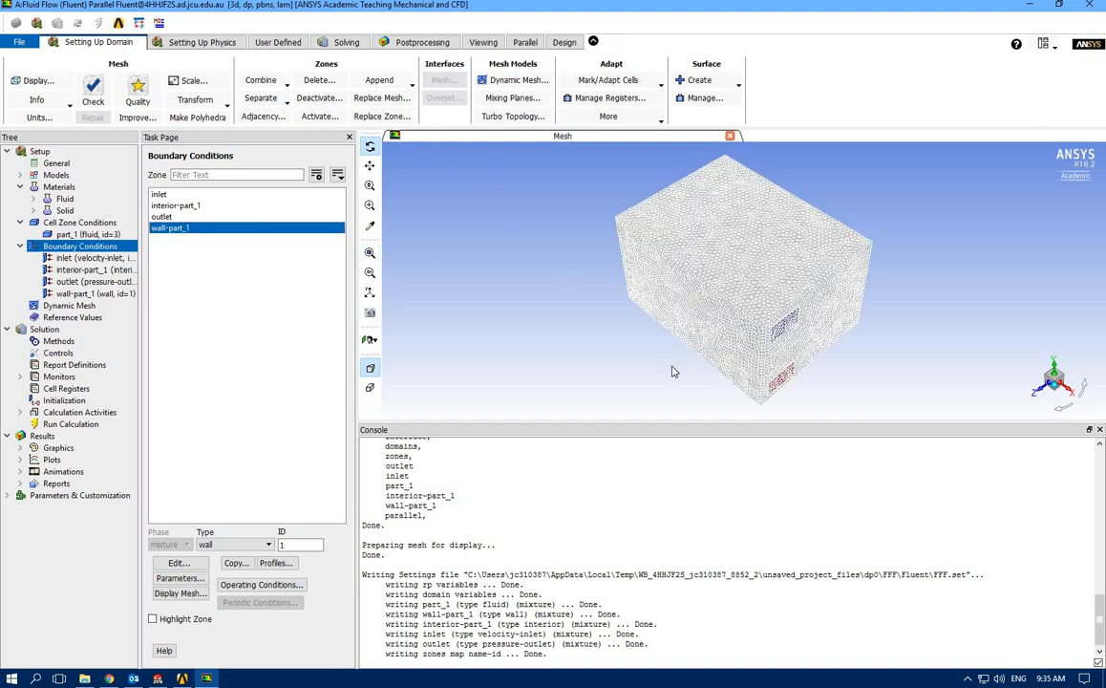
{"action": "left_click_drag", "start_coordinate": [672, 268], "coordinate": [824, 320]}
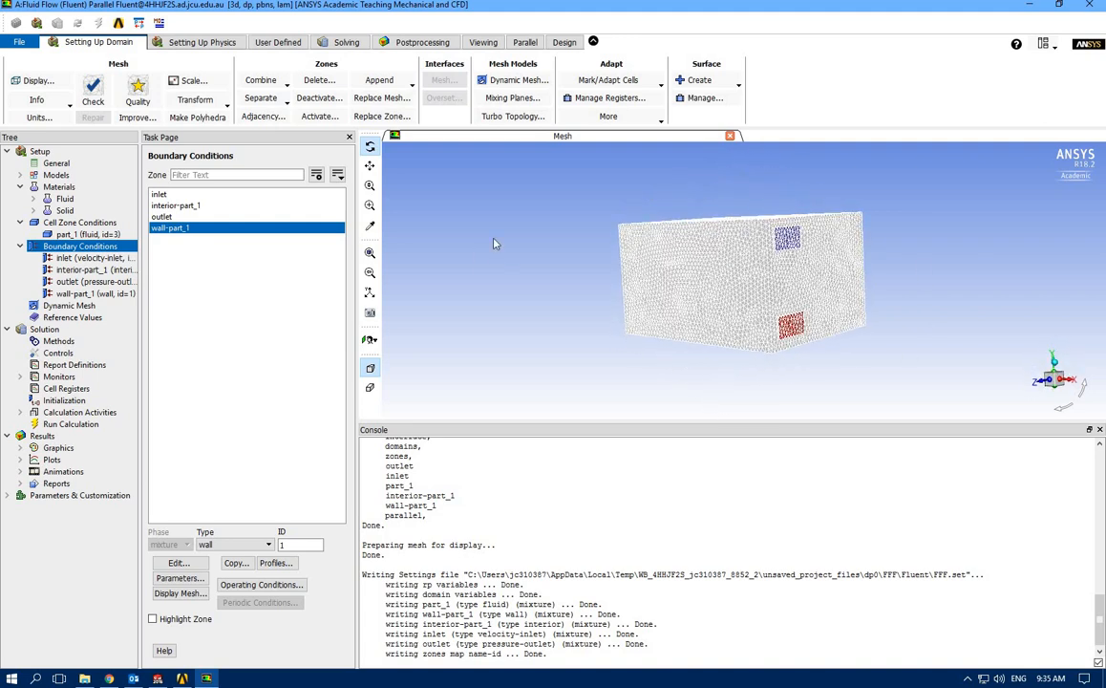
{"action": "left_click", "coordinate": [195, 566]}
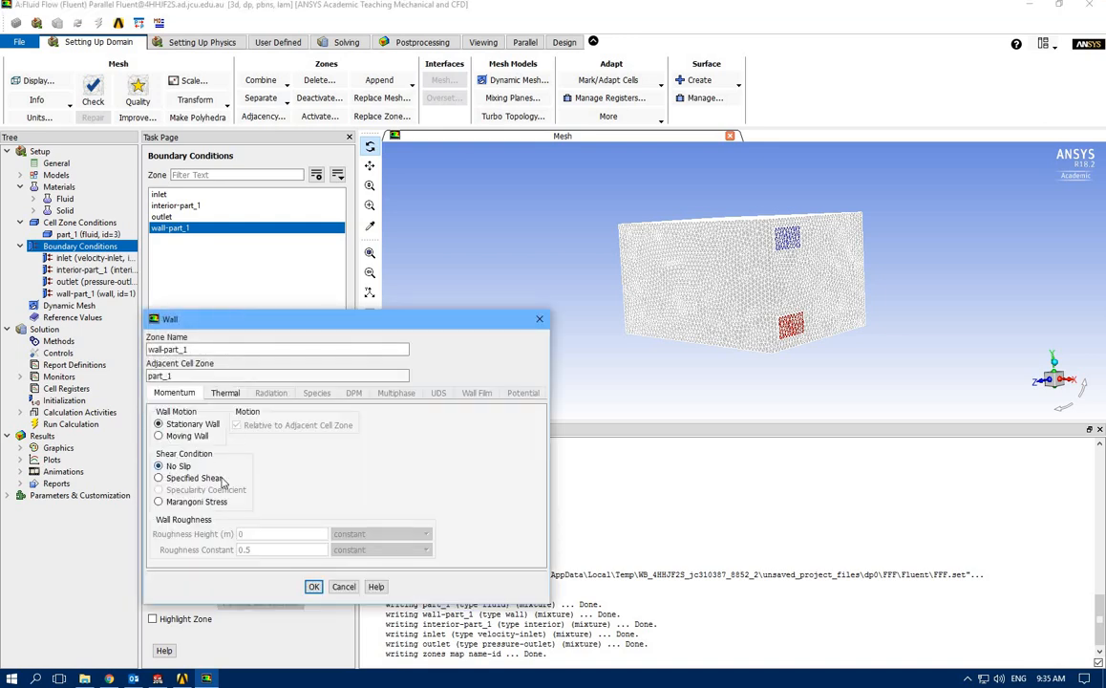
{"action": "left_click", "coordinate": [316, 587]}
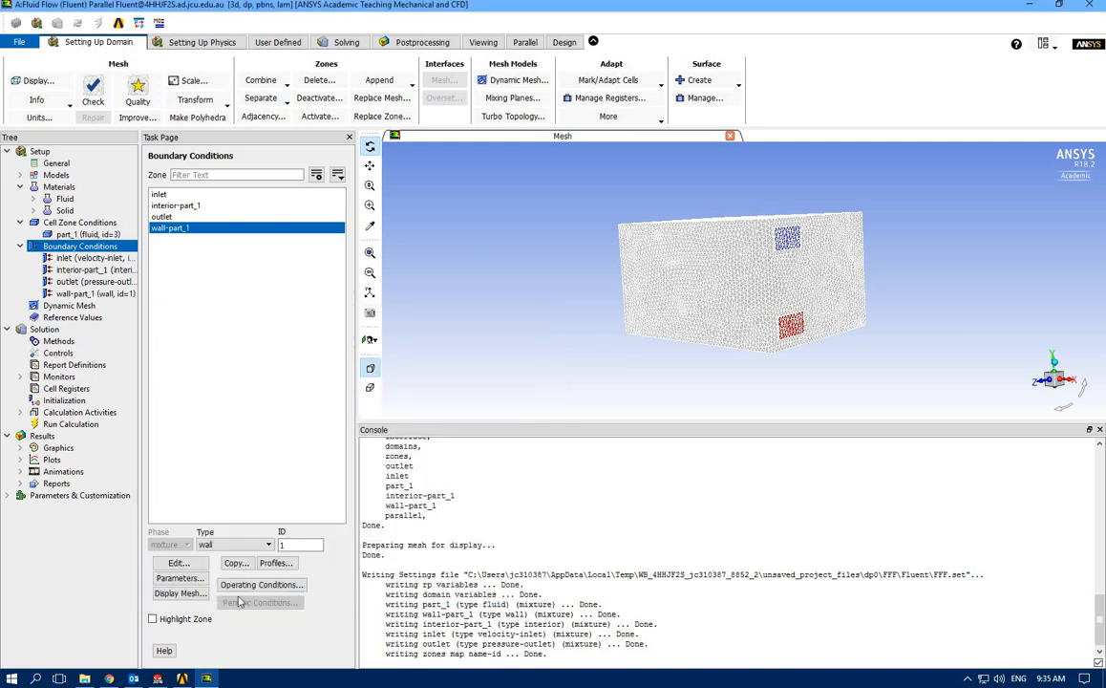
{"action": "left_click", "coordinate": [178, 563]}
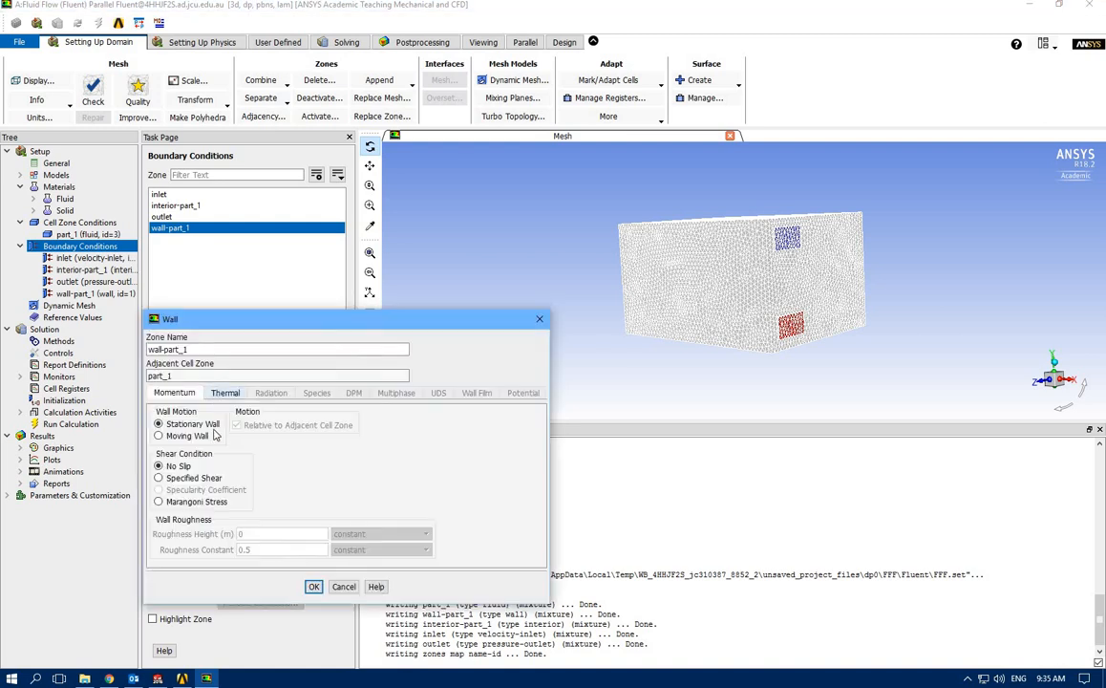
{"action": "left_click", "coordinate": [226, 393]}
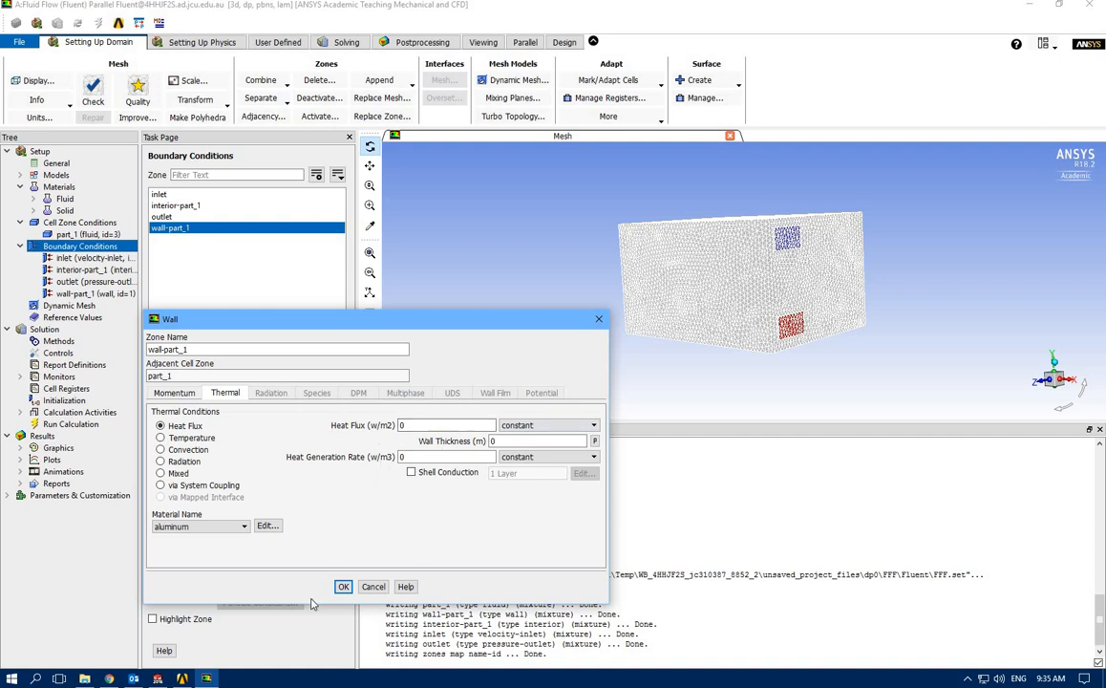
{"action": "left_click", "coordinate": [343, 587]}
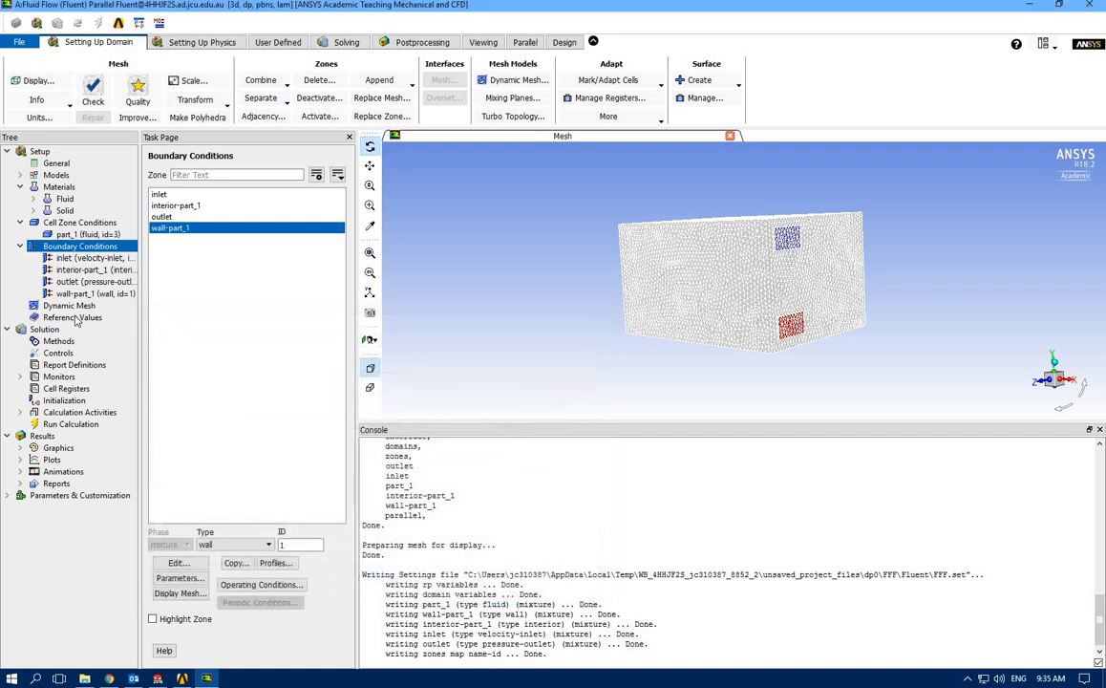
- Initialize the solution with hybrid initialization and run the calculation for 500 iterations
{"action": "left_click", "coordinate": [20, 246]}
{"action": "left_click", "coordinate": [20, 223]}
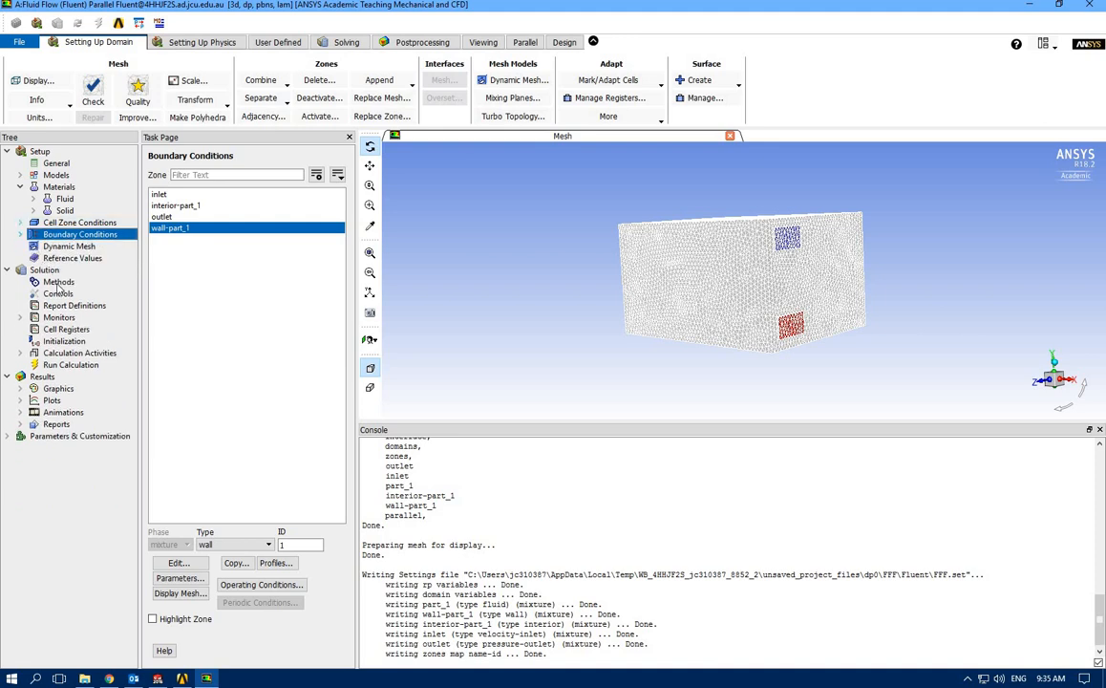
{"action": "left_click", "coordinate": [63, 341]}
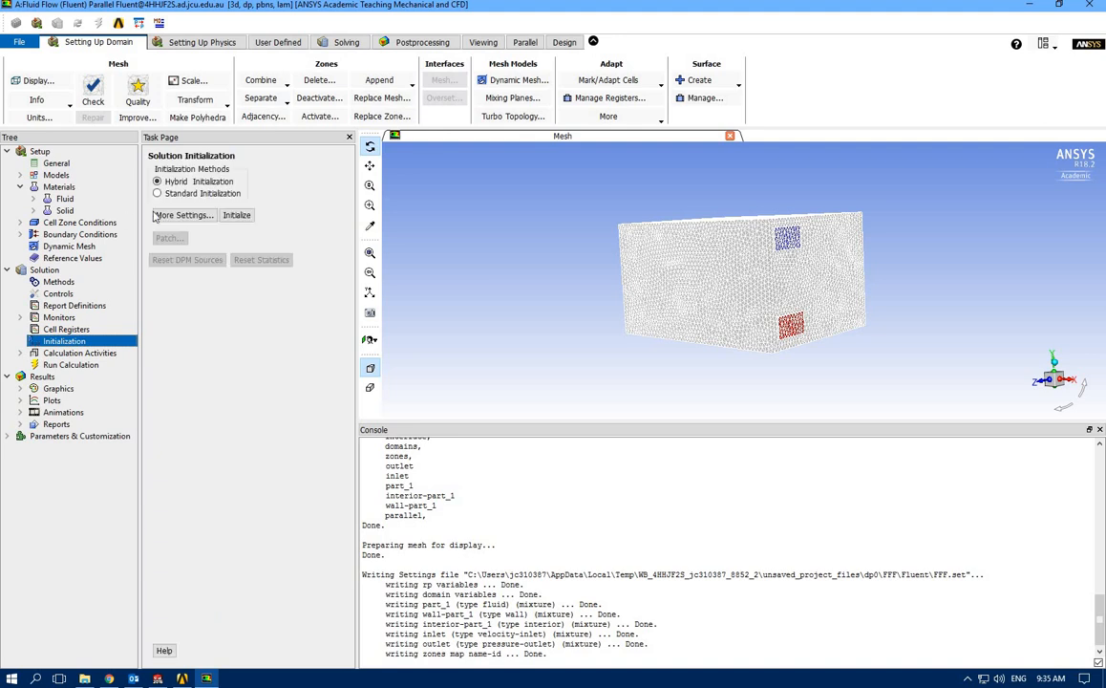
{"action": "left_click", "coordinate": [230, 215]}
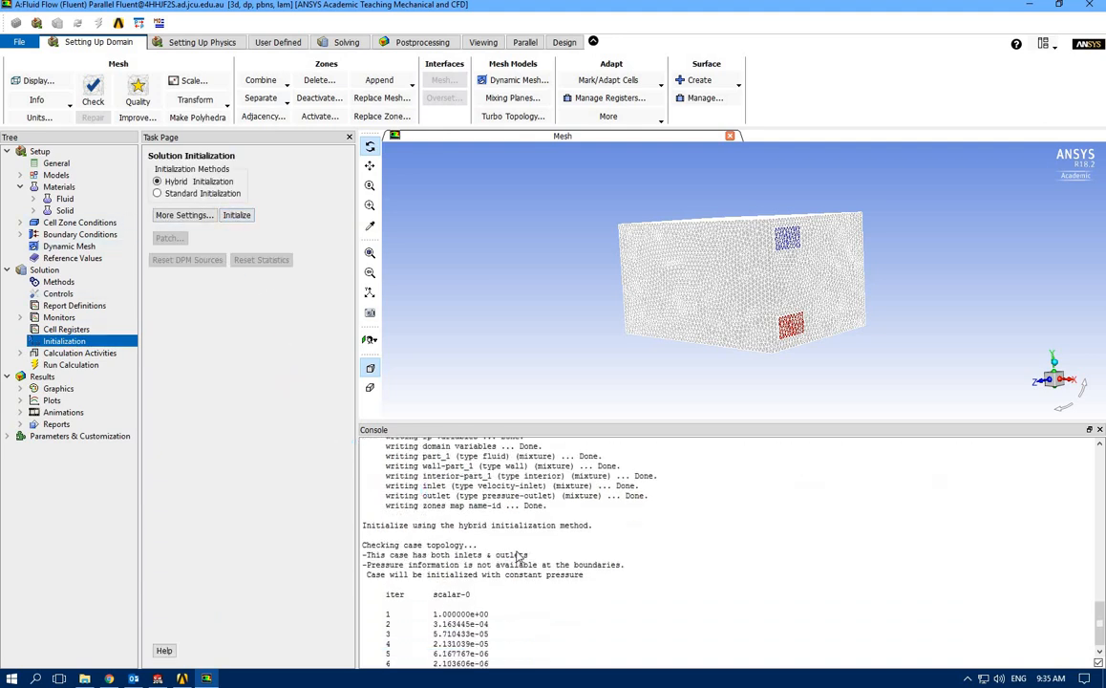
{"action": "left_click", "coordinate": [73, 365]}
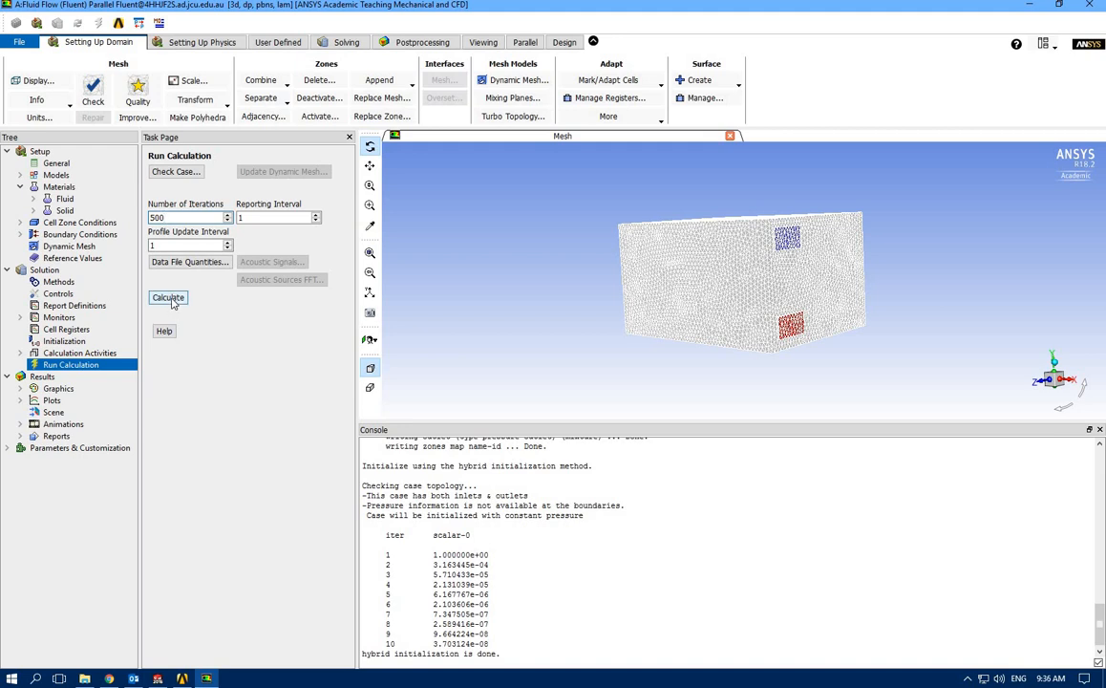
{"action": "left_click", "coordinate": [169, 298]}
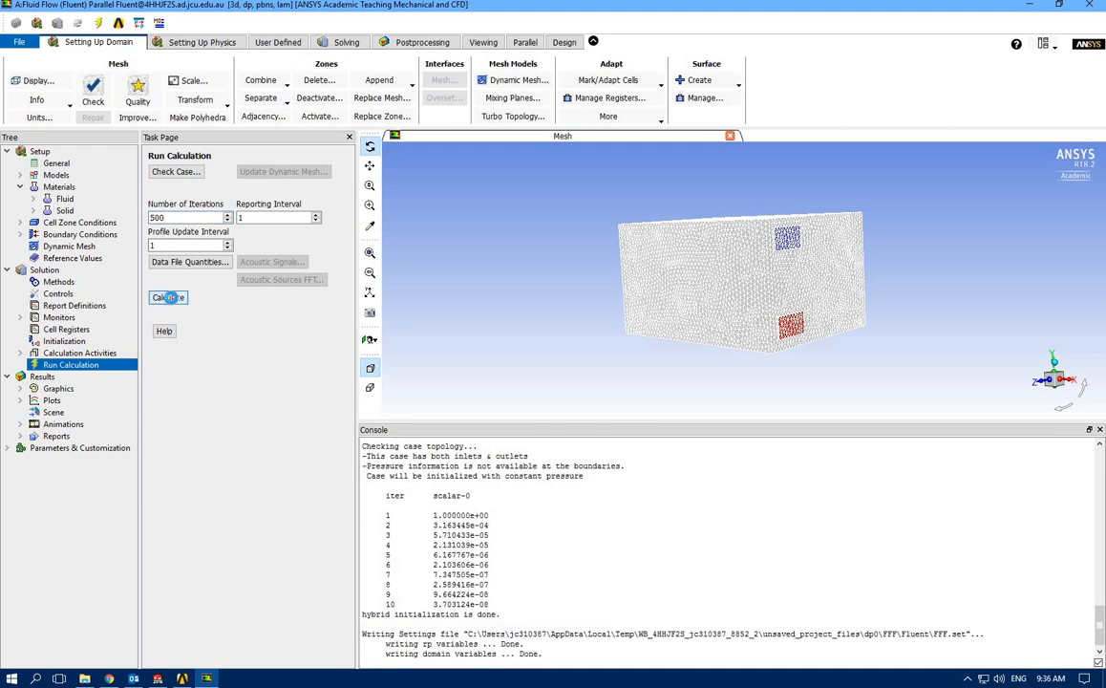
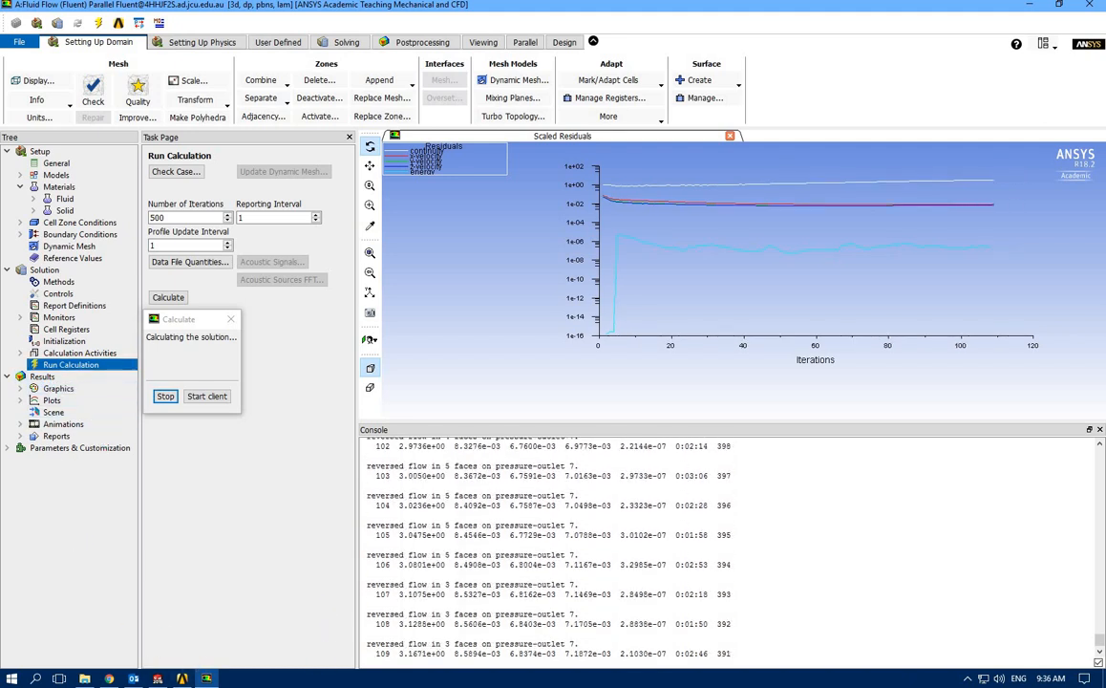
- Switch to SOLIDWORKS and examine the room volume, including the internal slots left in its walls
{"action": "left_click", "coordinate": [182, 679]}
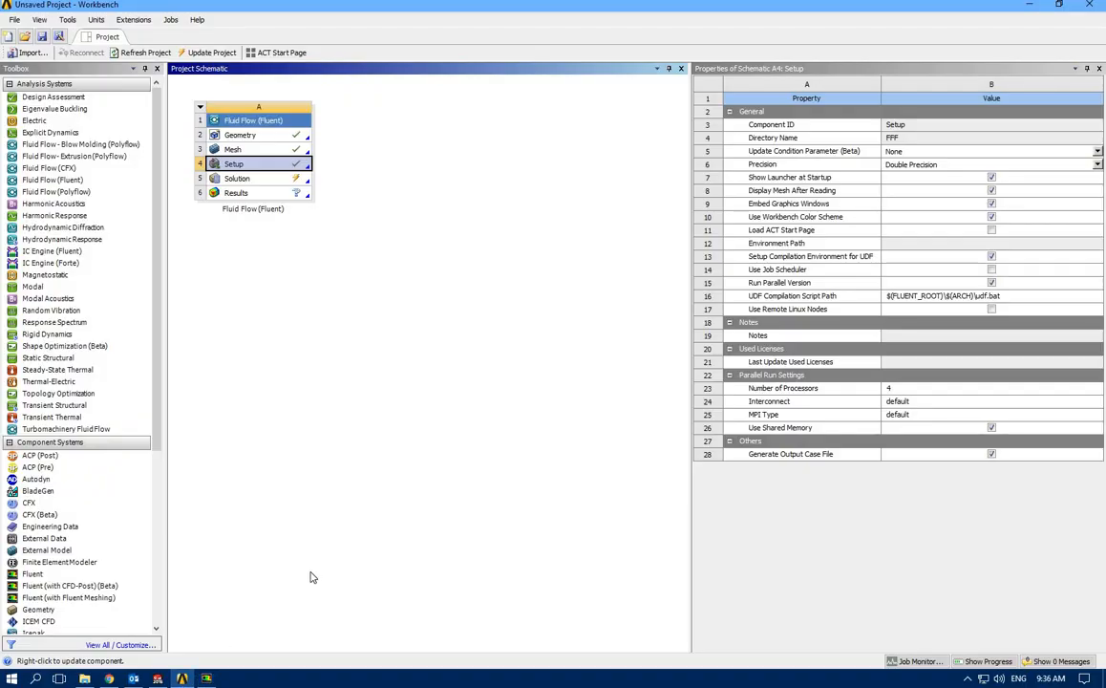
{"action": "left_click", "coordinate": [156, 678]}
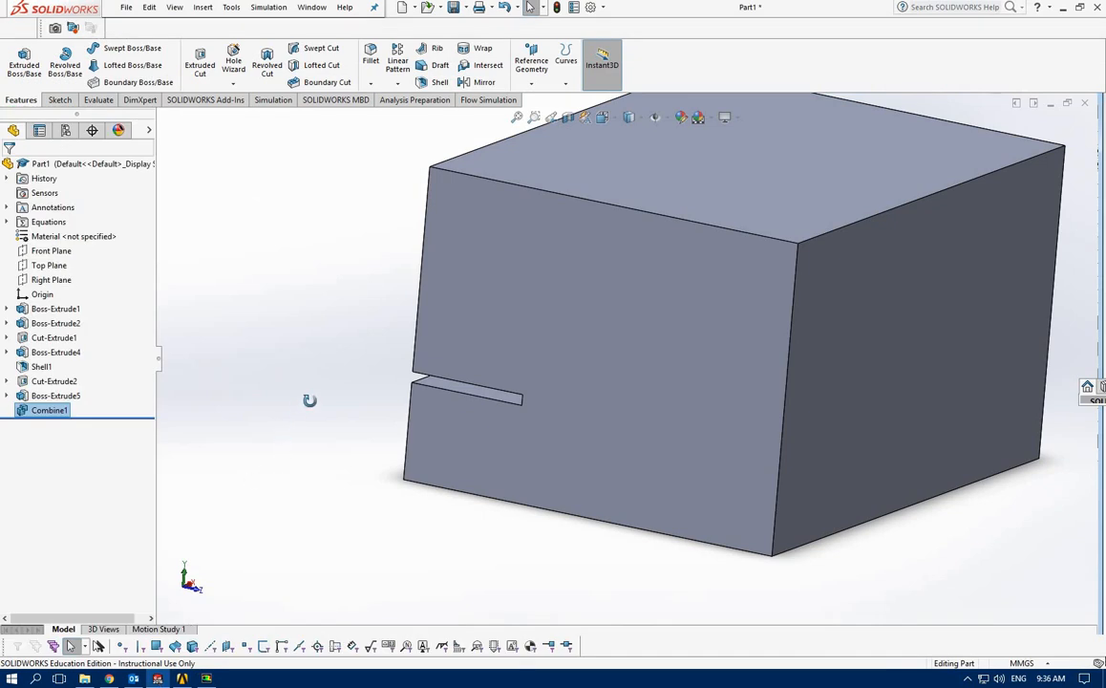
{"action": "middle_click_drag", "start_coordinate": [309, 399], "coordinate": [405, 471]}
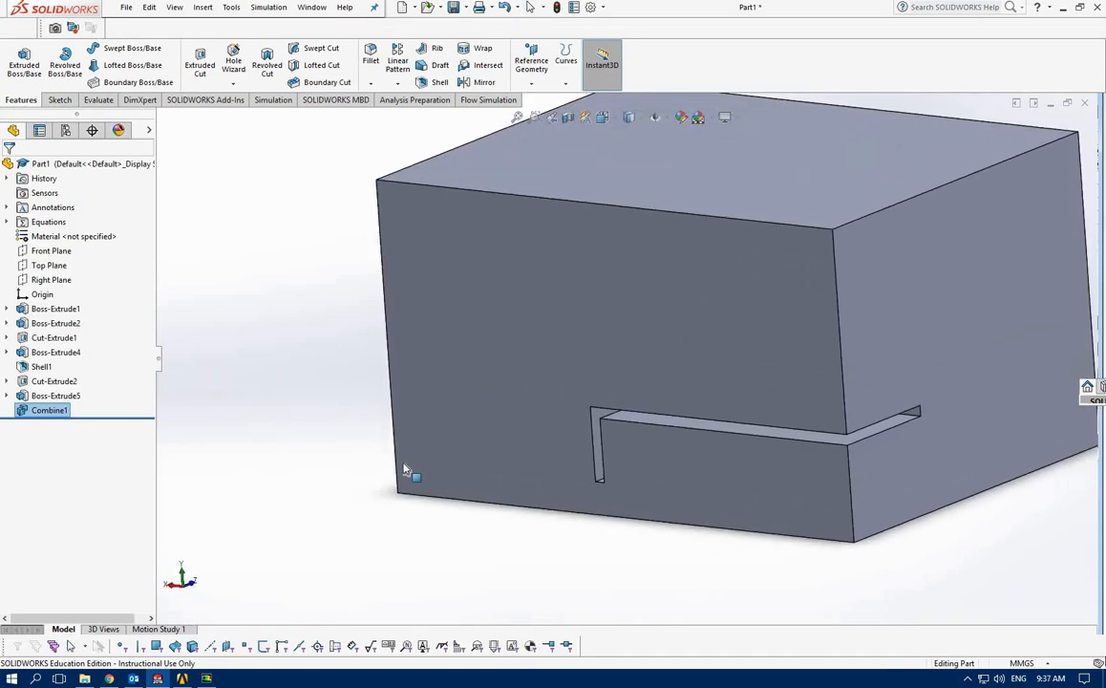
{"action": "key", "text": "f"}
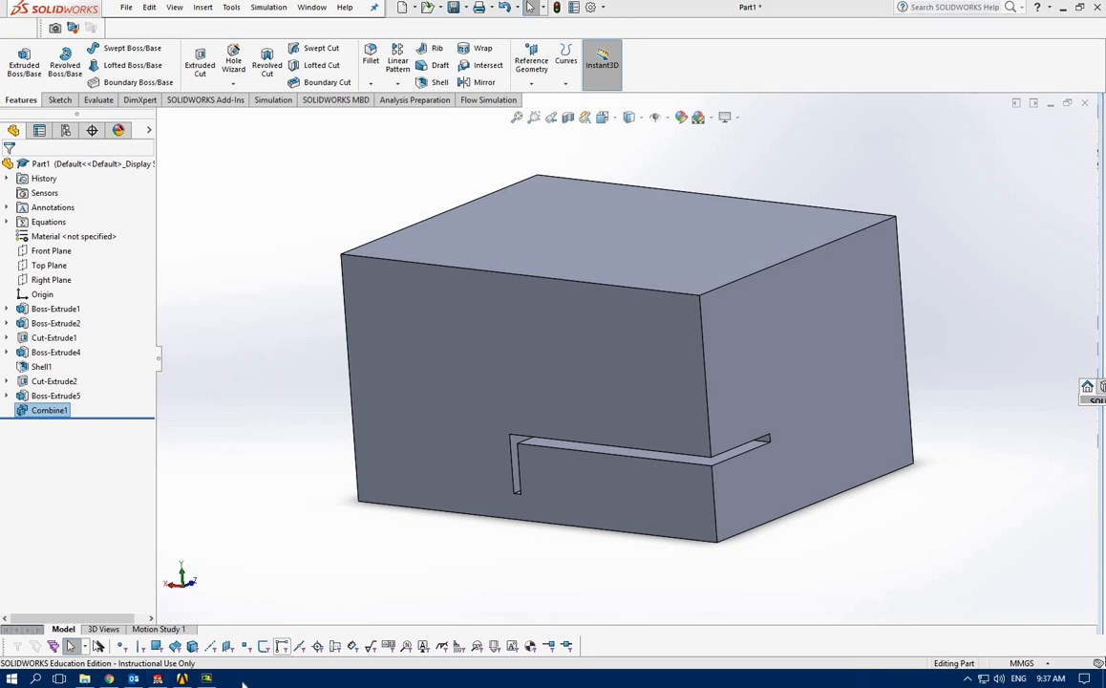
- Return to Fluent to acknowledge the completed calculation, and open the Fluid Flow results from Workbench in a maximized CFD-Post window
{"action": "left_click", "coordinate": [208, 679]}
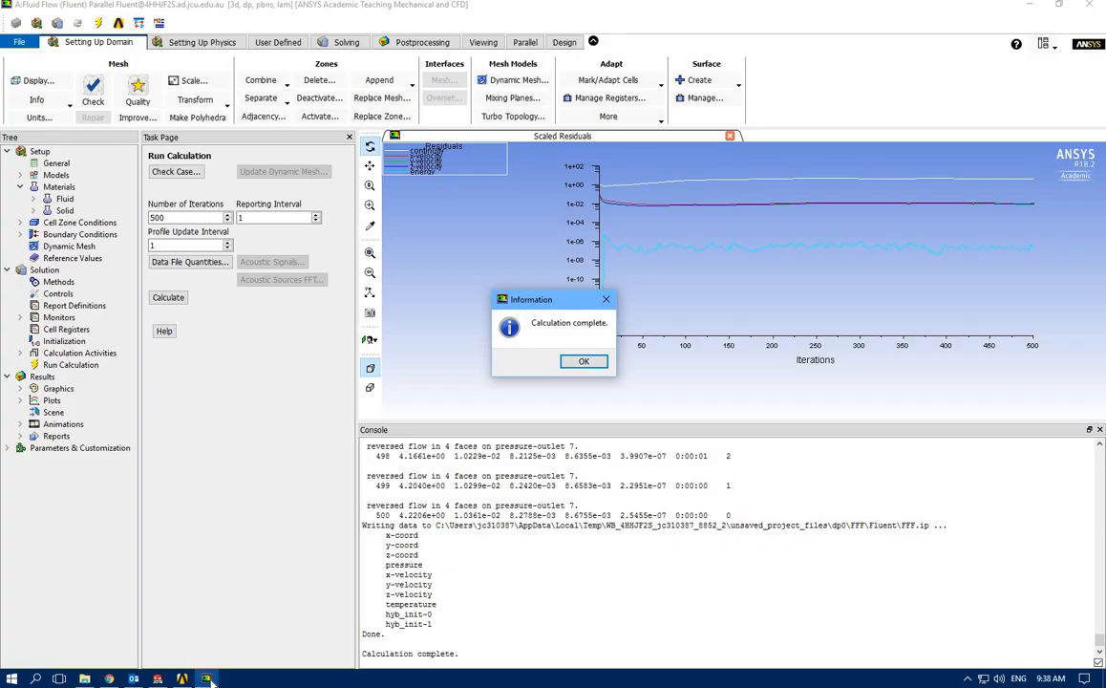
{"action": "left_click", "coordinate": [599, 363]}
{"action": "left_click", "coordinate": [1090, 5]}
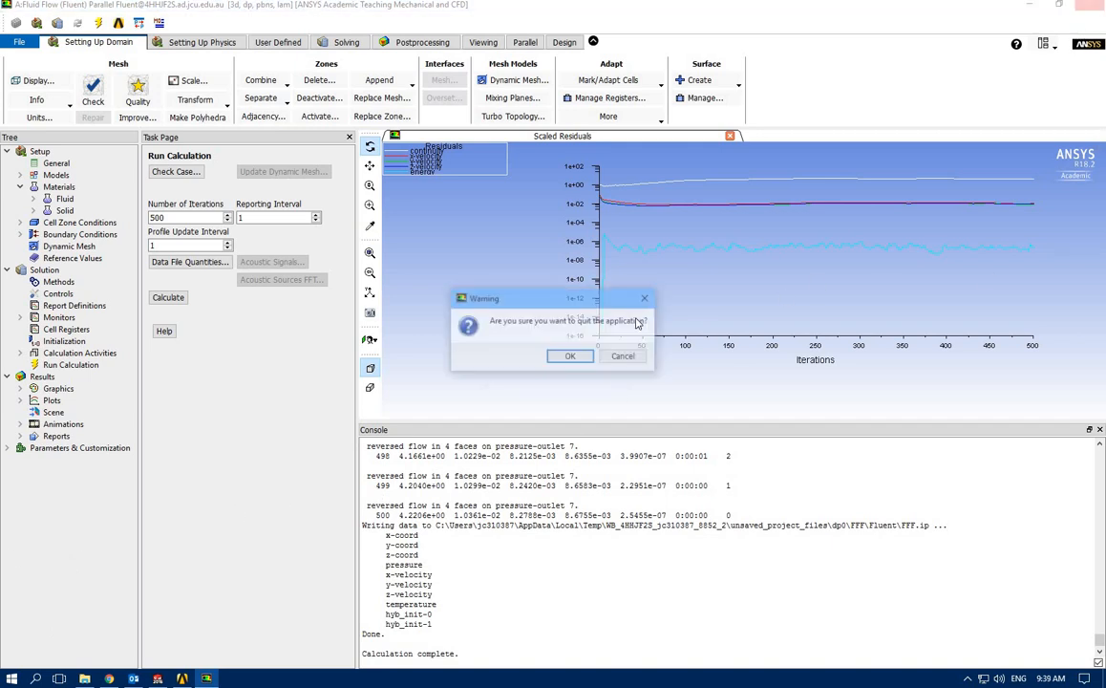
{"action": "left_click", "coordinate": [623, 355]}
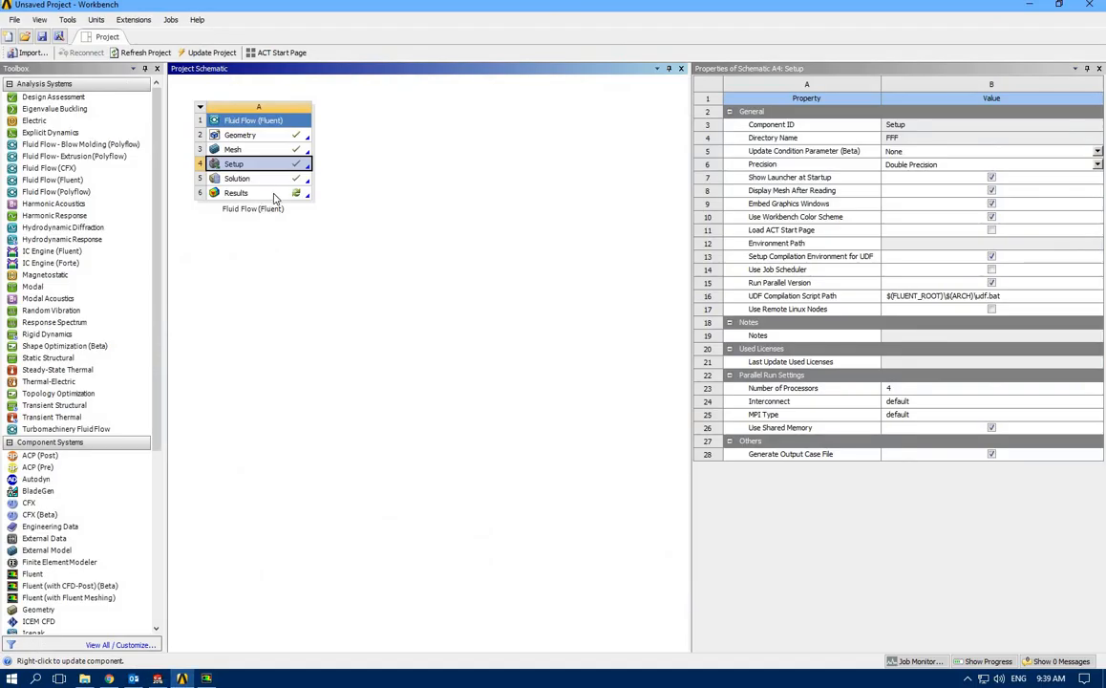
{"action": "double_click", "coordinate": [274, 196]}
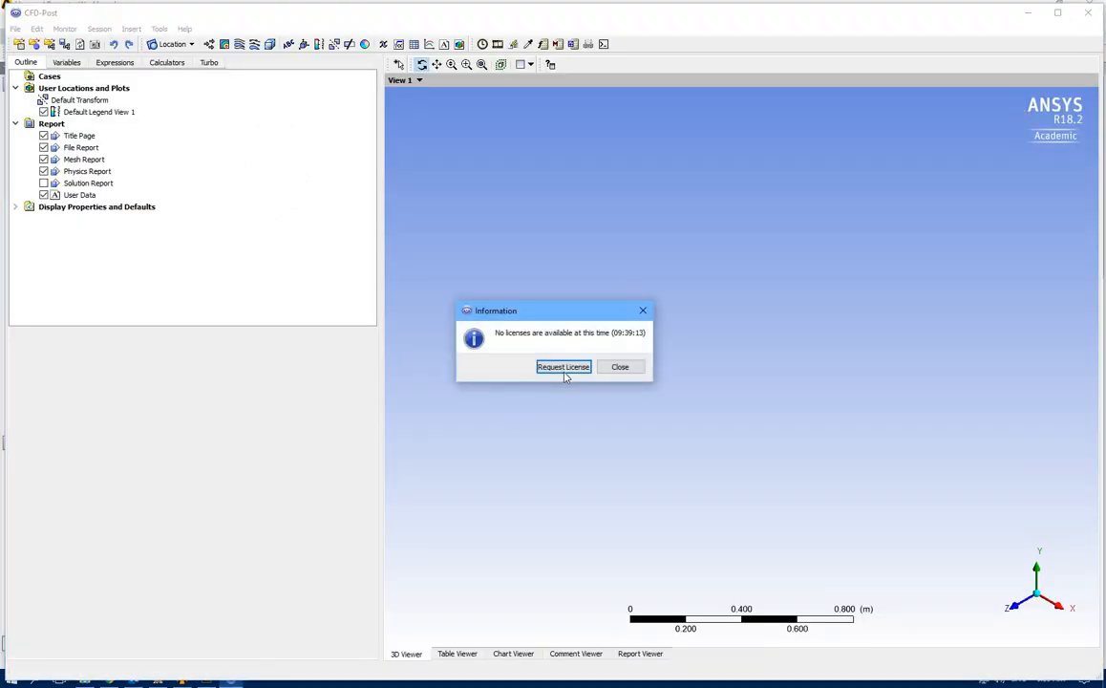
{"action": "left_click", "coordinate": [1059, 14]}
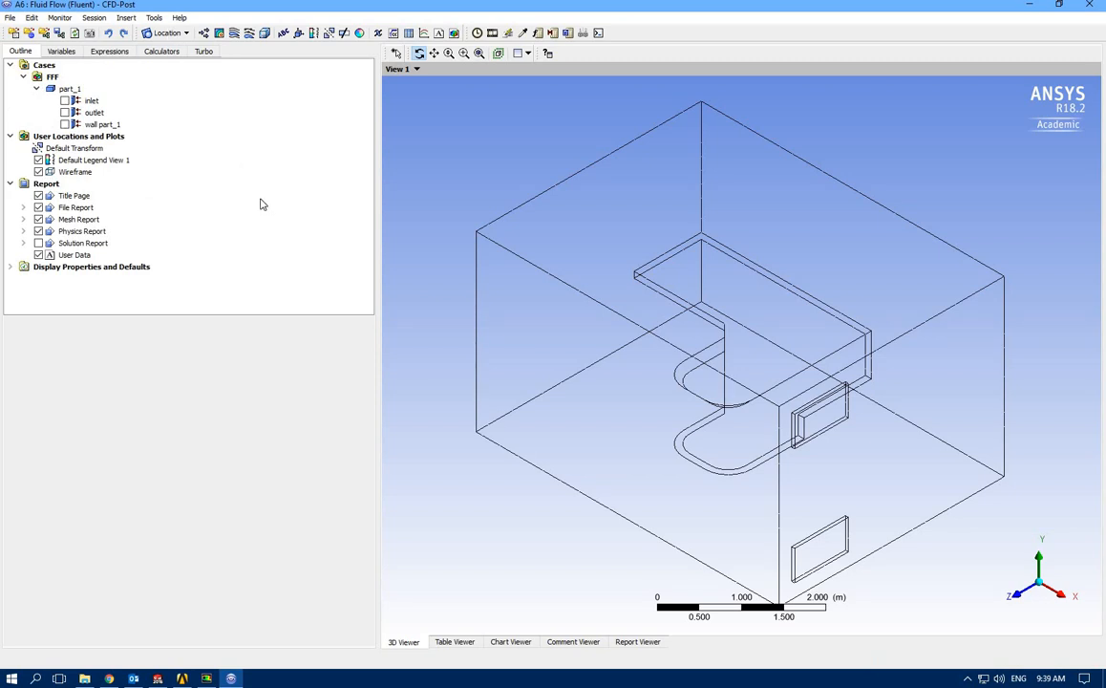
- Create a 3D velocity streamline plot starting from the inlet with 250 equally spaced points
{"action": "left_click", "coordinate": [234, 33]}
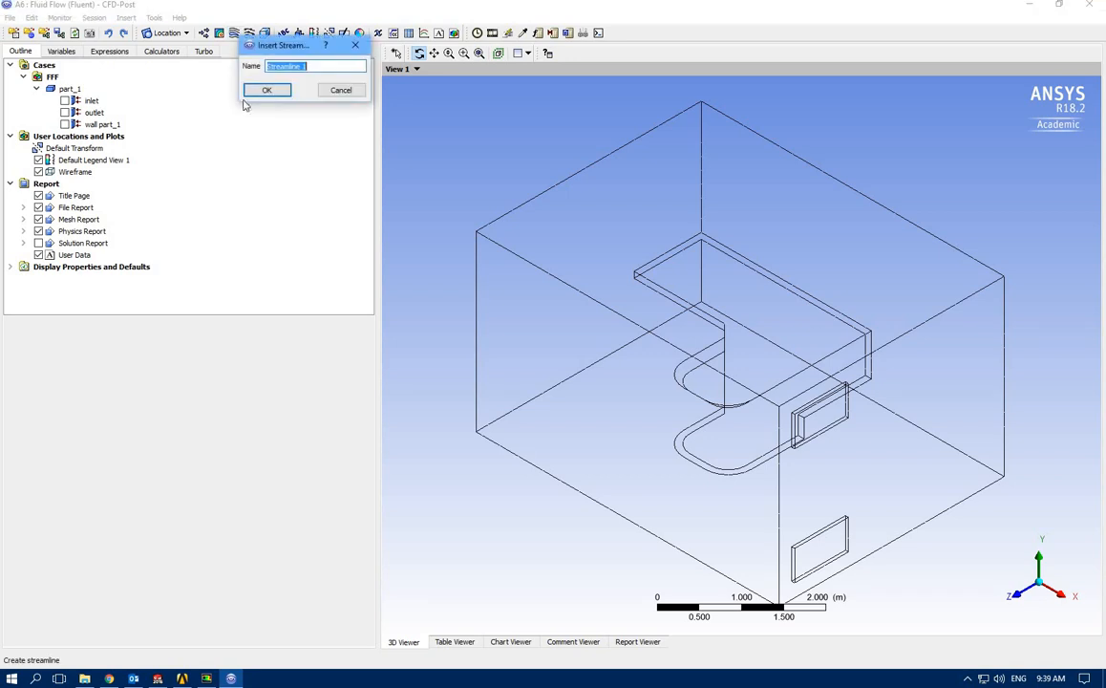
{"action": "left_click", "coordinate": [267, 91]}
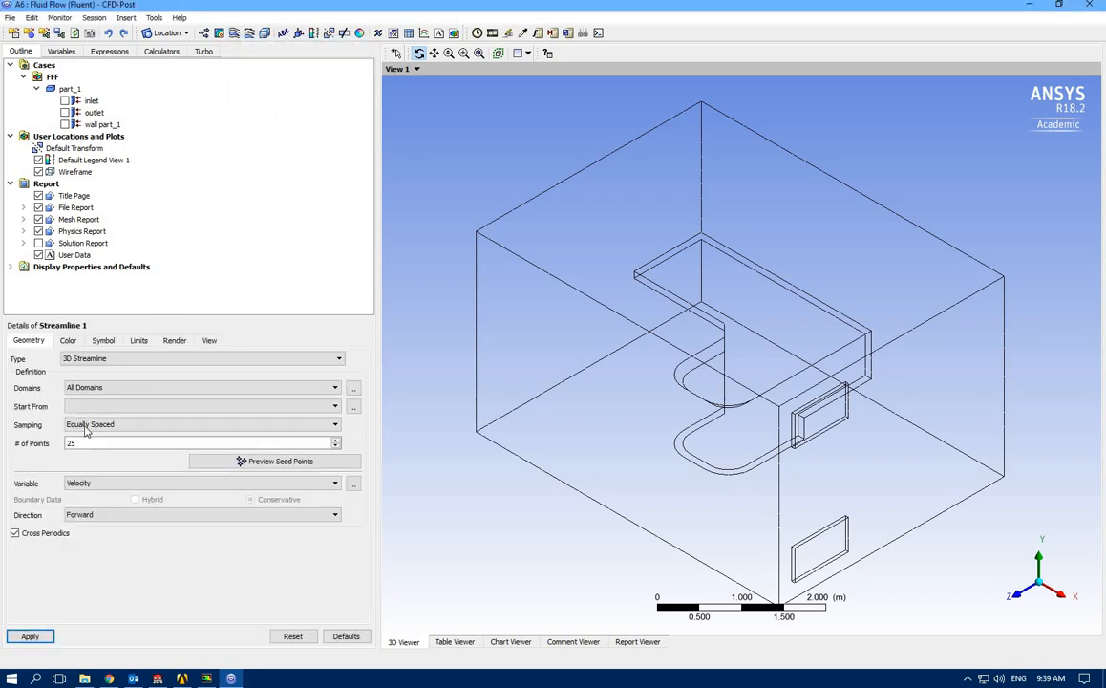
{"action": "left_click", "coordinate": [133, 407]}
{"action": "left_click", "coordinate": [133, 418]}
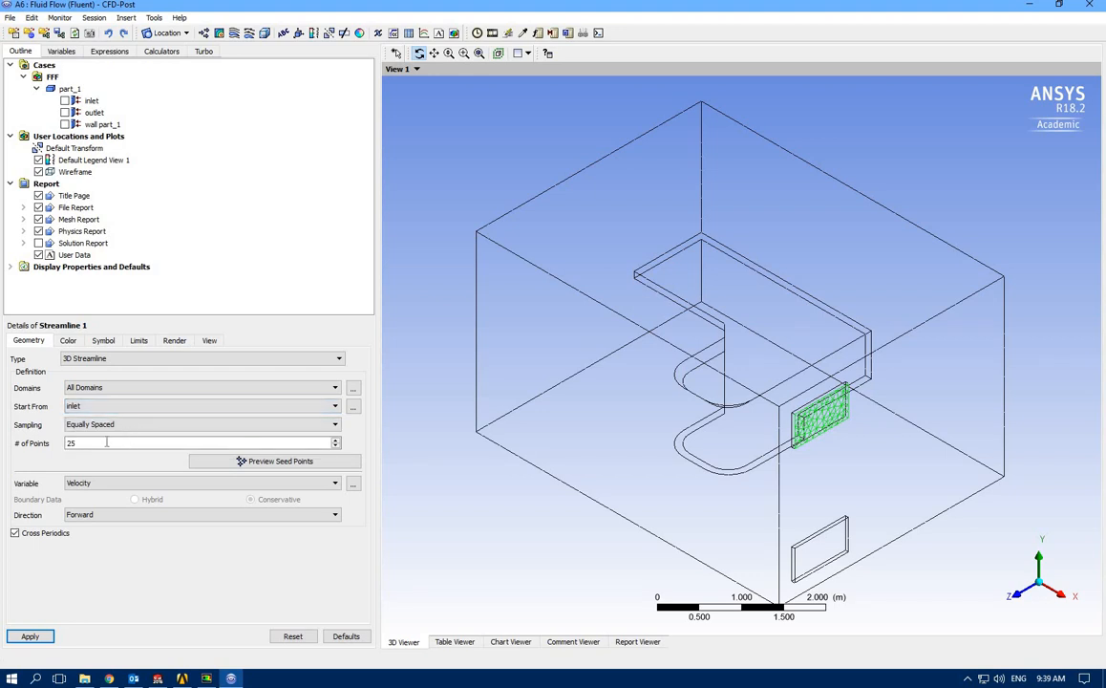
{"action": "left_click", "coordinate": [107, 442]}
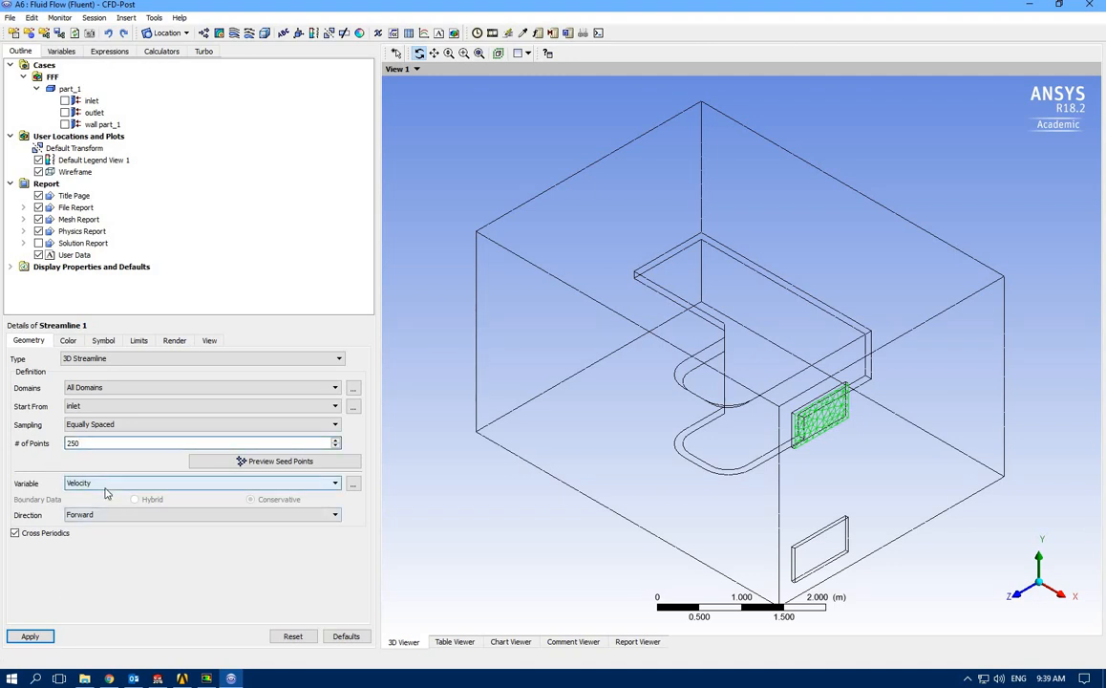
{"action": "left_click", "coordinate": [29, 638]}
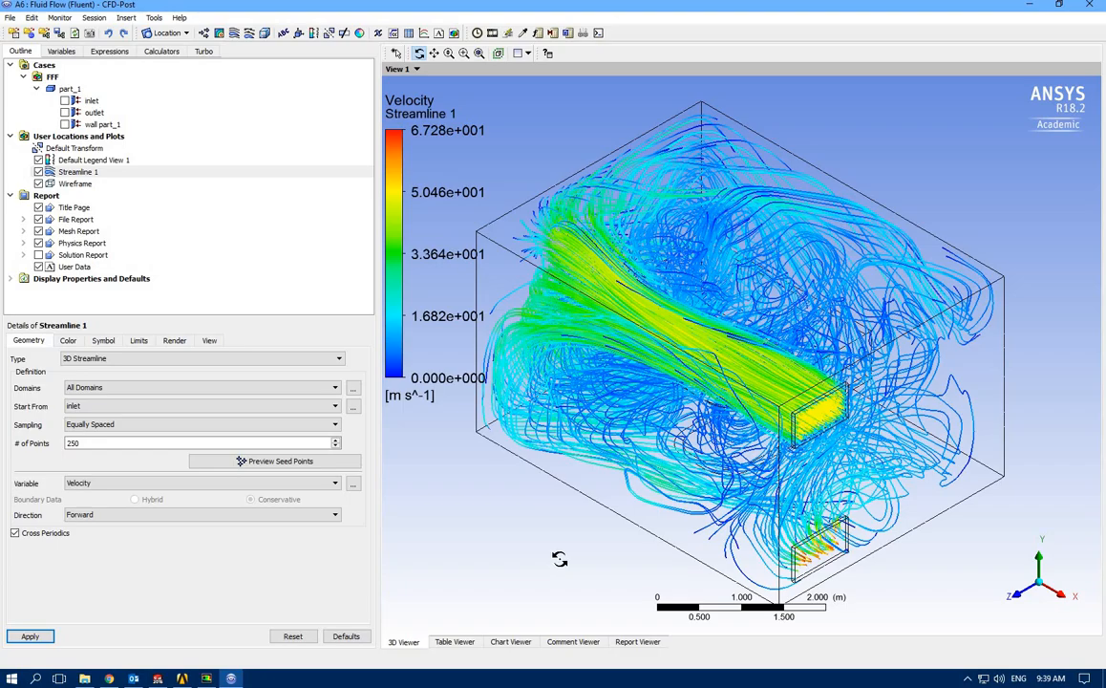
- Examine the velocity streamlines between the inlet and outlet from several sides of the room
{"action": "left_click_drag", "start_coordinate": [570, 528], "coordinate": [697, 316]}
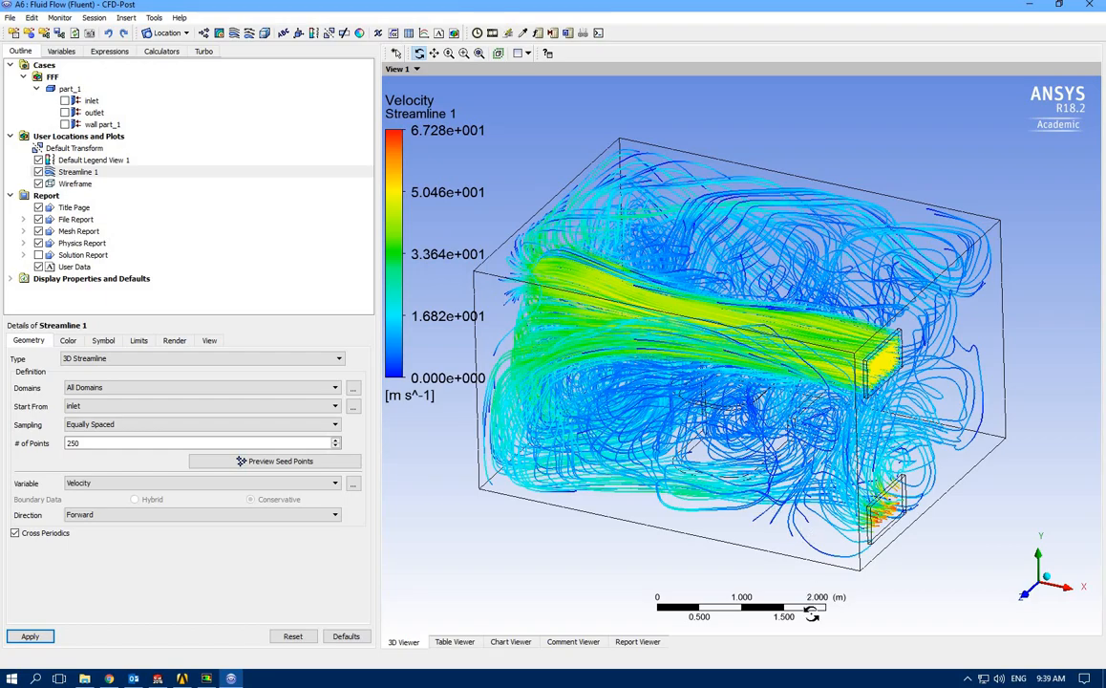
{"action": "left_click_drag", "start_coordinate": [701, 443], "coordinate": [600, 313]}
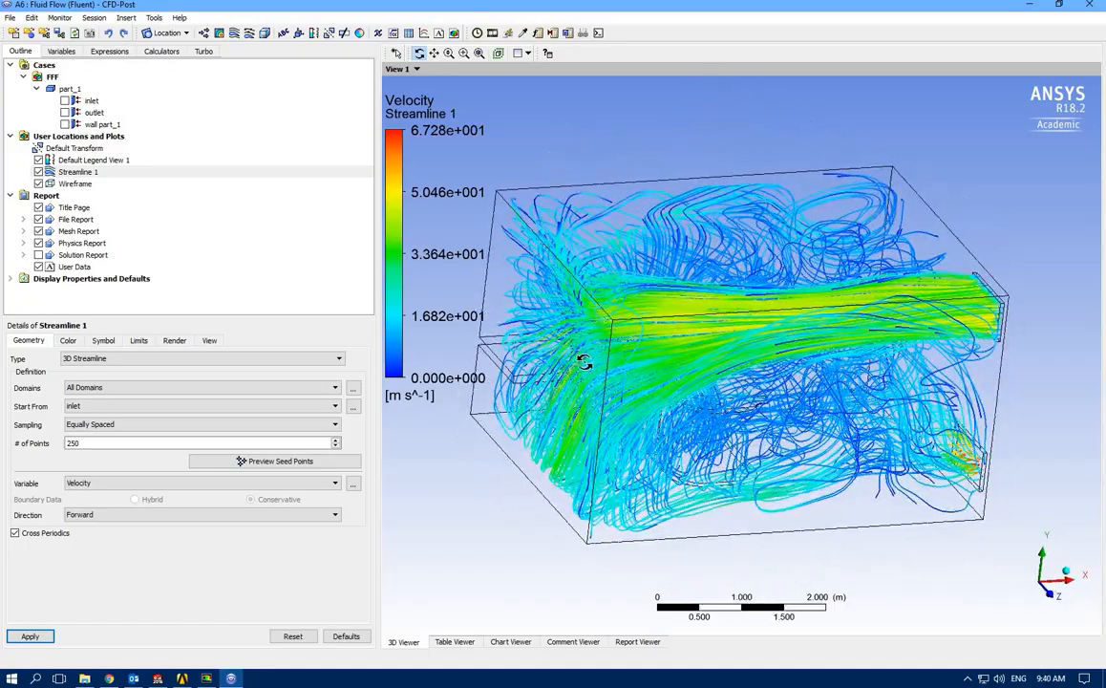
{"action": "left_click_drag", "start_coordinate": [701, 382], "coordinate": [826, 408]}
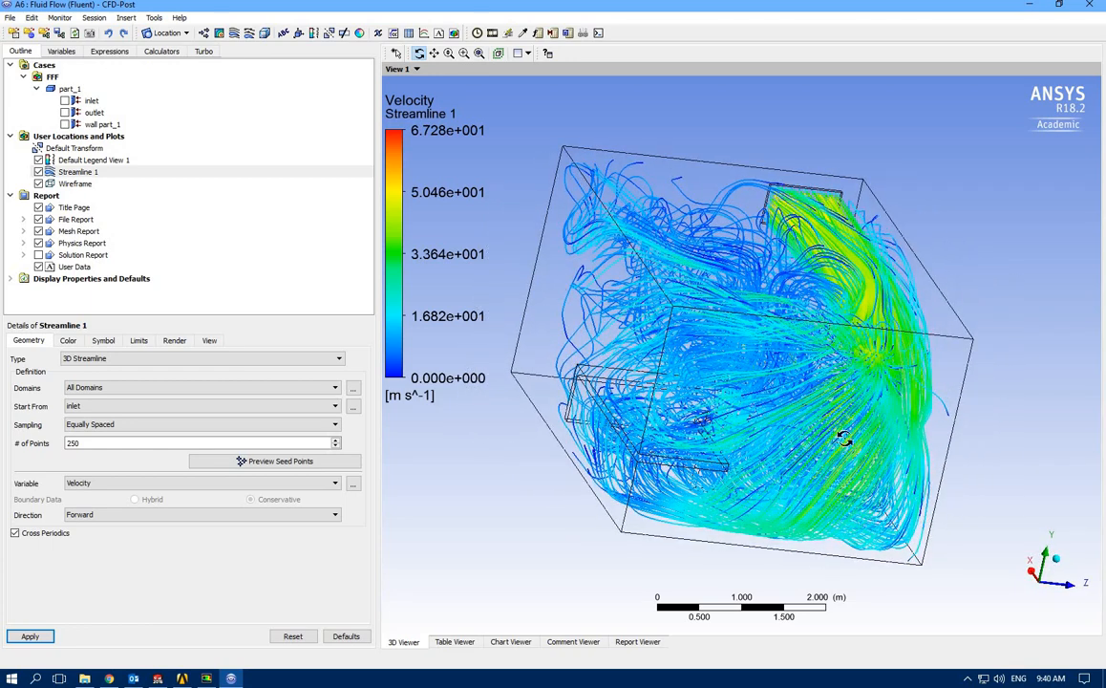
{"action": "left_click_drag", "start_coordinate": [792, 402], "coordinate": [552, 401]}
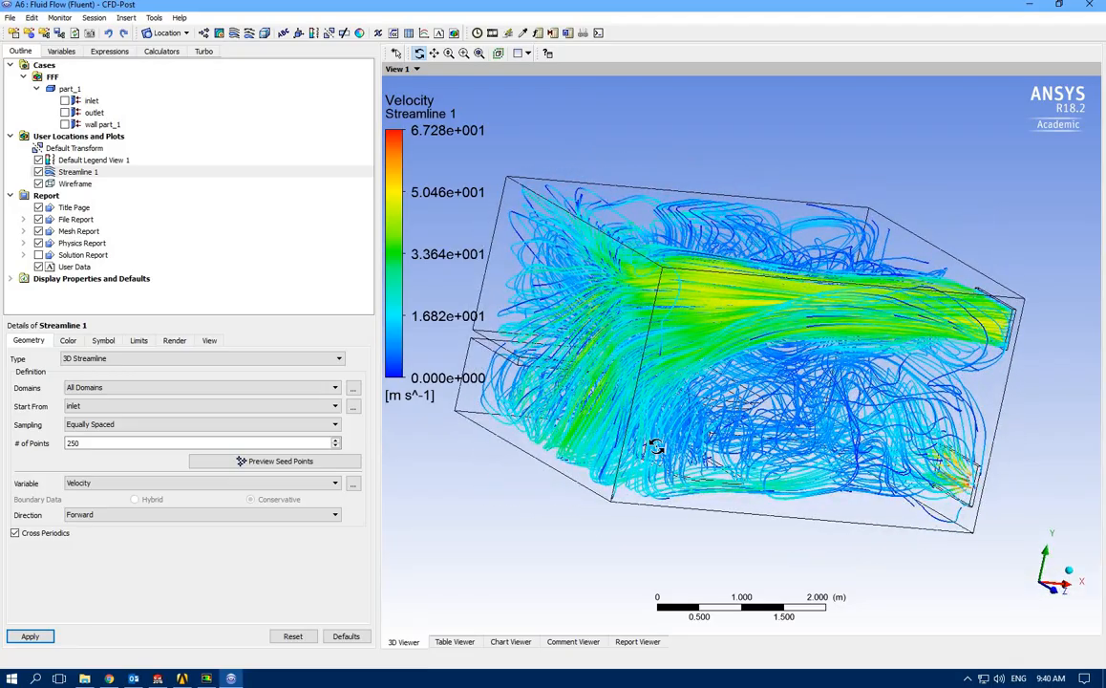
{"action": "left_click_drag", "start_coordinate": [662, 416], "coordinate": [651, 426]}
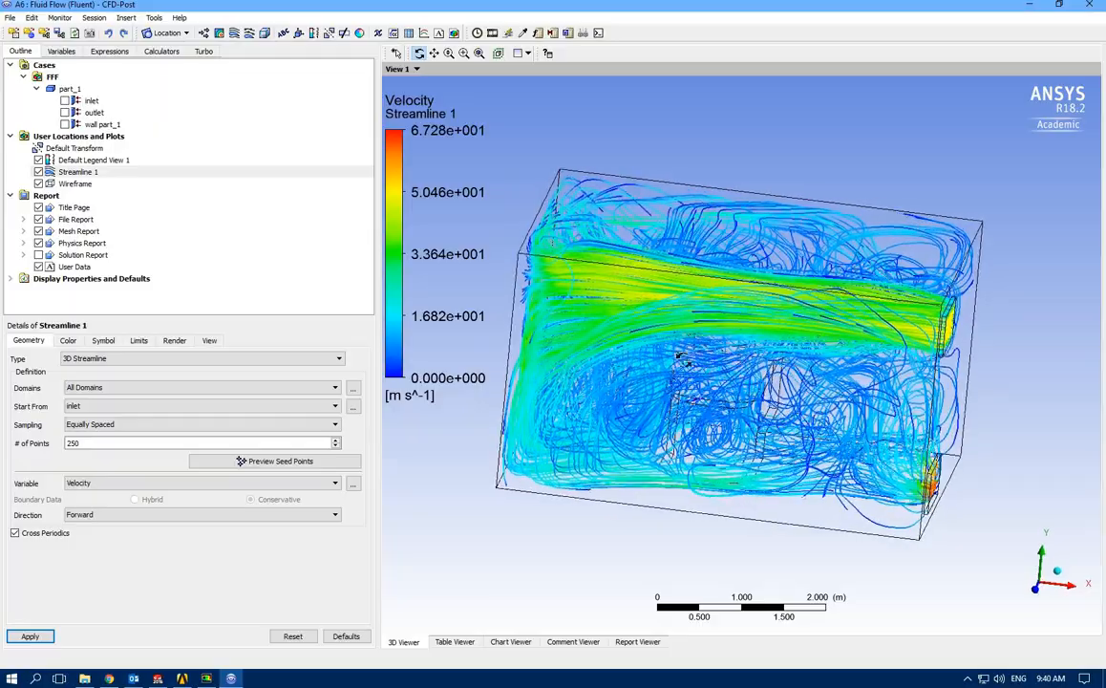
- Reduce the velocity streamline plot to 100 equally spaced points and apply the change
{"action": "left_click_drag", "start_coordinate": [682, 361], "coordinate": [815, 427]}
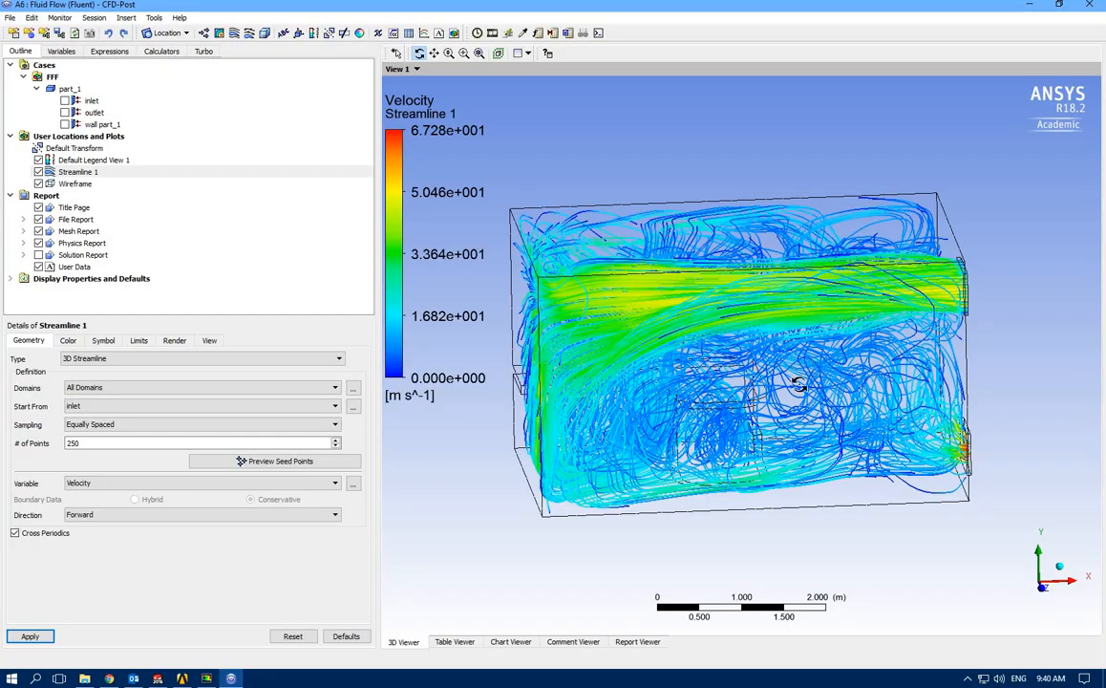
{"action": "left_click_drag", "start_coordinate": [859, 391], "coordinate": [836, 367]}
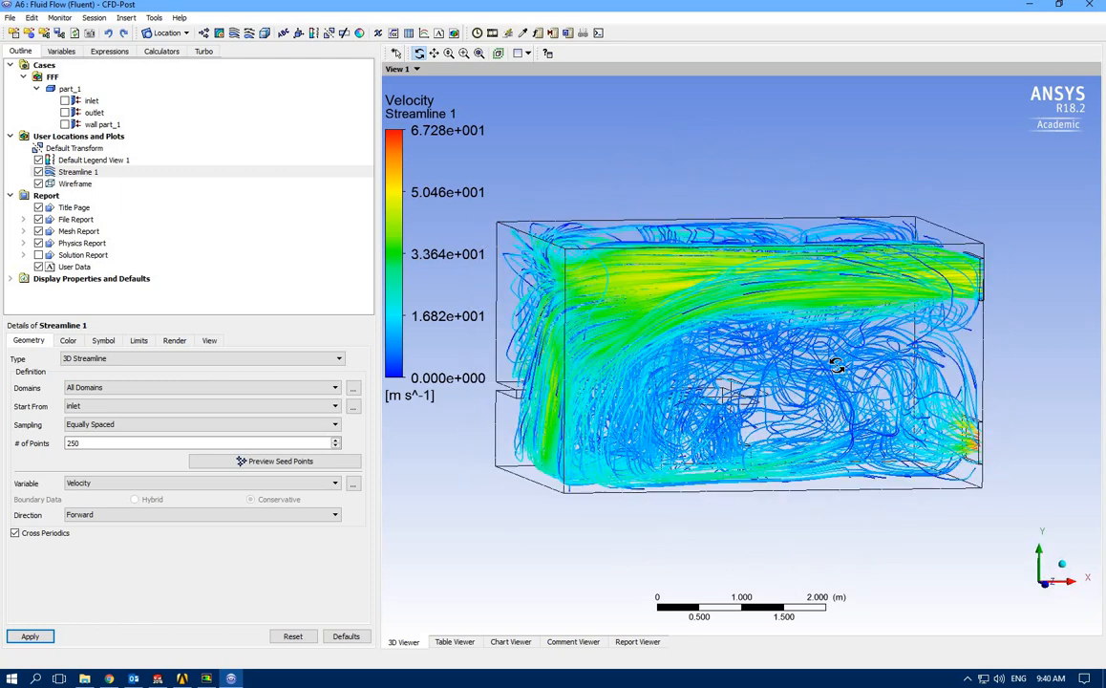
{"action": "left_click", "coordinate": [79, 444]}
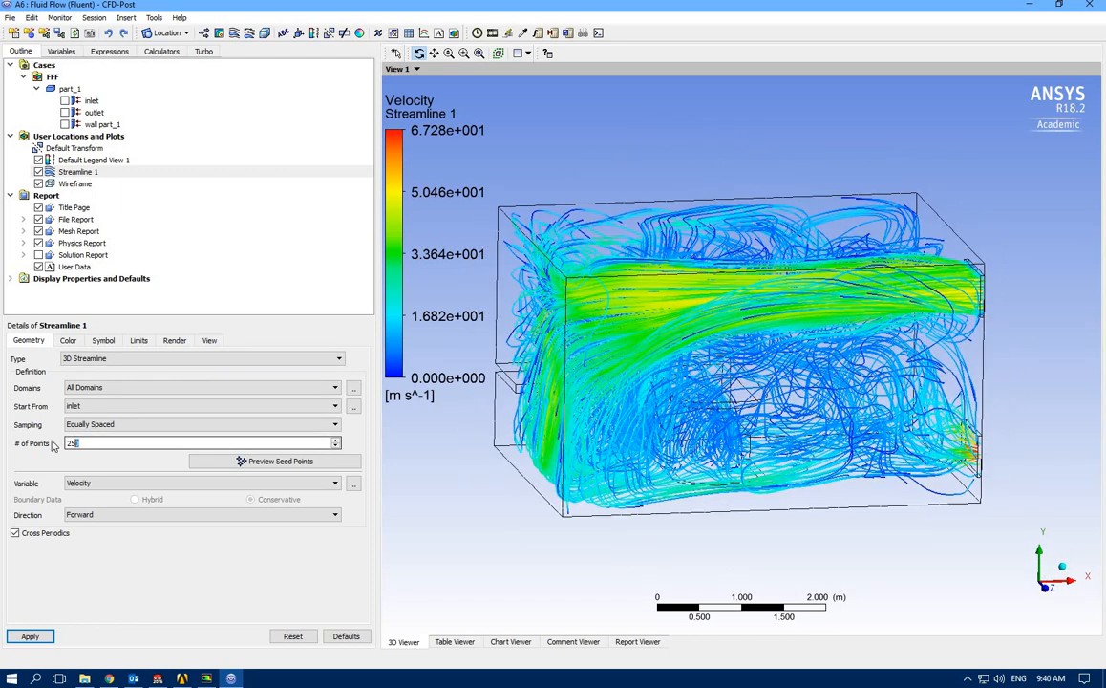
{"action": "type", "text": "100"}
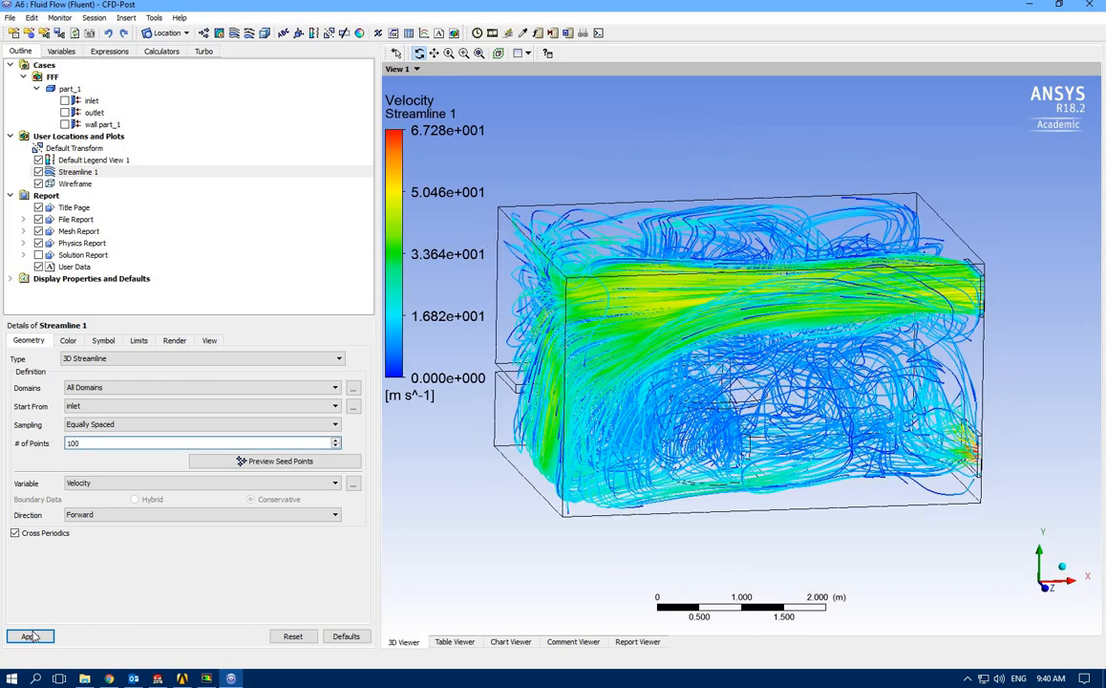
{"action": "left_click", "coordinate": [30, 637]}
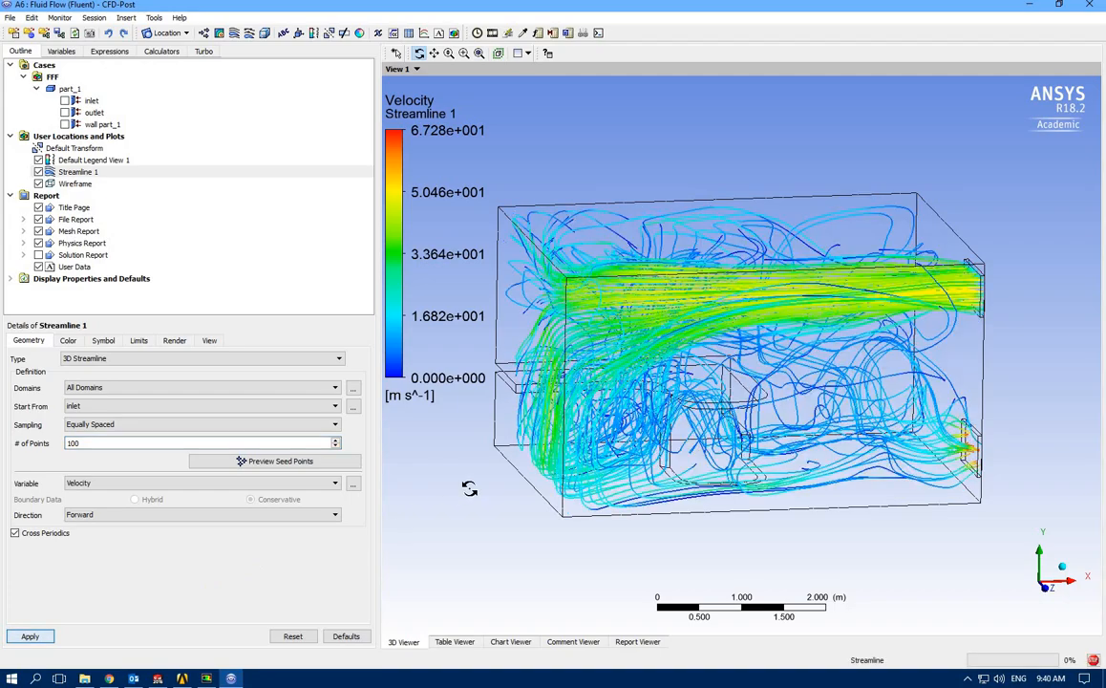
- Examine the reduced set of velocity streamlines from several sides and close up, keeping Velocity as the plot variable
{"action": "left_click_drag", "start_coordinate": [573, 405], "coordinate": [639, 150]}
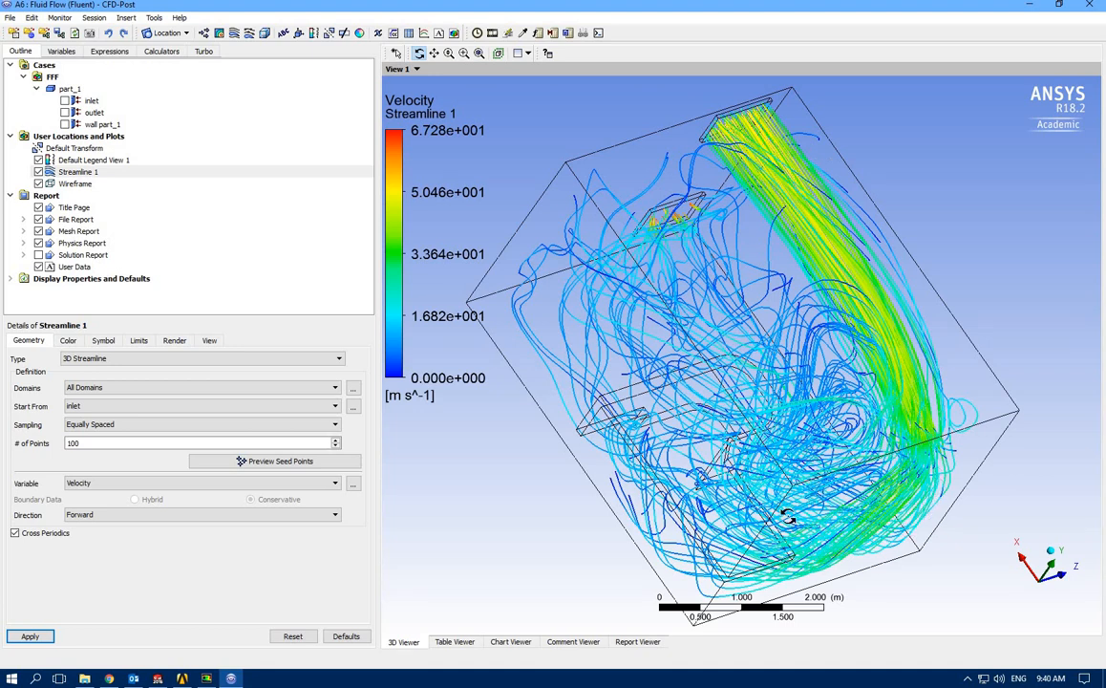
{"action": "left_click_drag", "start_coordinate": [710, 333], "coordinate": [815, 502]}
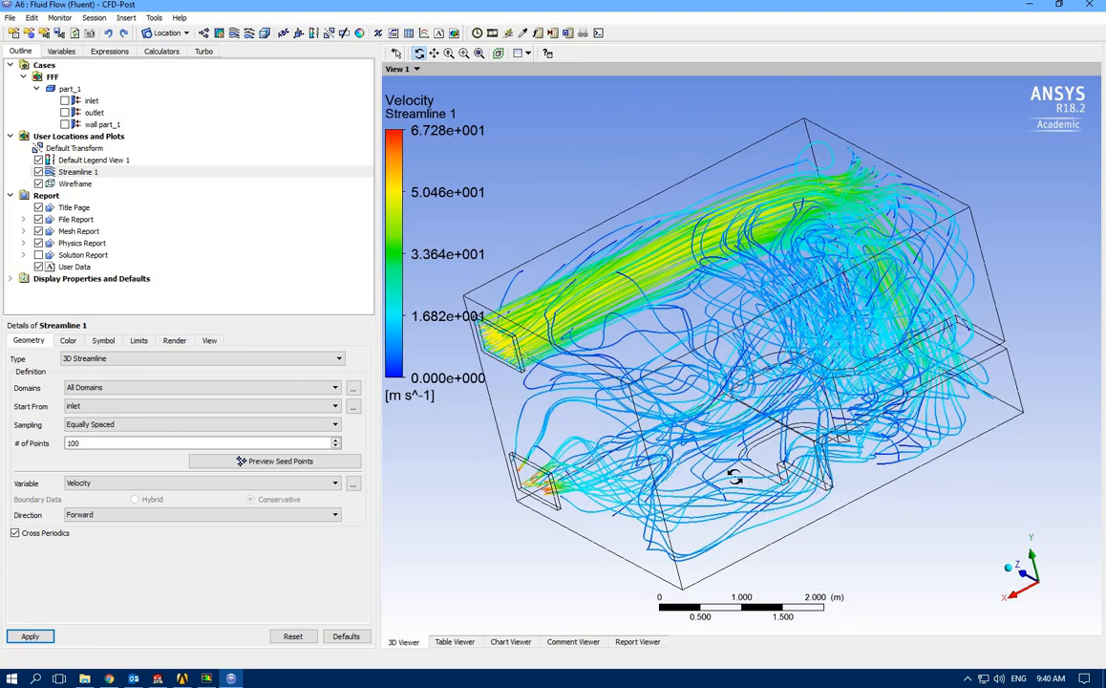
{"action": "left_click_drag", "start_coordinate": [878, 427], "coordinate": [964, 475]}
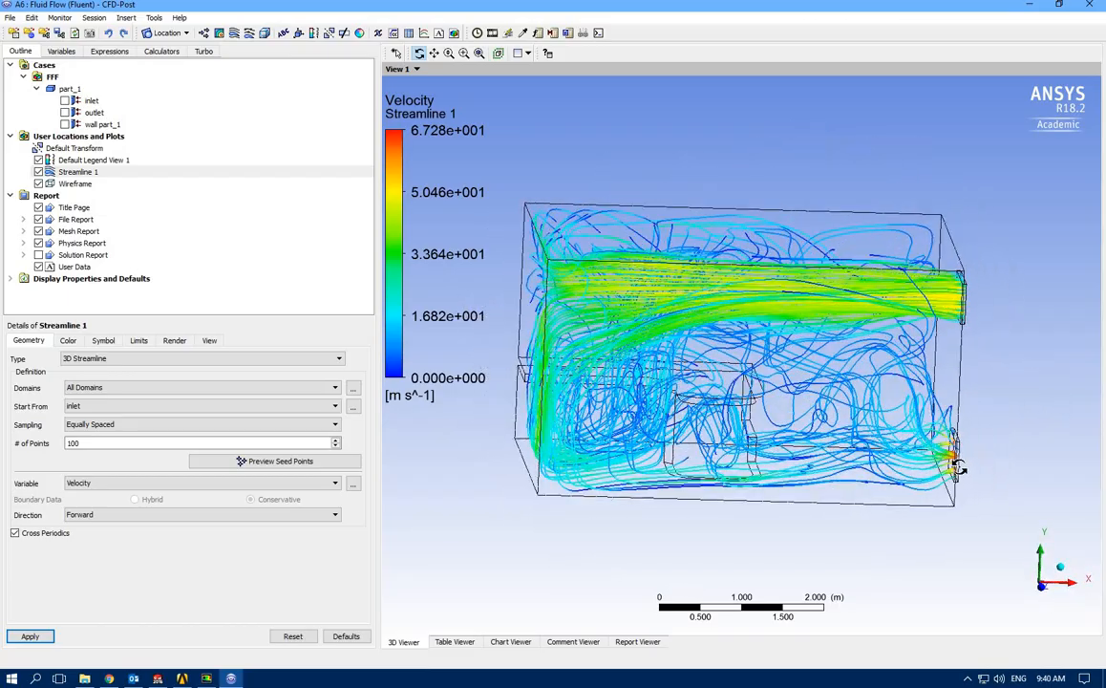
{"action": "scroll", "coordinate": [946, 465], "scroll_direction": "down", "scroll_amount": 2}
{"action": "scroll", "coordinate": [990, 501], "scroll_direction": "up", "scroll_amount": 10}
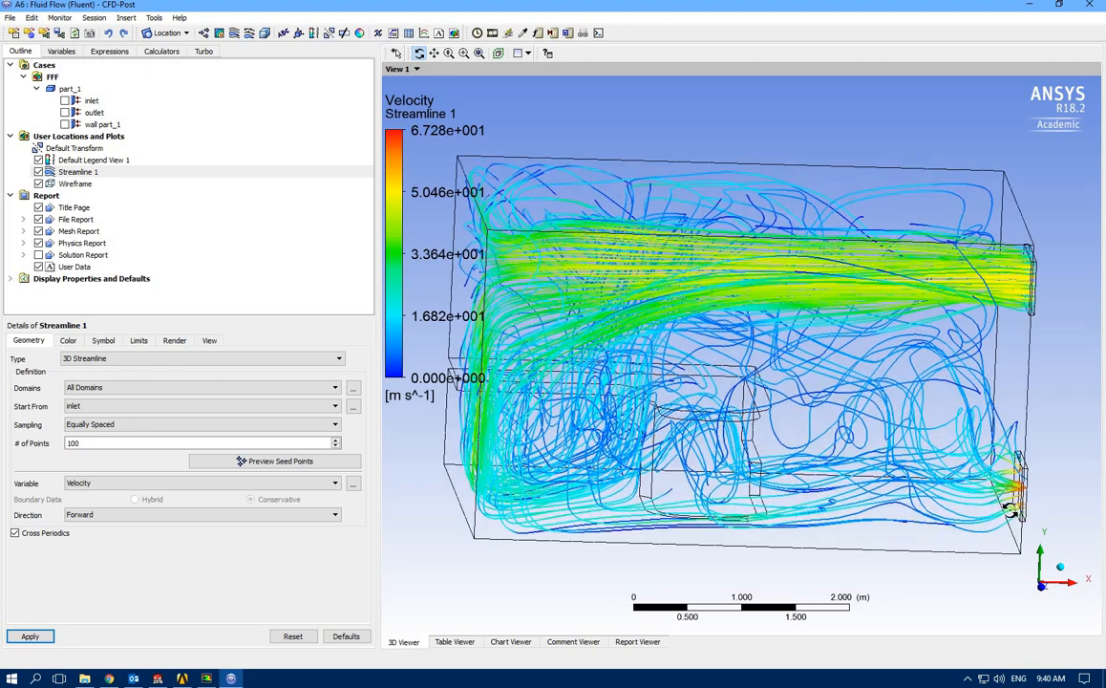
{"action": "left_click_drag", "start_coordinate": [1009, 509], "coordinate": [1011, 511]}
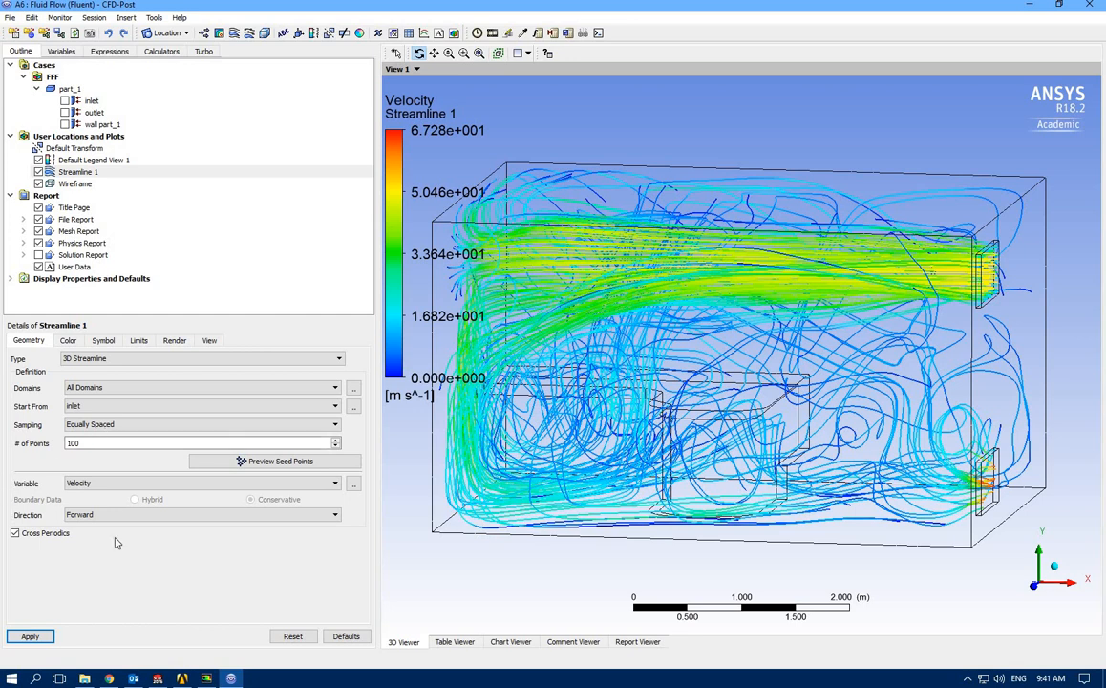
{"action": "left_click", "coordinate": [105, 484]}
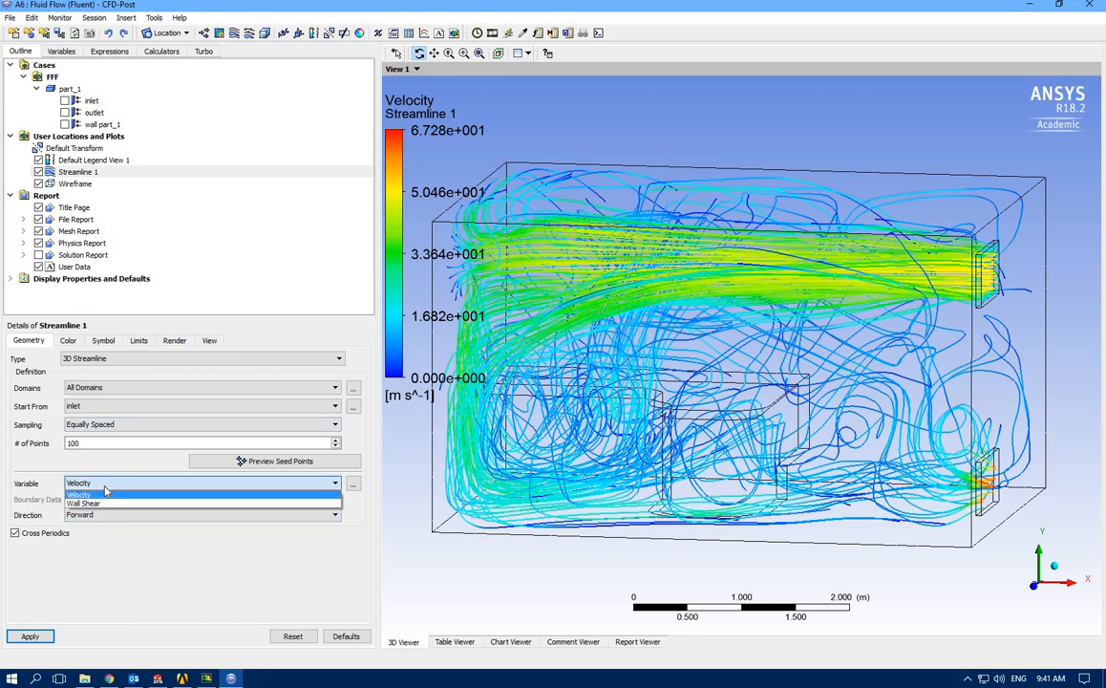
{"action": "left_click", "coordinate": [105, 494]}
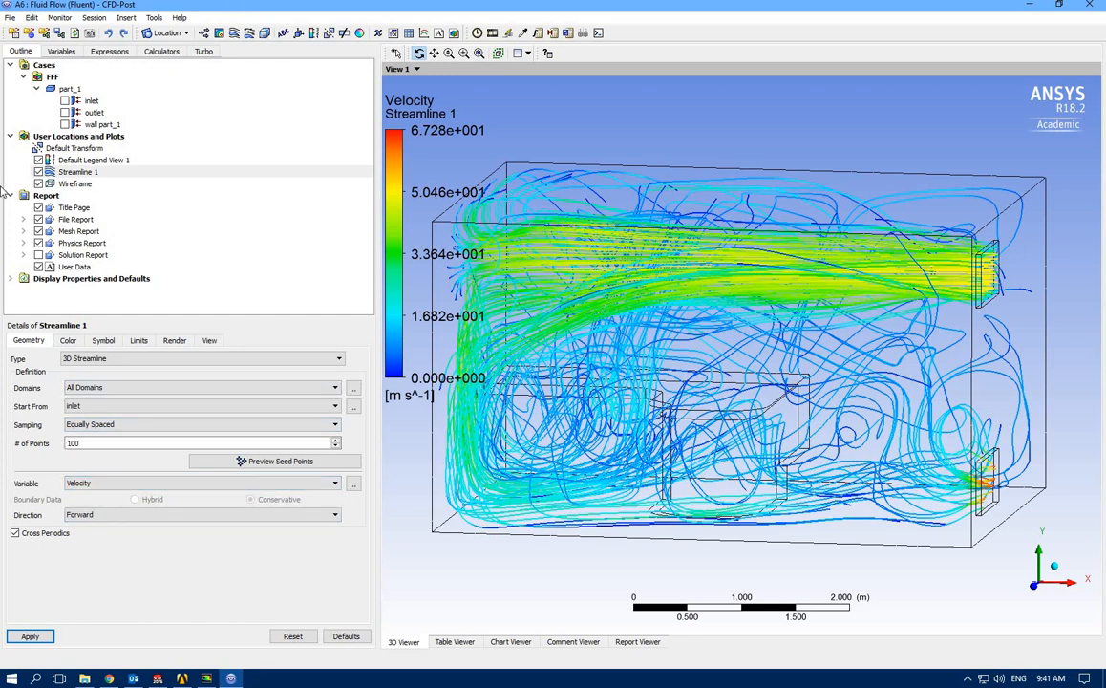
- Hide the streamlines and create a contour plot of Temperature on the inlet with the global range
{"action": "left_click", "coordinate": [38, 172]}
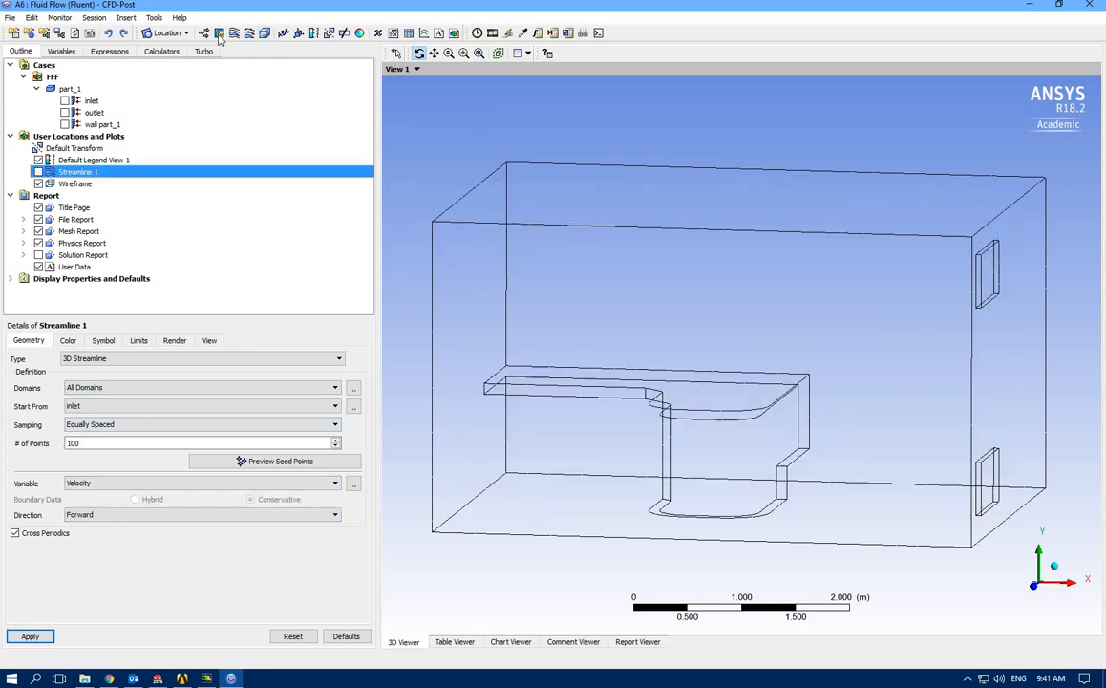
{"action": "left_click", "coordinate": [218, 33]}
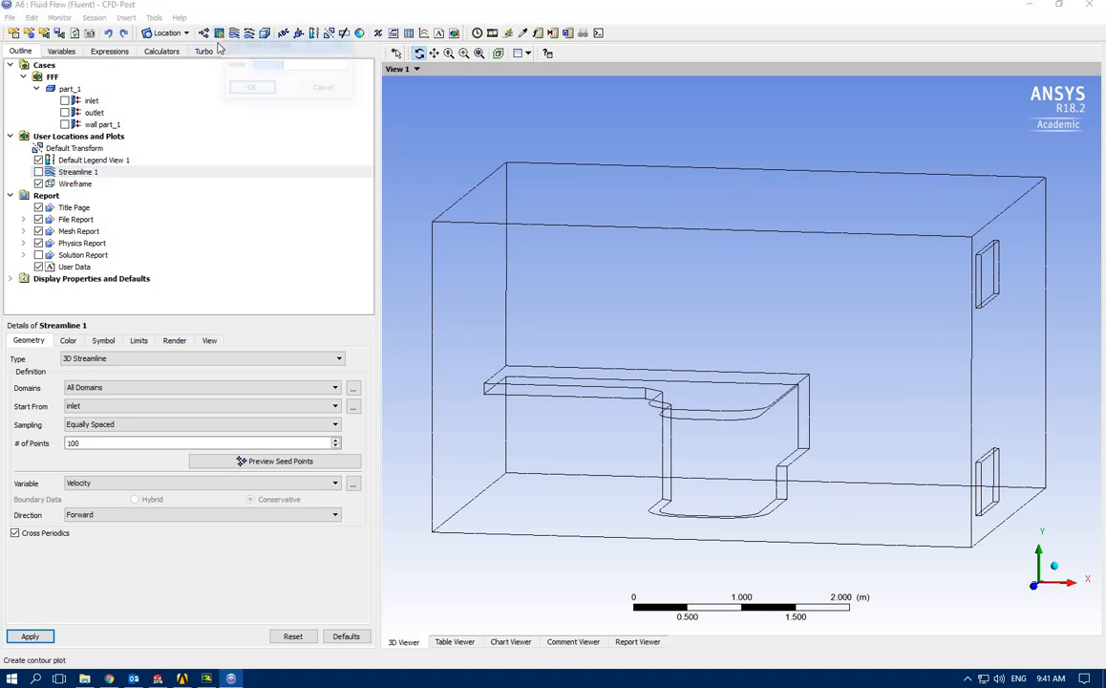
{"action": "left_click", "coordinate": [251, 88]}
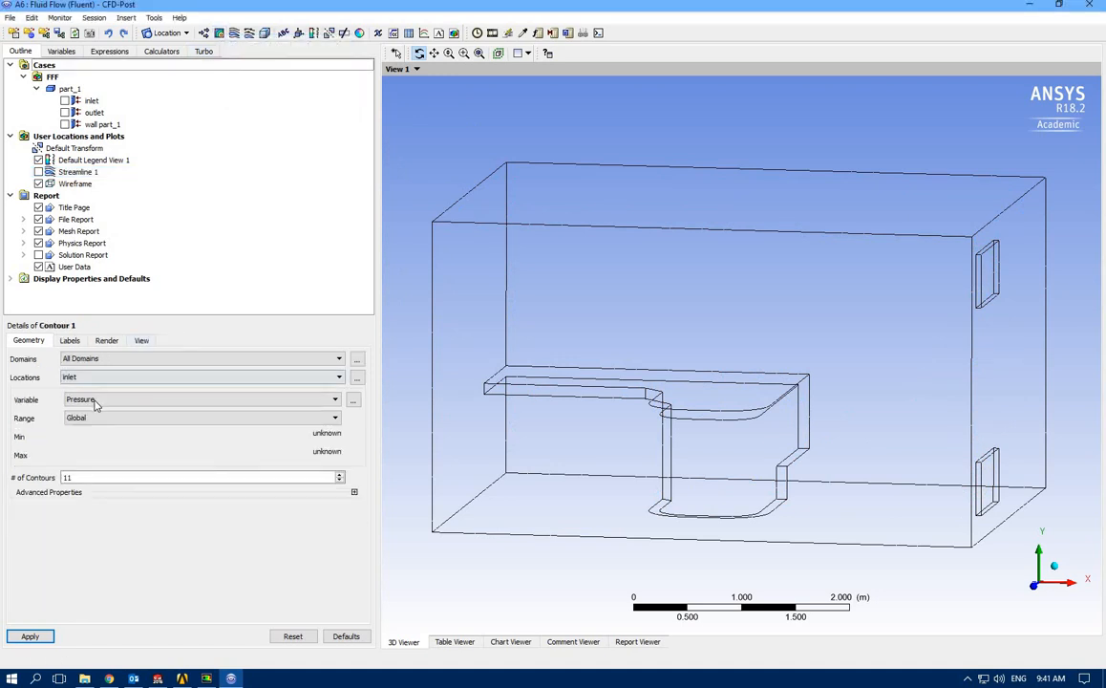
{"action": "left_click", "coordinate": [95, 400]}
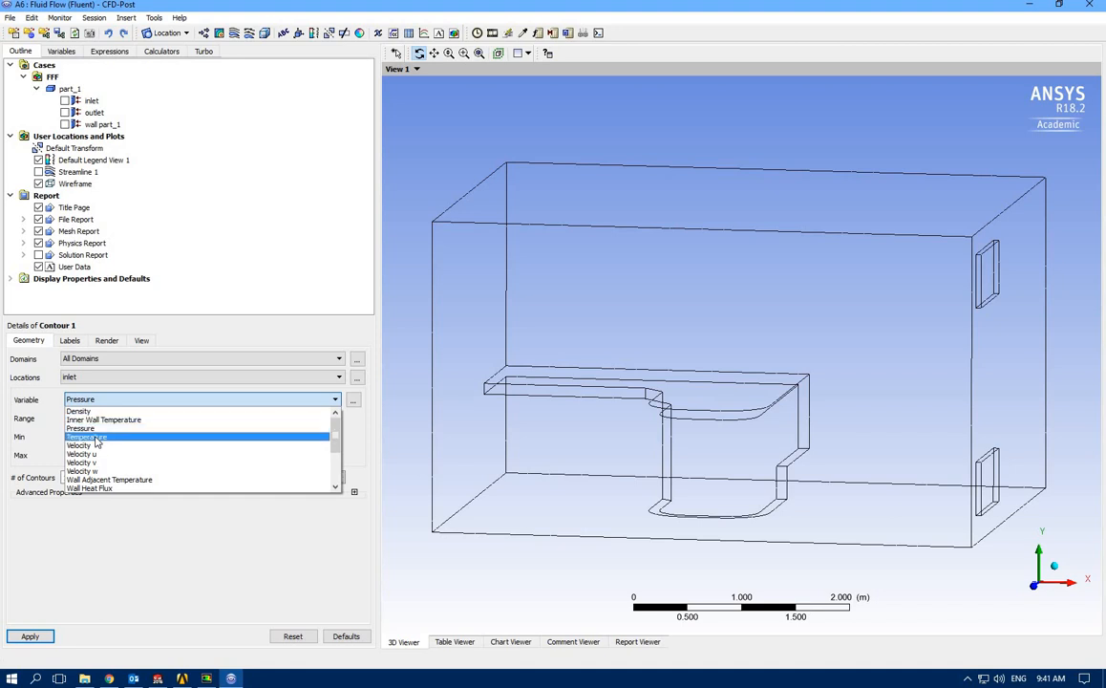
{"action": "left_click", "coordinate": [96, 438]}
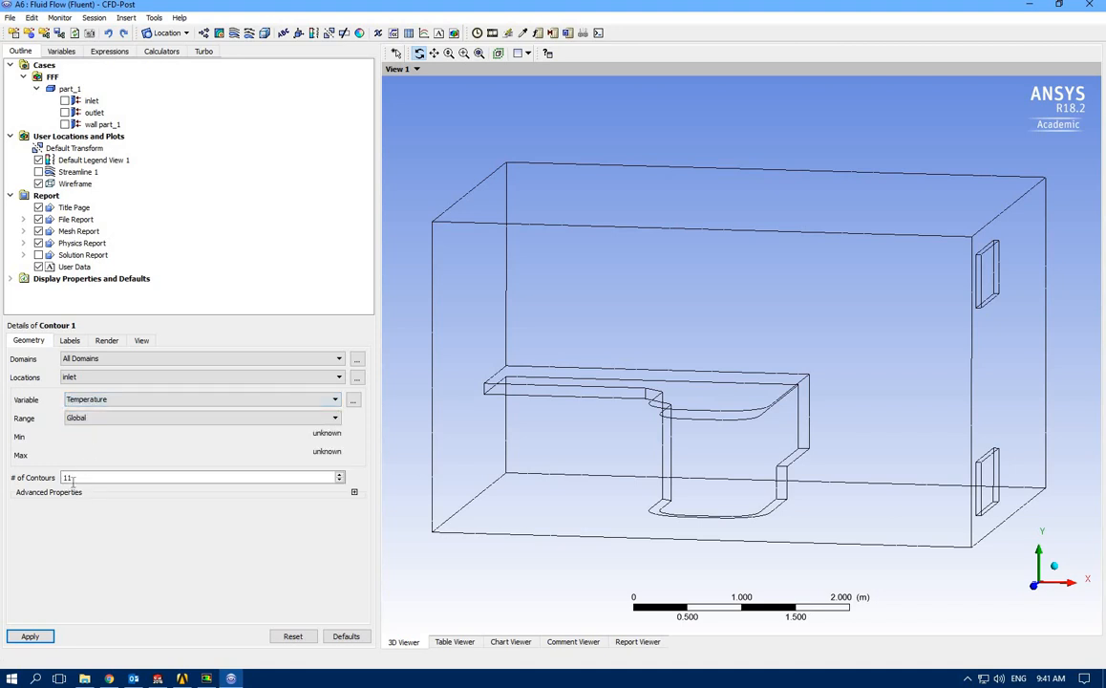
{"action": "left_click", "coordinate": [29, 636]}
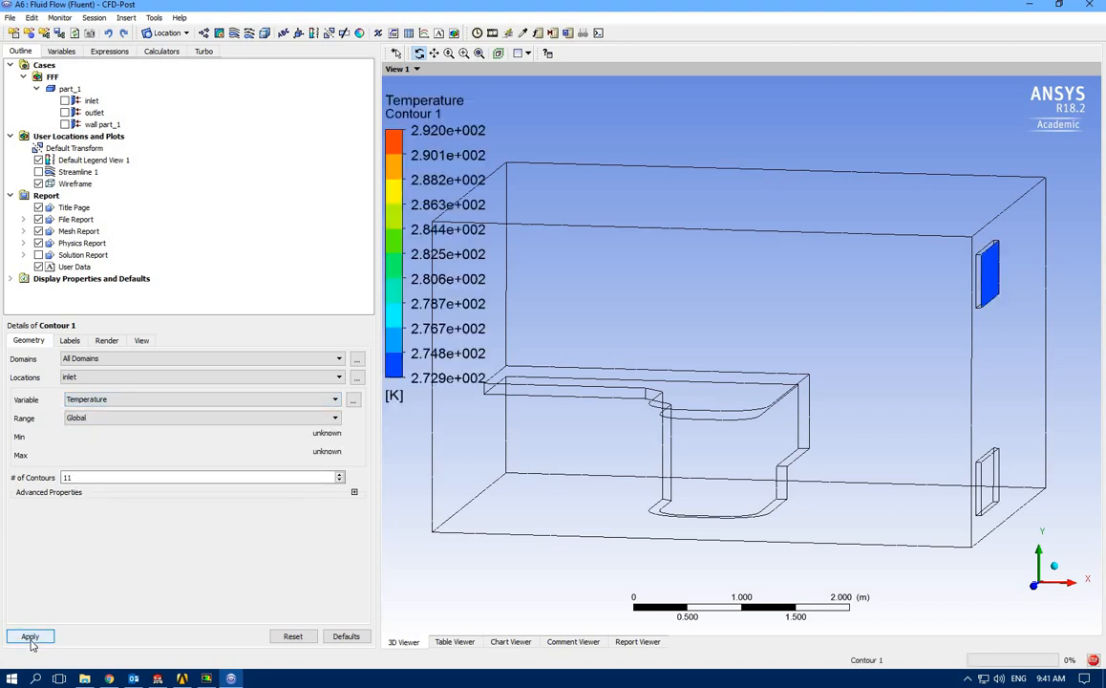
- Set the temperature contour's location to the outlet and inspect the temperature distribution there
{"action": "left_click", "coordinate": [120, 379]}
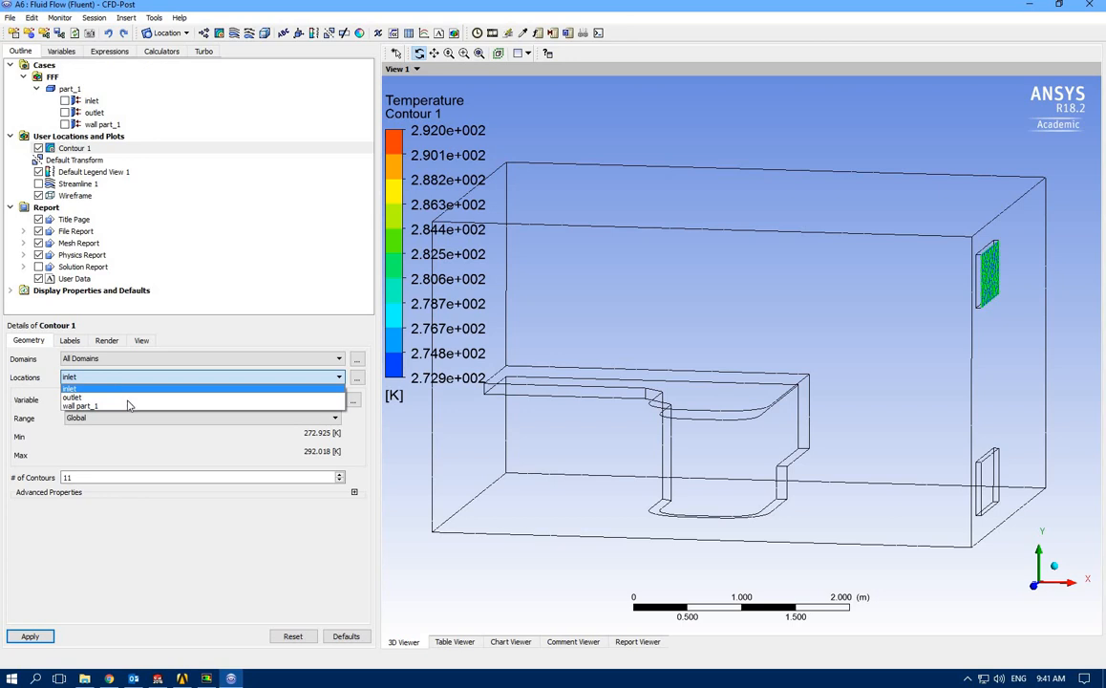
{"action": "left_click", "coordinate": [100, 396]}
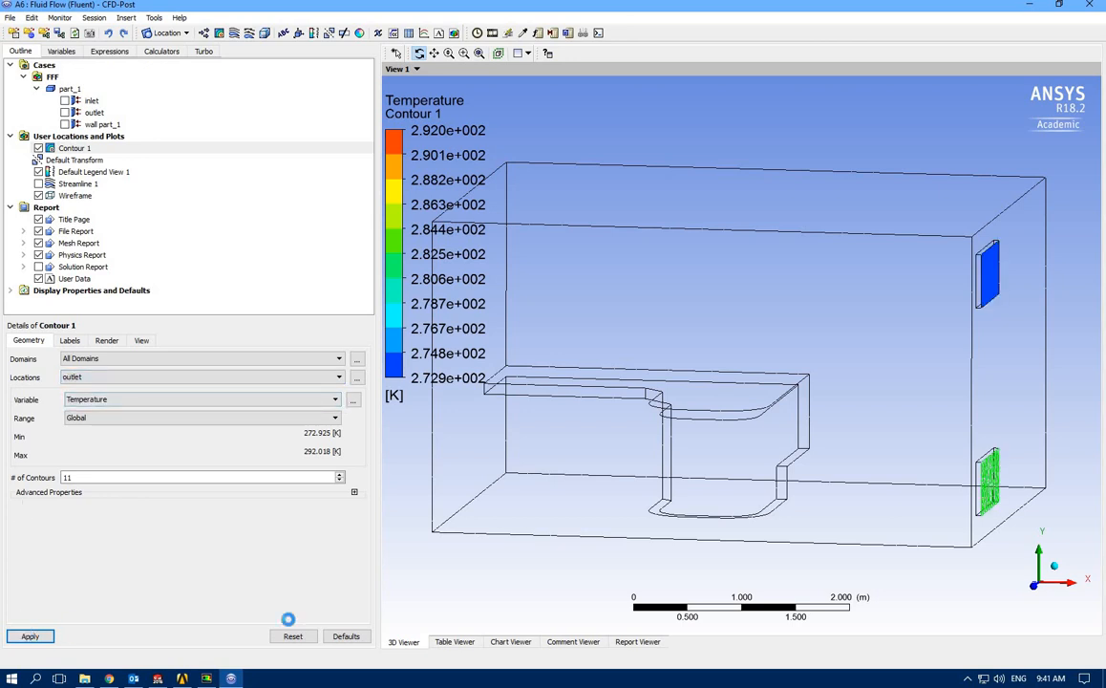
{"action": "left_click_drag", "start_coordinate": [697, 613], "coordinate": [681, 503]}
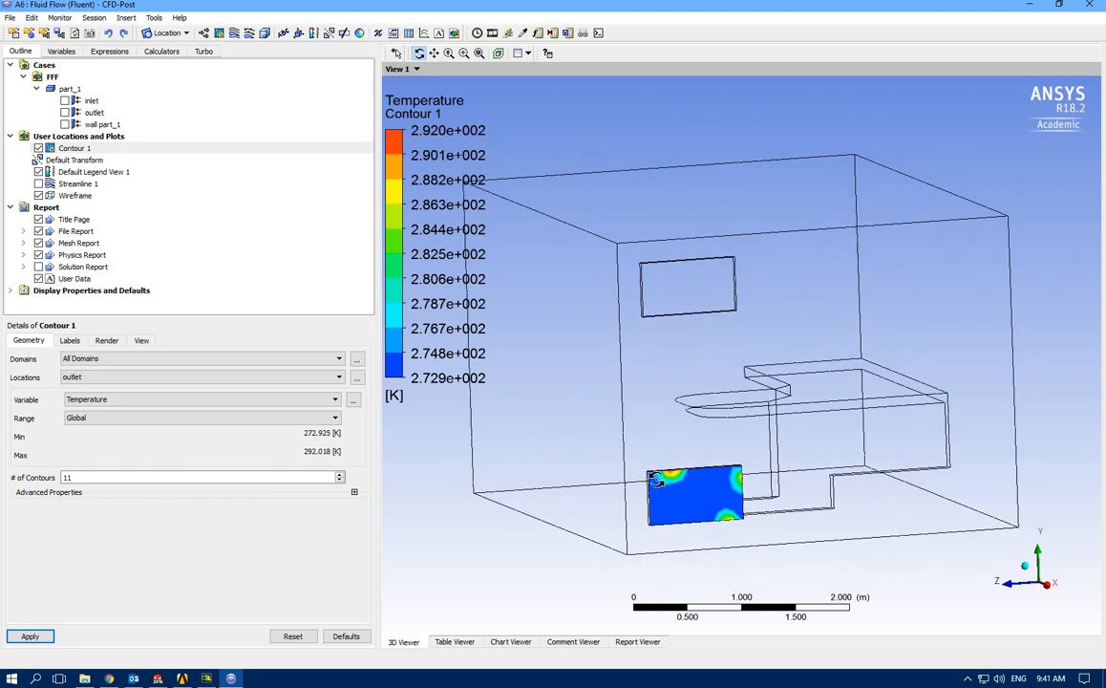
{"action": "mouse_move", "coordinate": [553, 487]}
{"action": "left_mouse_down"}
{"action": "mouse_move", "coordinate": [519, 508]}
{"action": "mouse_move", "coordinate": [588, 501]}
{"action": "mouse_move", "coordinate": [563, 498]}
{"action": "left_mouse_up"}
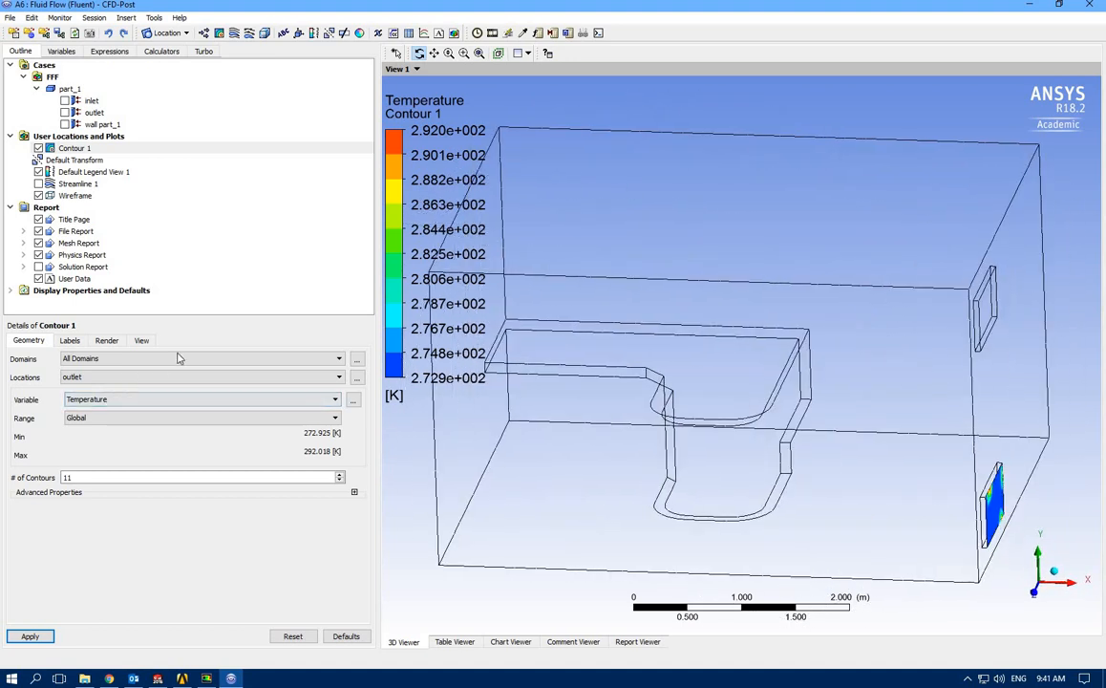
{"action": "left_click", "coordinate": [131, 361]}
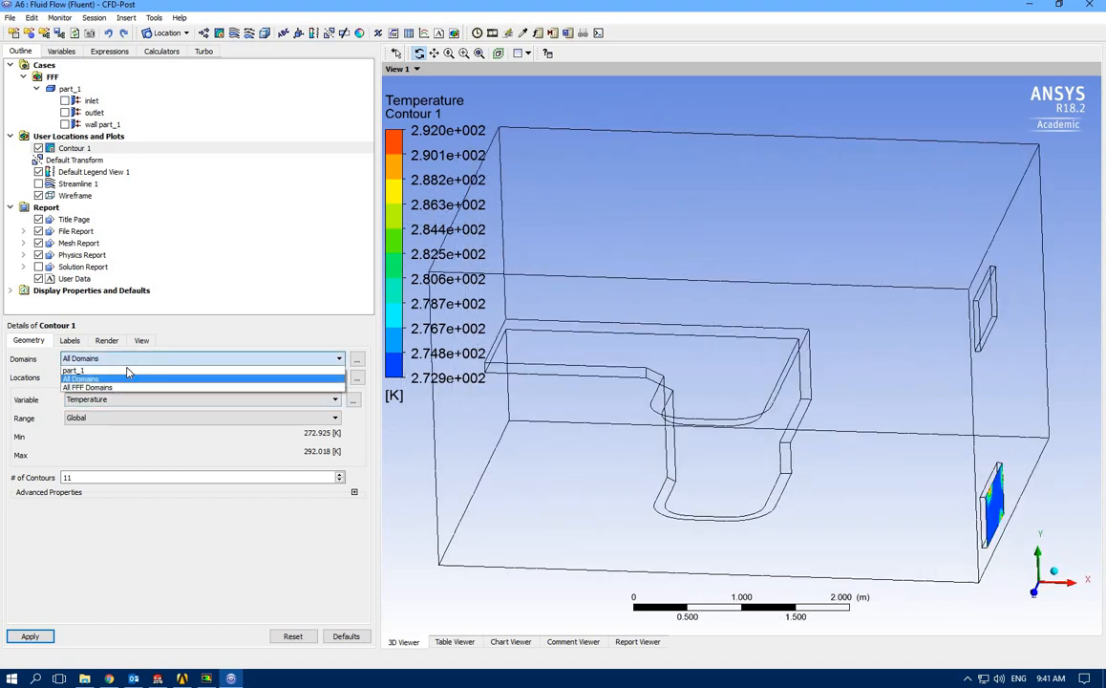
{"action": "left_click", "coordinate": [125, 378]}
{"action": "left_click", "coordinate": [123, 382]}
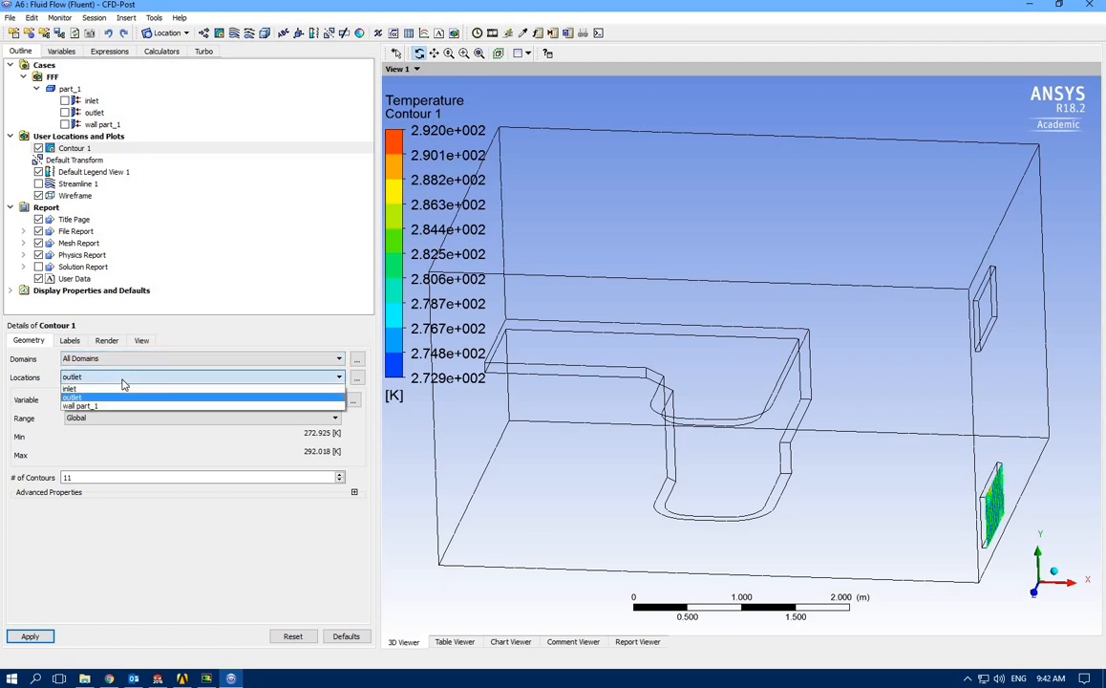
{"action": "left_click", "coordinate": [123, 382]}
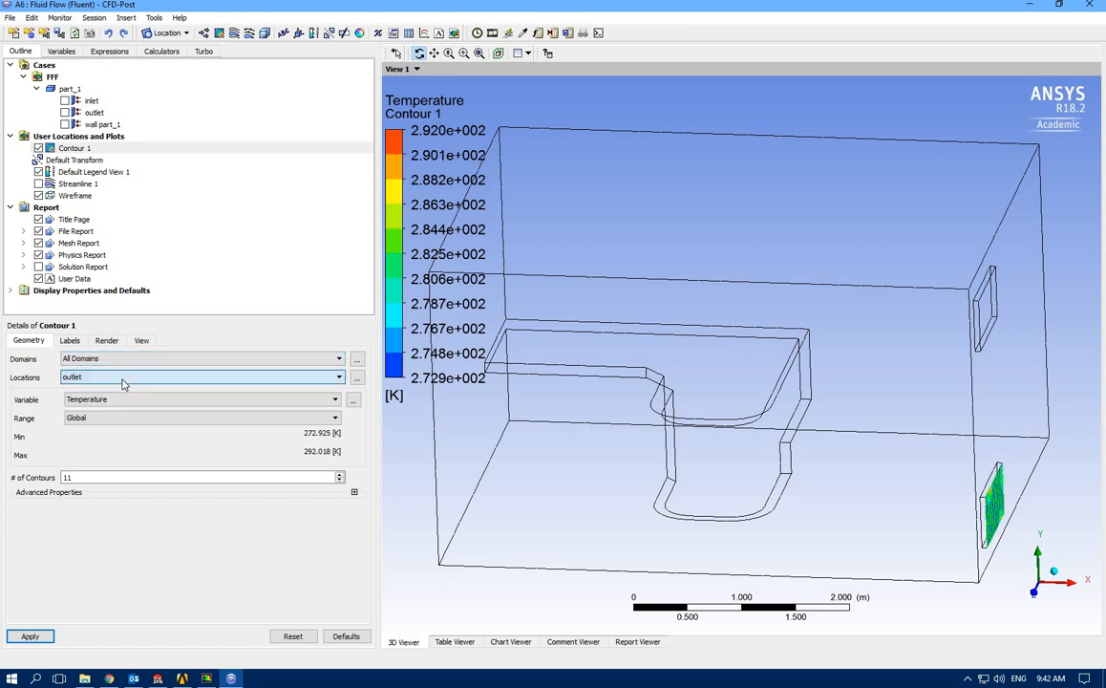
{"action": "left_click", "coordinate": [357, 379]}
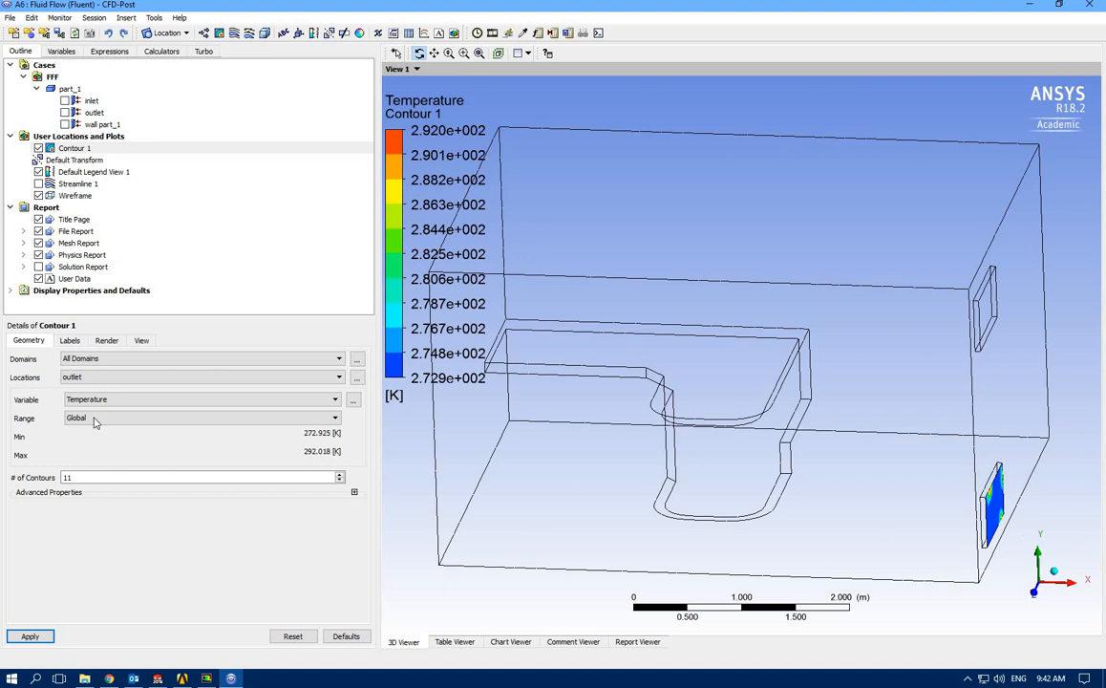
- Insert an XY slice plane named Plane 1 through the room at Z about -0.79 m
{"action": "left_click", "coordinate": [155, 34]}
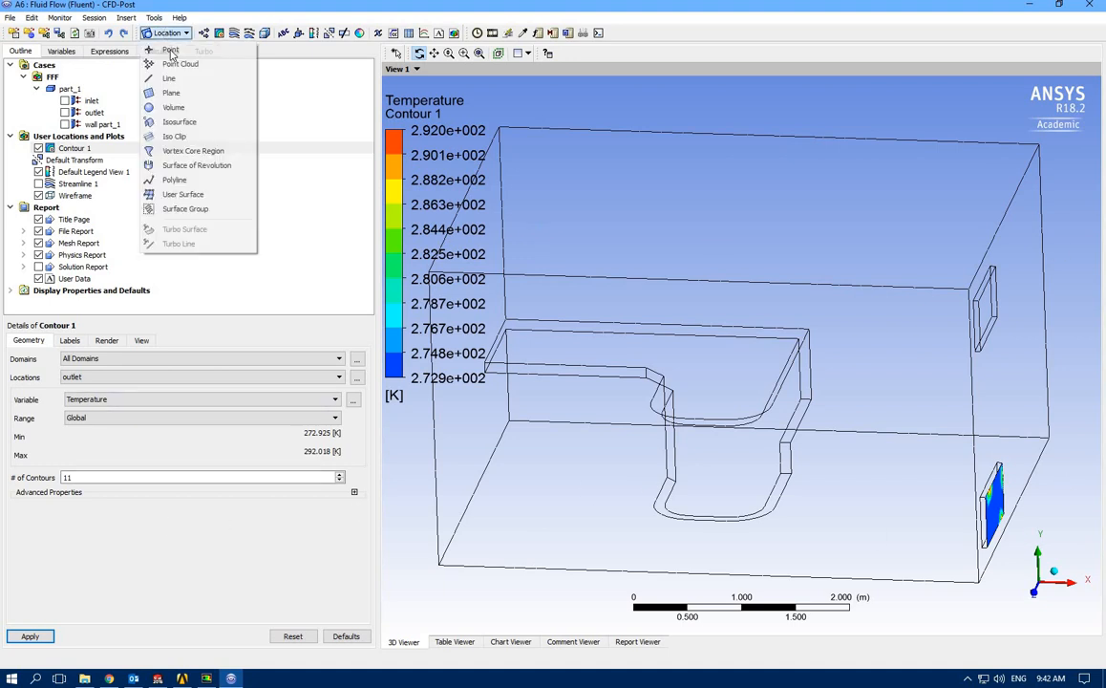
{"action": "left_click", "coordinate": [191, 93]}
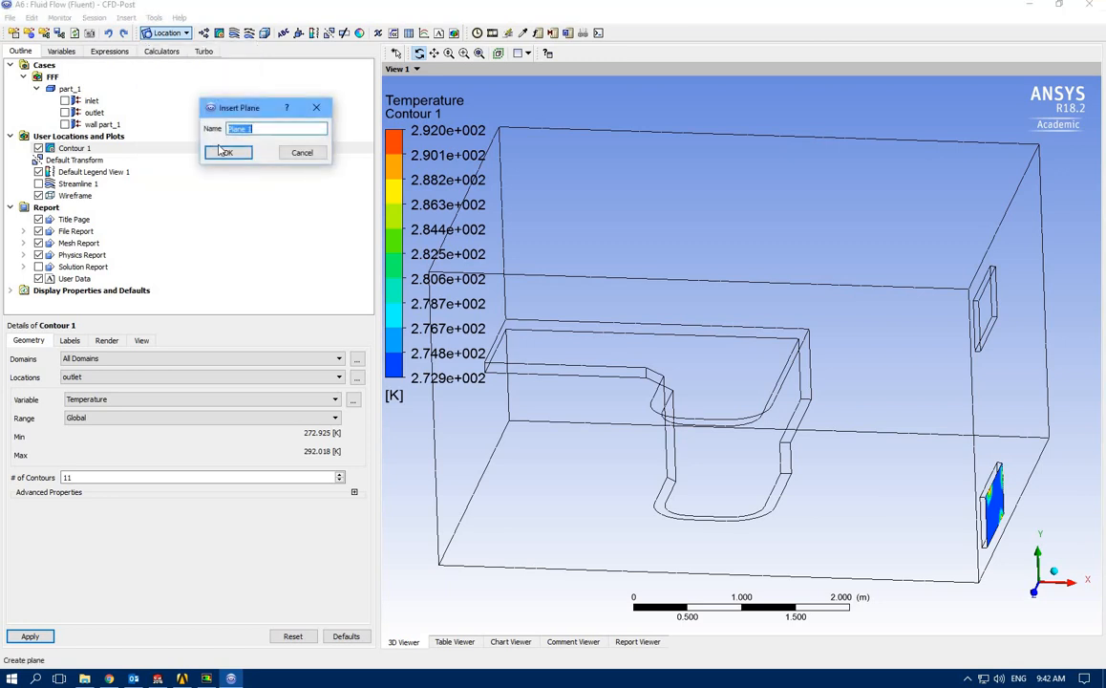
{"action": "left_click", "coordinate": [226, 155]}
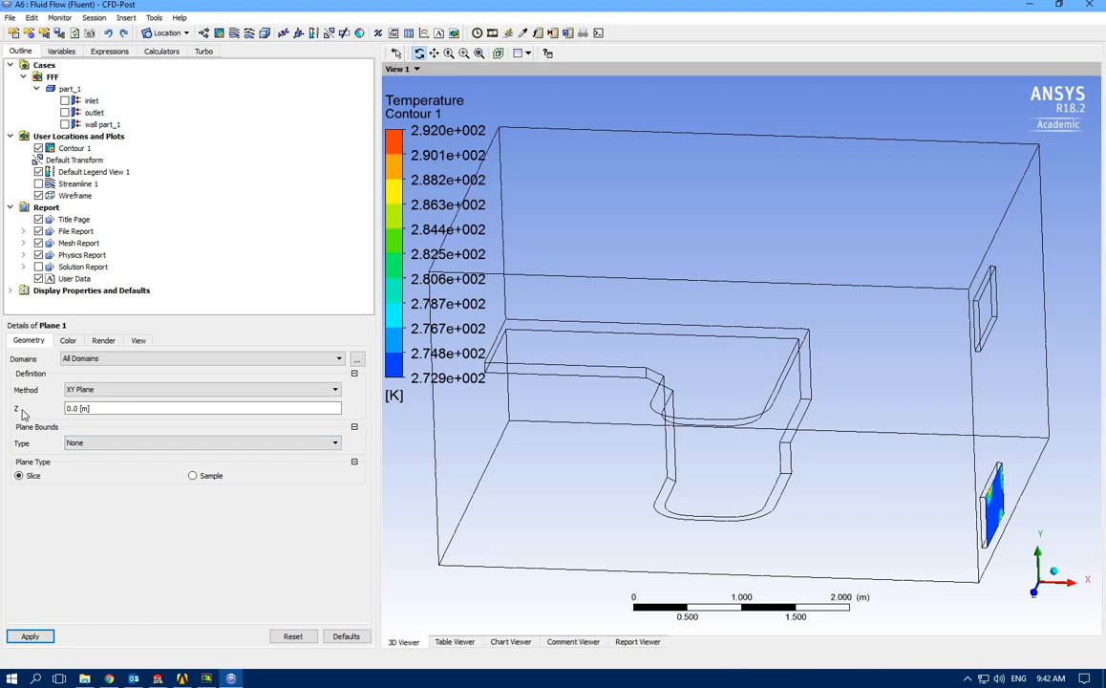
{"action": "left_click", "coordinate": [239, 408]}
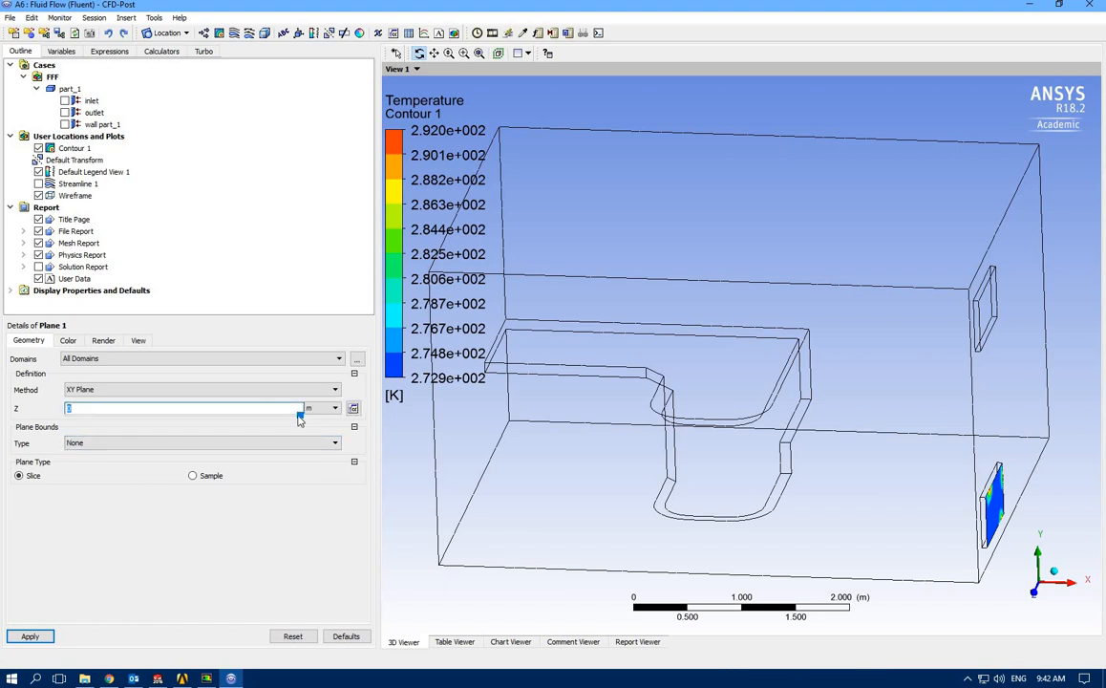
{"action": "left_click_drag", "start_coordinate": [300, 415], "coordinate": [257, 416]}
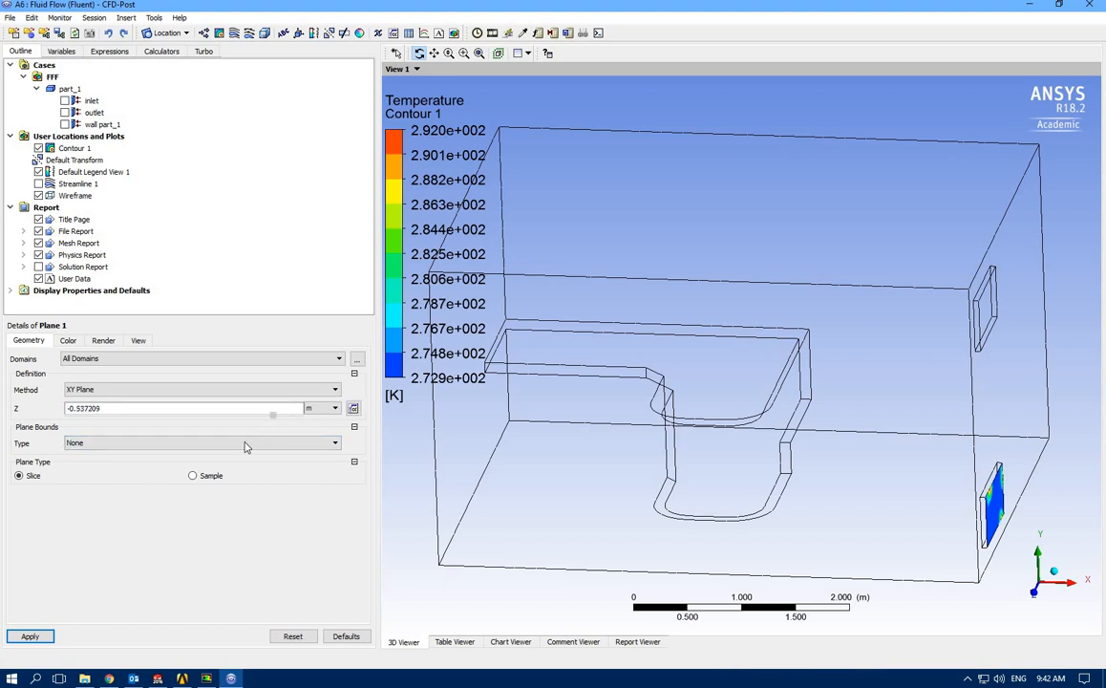
{"action": "left_click", "coordinate": [30, 636]}
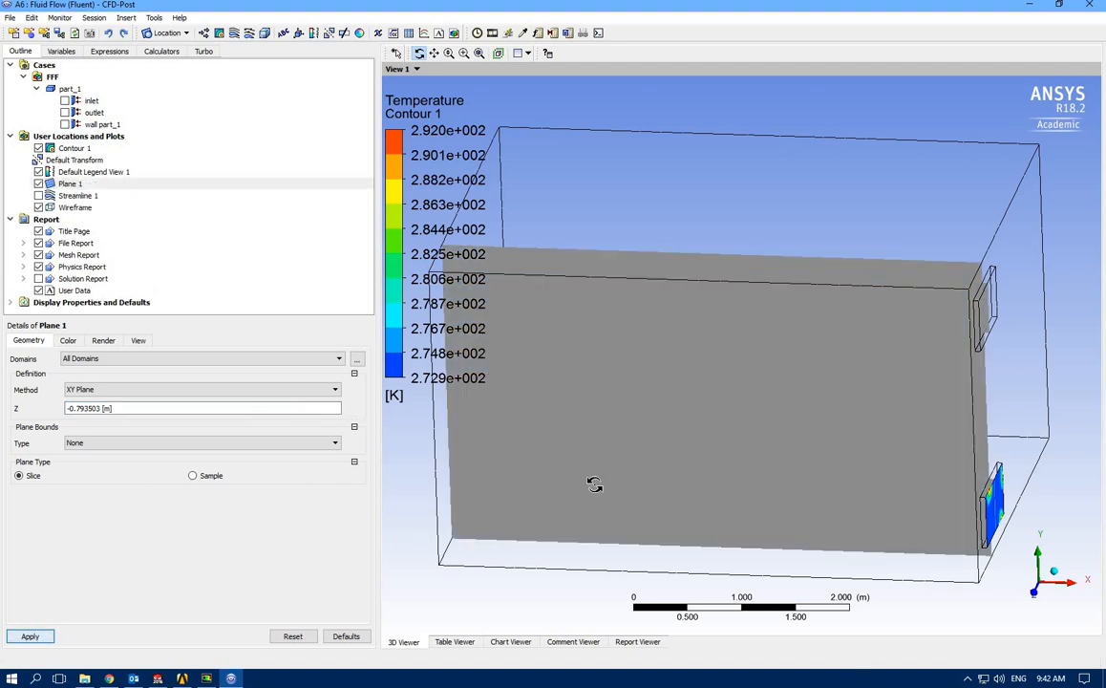
{"action": "left_click_drag", "start_coordinate": [594, 484], "coordinate": [669, 468]}
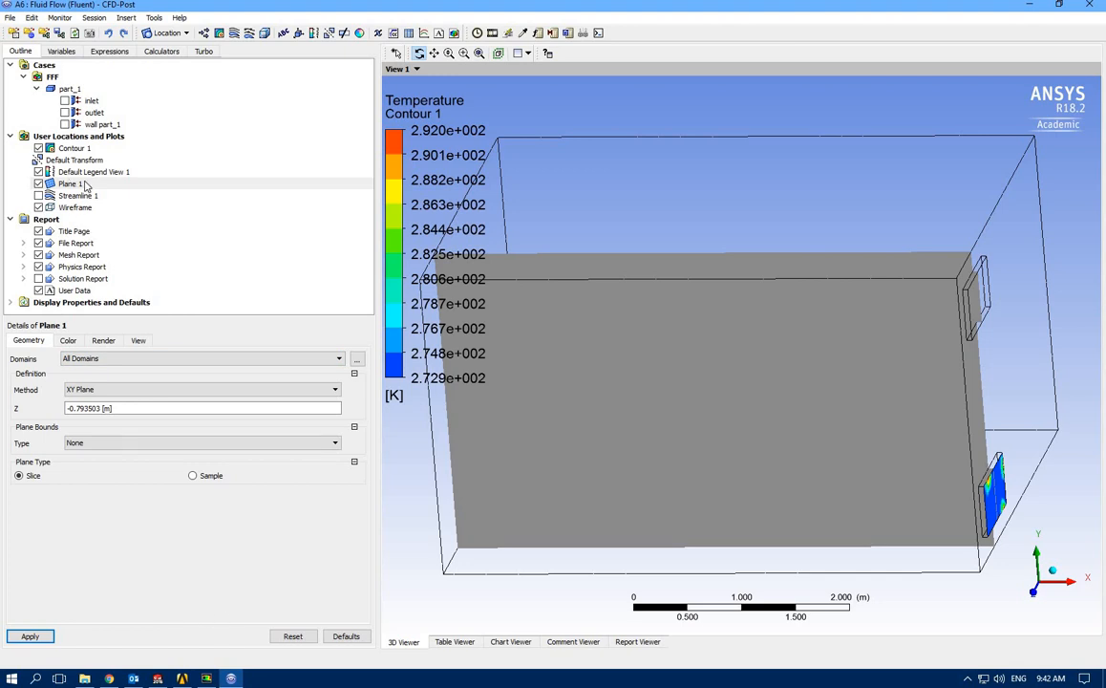
- Set the location of Contour 1 to Plane 1 and apply the temperature contour across the room section
{"action": "left_click", "coordinate": [76, 149]}
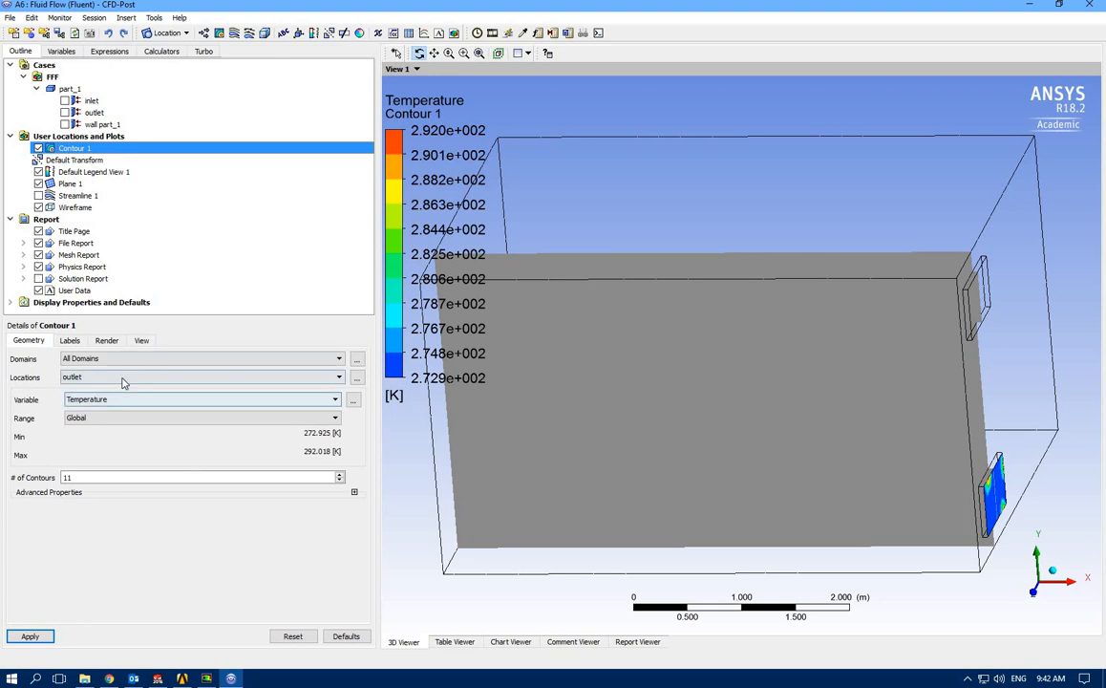
{"action": "left_click", "coordinate": [125, 378]}
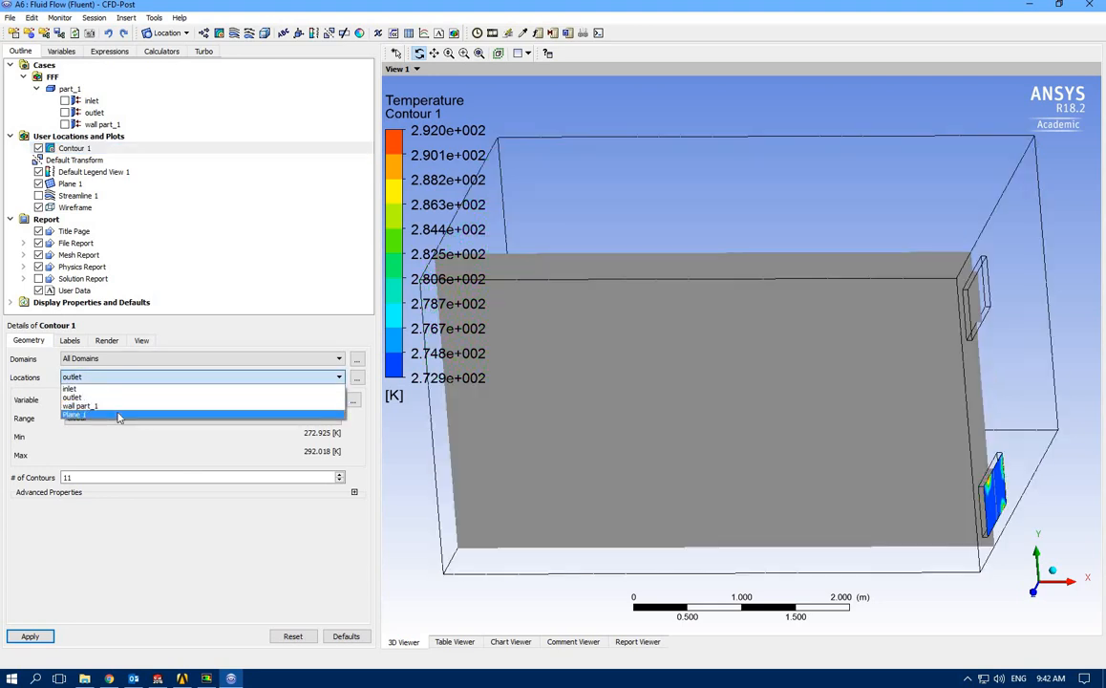
{"action": "left_click", "coordinate": [118, 416]}
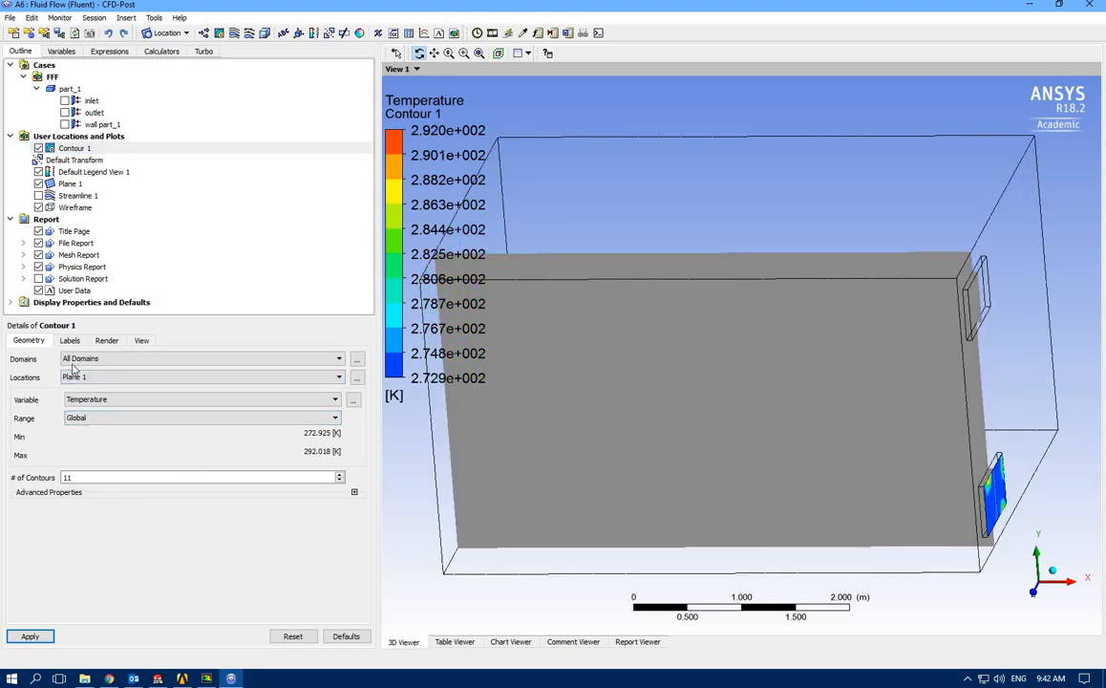
{"action": "left_click", "coordinate": [35, 635]}
{"action": "left_click_drag", "start_coordinate": [502, 482], "coordinate": [107, 399]}
- Change the contour variable on Plane 1 to Velocity and view the section from another angle
{"action": "left_click", "coordinate": [107, 400]}
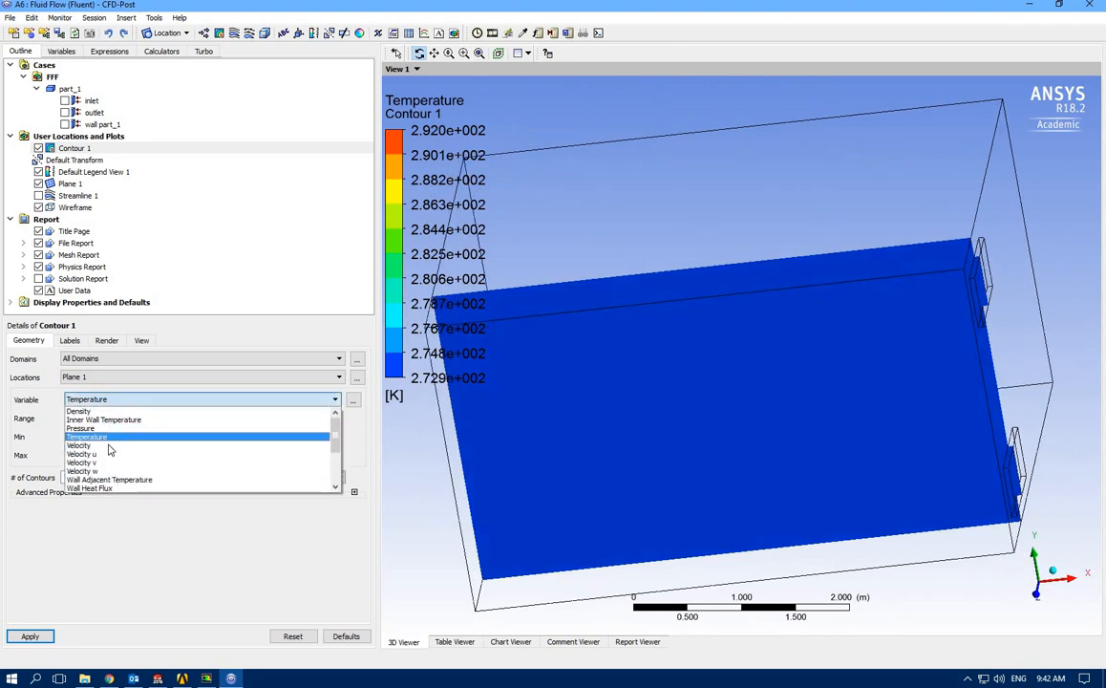
{"action": "left_click", "coordinate": [80, 446]}
{"action": "left_click", "coordinate": [30, 635]}
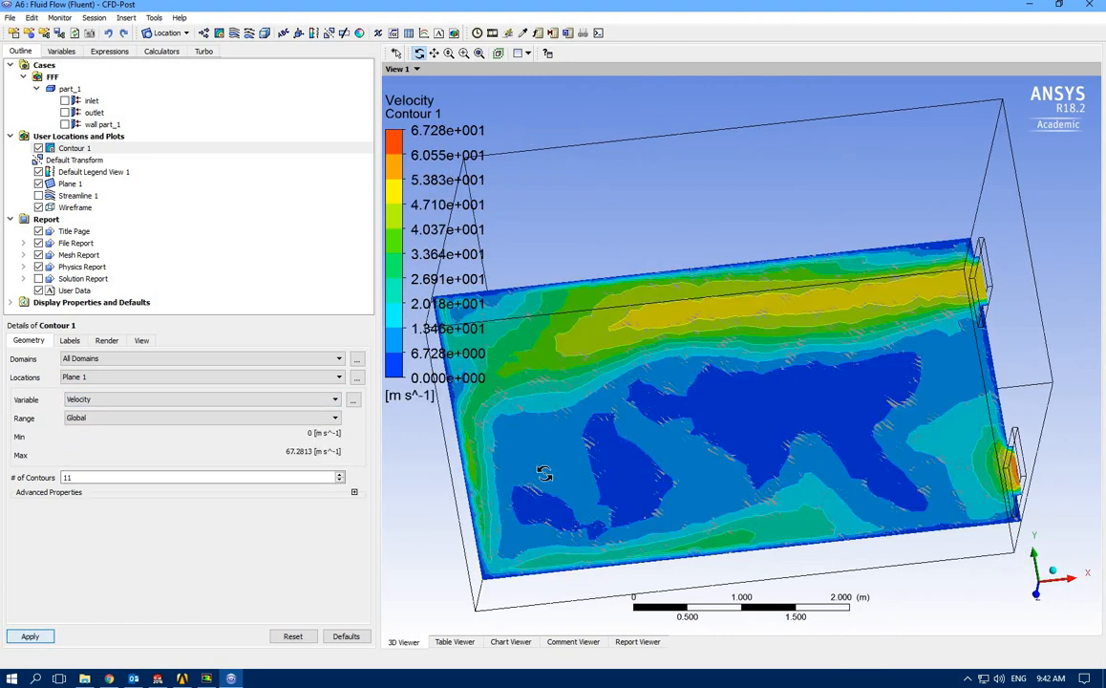
{"action": "left_click_drag", "start_coordinate": [543, 474], "coordinate": [760, 257]}
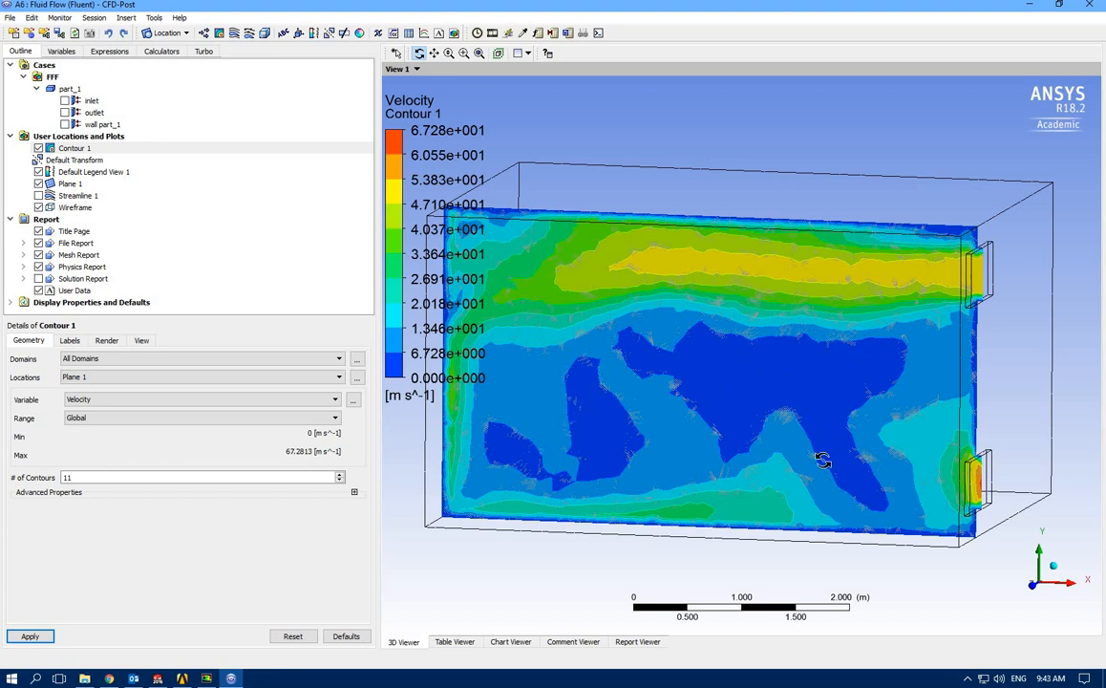
- Set the number of contours of the velocity plot to 50 and apply it
{"action": "left_click_drag", "start_coordinate": [773, 383], "coordinate": [754, 406]}
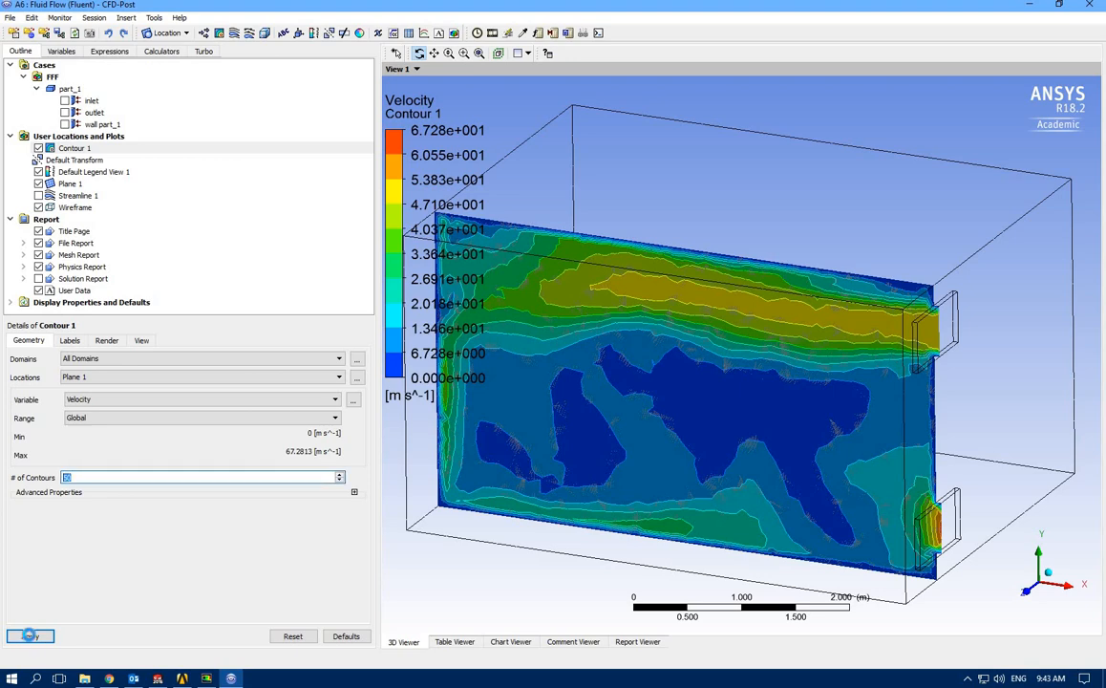
{"action": "left_click", "coordinate": [30, 635]}
{"action": "left_click_drag", "start_coordinate": [506, 486], "coordinate": [508, 516]}
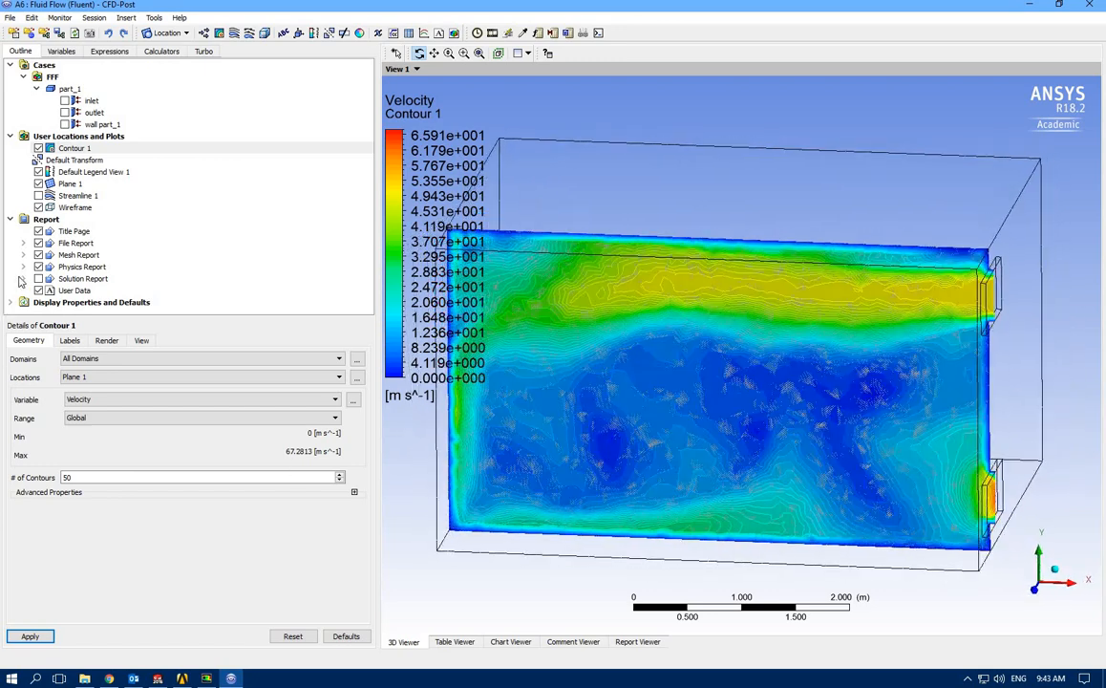
- Move the XY section Plane 1 to Z = -1.11387 m and inspect the velocity contour there
{"action": "left_click", "coordinate": [72, 185]}
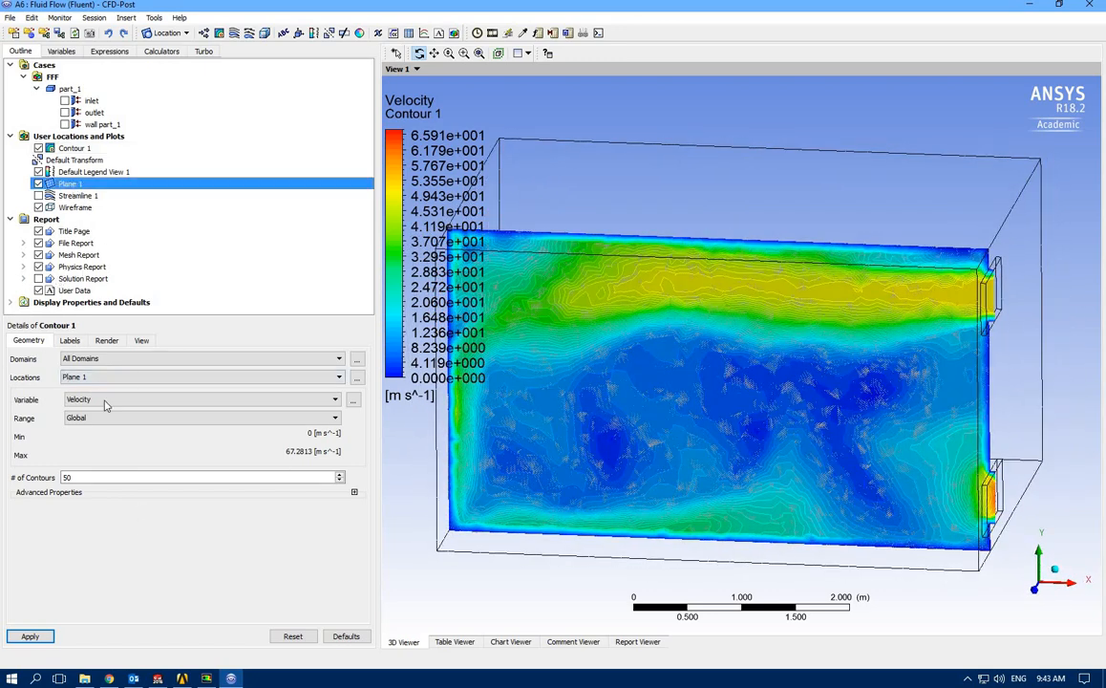
{"action": "double_click", "coordinate": [69, 186]}
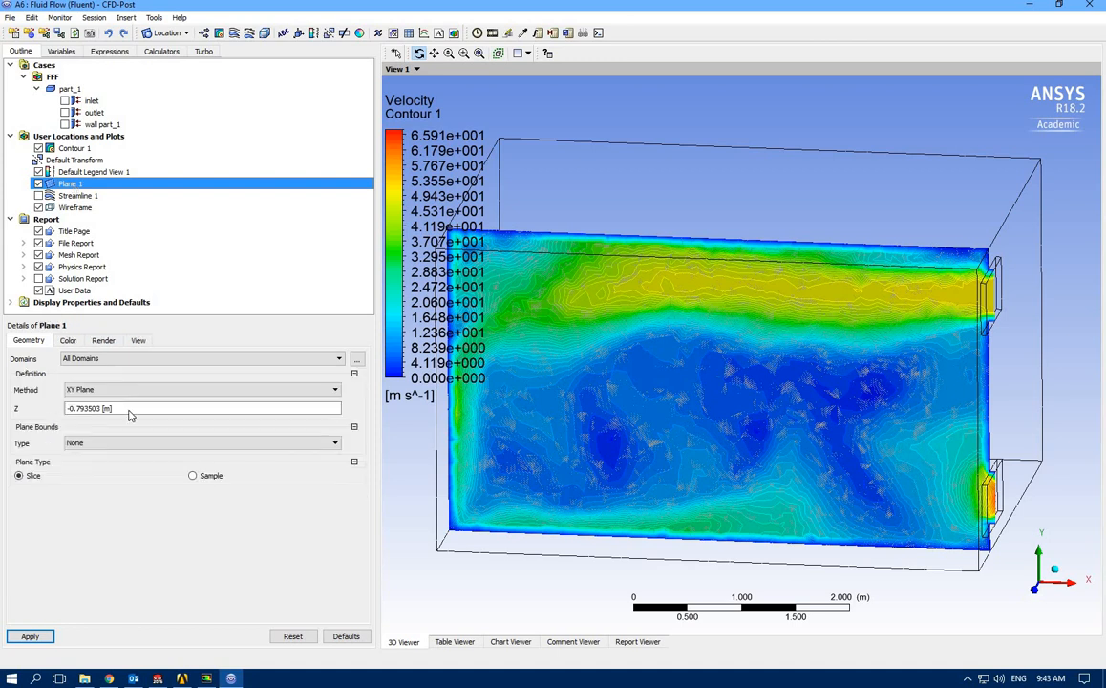
{"action": "left_click", "coordinate": [258, 409]}
{"action": "left_click_drag", "start_coordinate": [257, 415], "coordinate": [237, 416]}
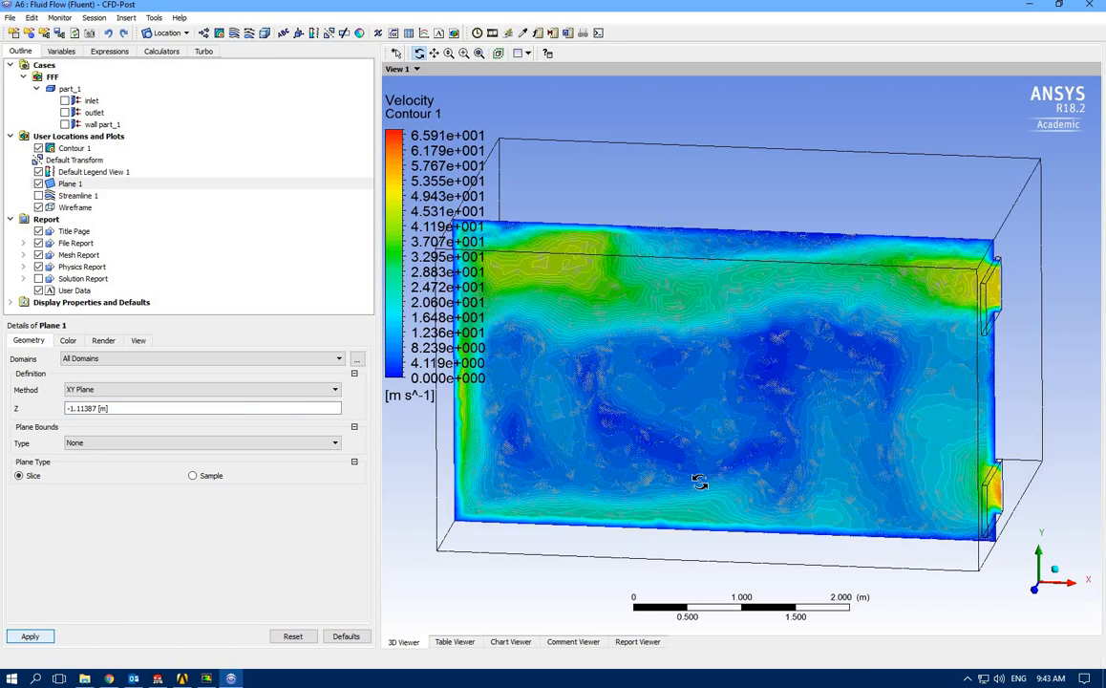
{"action": "left_click_drag", "start_coordinate": [656, 487], "coordinate": [549, 519]}
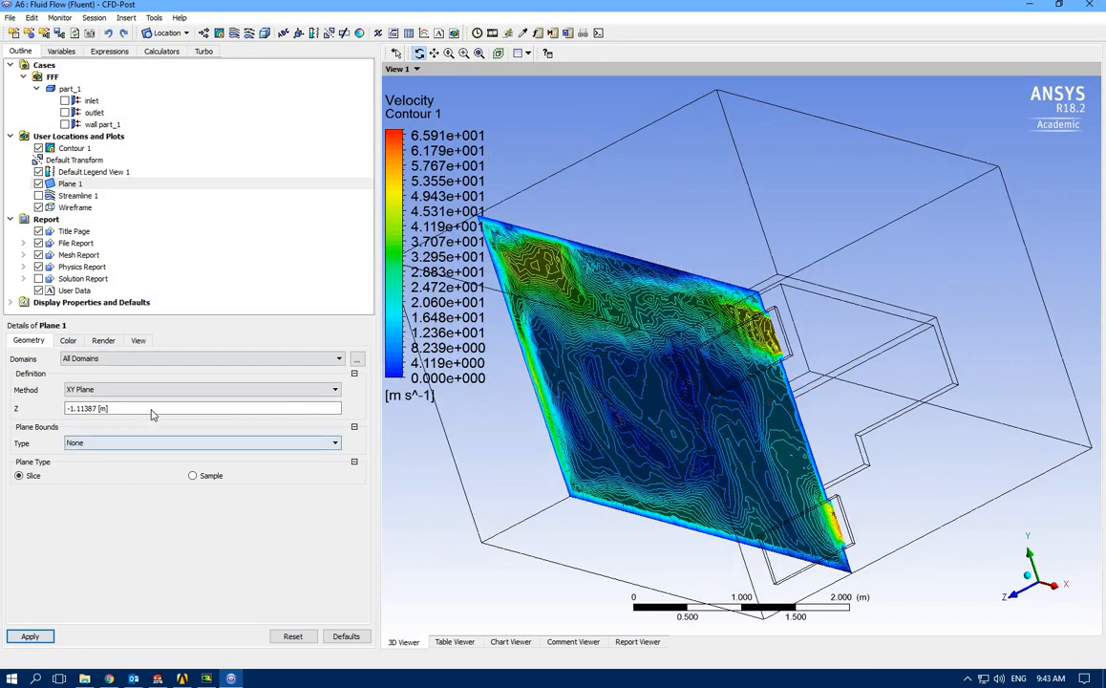
- Hide Contour 1 and Plane 1, and insert an isosurface location named Isosurface 1
{"action": "left_click", "coordinate": [38, 148]}
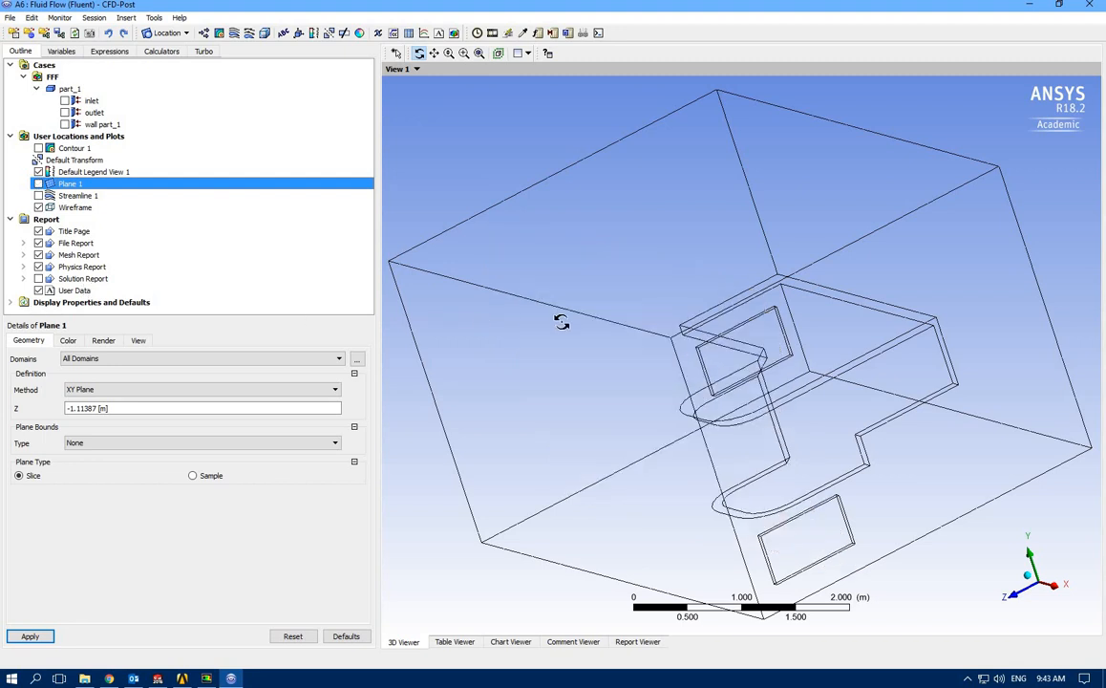
{"action": "left_click_drag", "start_coordinate": [650, 318], "coordinate": [630, 272]}
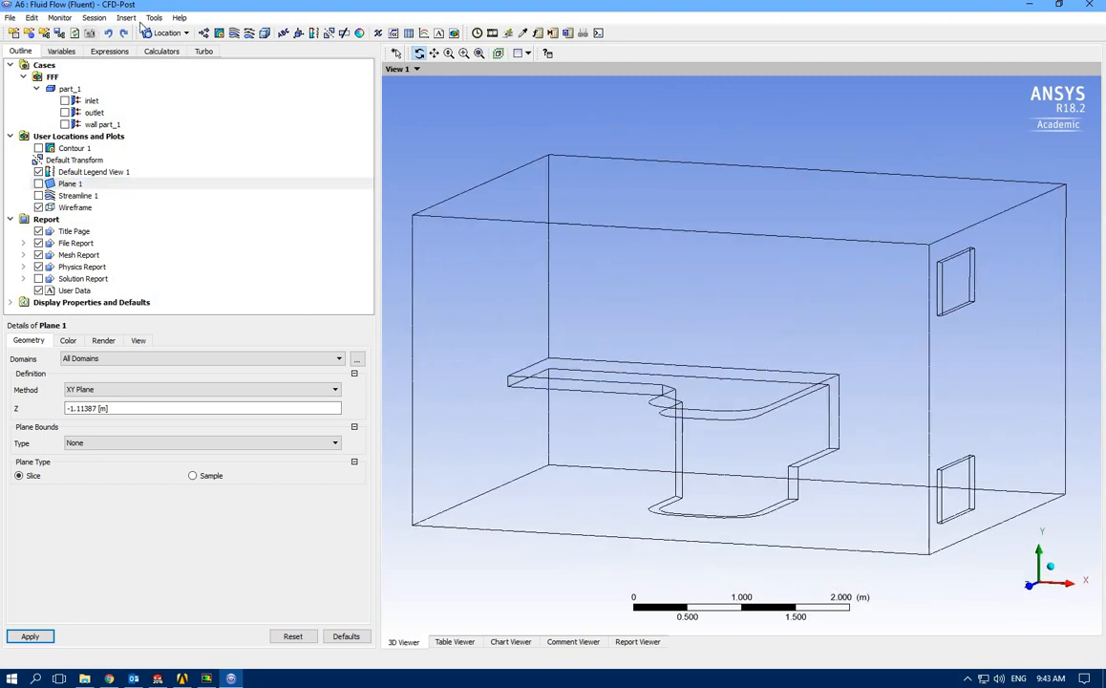
{"action": "left_click", "coordinate": [127, 17]}
{"action": "mouse_move", "coordinate": [206, 33]}
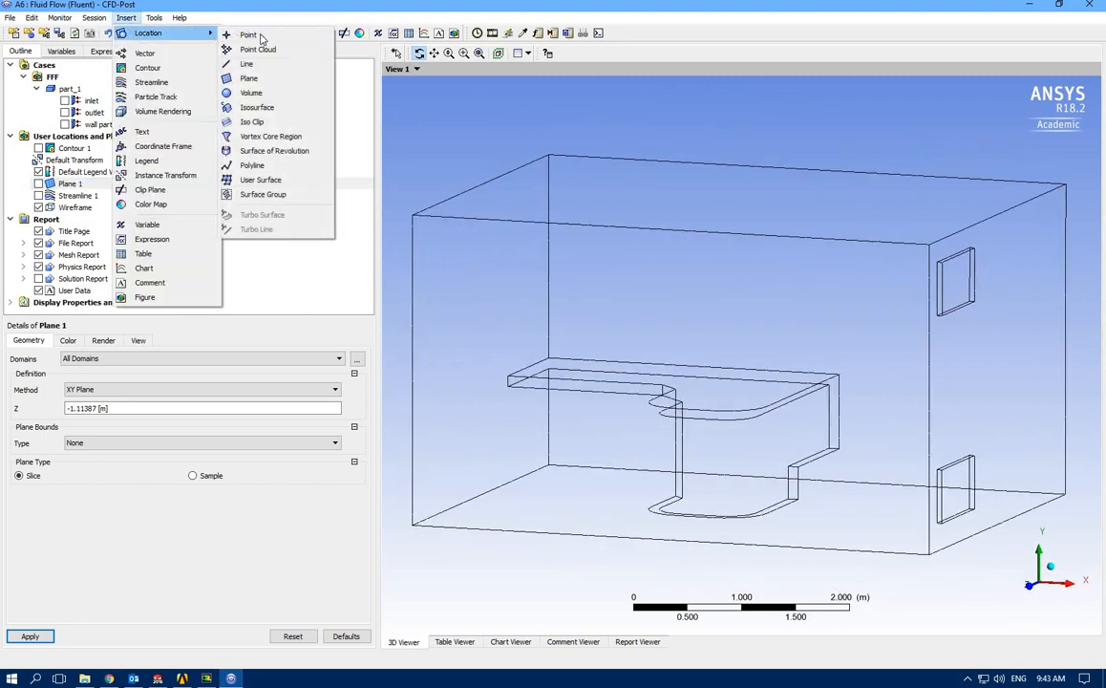
{"action": "left_click", "coordinate": [277, 107]}
{"action": "key", "text": "Return"}
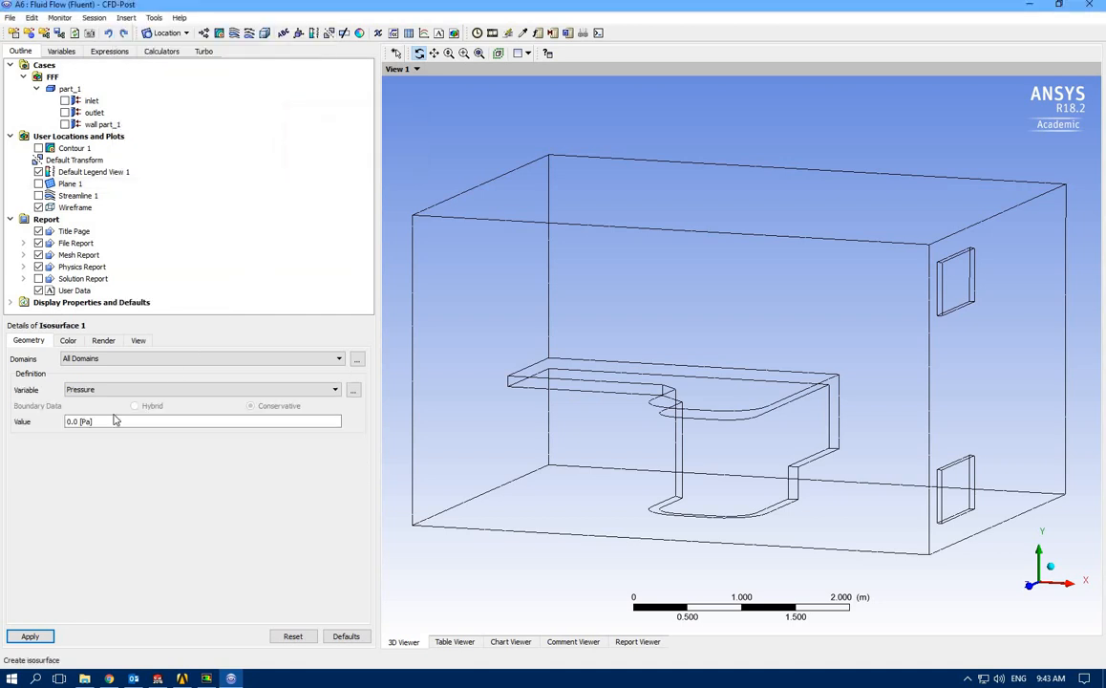
- Define Isosurface 1 by the variable Z with a value of -0.228147 m
{"action": "left_click", "coordinate": [94, 421]}
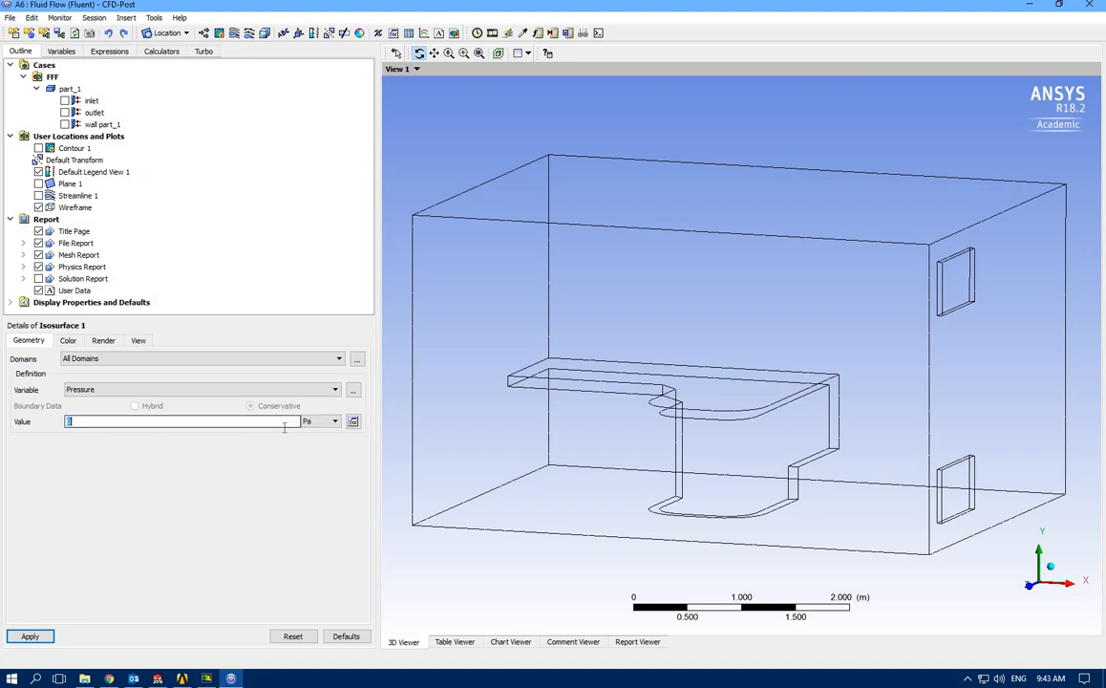
{"action": "left_click", "coordinate": [103, 389]}
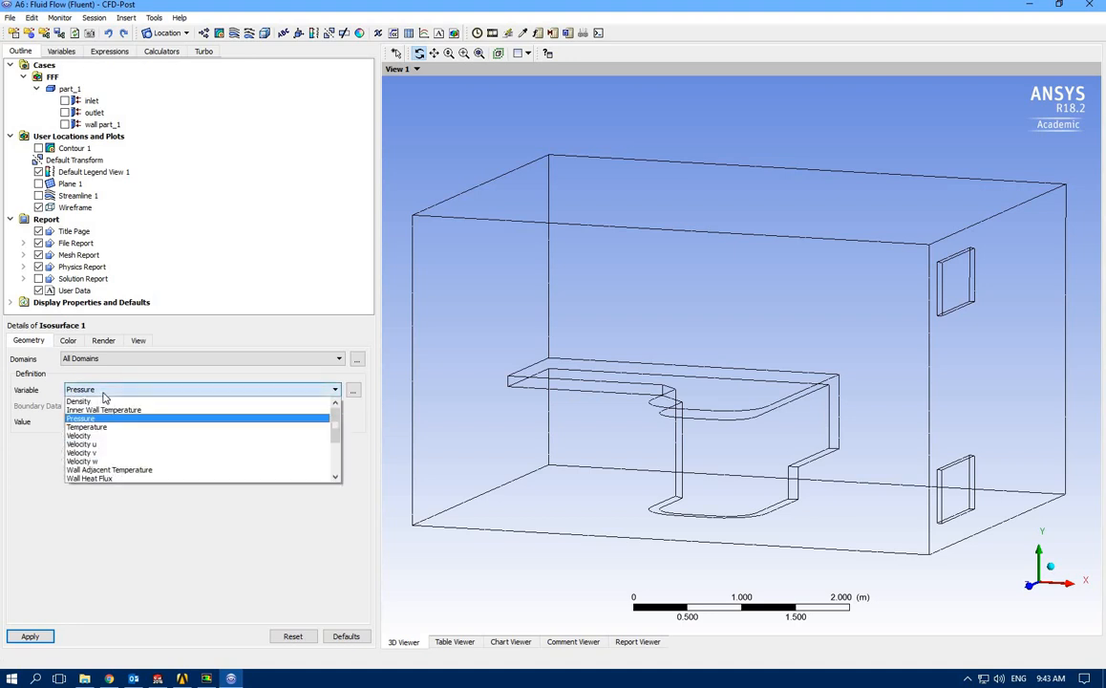
{"action": "scroll", "coordinate": [113, 453], "scroll_direction": "down", "scroll_amount": 3}
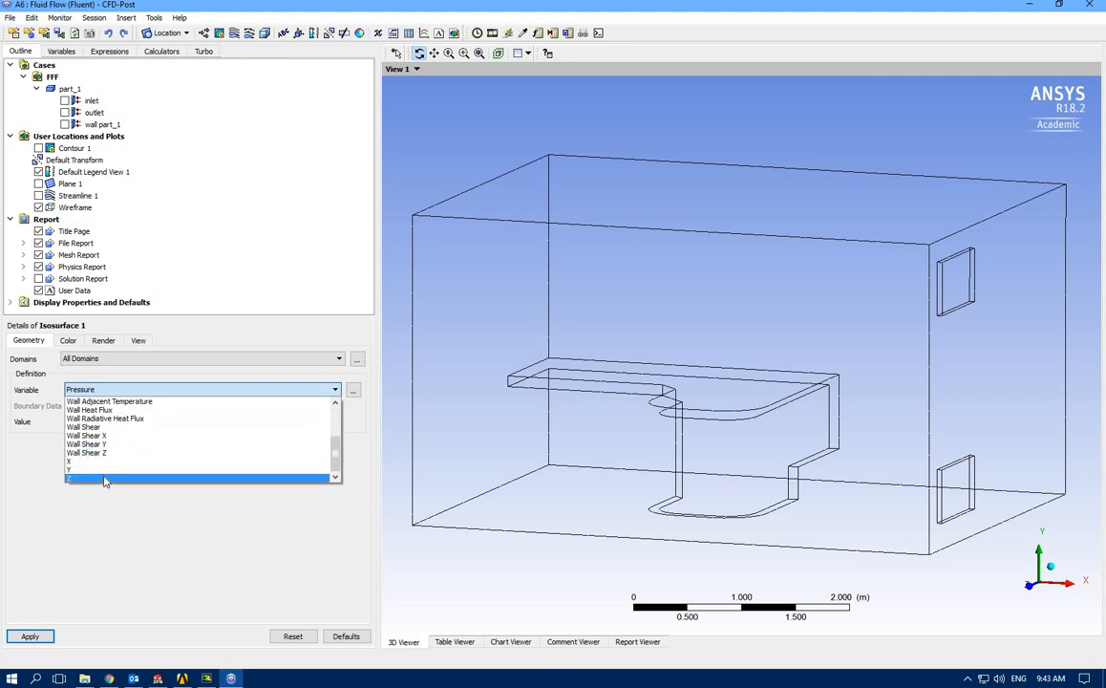
{"action": "left_click", "coordinate": [106, 478]}
{"action": "left_click", "coordinate": [300, 426]}
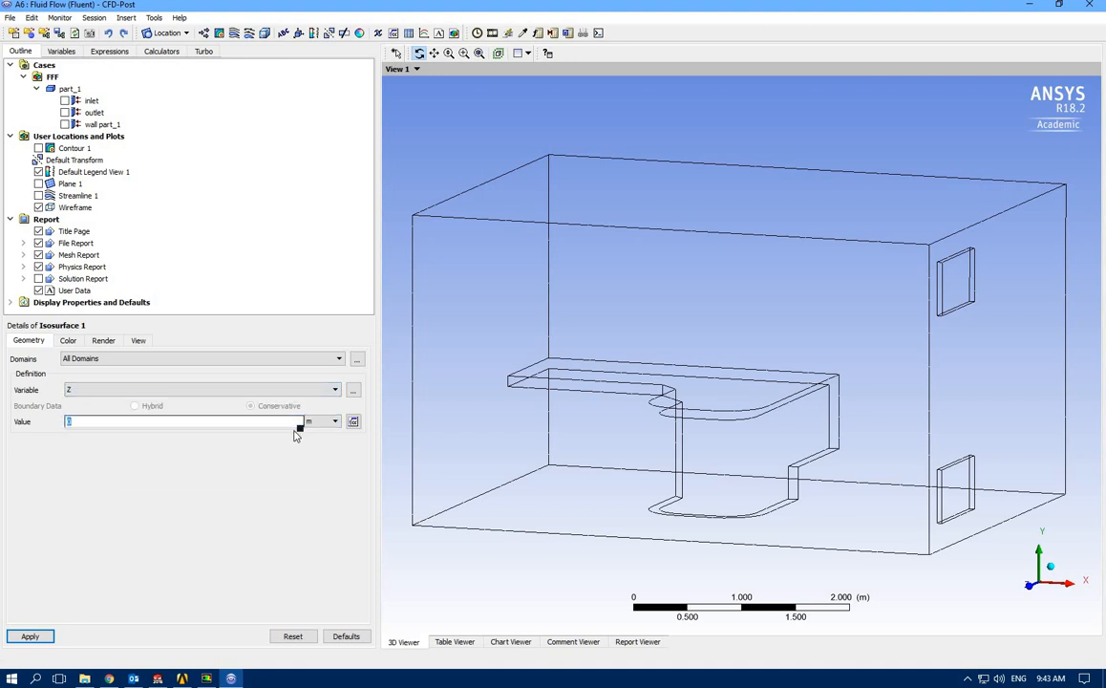
{"action": "left_click", "coordinate": [25, 636]}
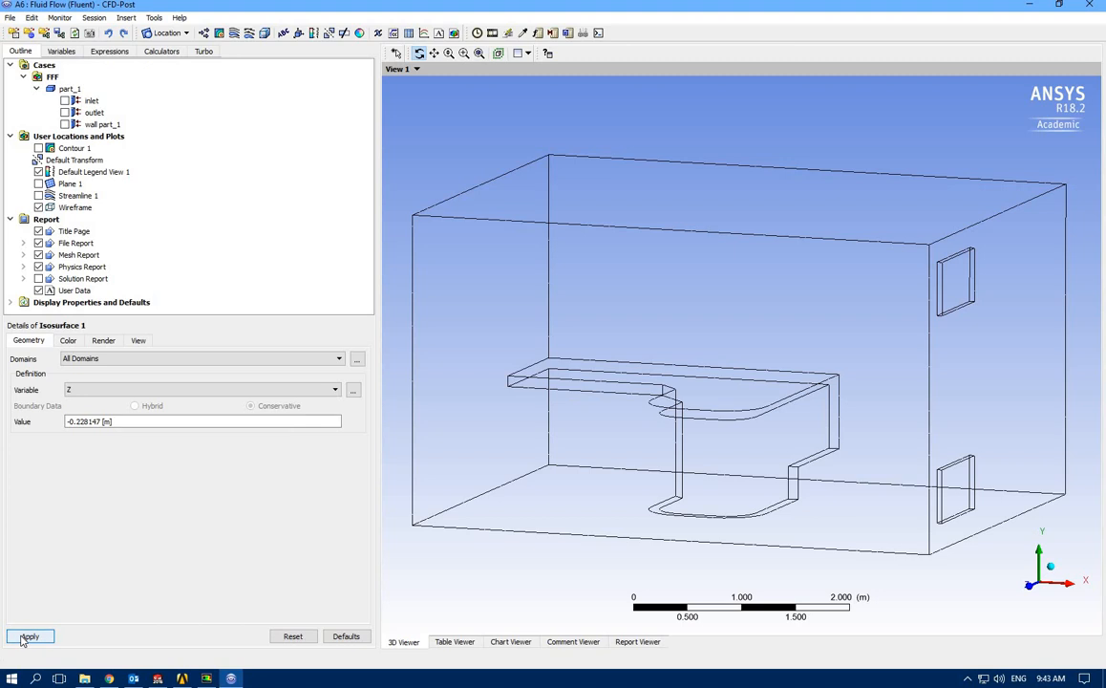
- Color Isosurface 1 by the Velocity variable with the global range, and view the result inside the room
{"action": "left_click", "coordinate": [67, 340]}
{"action": "left_click", "coordinate": [110, 361]}
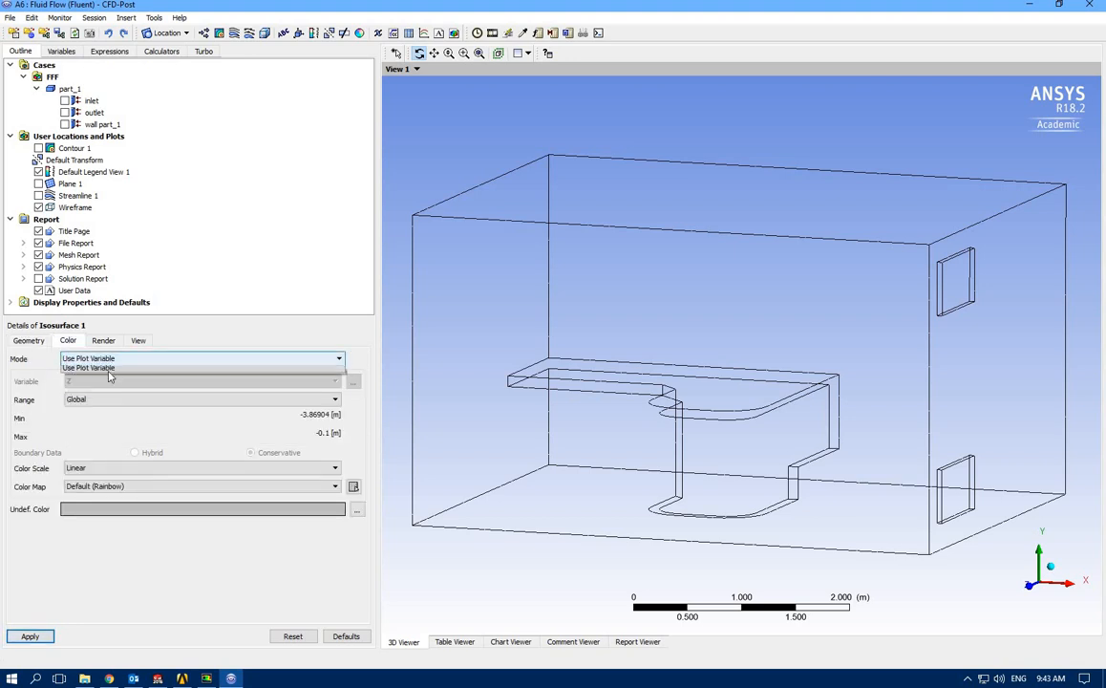
{"action": "left_click", "coordinate": [108, 382]}
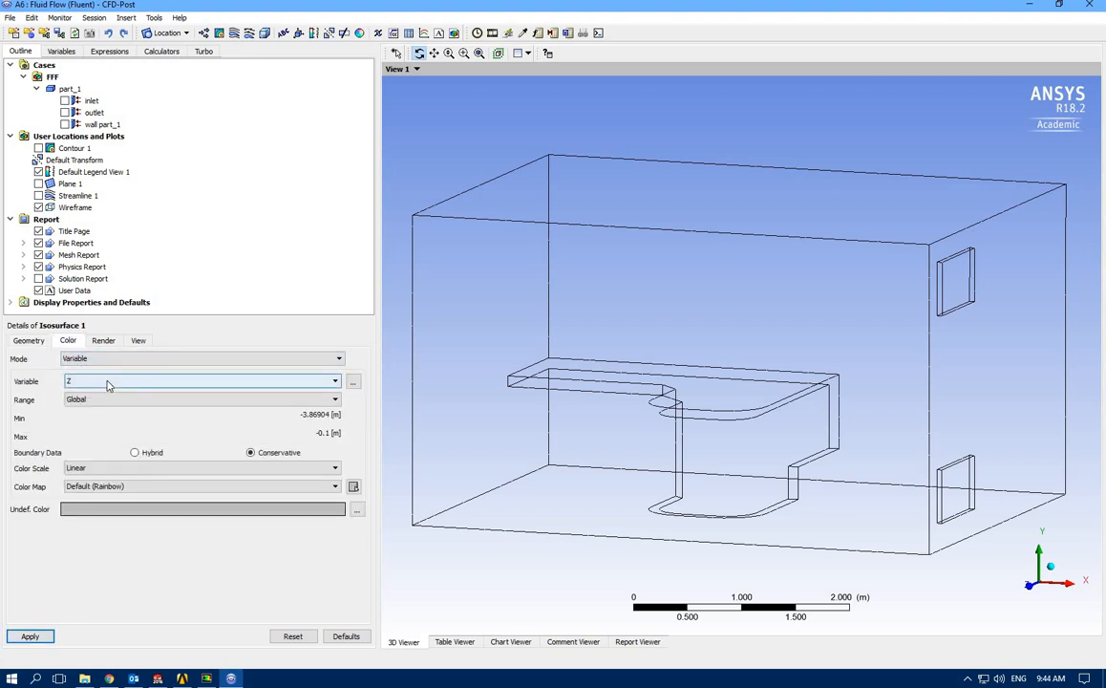
{"action": "left_click", "coordinate": [108, 382]}
{"action": "scroll", "coordinate": [122, 430], "scroll_direction": "up", "scroll_amount": 5}
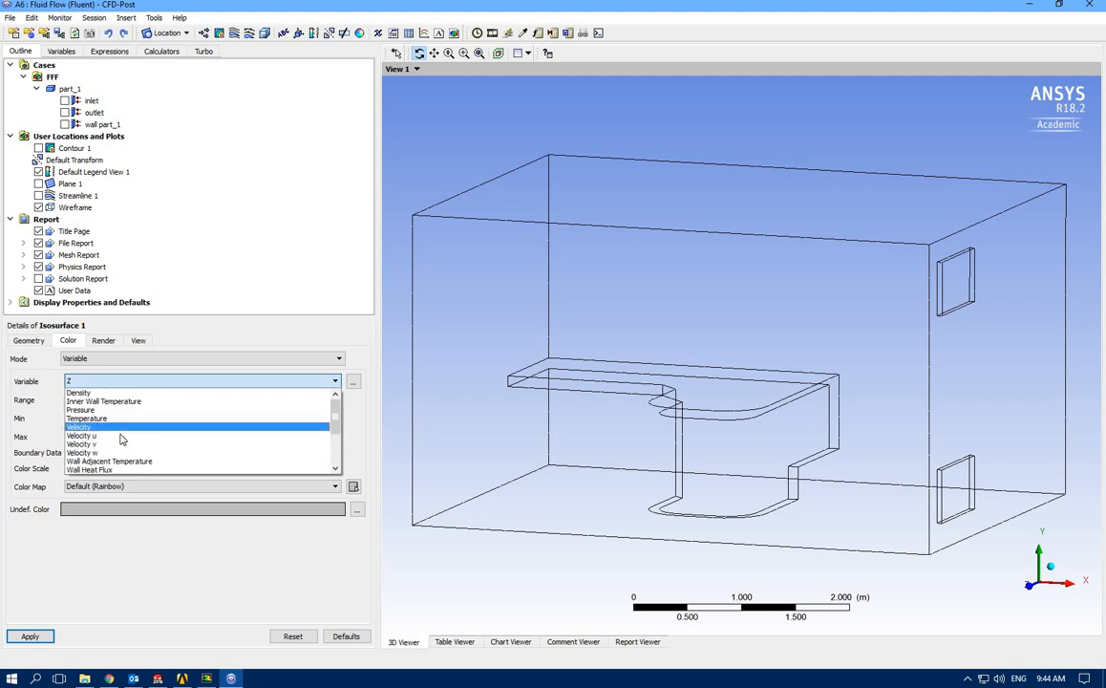
{"action": "left_click", "coordinate": [111, 429]}
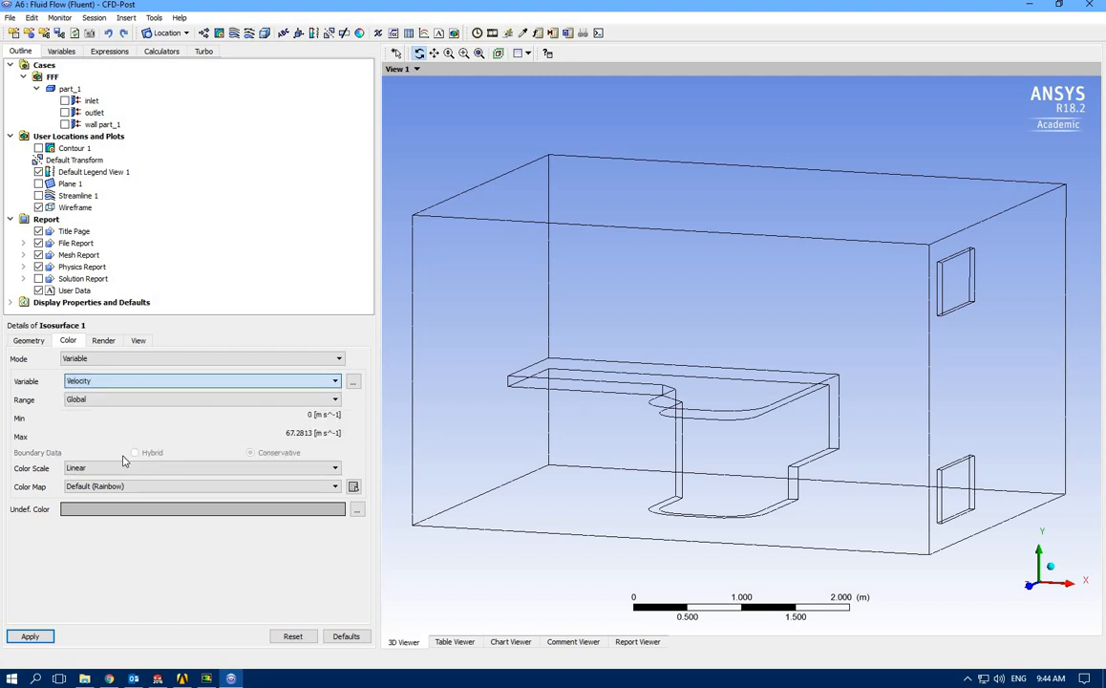
{"action": "left_click", "coordinate": [30, 636]}
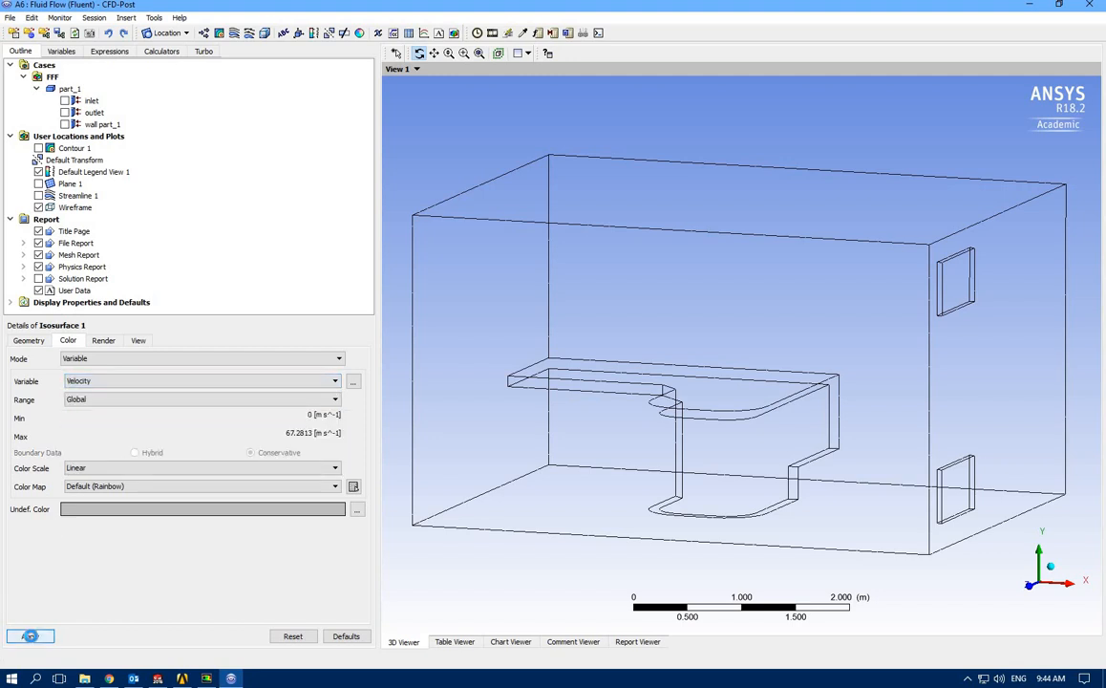
{"action": "left_click_drag", "start_coordinate": [392, 487], "coordinate": [552, 504]}
{"action": "scroll", "coordinate": [553, 505], "scroll_direction": "down", "scroll_amount": 2}
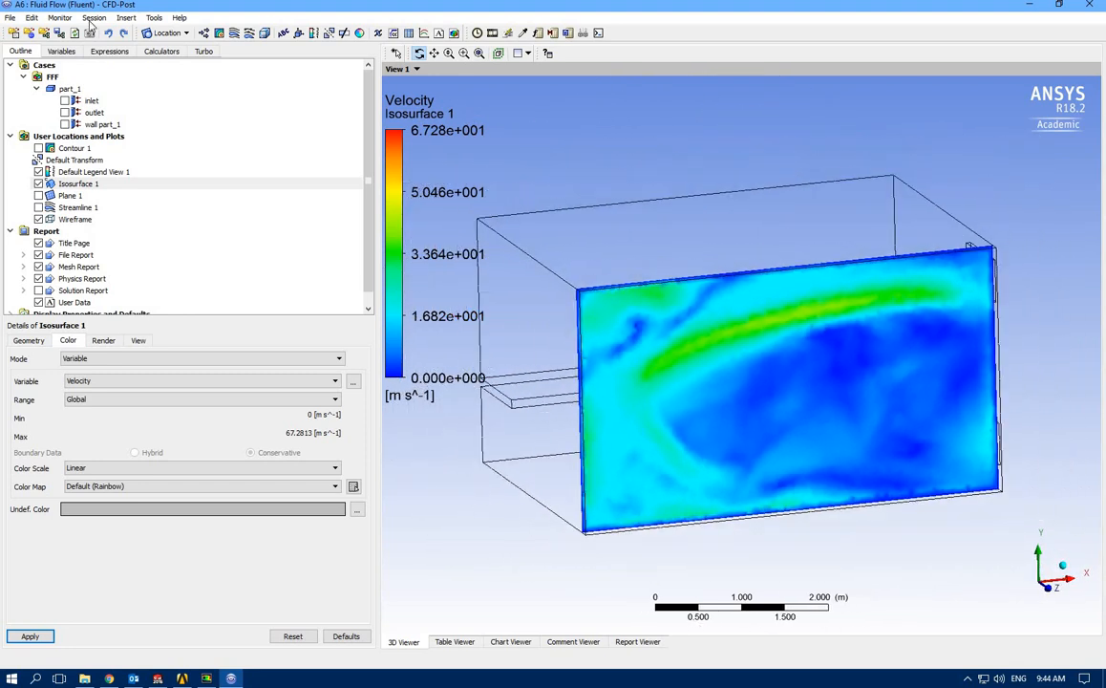
- Play a quick animation of Isosurface 1 sweeping through the room, and stop and close it after viewing
{"action": "left_click", "coordinate": [490, 33]}
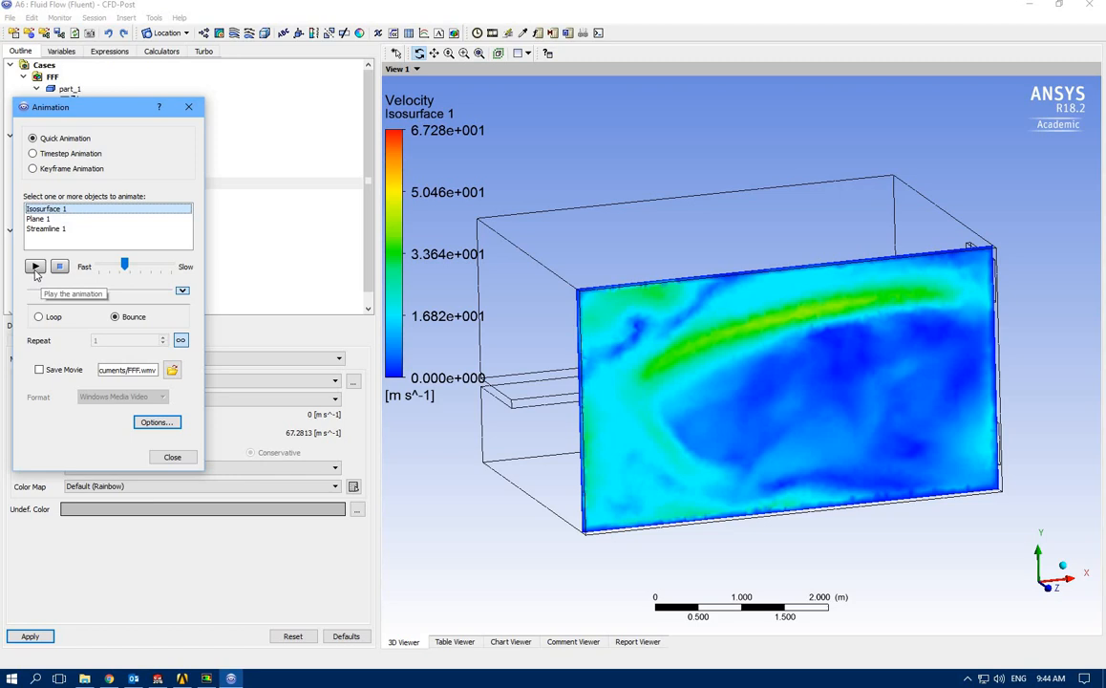
{"action": "left_click", "coordinate": [34, 267]}
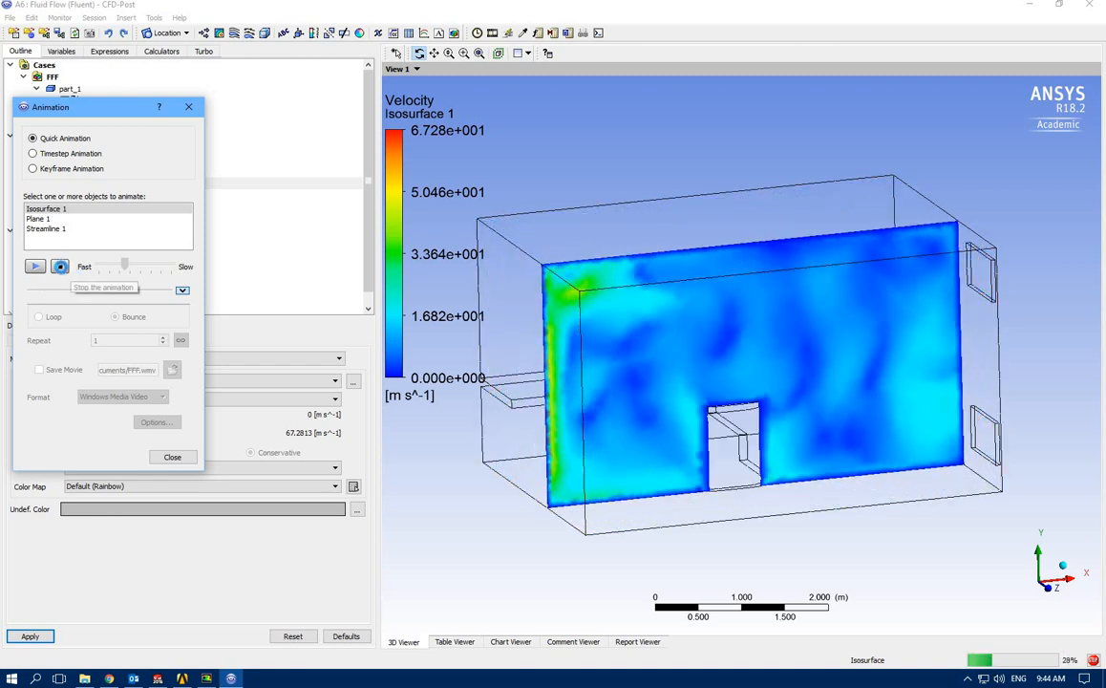
{"action": "left_click", "coordinate": [59, 265]}
{"action": "left_click", "coordinate": [188, 106]}
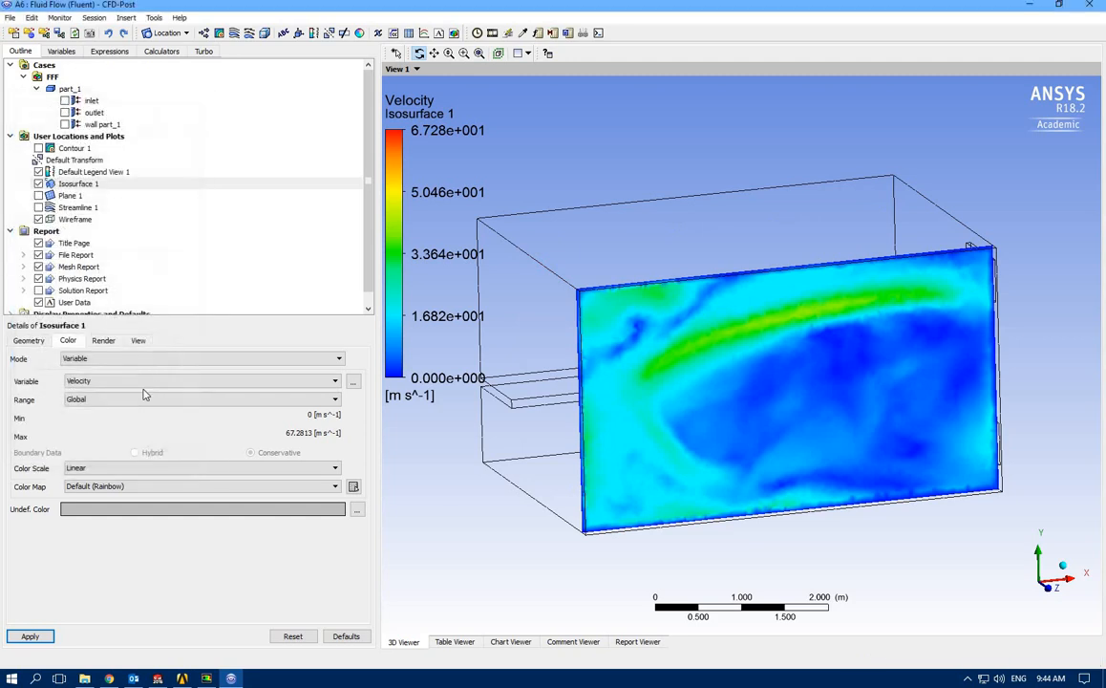
- Color Isosurface 1 by Pressure and play its quick animation through the room before stopping it
{"action": "left_click", "coordinate": [143, 381]}
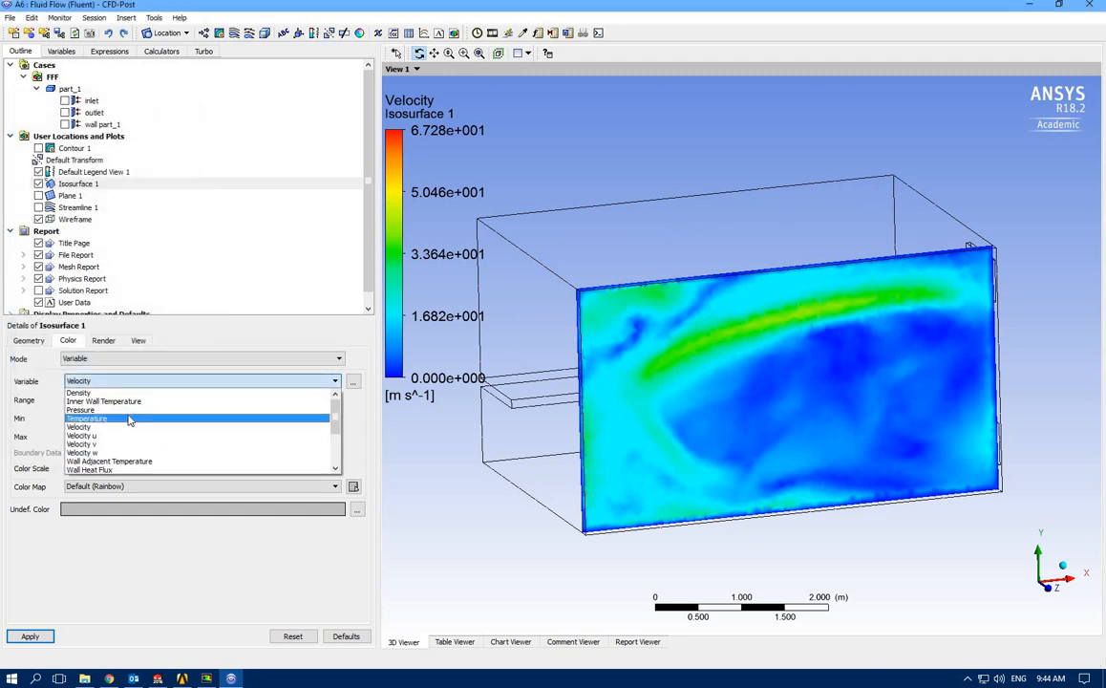
{"action": "left_click", "coordinate": [130, 410]}
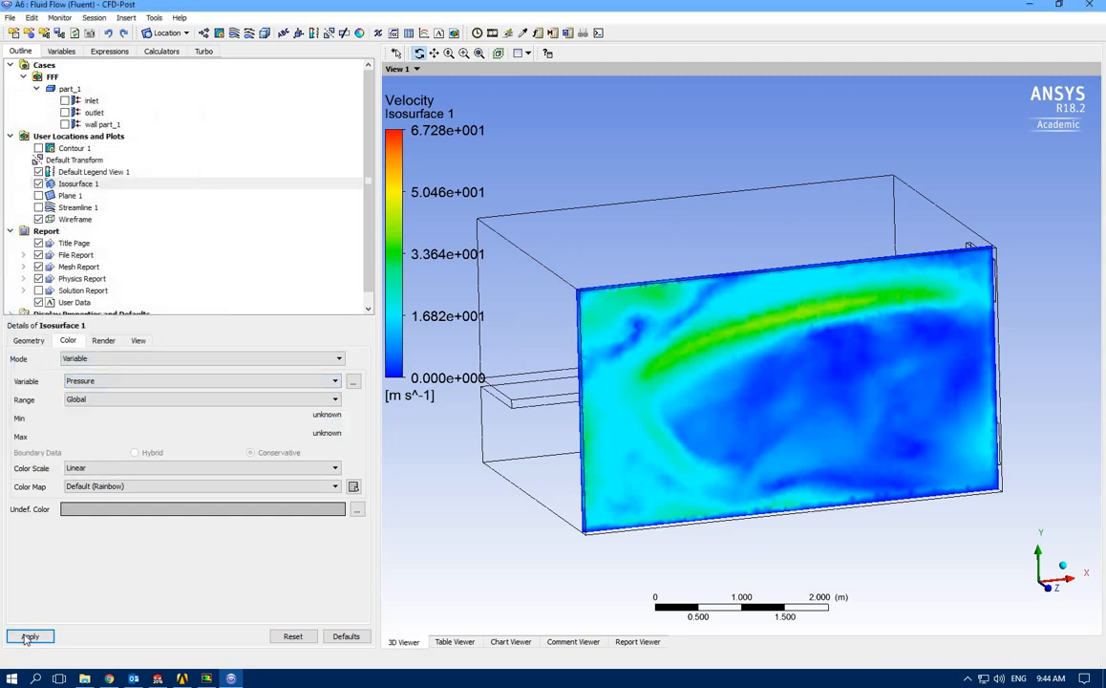
{"action": "left_click", "coordinate": [30, 635]}
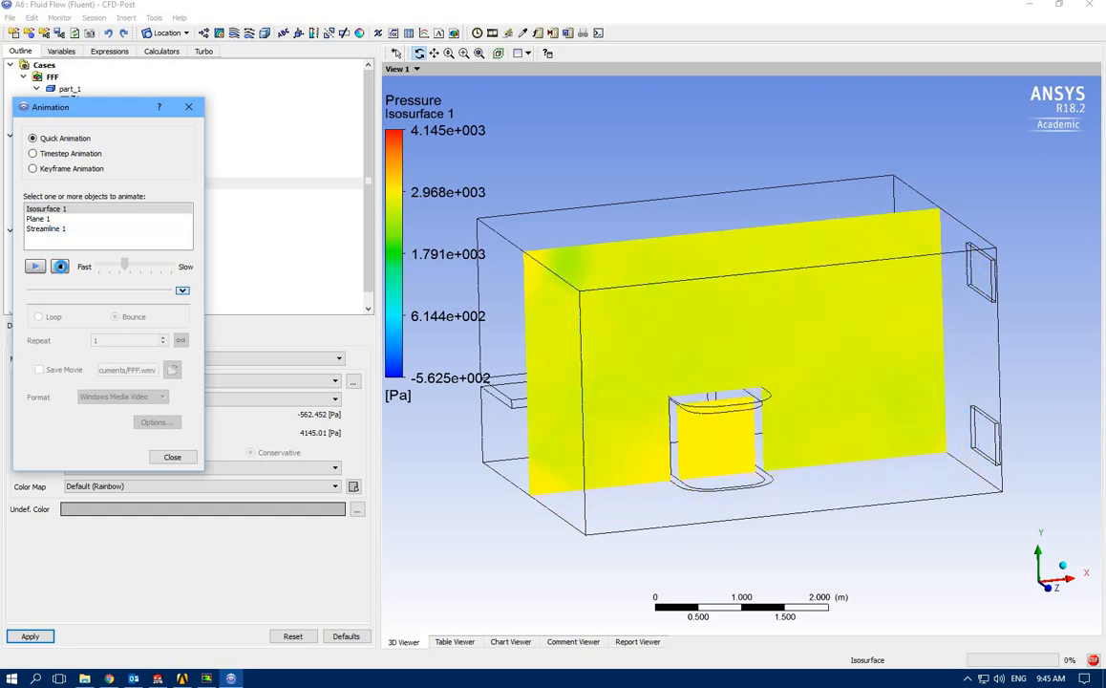
{"action": "left_click", "coordinate": [59, 266]}
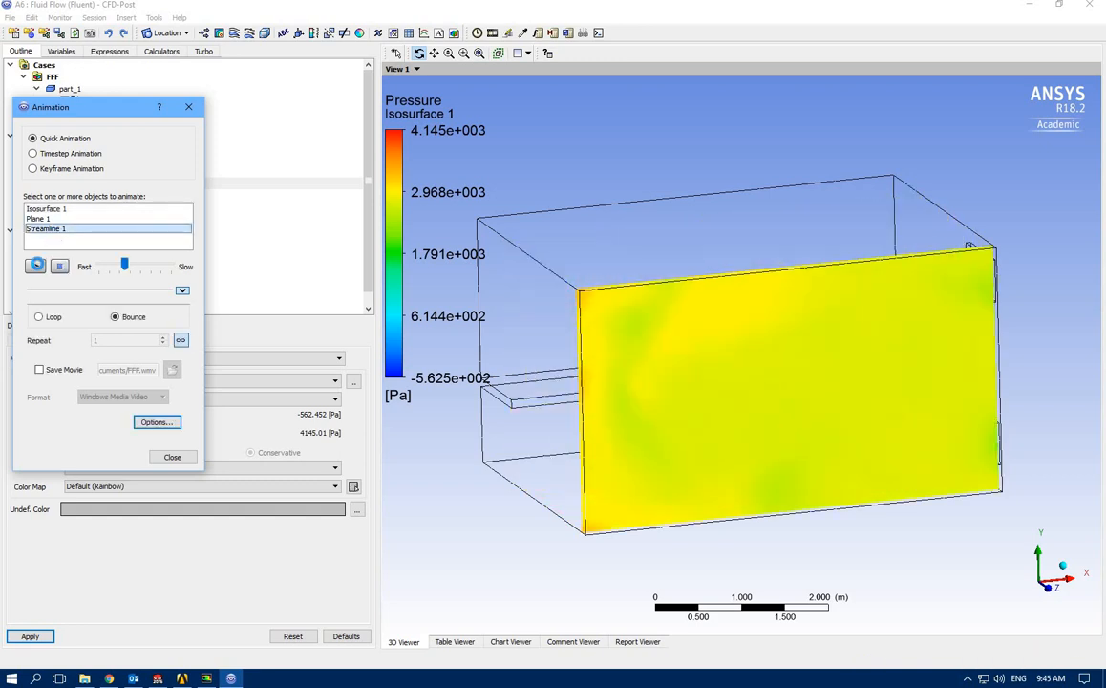
- Play the quick animation for Streamline 1, stop it, and close the animation settings
{"action": "left_click", "coordinate": [35, 264]}
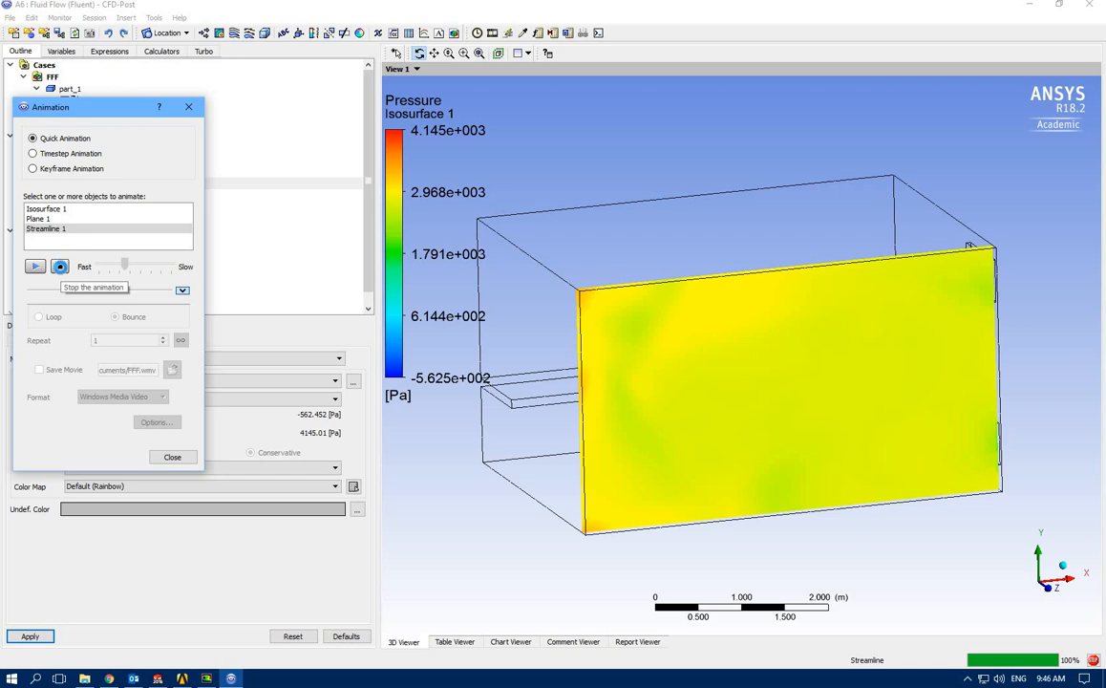
{"action": "left_click", "coordinate": [59, 266]}
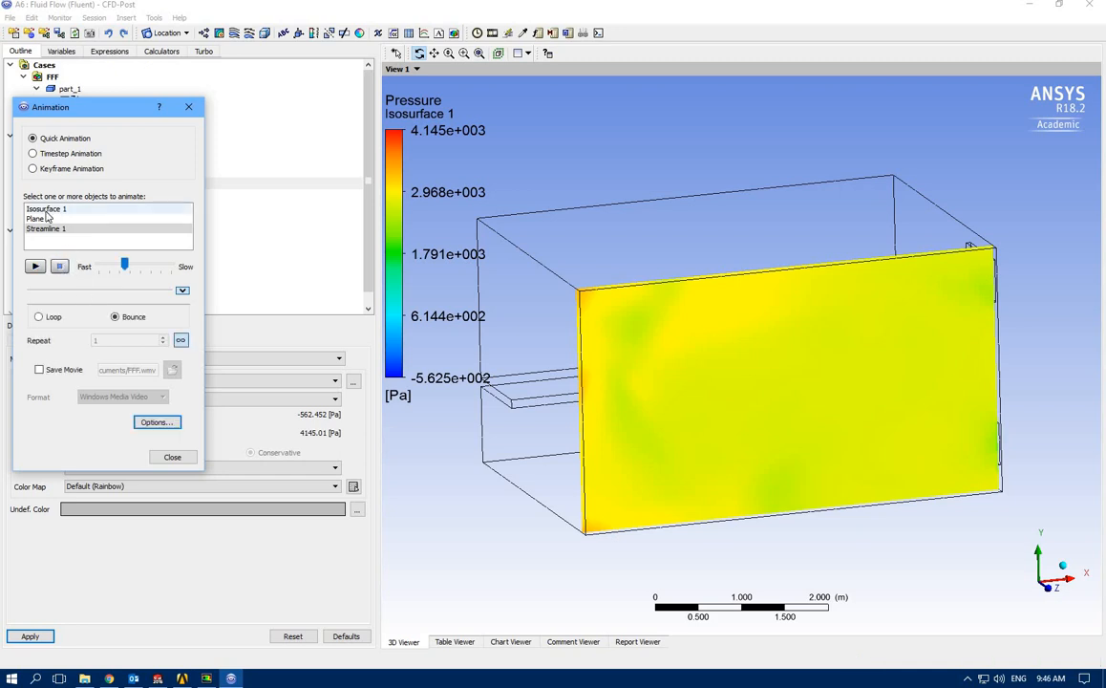
{"action": "left_click", "coordinate": [189, 107]}
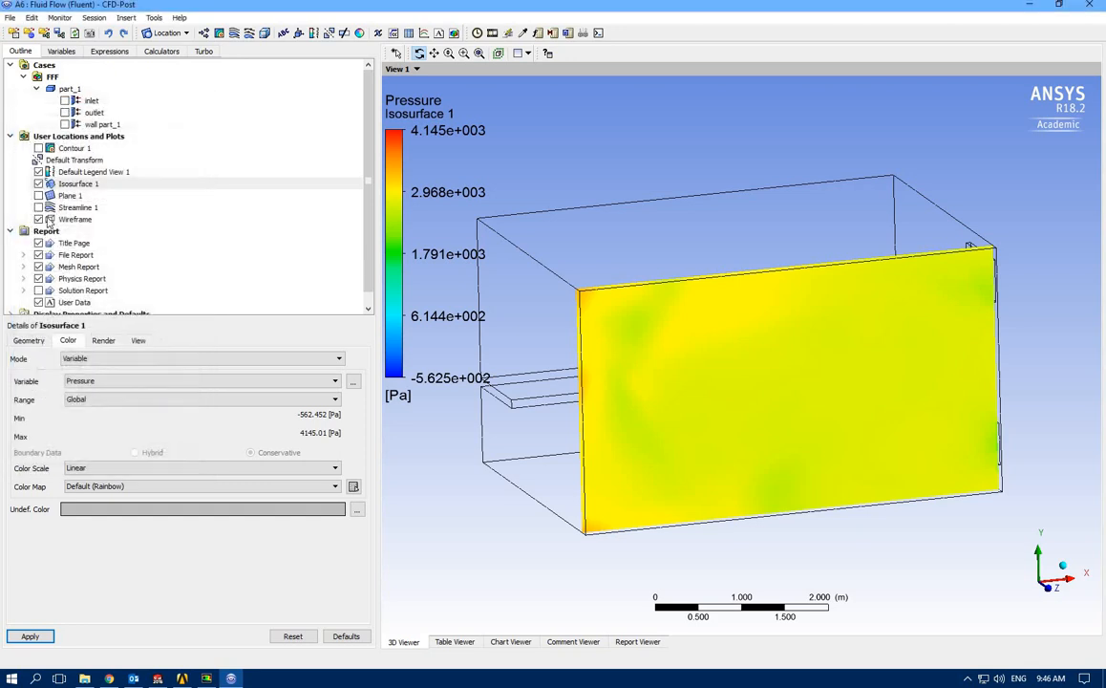
- Hide Isosurface 1, show Contour 1 again, and view the velocity contour on the section from another side
{"action": "left_click", "coordinate": [39, 184]}
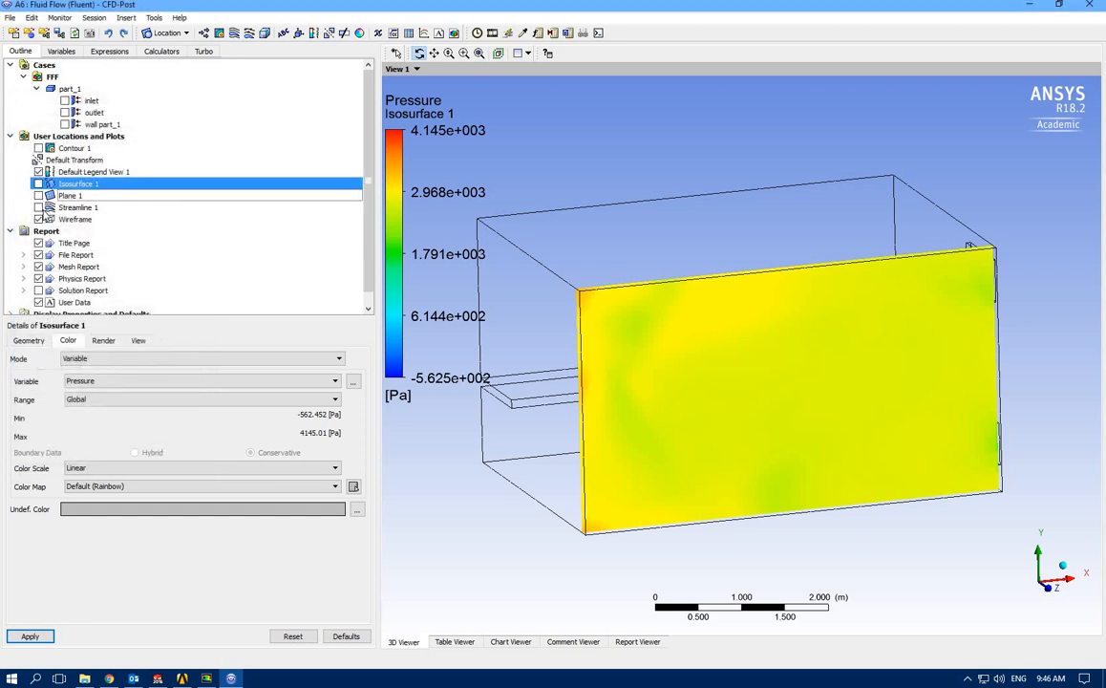
{"action": "left_click", "coordinate": [38, 148]}
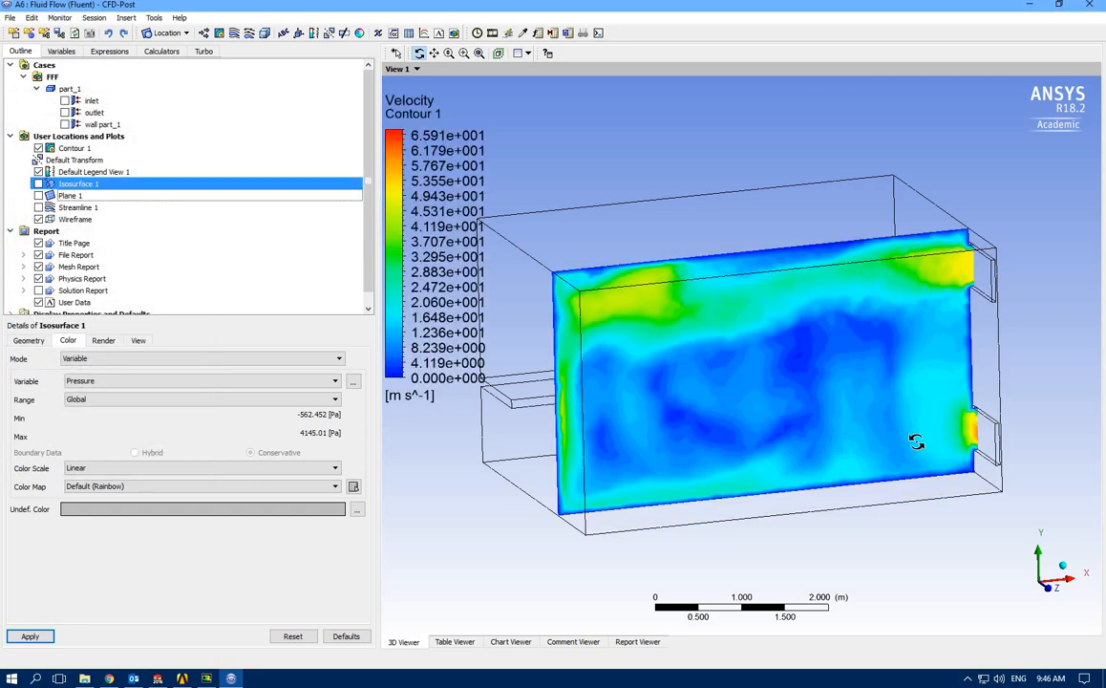
{"action": "left_click_drag", "start_coordinate": [768, 447], "coordinate": [801, 486]}
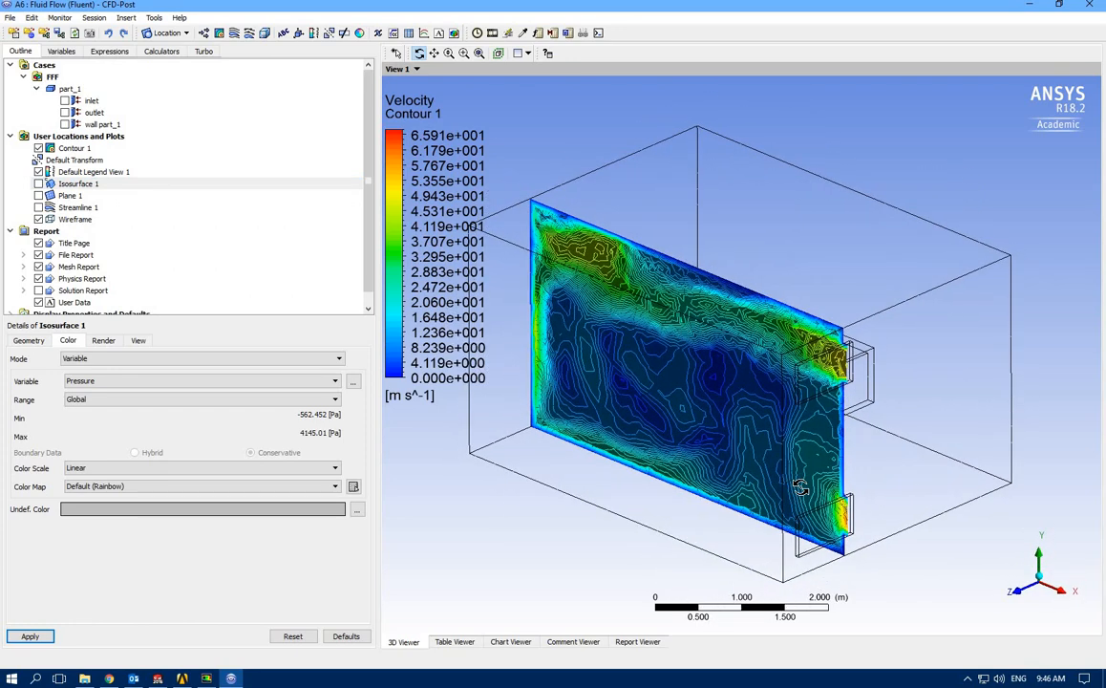